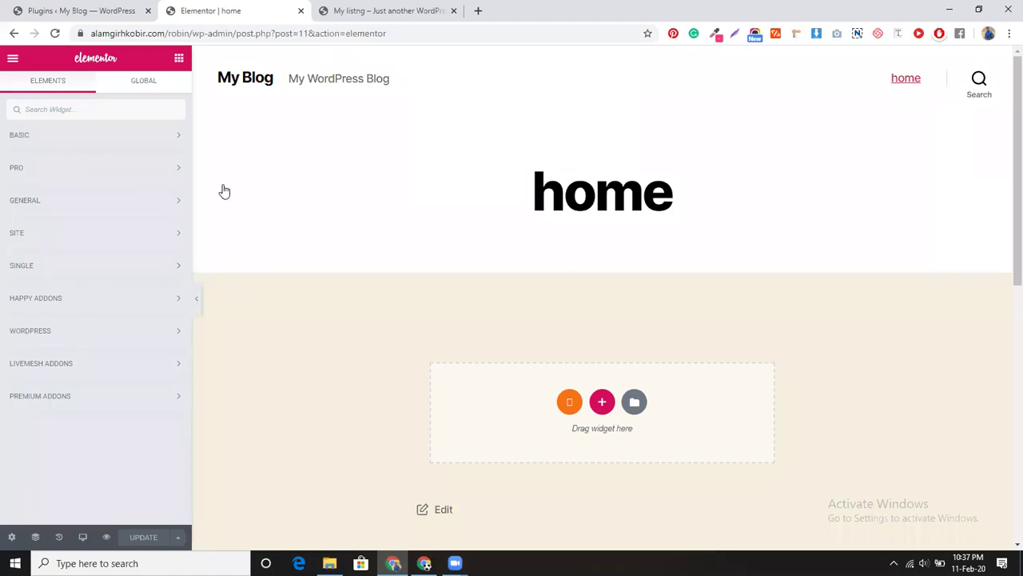
# Review the reference website's header and the list of installed WordPress plugins.
pyautogui.click(359, 10)
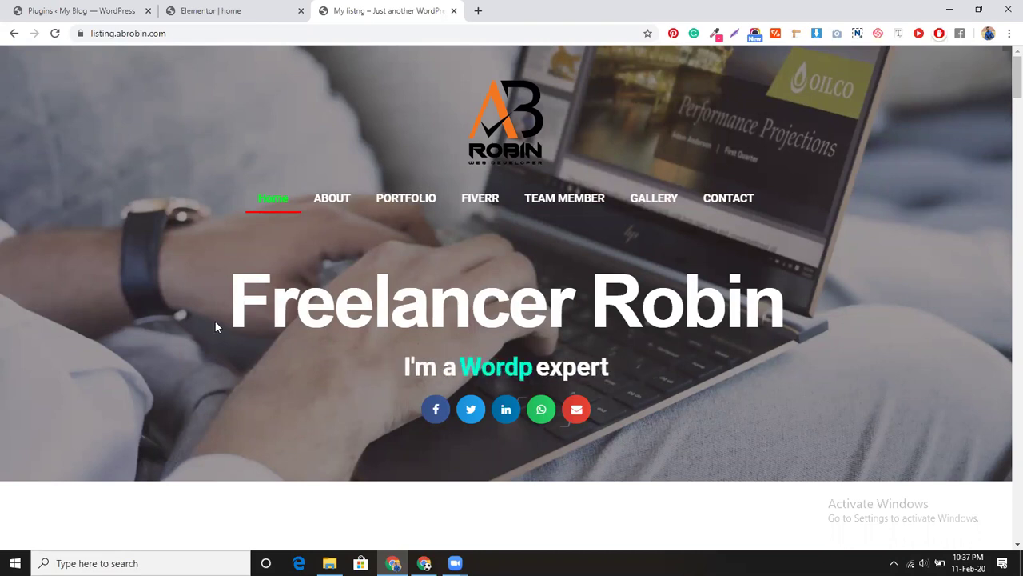
pyautogui.click(213, 6)
pyautogui.click(112, 6)
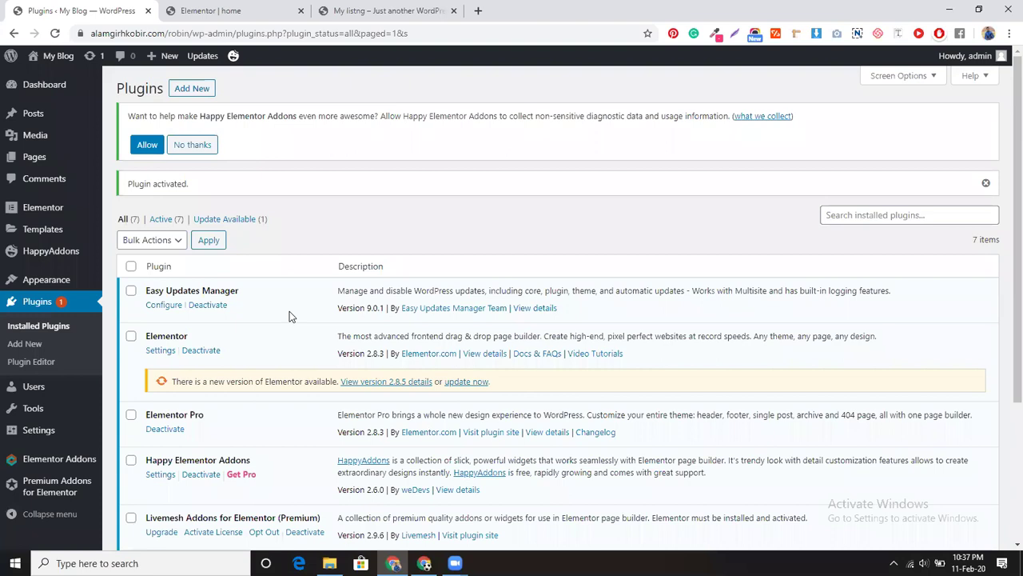
pyautogui.scroll(-1, 290, 316)
pyautogui.scroll(-1, 217, 373)
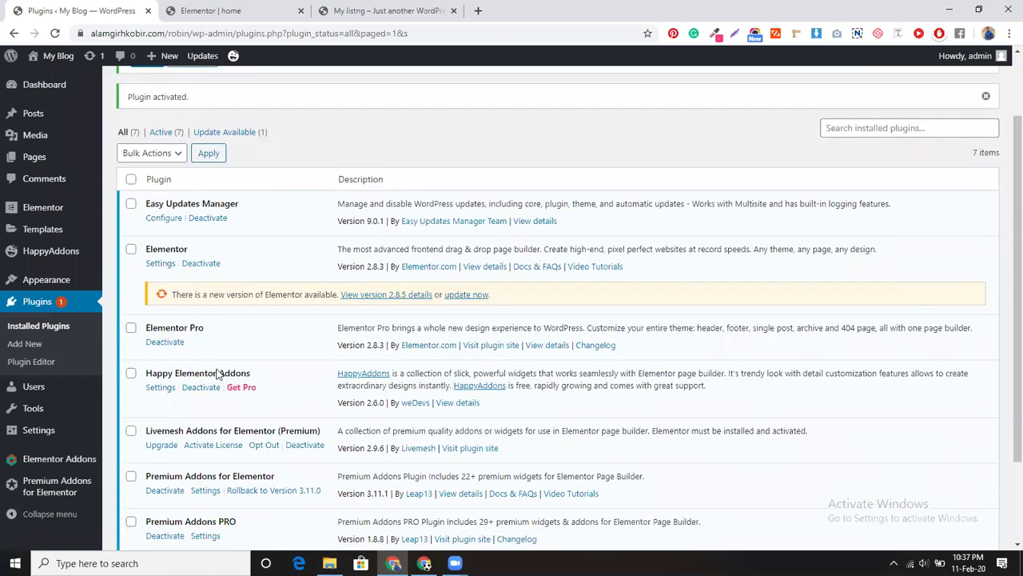
pyautogui.scroll(-1, 240, 400)
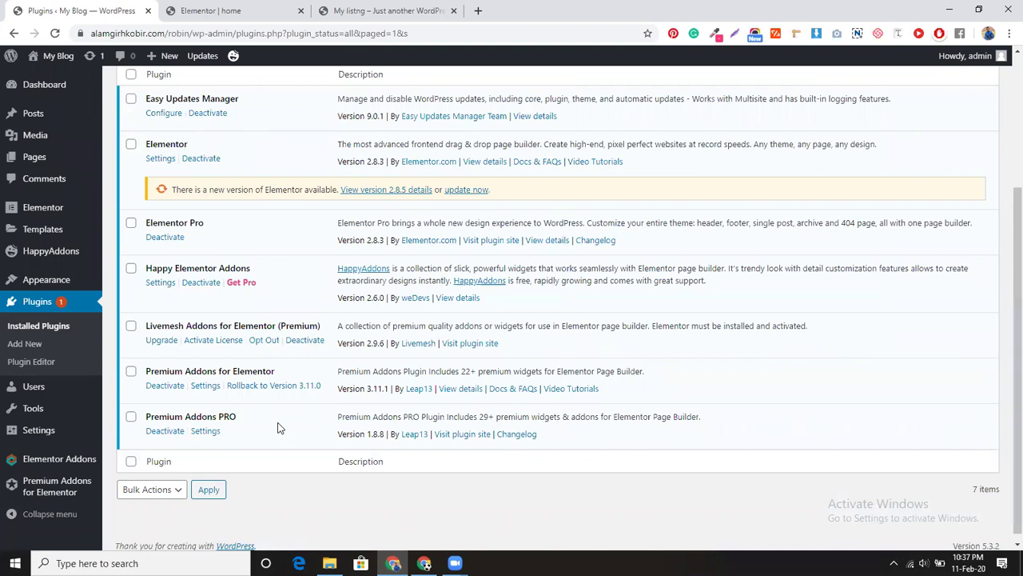
# Set Switch Editor Loader Method to Enable in Elementor's advanced settings and save the changes.
pyautogui.click(24, 214)
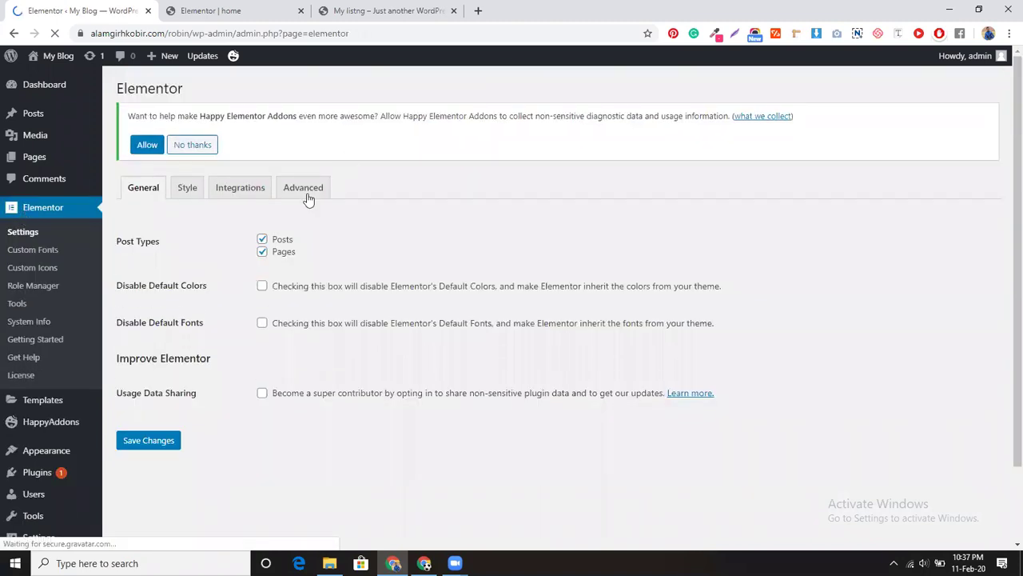
pyautogui.click(304, 192)
pyautogui.click(281, 296)
pyautogui.click(276, 325)
pyautogui.click(151, 500)
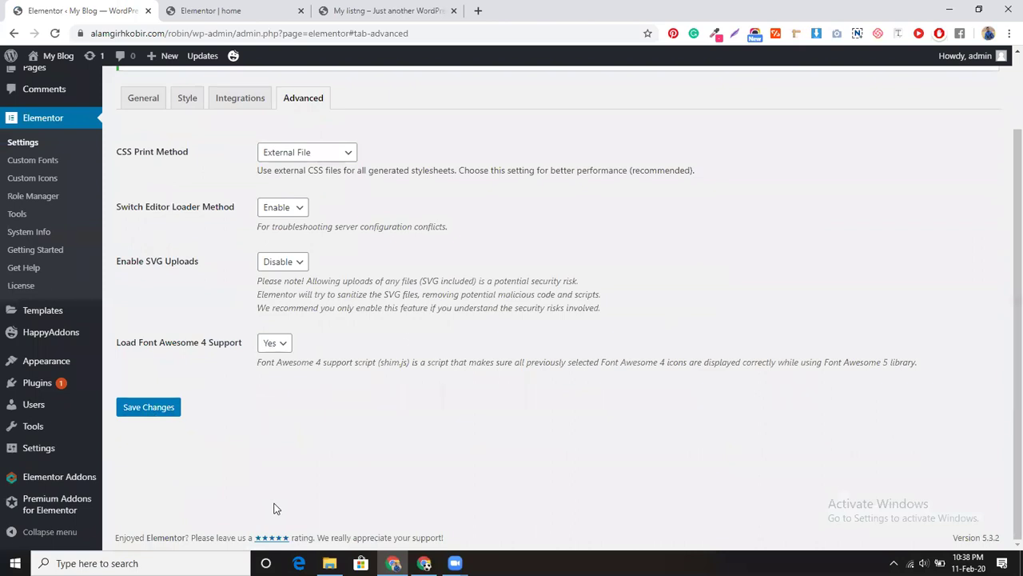
# Change the home page's layout to Elementor Canvas in the Elementor editor's page settings.
pyautogui.click(256, 6)
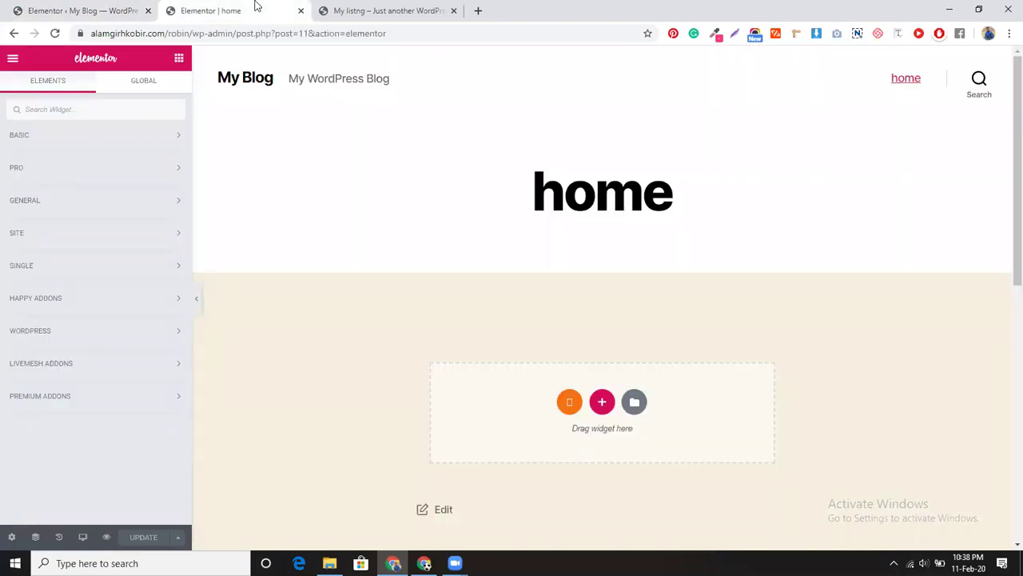
pyautogui.click(12, 537)
pyautogui.click(148, 367)
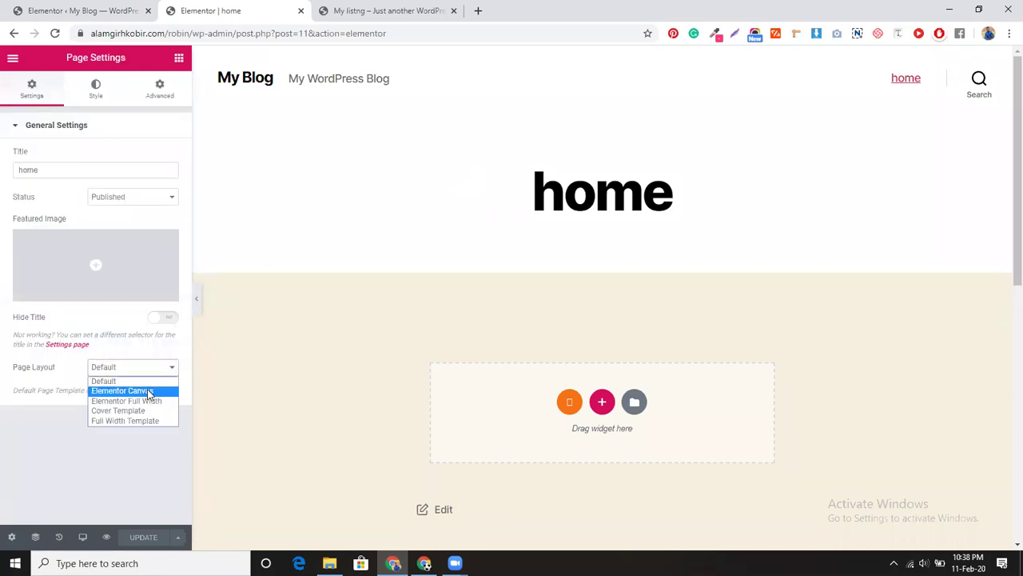
pyautogui.click(148, 391)
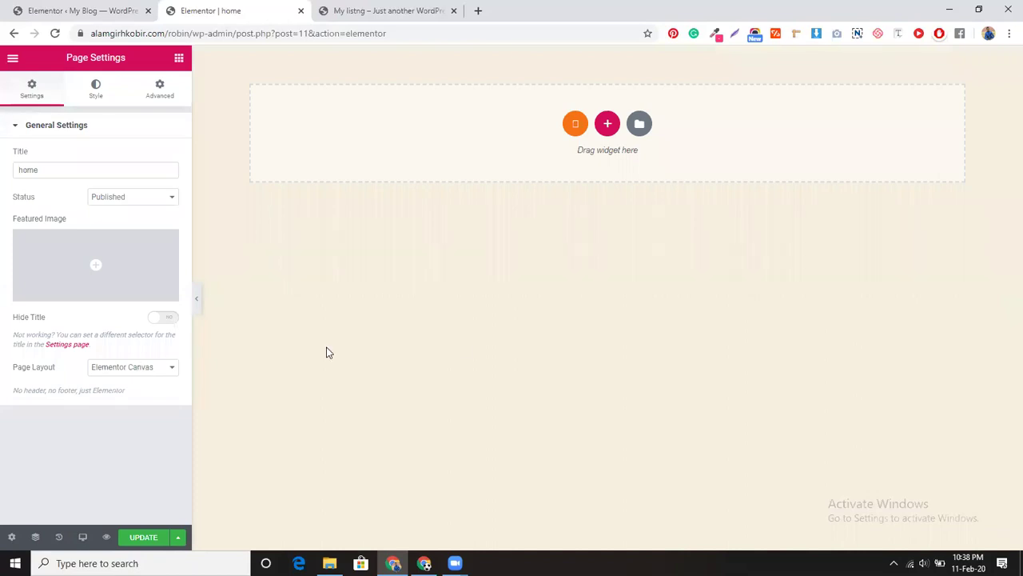
# Add a new single-column section to the empty home page, using the reference site as a guide.
pyautogui.click(372, 11)
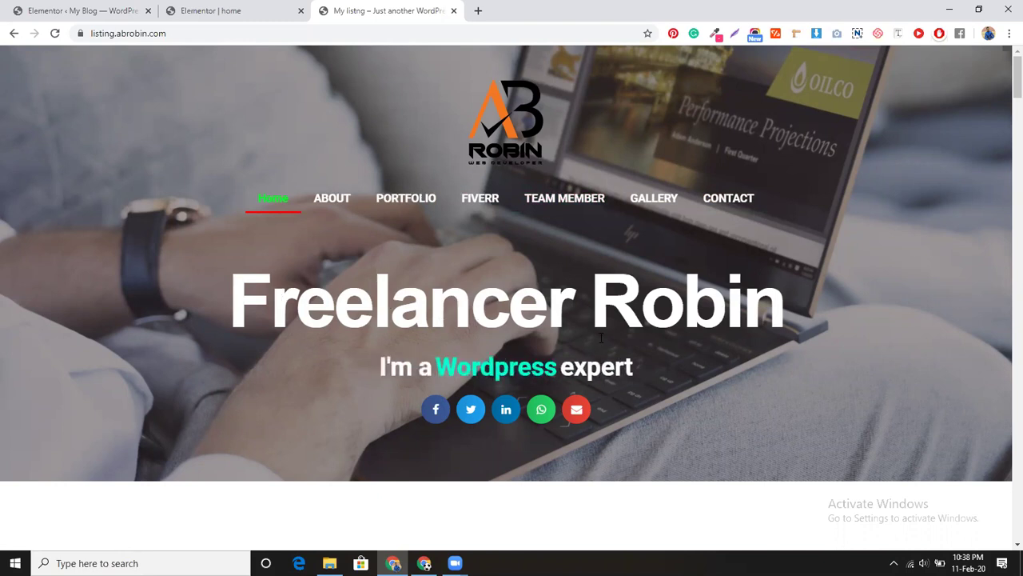
pyautogui.click(254, 8)
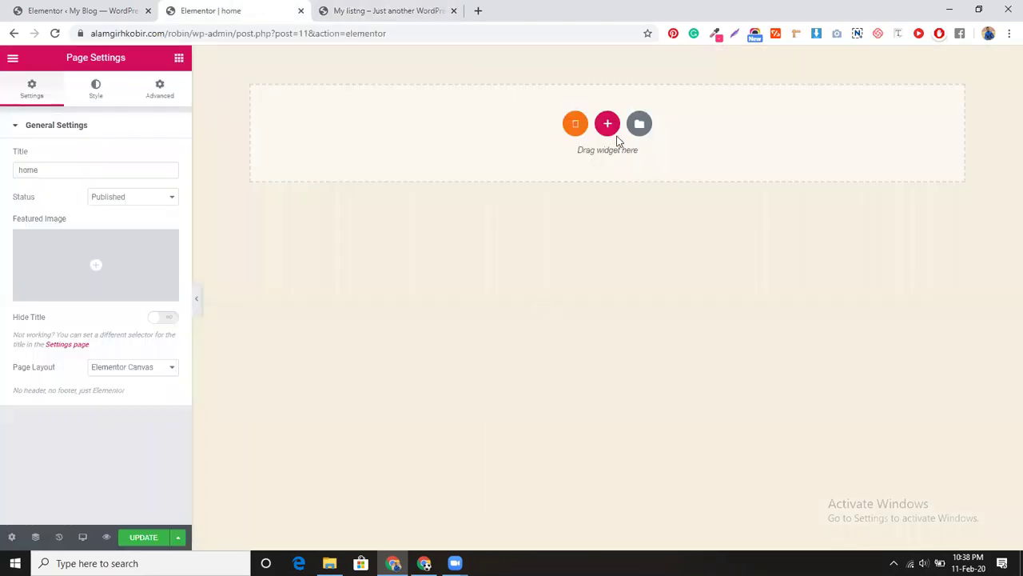
pyautogui.click(611, 128)
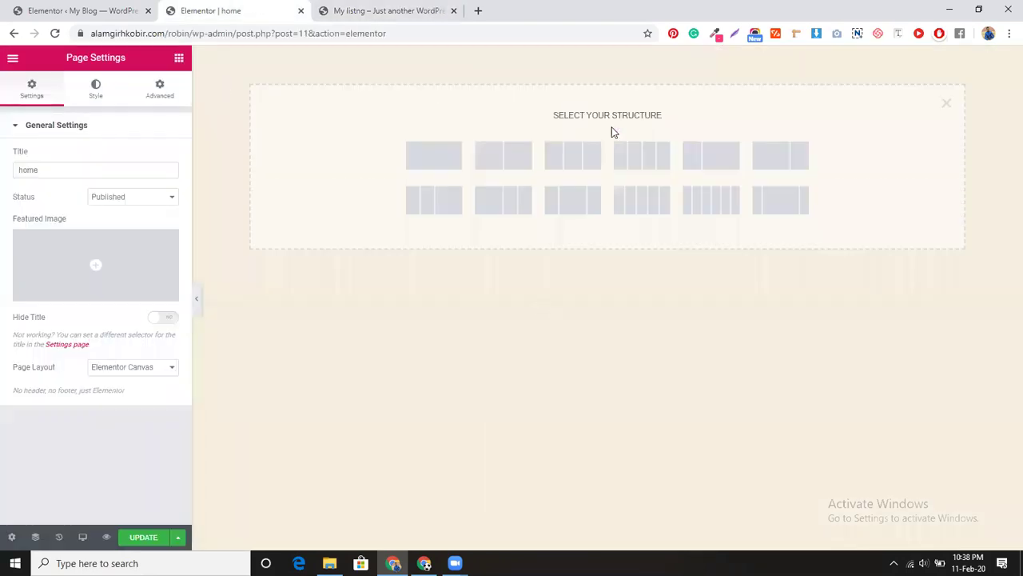
pyautogui.click(426, 157)
# Stretch the new section, set its content width to Full Width, and remove its columns gap.
pyautogui.click(164, 155)
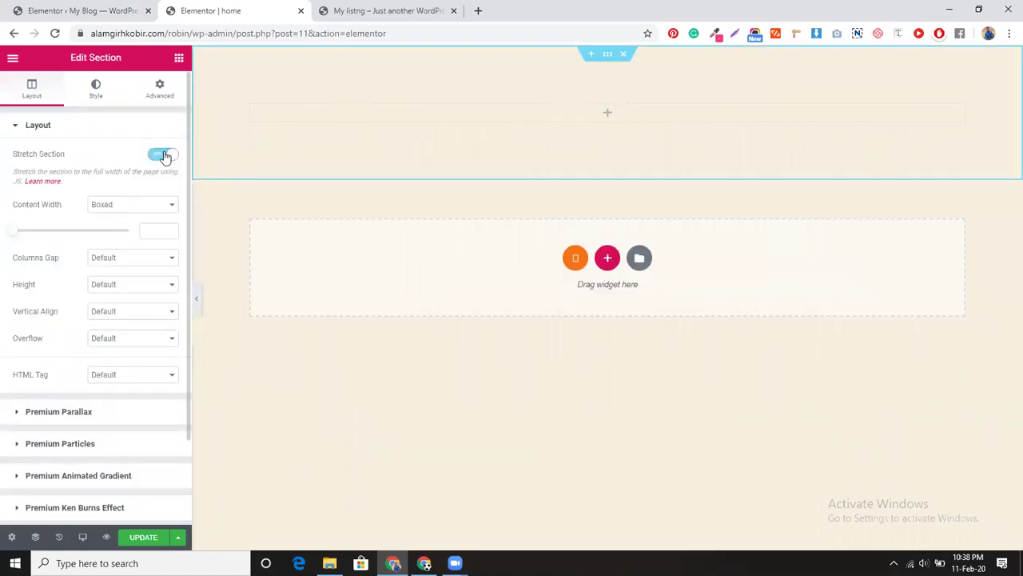
pyautogui.click(147, 206)
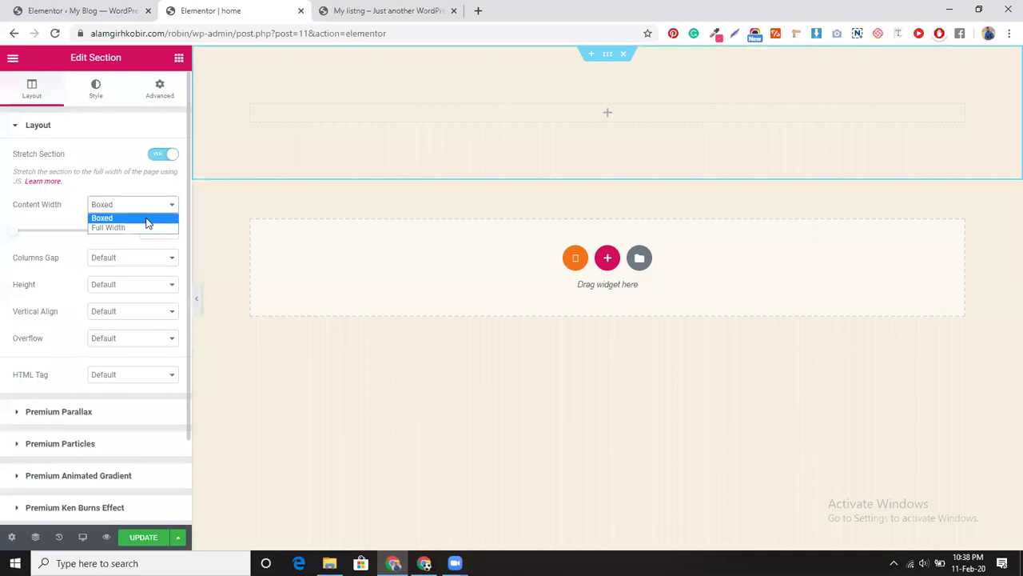
pyautogui.click(147, 228)
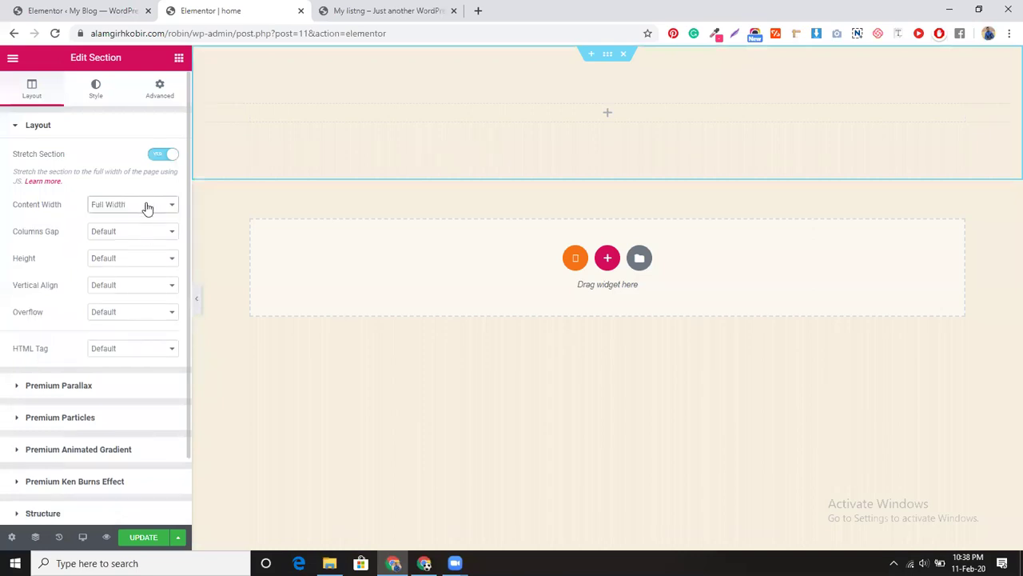
pyautogui.click(147, 235)
pyautogui.click(146, 256)
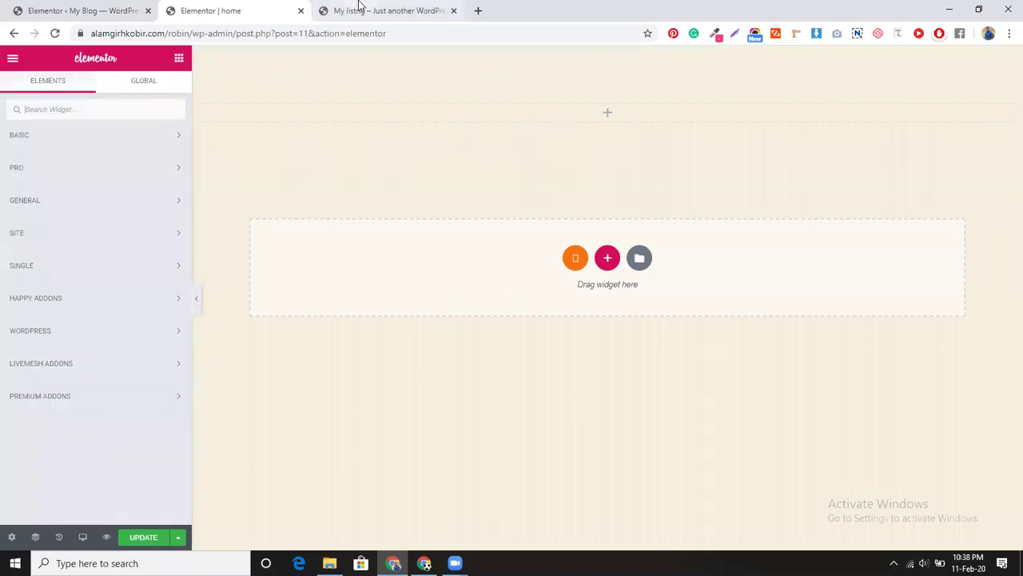
# Following the reference site's header, insert a Heading widget into the section and center-align it.
pyautogui.click(323, 7)
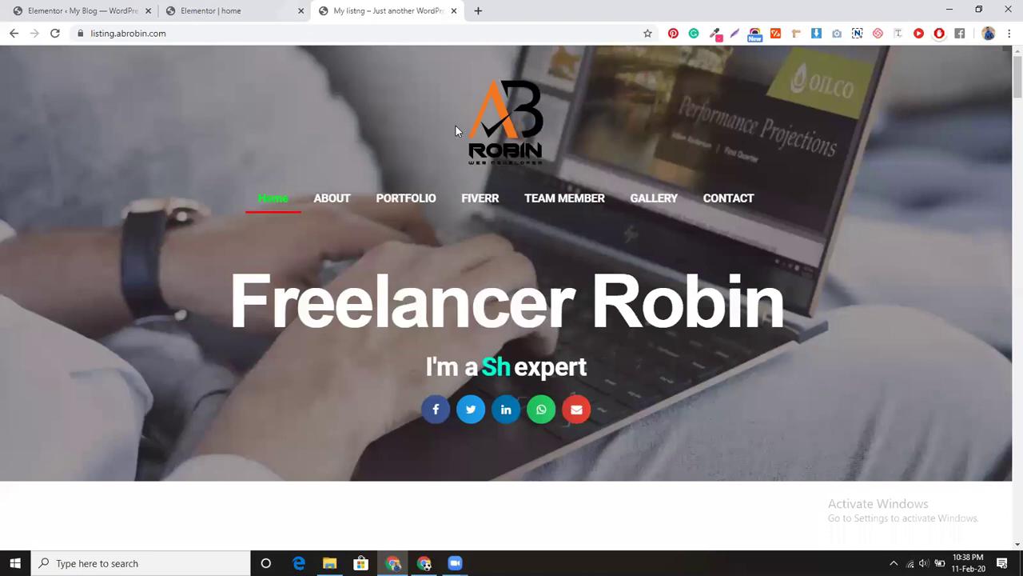
pyautogui.click(199, 8)
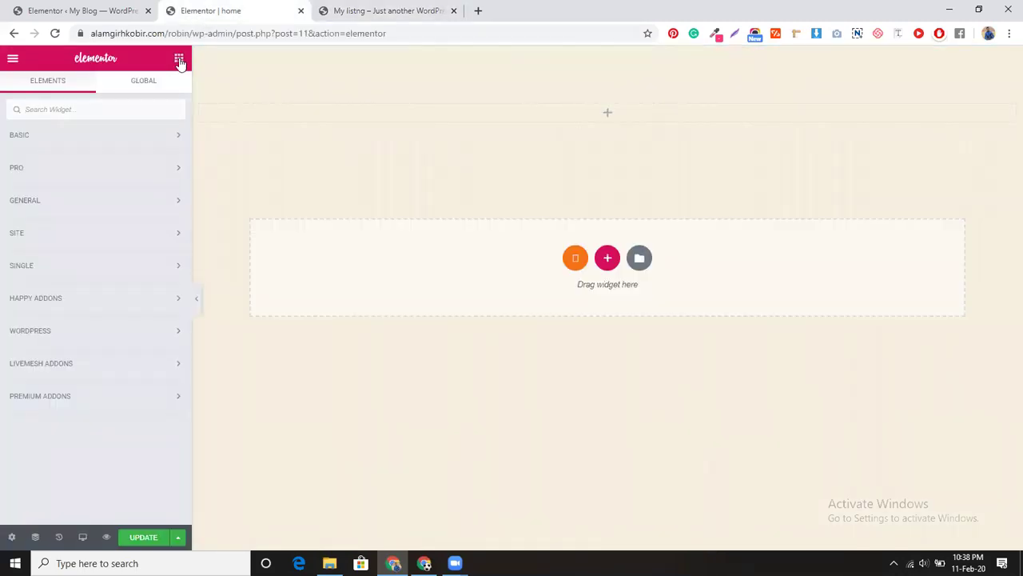
pyautogui.click(399, 11)
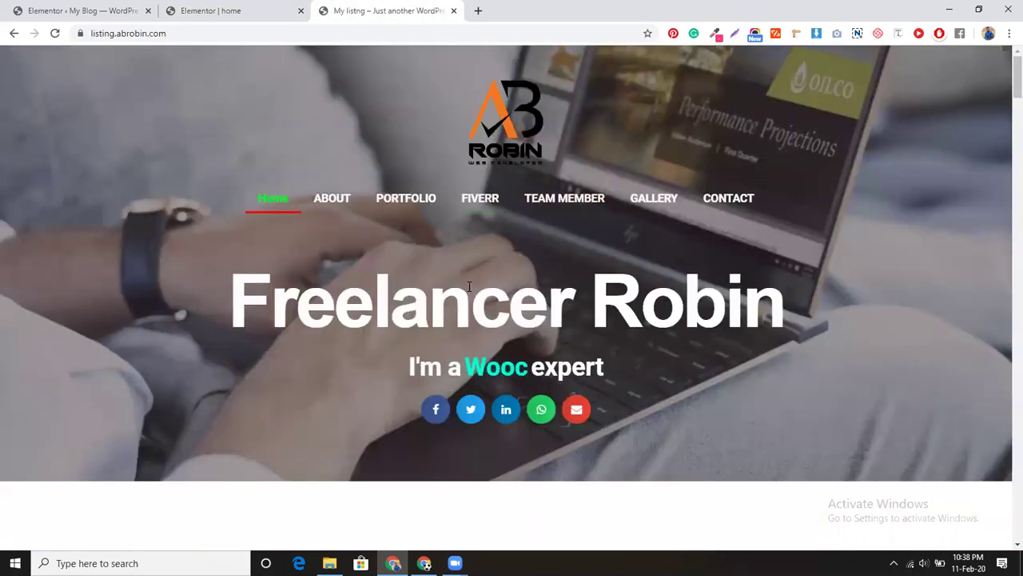
pyautogui.scroll(-2, 434, 347)
pyautogui.scroll(1, 298, 285)
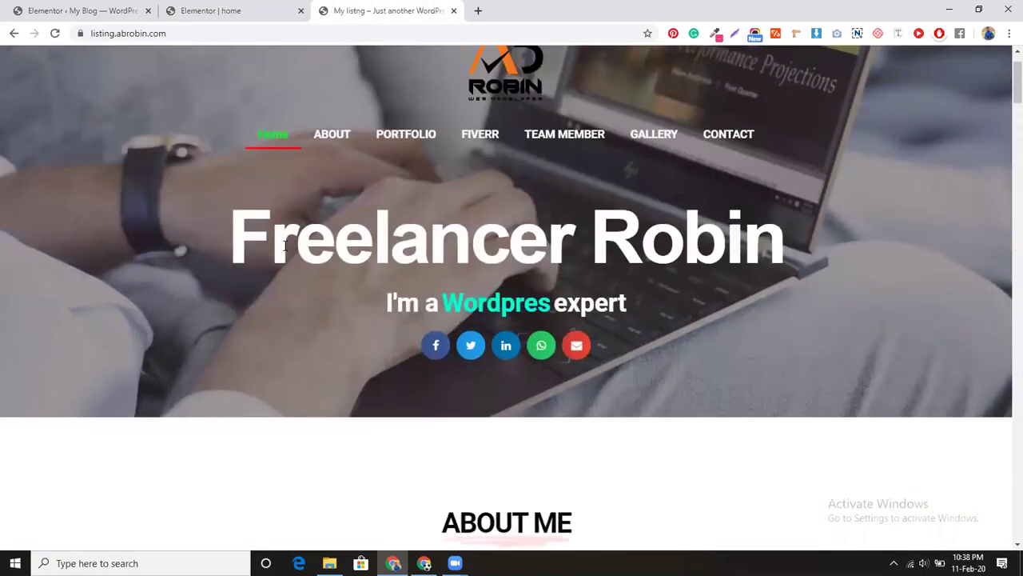
pyautogui.click(238, 11)
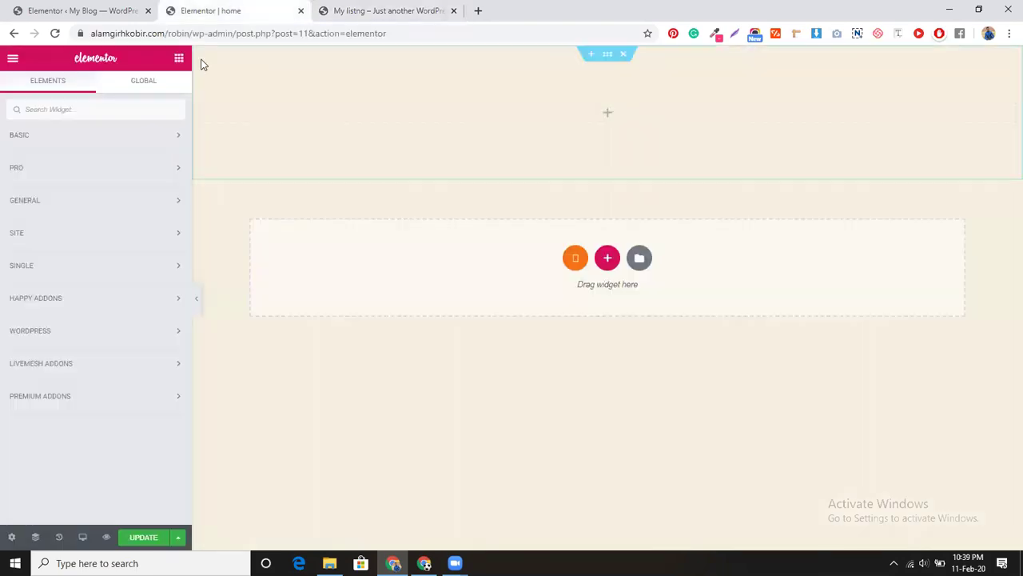
pyautogui.click(112, 136)
pyautogui.moveTo(224, 185); pyautogui.dragTo(613, 117)
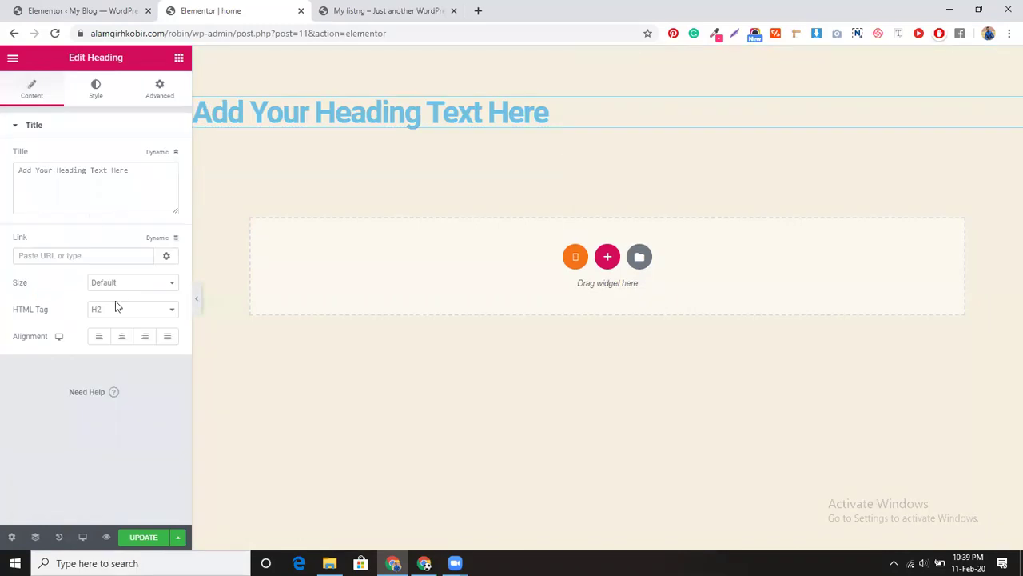
pyautogui.click(121, 336)
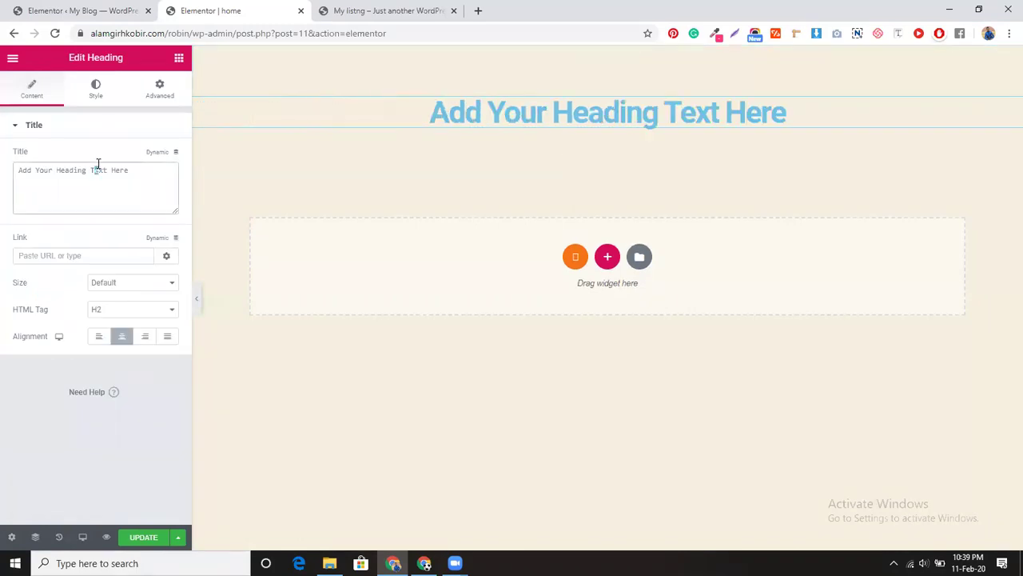
# Replace the heading's placeholder title with "Freelancer" followed by the freelancer's first name.
pyautogui.tripleClick(98, 168)
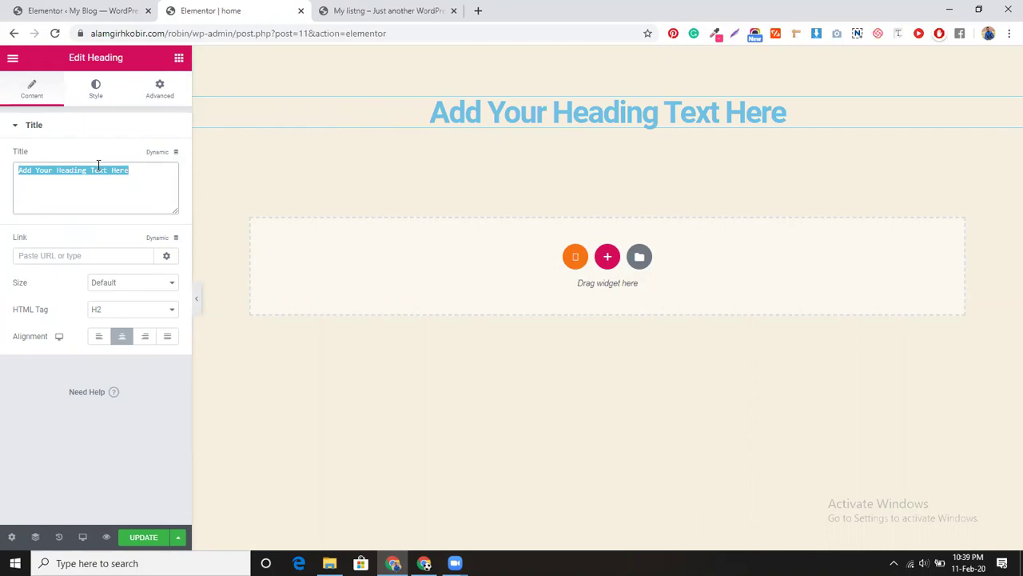
pyautogui.write('Fre')
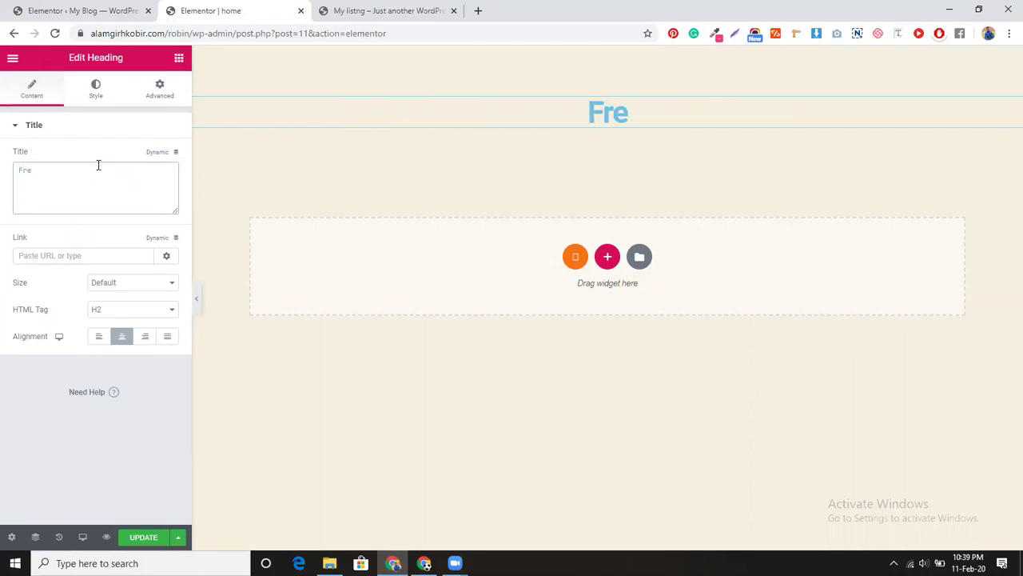
pyautogui.write('ela')
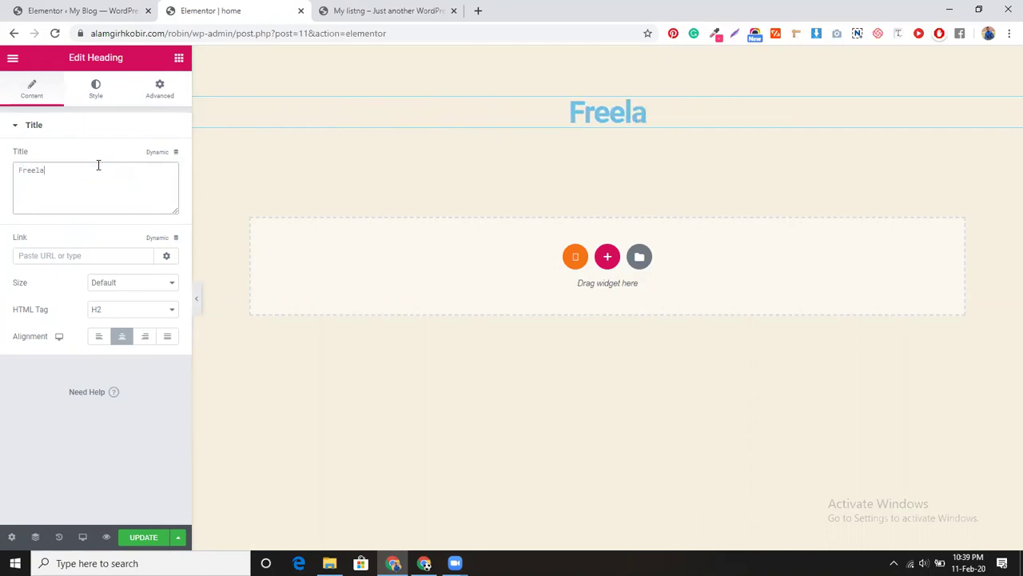
pyautogui.write('ncer Robin')
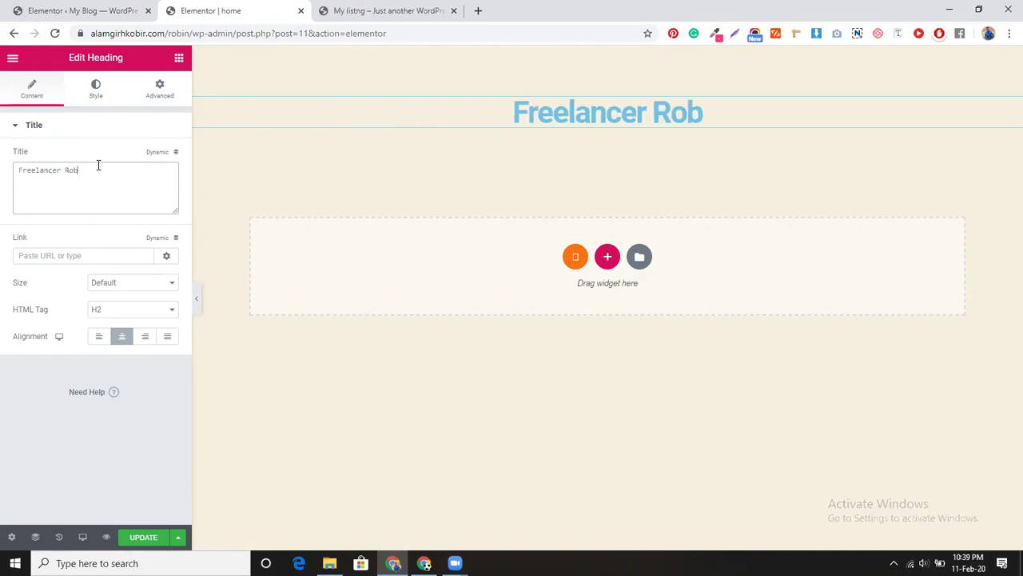
pyautogui.click(107, 97)
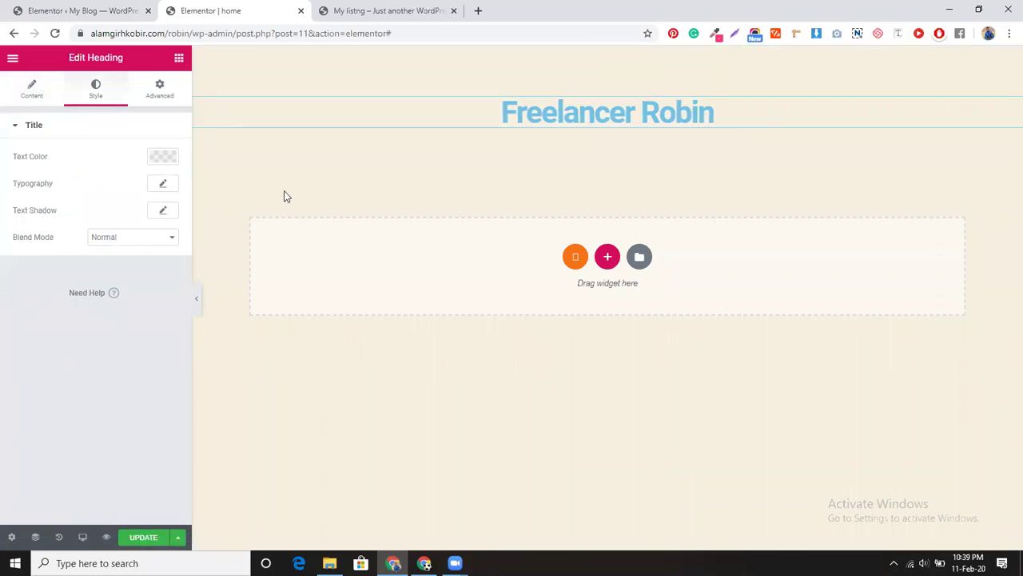
# Insert a Premium Fancy Text widget from Premium Addons directly below the heading.
pyautogui.click(179, 58)
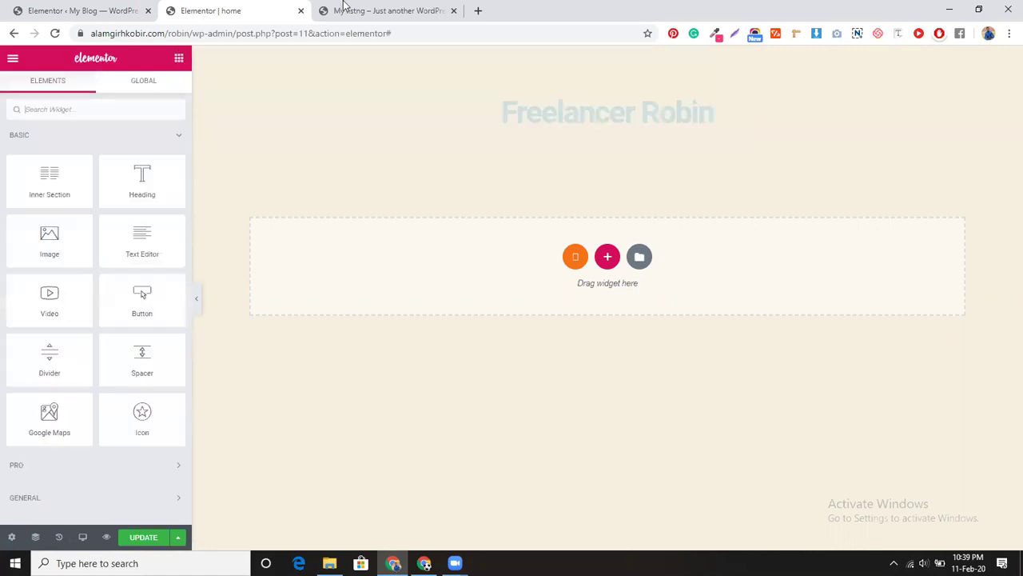
pyautogui.click(383, 10)
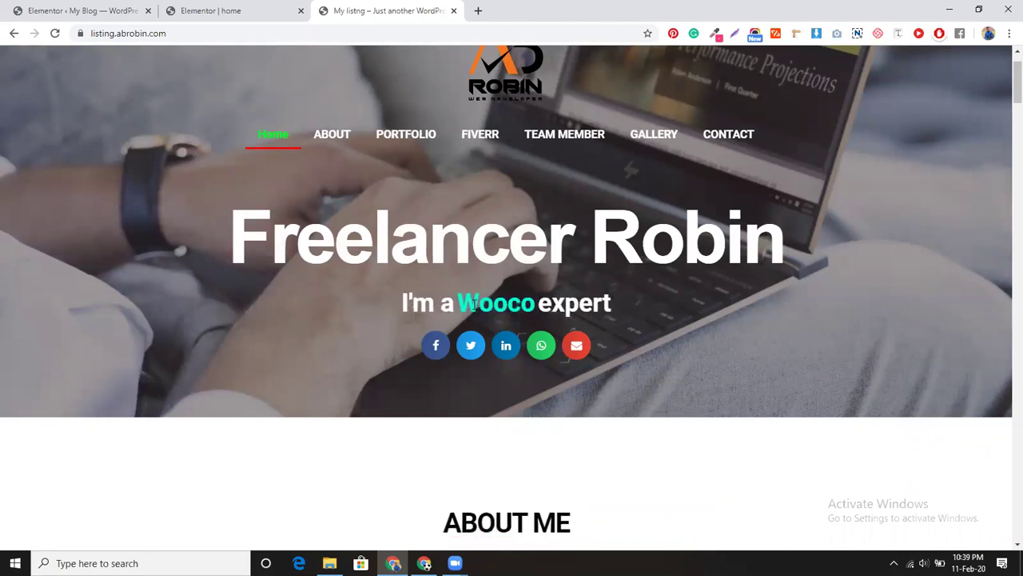
pyautogui.click(279, 9)
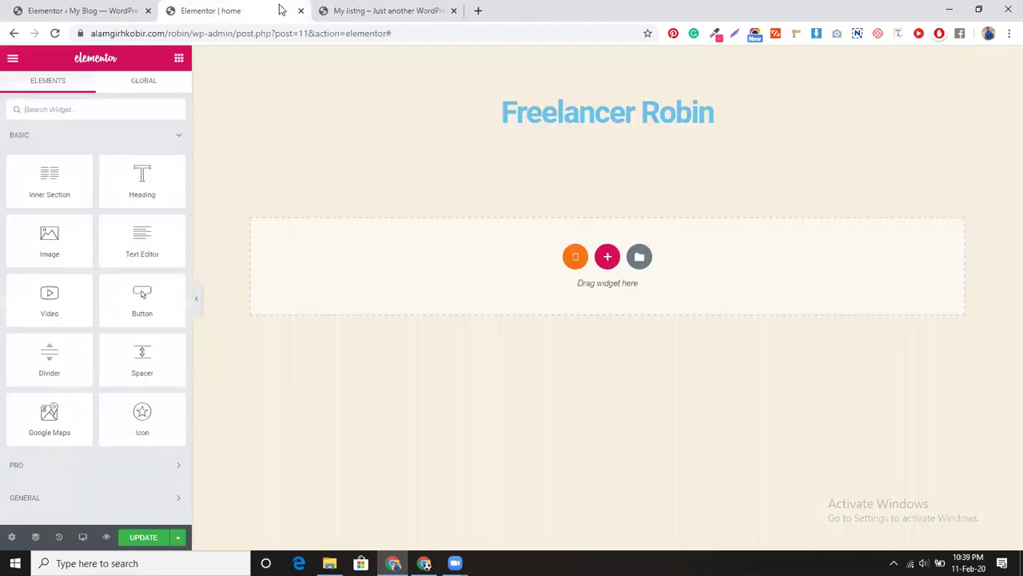
pyautogui.click(177, 138)
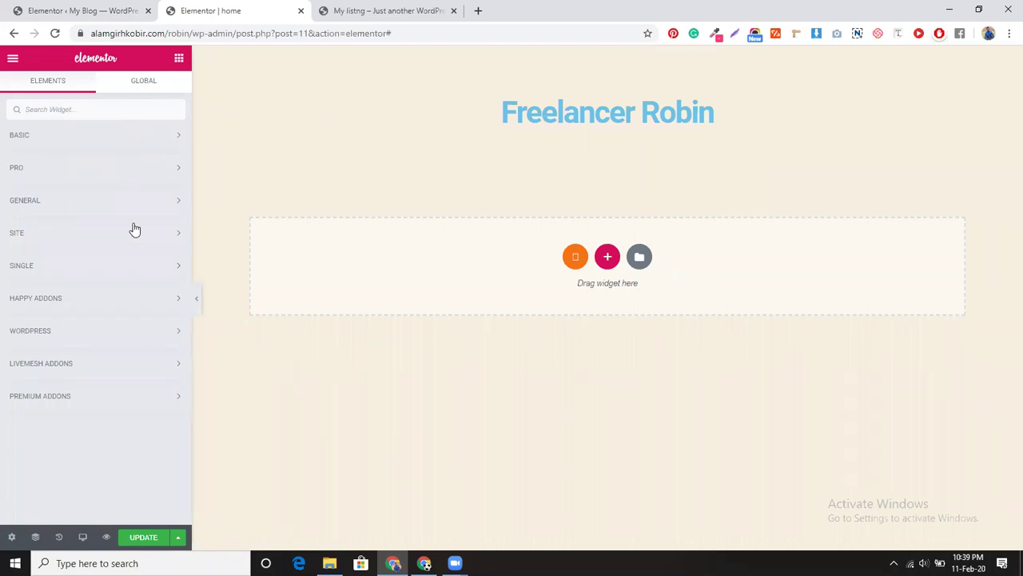
pyautogui.click(113, 397)
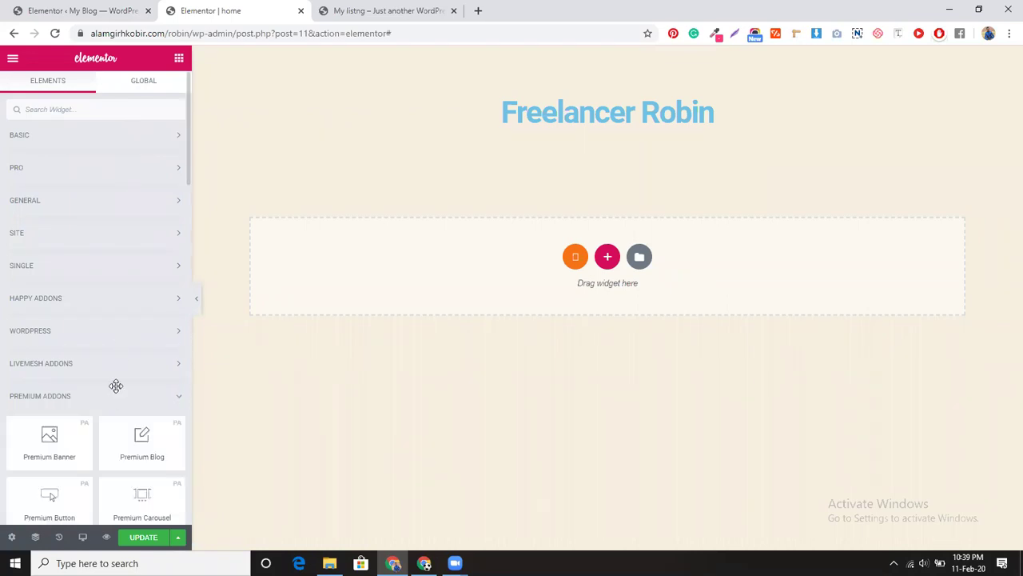
pyautogui.scroll(-2, 114, 384)
pyautogui.scroll(-1, 100, 411)
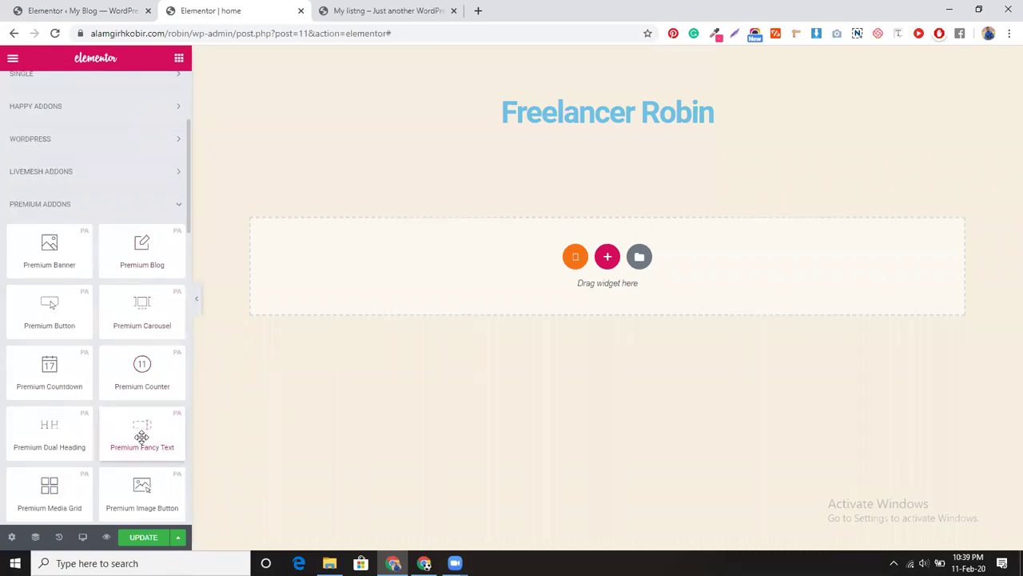
pyautogui.moveTo(142, 438); pyautogui.dragTo(593, 121)
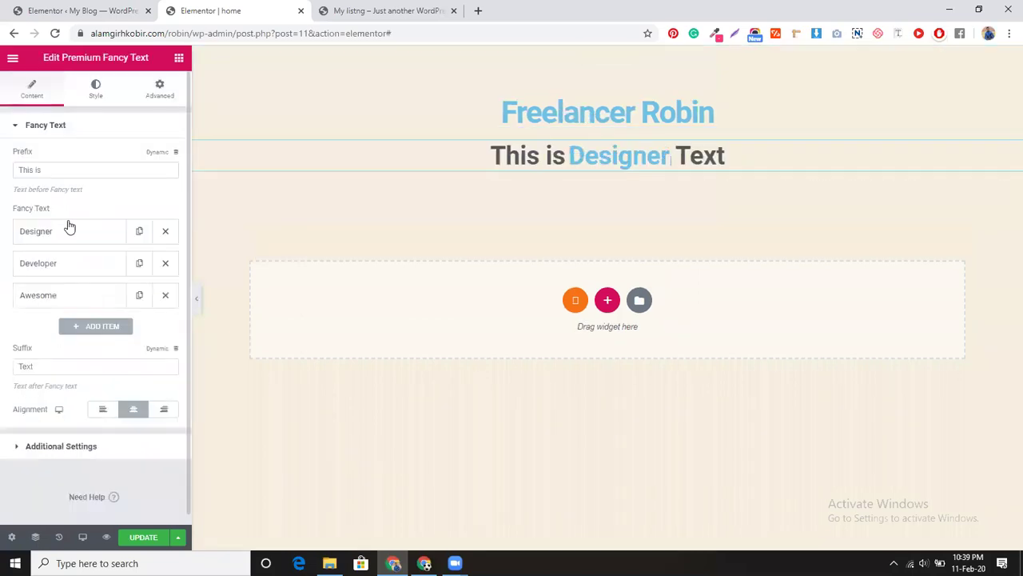
# Replace the fancy text's prefix with "I'm a".
pyautogui.doubleClick(64, 168)
pyautogui.tripleClick(64, 169)
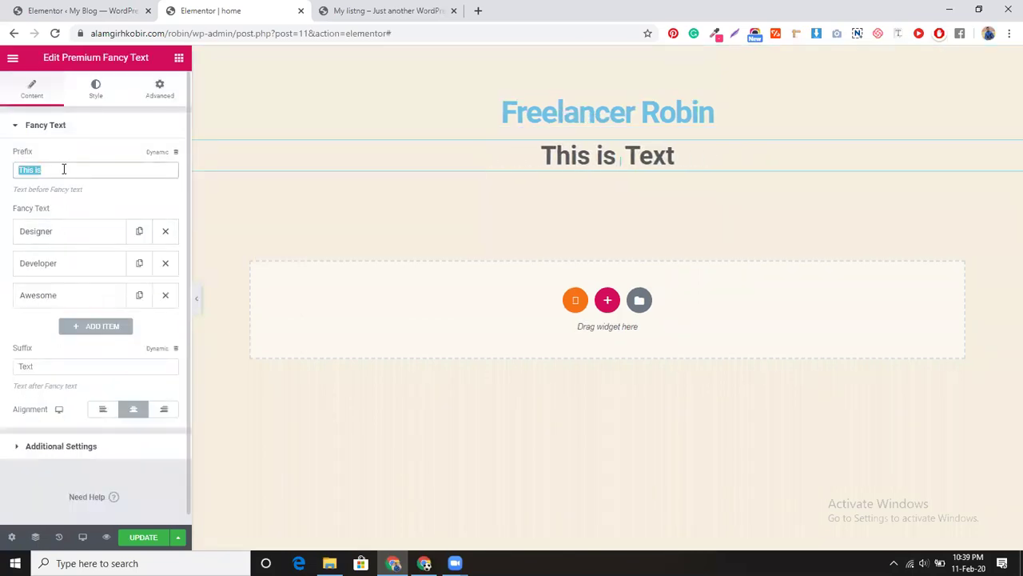
pyautogui.write("I'm a")
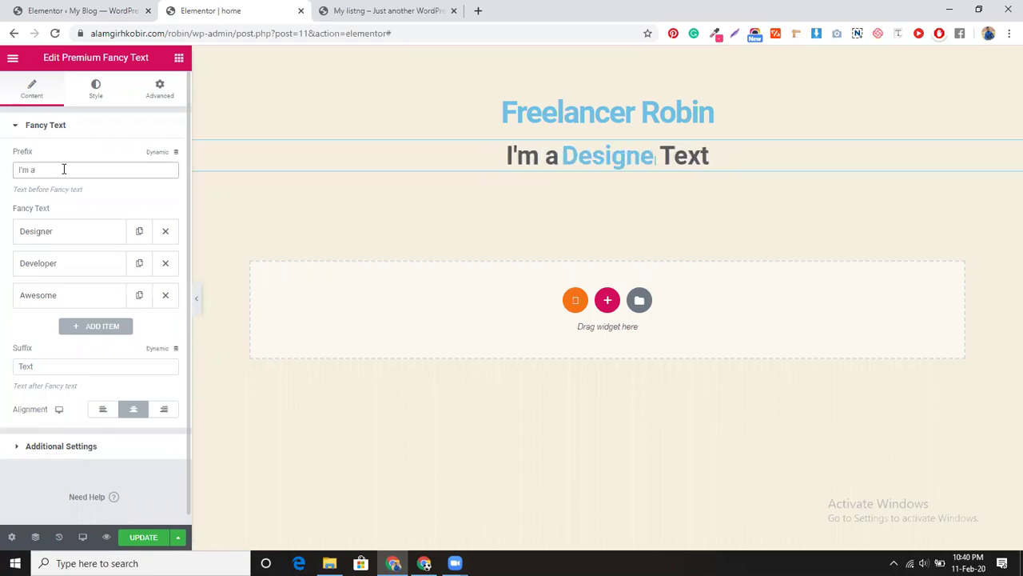
# Replace the three fancy text strings with "Wordpress", "woocommerce" and "shopify", in that order.
pyautogui.click(62, 231)
pyautogui.tripleClick(67, 272)
pyautogui.write('Wordpress')
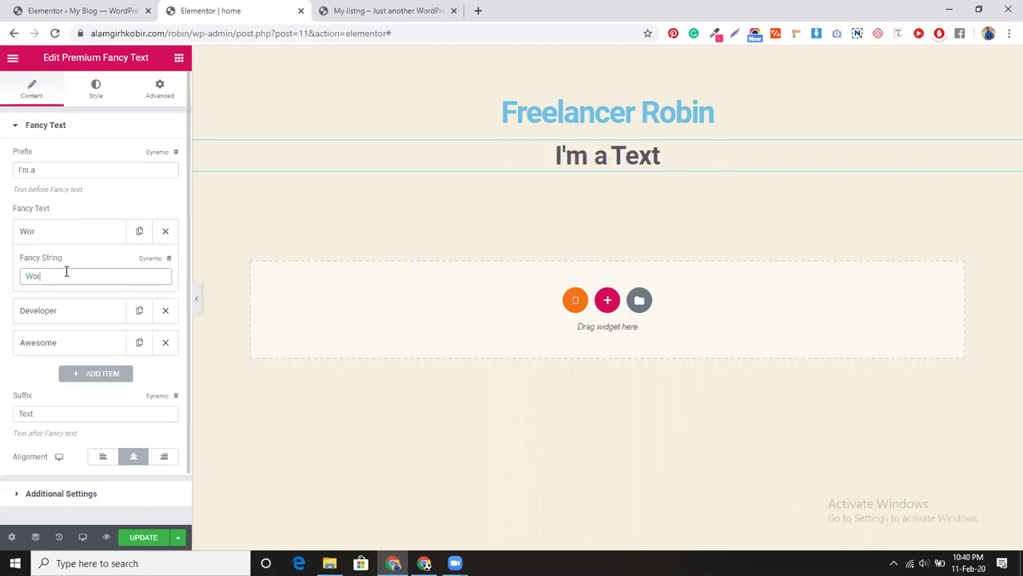
pyautogui.click(62, 318)
pyautogui.tripleClick(80, 308)
pyautogui.write('woocommerce')
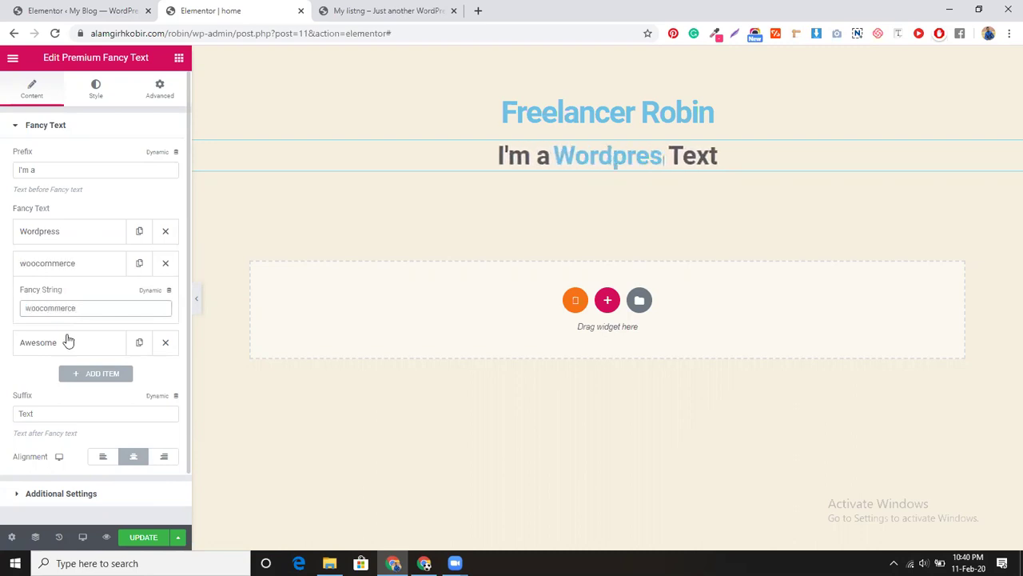
pyautogui.click(68, 342)
pyautogui.tripleClick(68, 340)
pyautogui.write('shop')
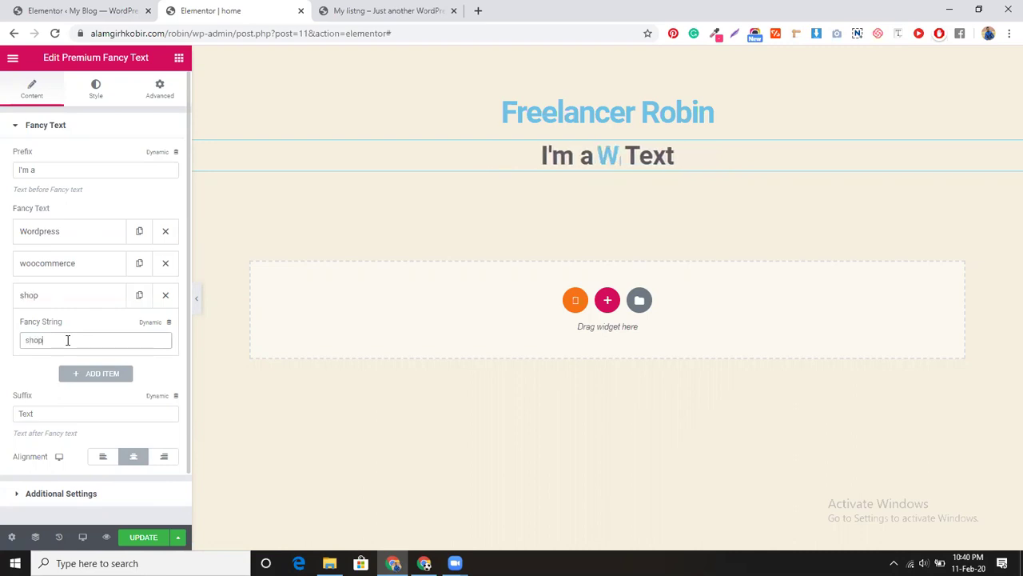
# Set the fancy text's suffix to "expert" and open the widget's additional settings.
pyautogui.doubleClick(53, 415)
pyautogui.write('ex')
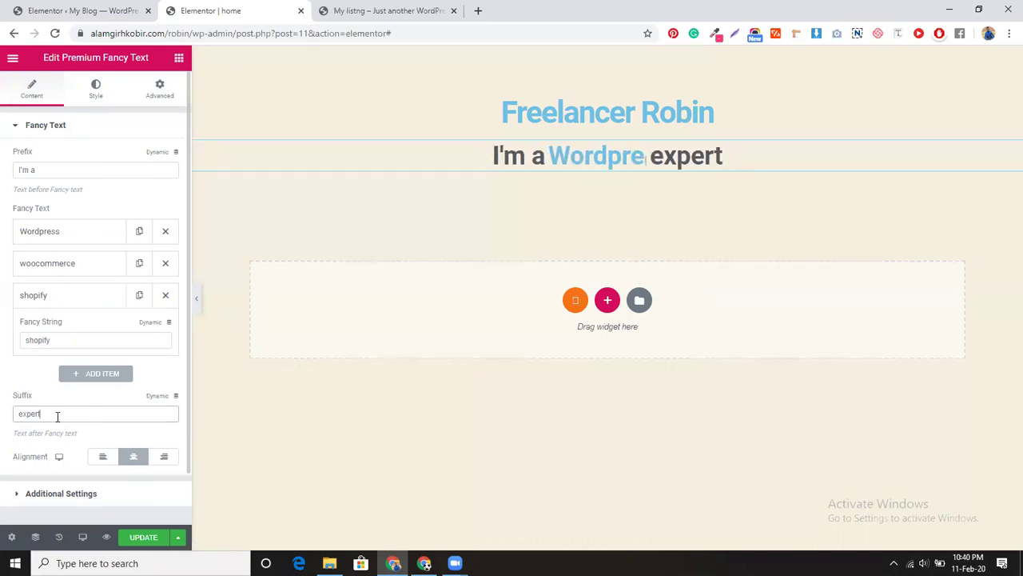
pyautogui.scroll(-1, 88, 415)
pyautogui.click(75, 435)
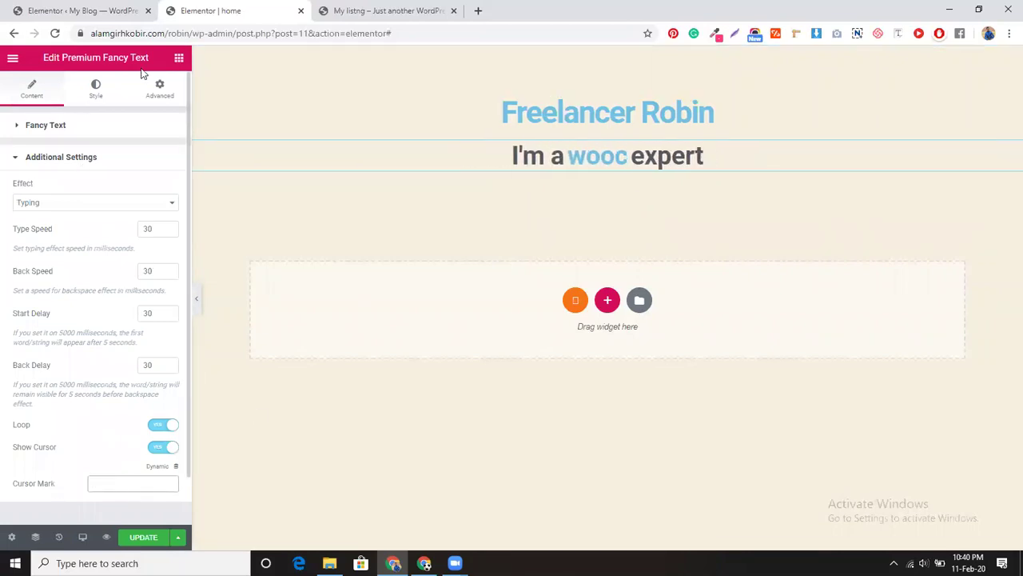
# Following the reference site's social icons, insert a Share Buttons widget directly below the fancy text and center-align it.
pyautogui.click(179, 59)
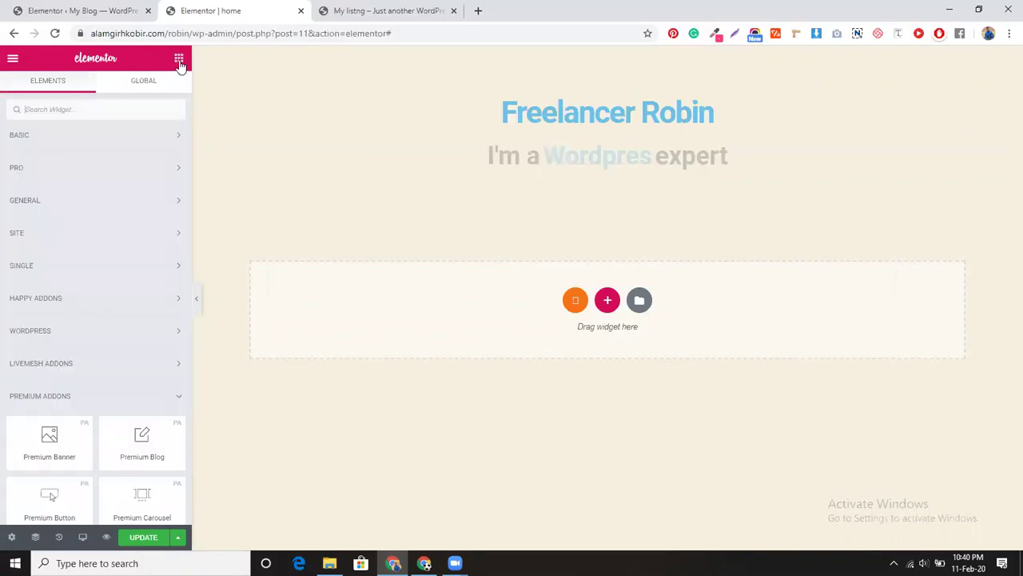
pyautogui.click(384, 10)
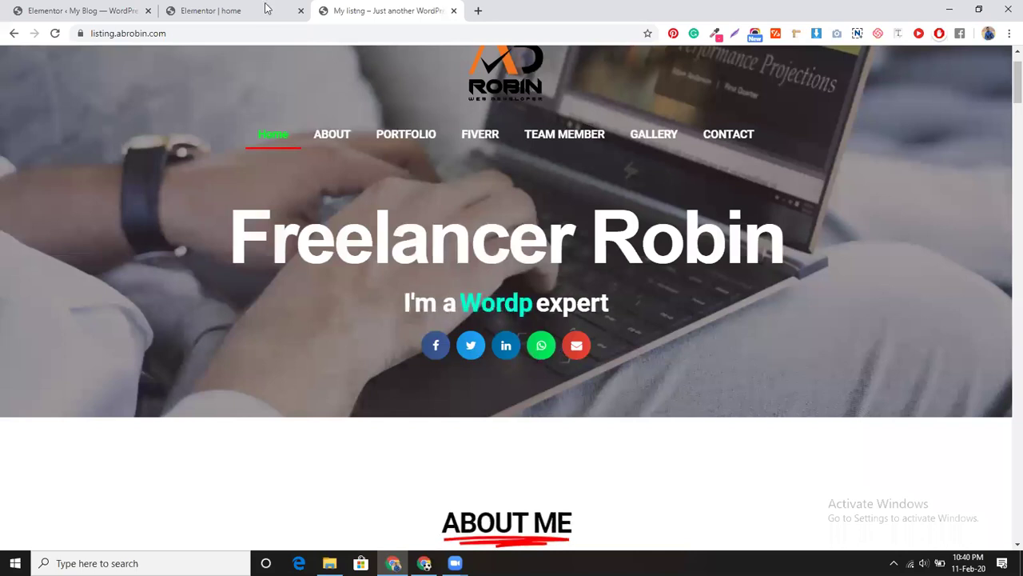
pyautogui.click(240, 11)
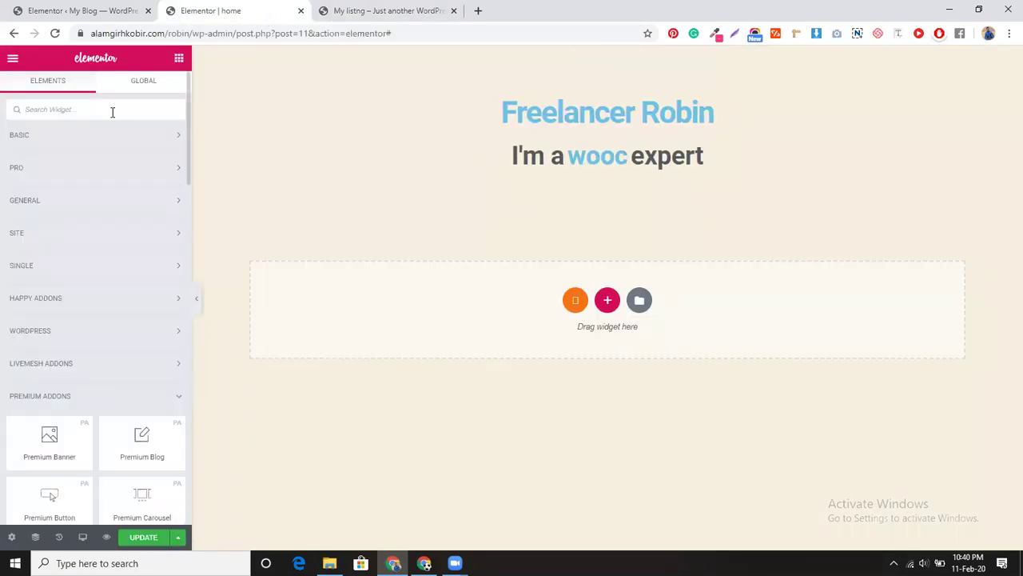
pyautogui.write('soci')
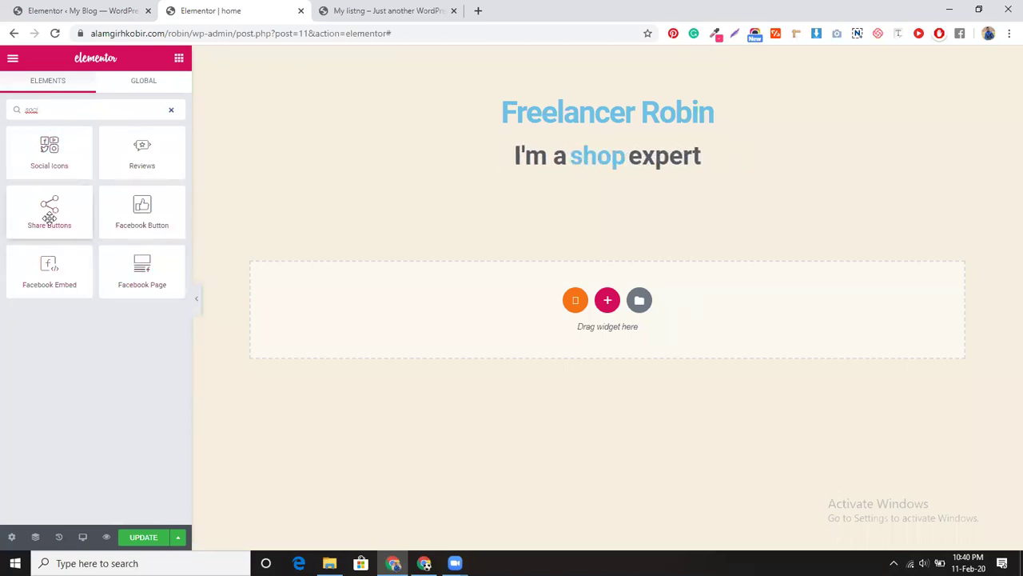
pyautogui.moveTo(47, 216); pyautogui.dragTo(589, 176)
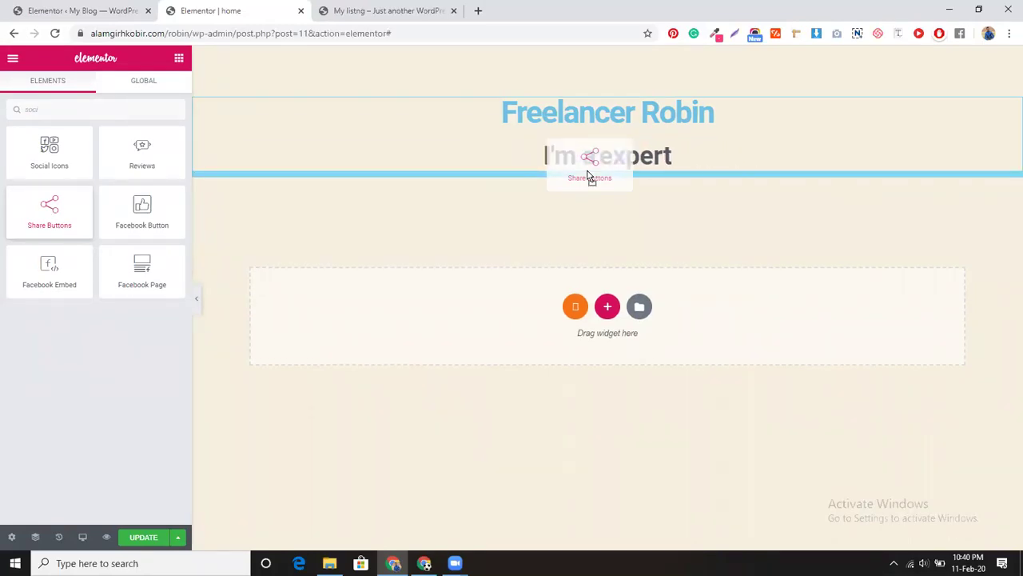
pyautogui.moveTo(588, 170); pyautogui.dragTo(589, 168)
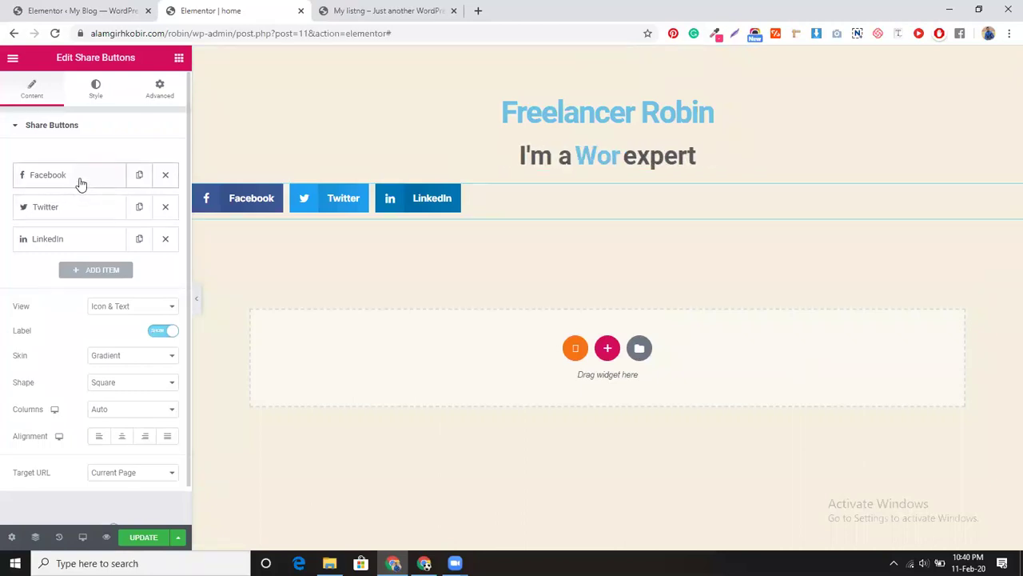
pyautogui.click(121, 437)
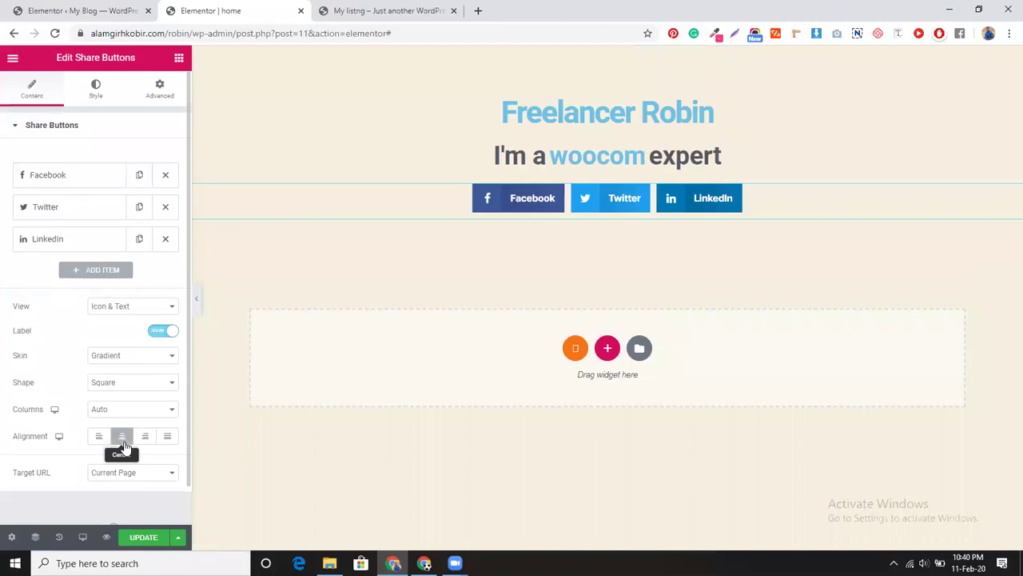
# Review the Facebook share button's settings and available networks, keeping Facebook as its network.
pyautogui.click(78, 178)
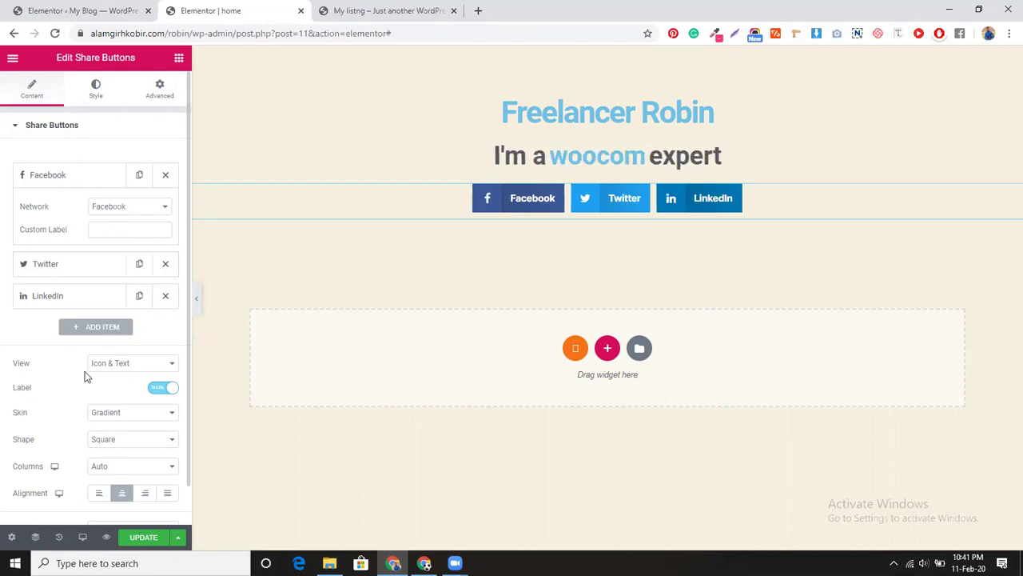
pyautogui.scroll(-1, 72, 408)
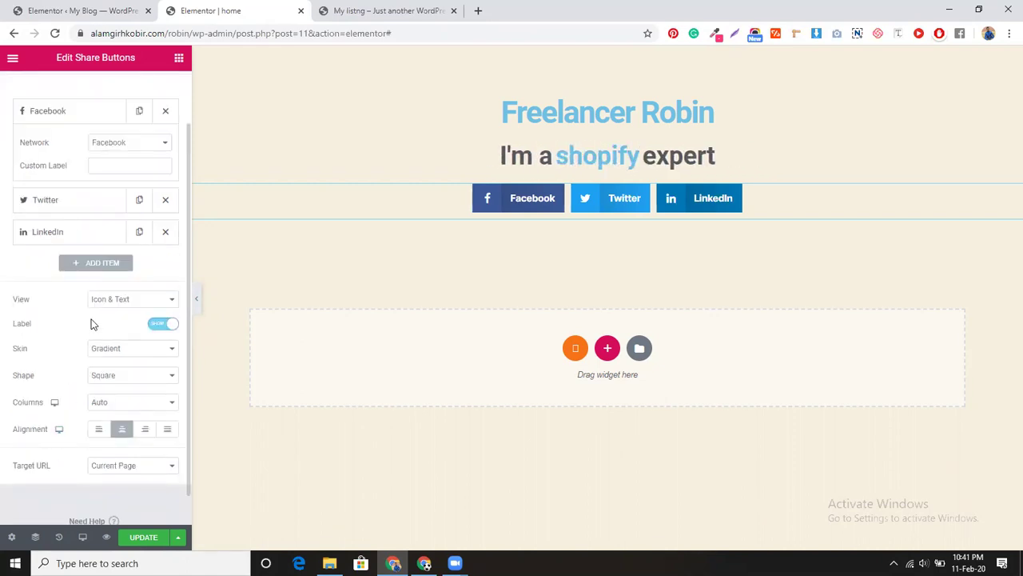
pyautogui.scroll(1, 90, 323)
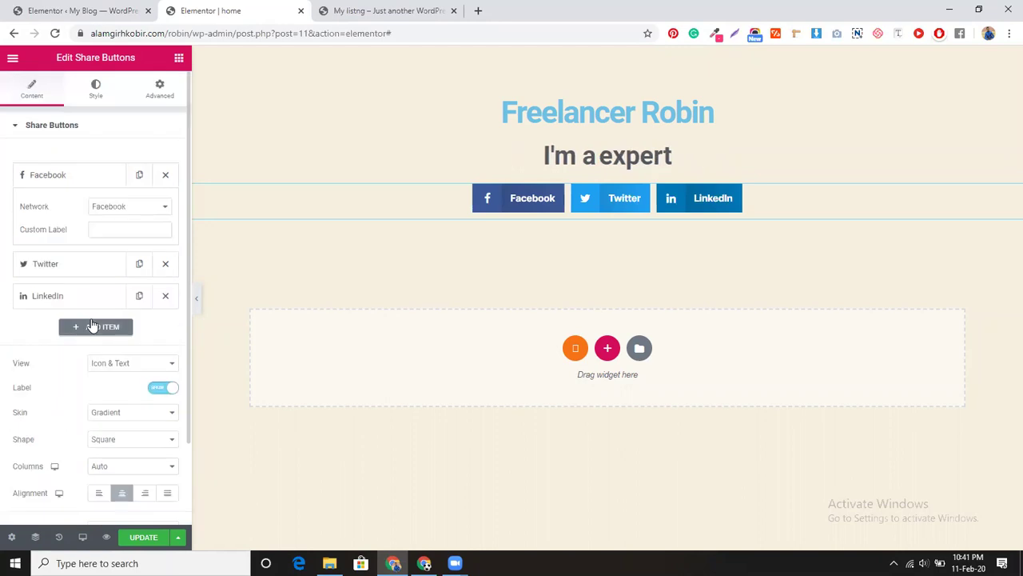
pyautogui.click(125, 210)
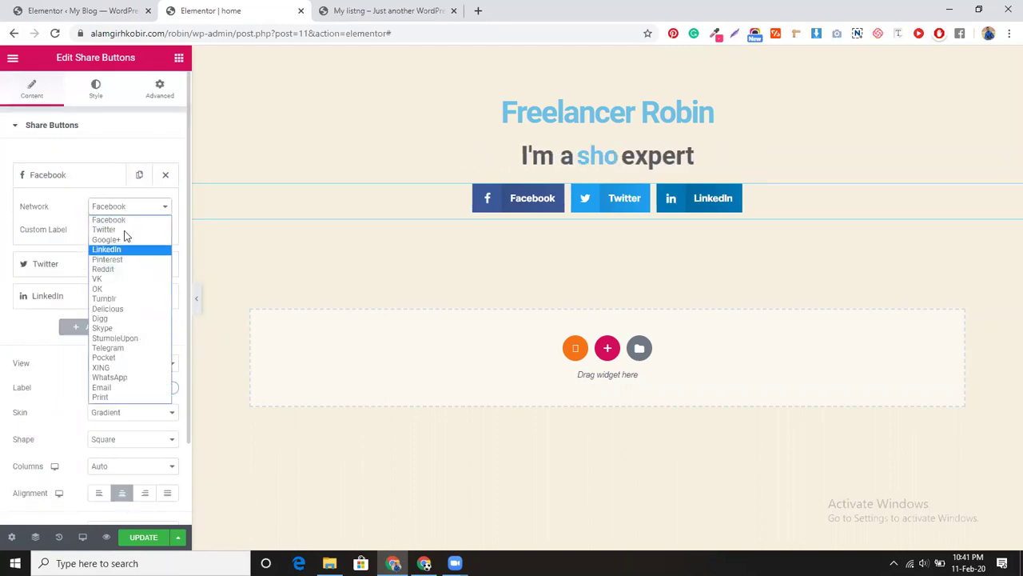
pyautogui.click(124, 221)
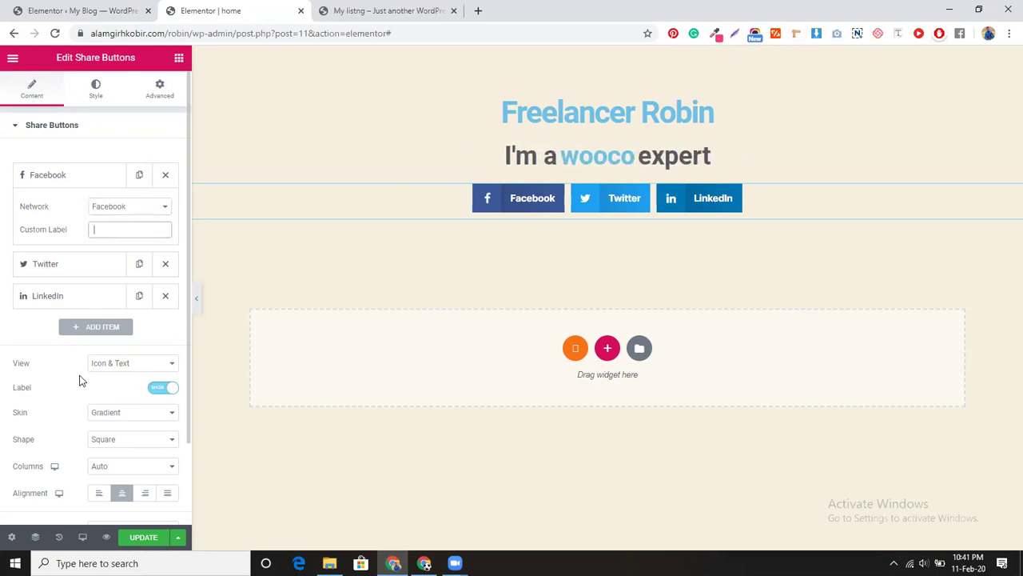
# Set the share buttons' view to Icon and their shape to Circle.
pyautogui.scroll(-1, 79, 381)
pyautogui.click(102, 299)
pyautogui.click(106, 323)
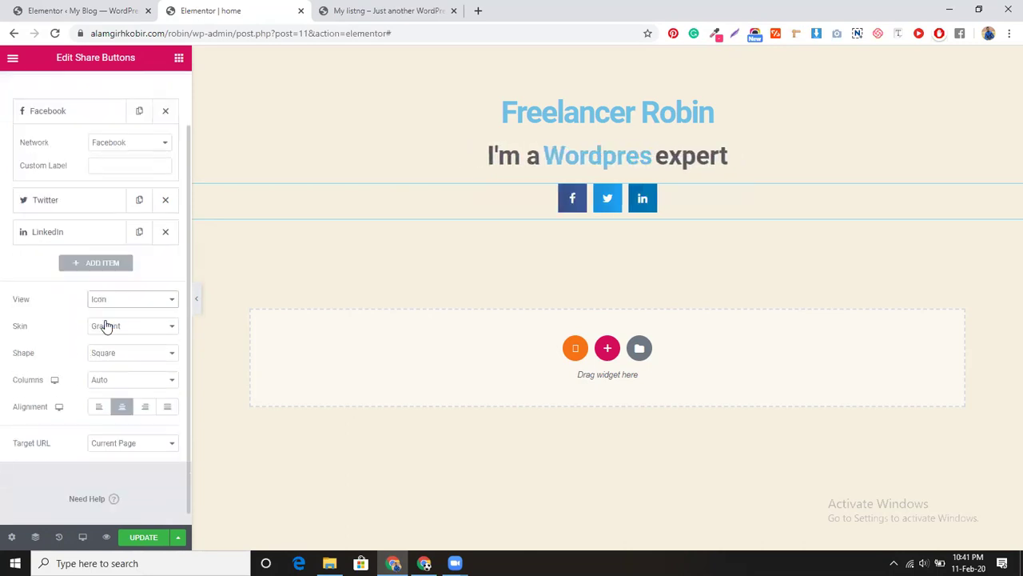
pyautogui.click(114, 358)
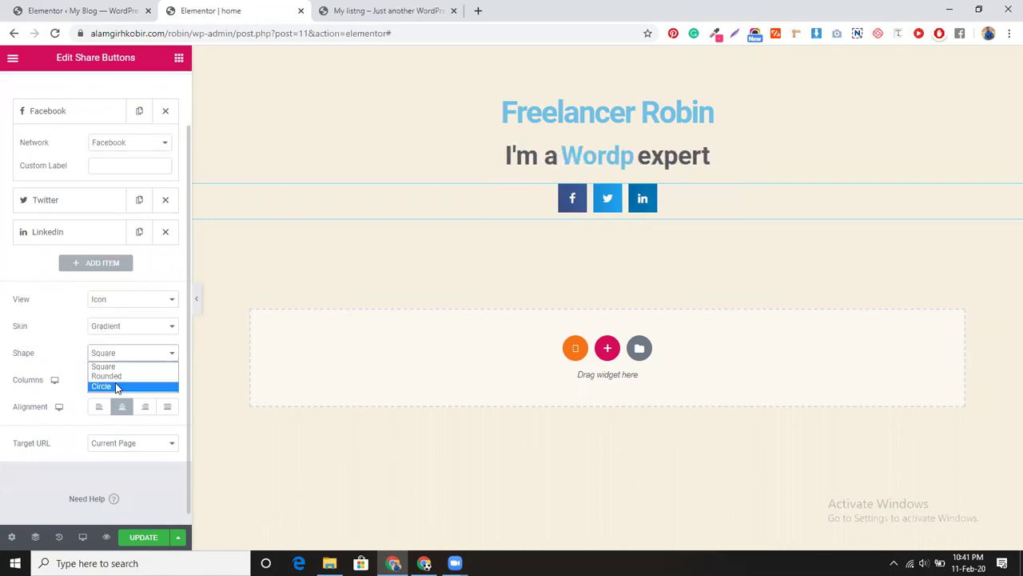
pyautogui.click(116, 387)
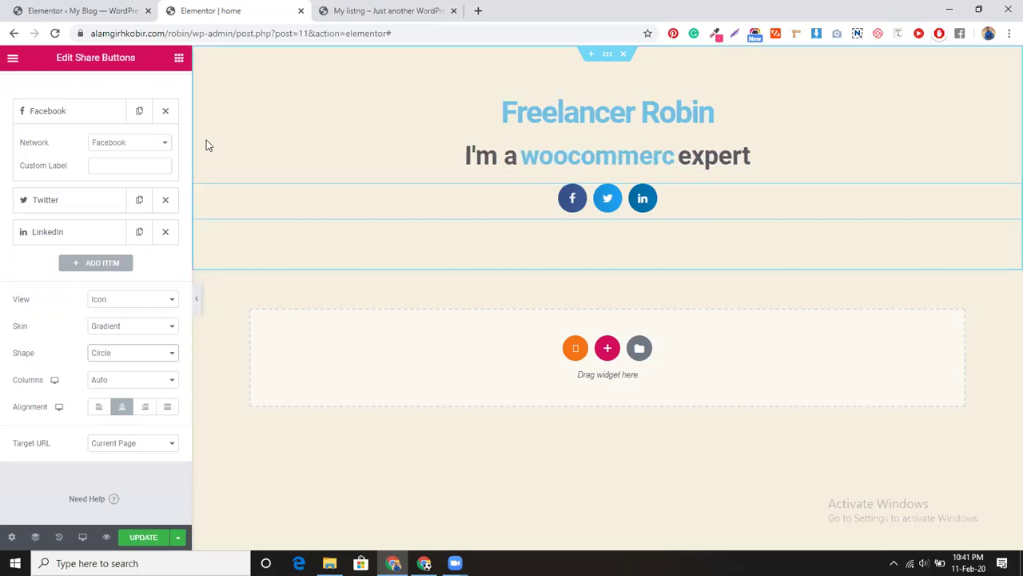
# Add a fourth share button and set its network to Skype.
pyautogui.click(81, 118)
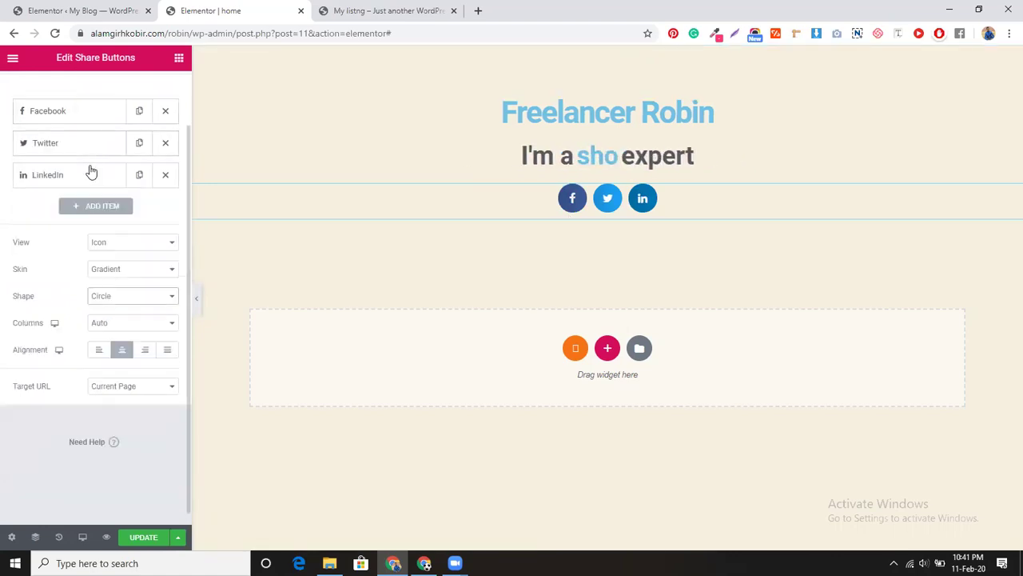
pyautogui.click(92, 208)
pyautogui.click(126, 285)
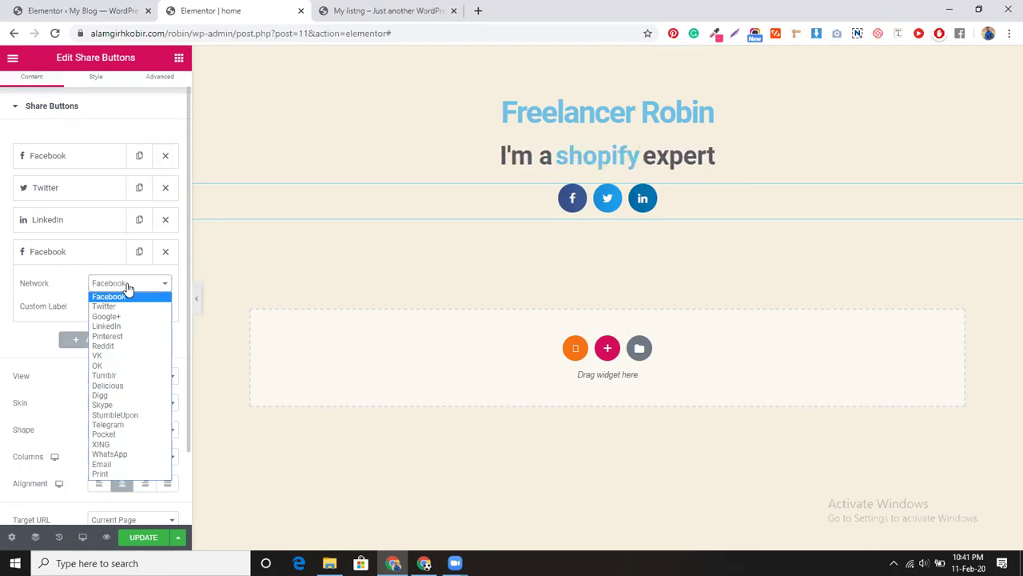
pyautogui.click(119, 405)
pyautogui.click(83, 262)
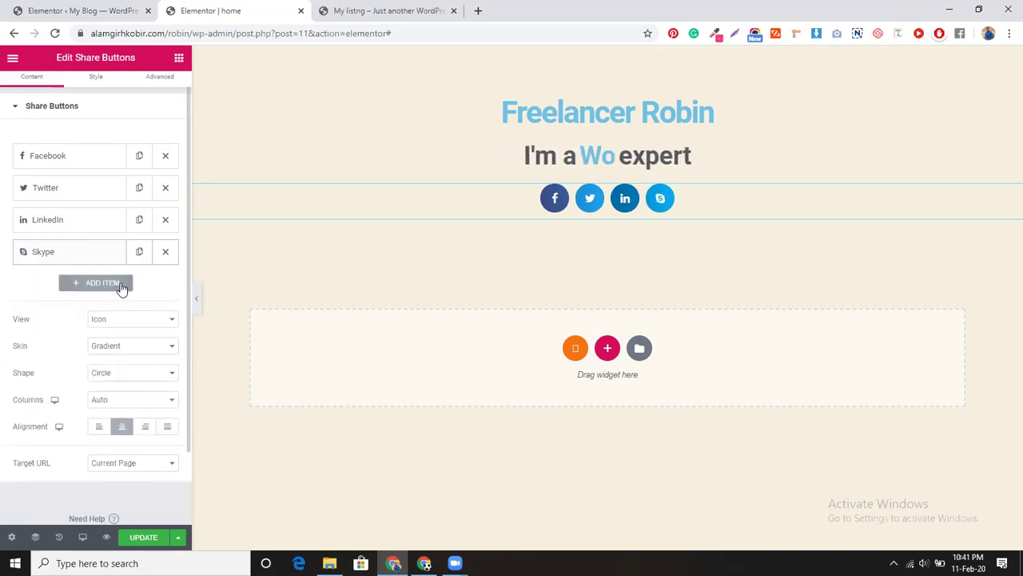
# Add a fifth share button and set its network to WhatsApp.
pyautogui.click(121, 284)
pyautogui.click(126, 315)
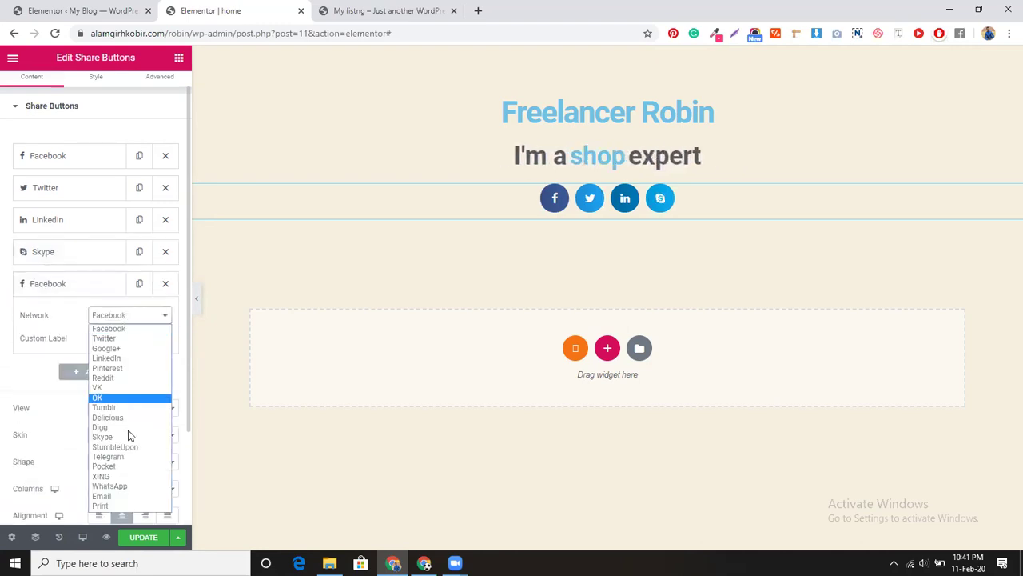
pyautogui.click(131, 486)
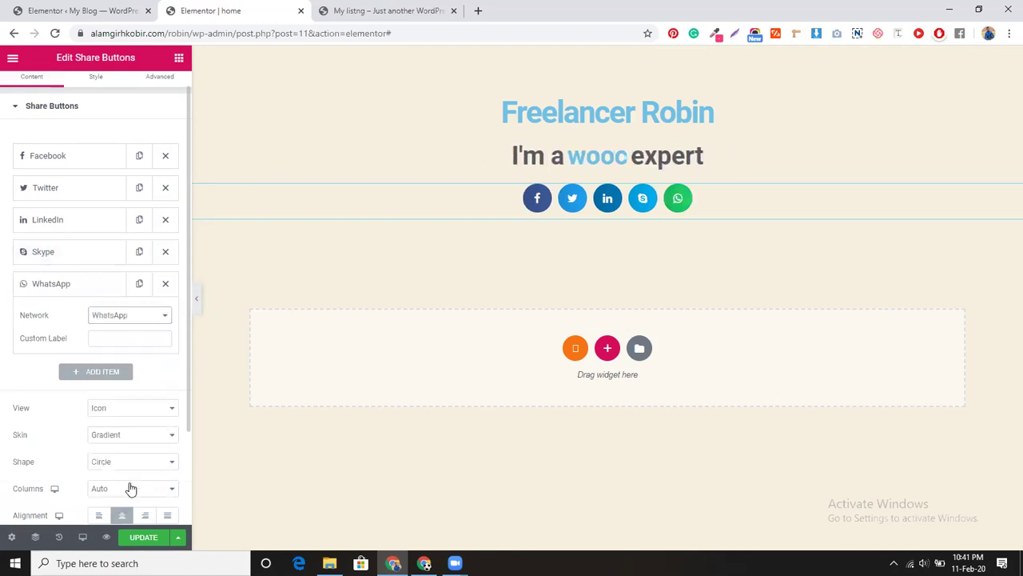
pyautogui.click(102, 284)
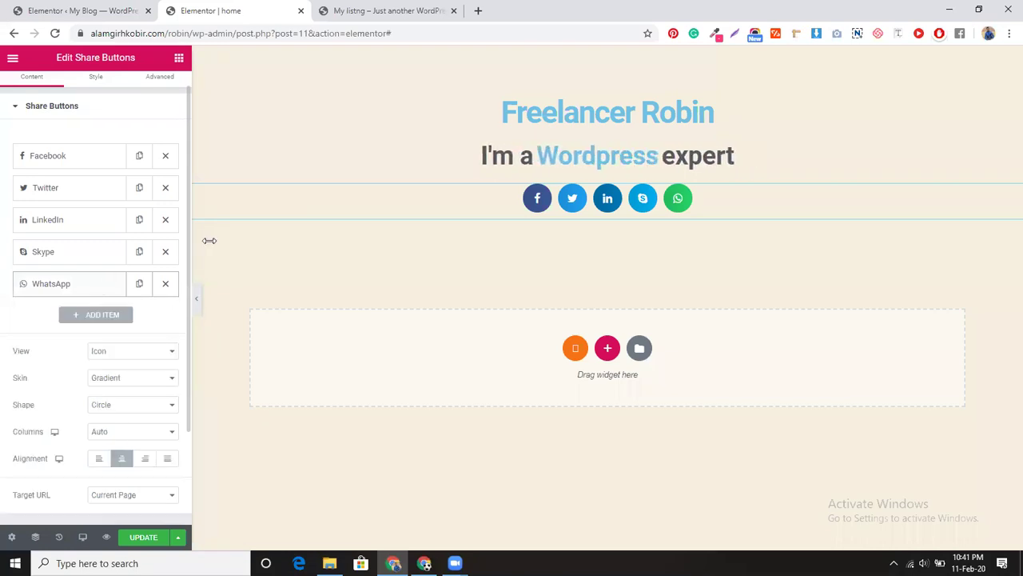
# Set the header section's normal background type to Slideshow.
pyautogui.click(457, 96)
pyautogui.click(96, 89)
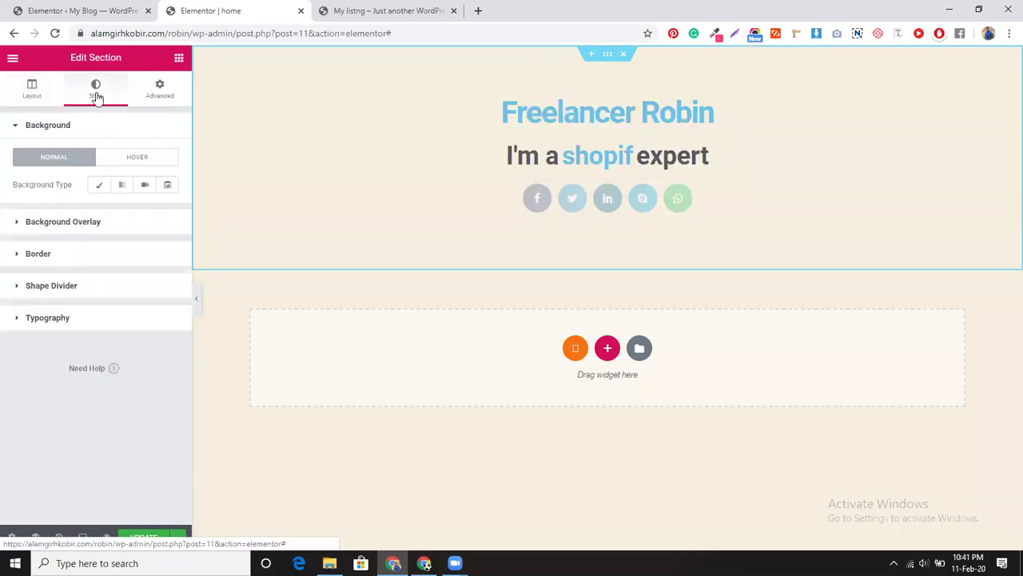
pyautogui.click(166, 185)
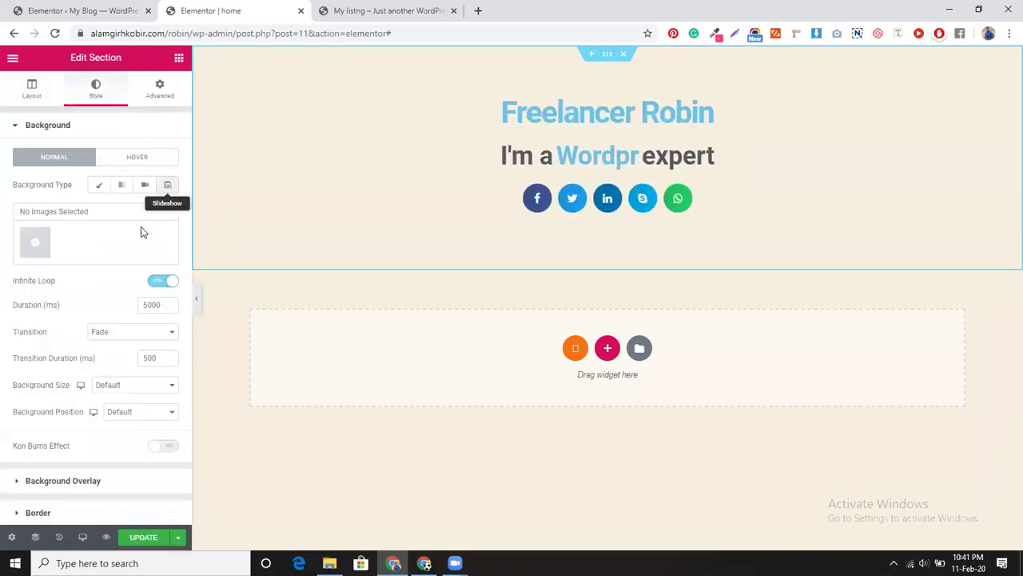
# Upload HP_Spectre_13_Lifestyle_11-1920x1280 from the Desktop and insert it as a new gallery for the section's background slideshow.
pyautogui.click(35, 244)
pyautogui.click(569, 293)
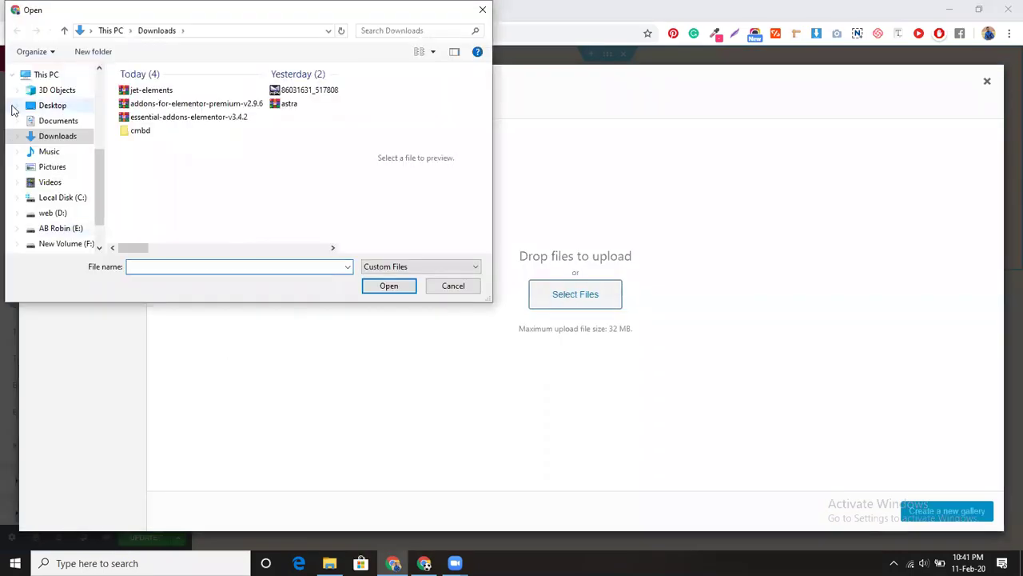
pyautogui.click(54, 106)
pyautogui.moveTo(335, 87); pyautogui.dragTo(333, 216)
pyautogui.click(149, 169)
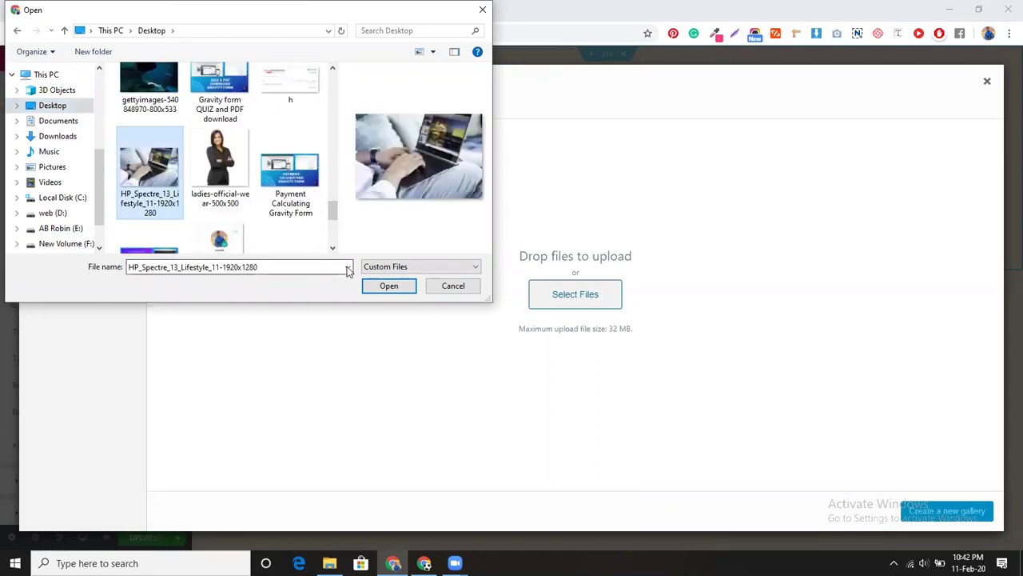
pyautogui.click(389, 285)
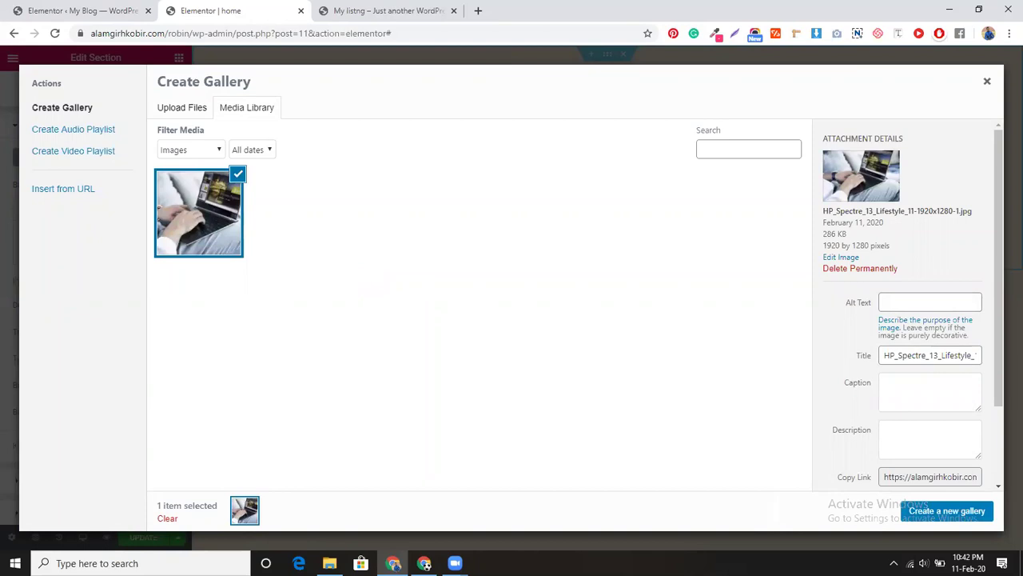
pyautogui.click(956, 518)
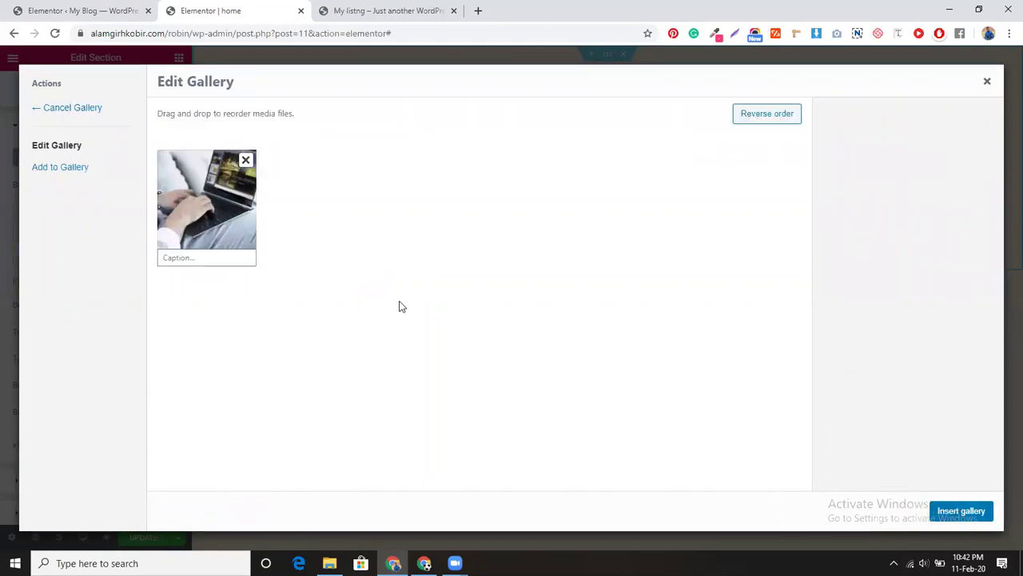
pyautogui.click(959, 510)
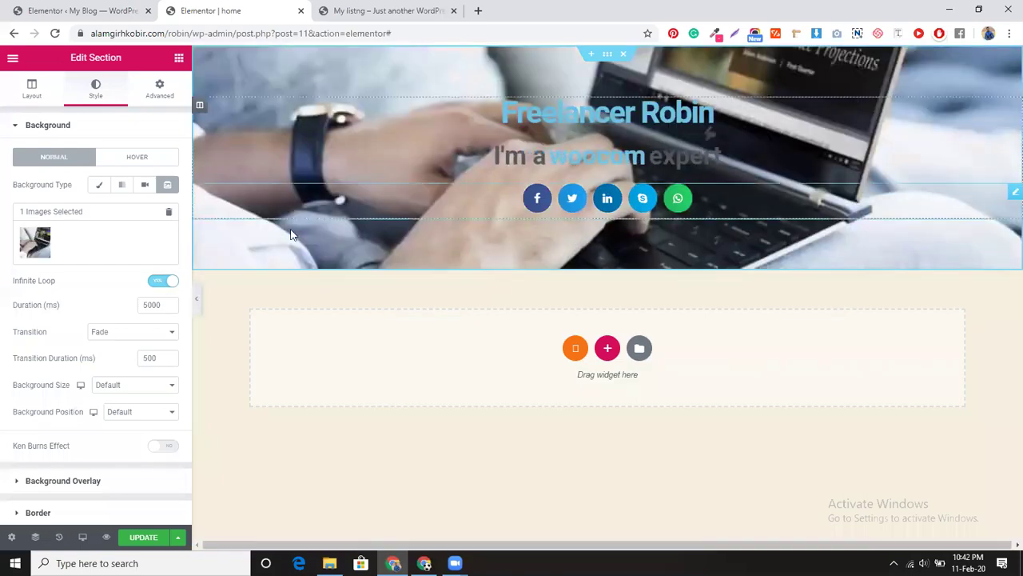
# Give the header section a classic background overlay with the grey color #878181.
pyautogui.click(93, 481)
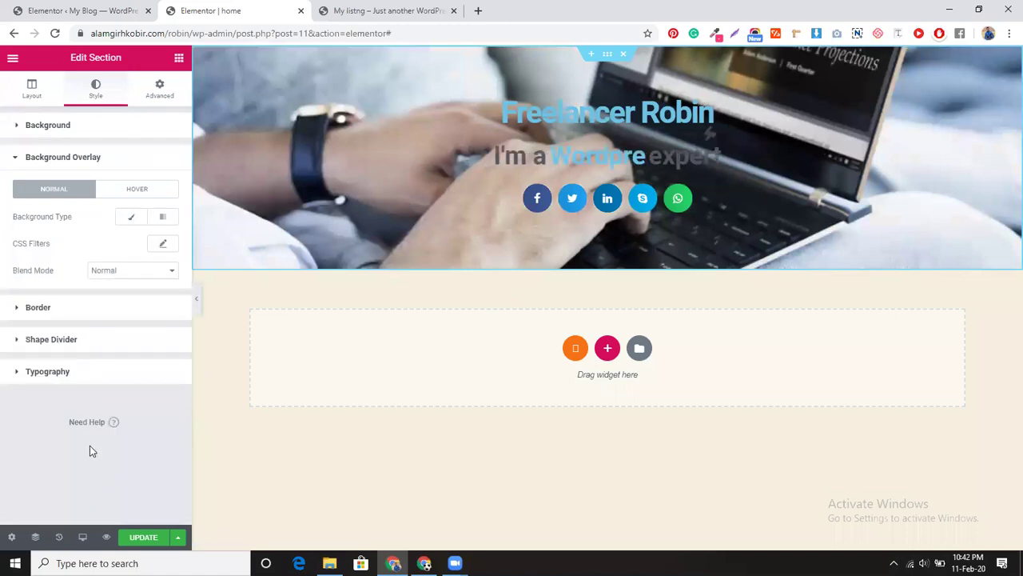
pyautogui.click(132, 220)
pyautogui.click(162, 243)
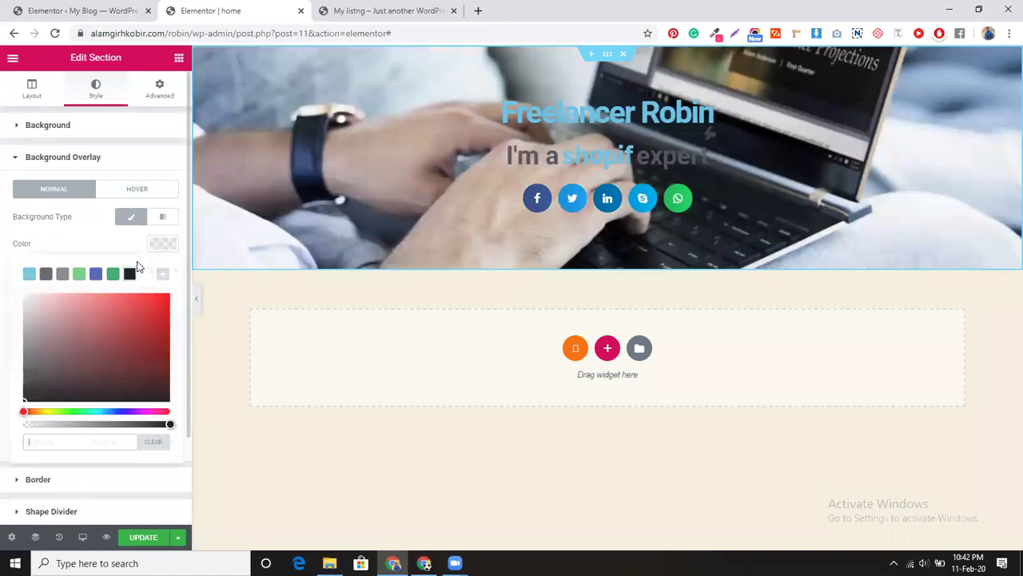
pyautogui.moveTo(32, 354); pyautogui.dragTo(29, 344)
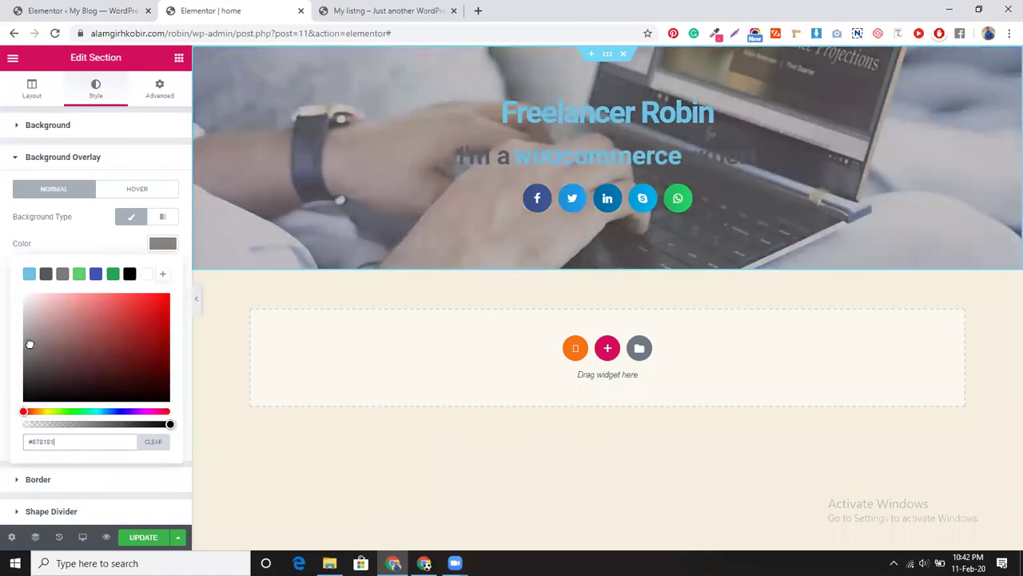
pyautogui.click(92, 160)
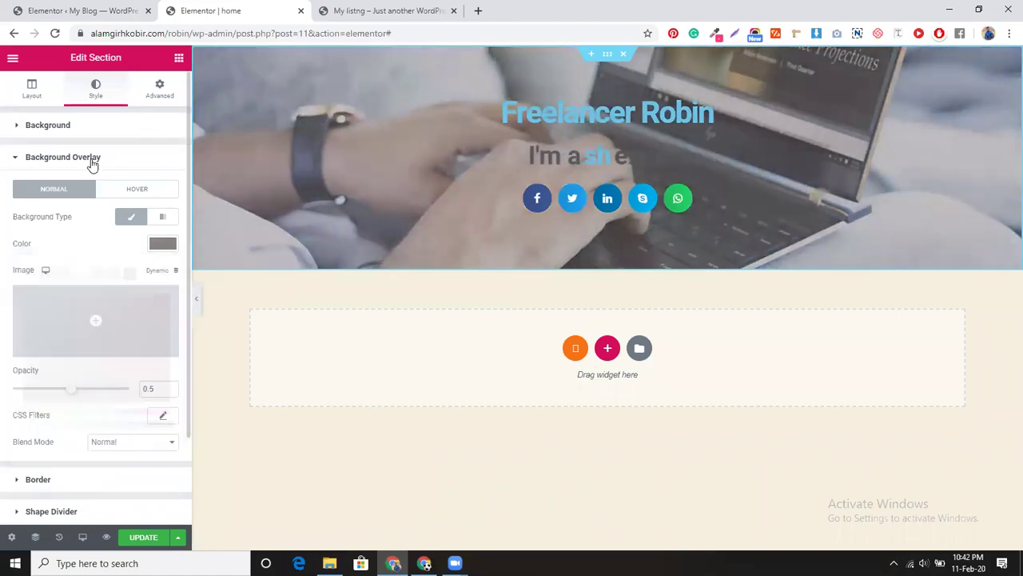
pyautogui.click(92, 159)
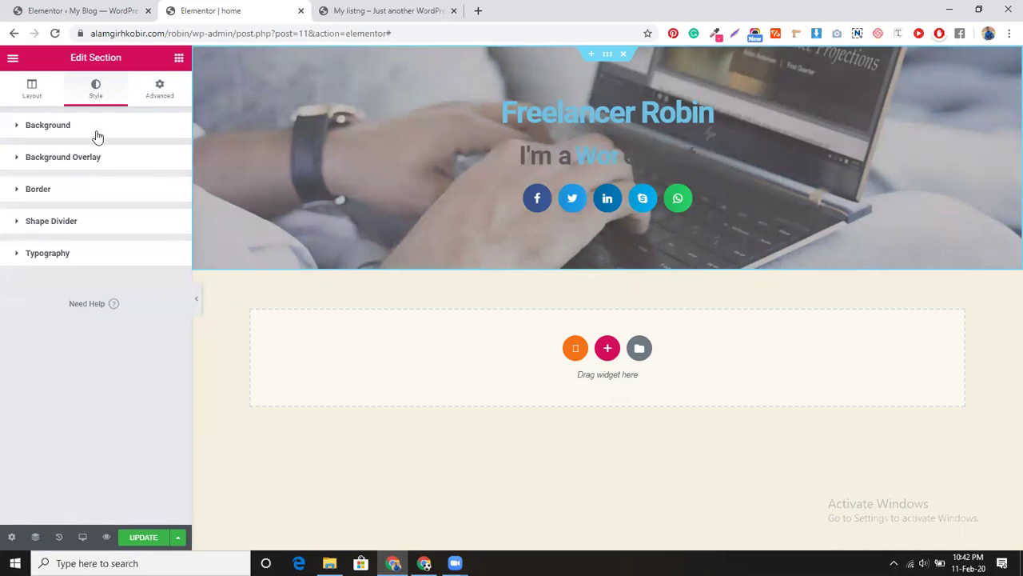
# Set the section slideshow's background size to Cover and its background position to Center Center.
pyautogui.click(97, 138)
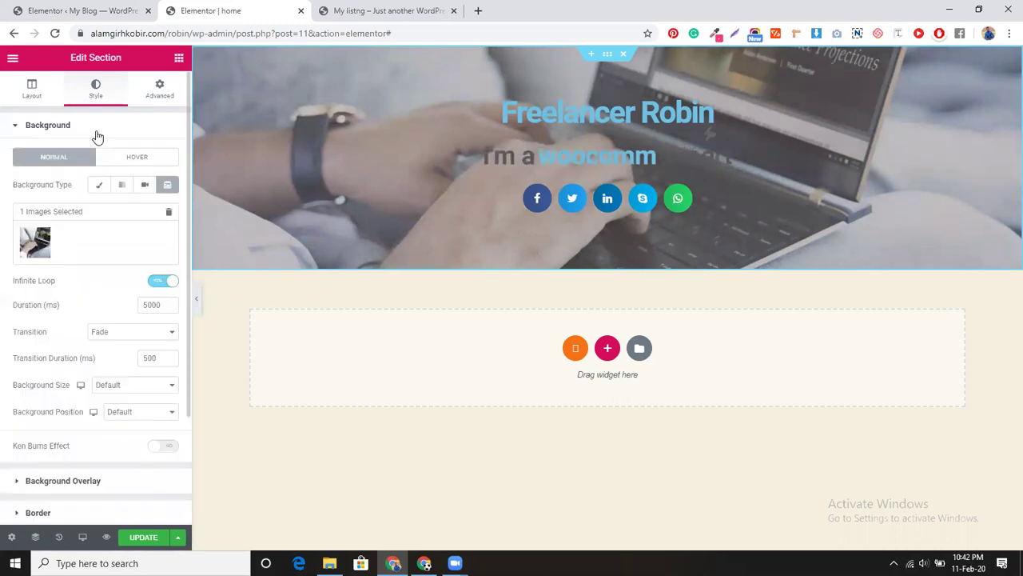
pyautogui.click(121, 386)
pyautogui.click(120, 417)
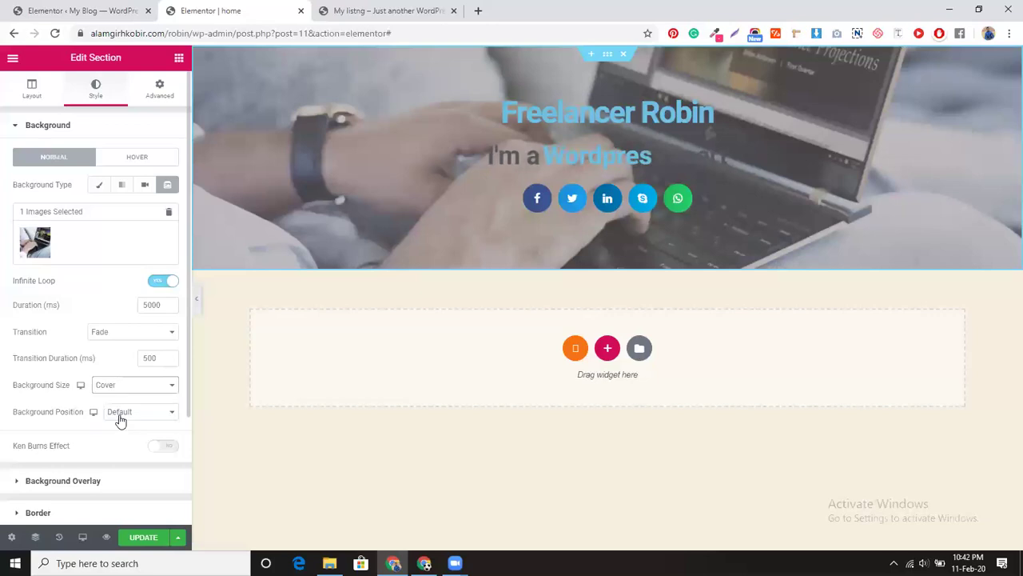
pyautogui.click(120, 416)
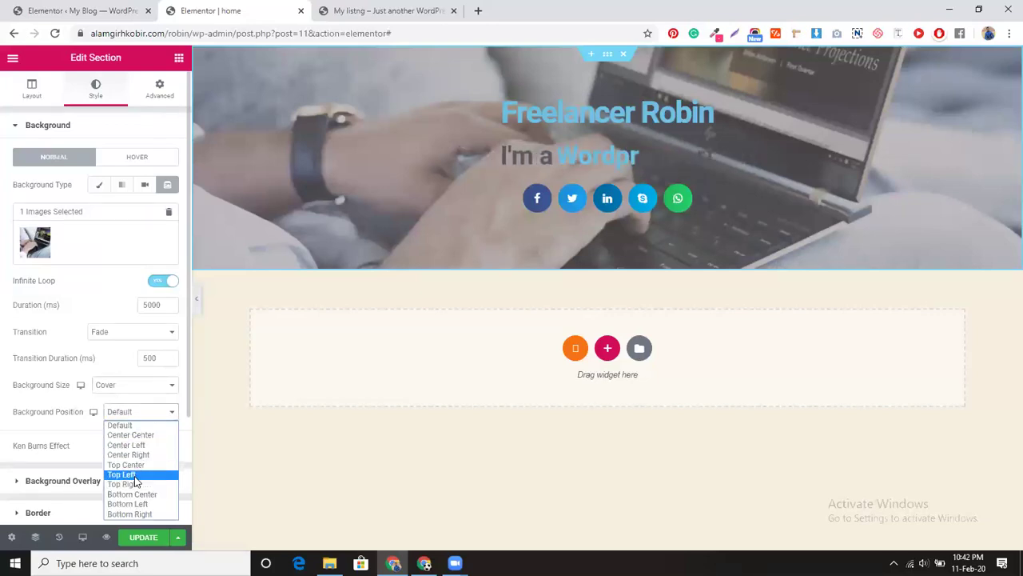
pyautogui.click(140, 435)
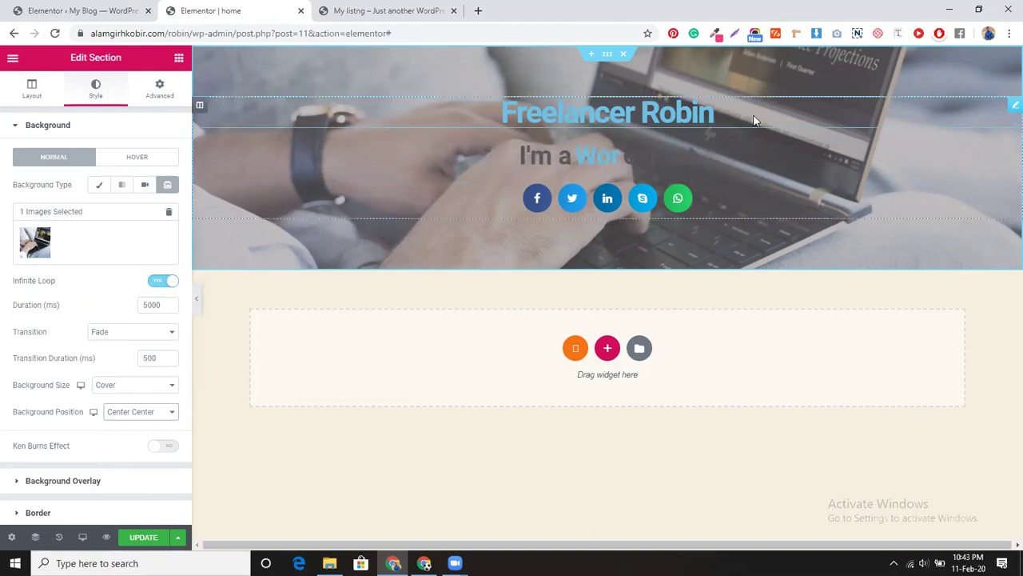
# Set the text color of the section's main heading to white (#FFFFFF).
pyautogui.click(96, 90)
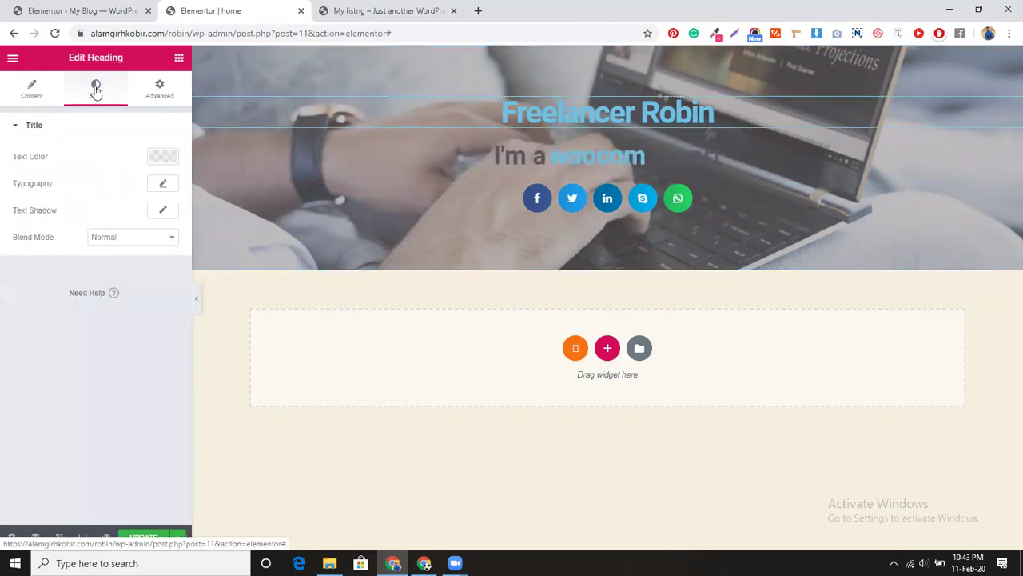
pyautogui.click(160, 159)
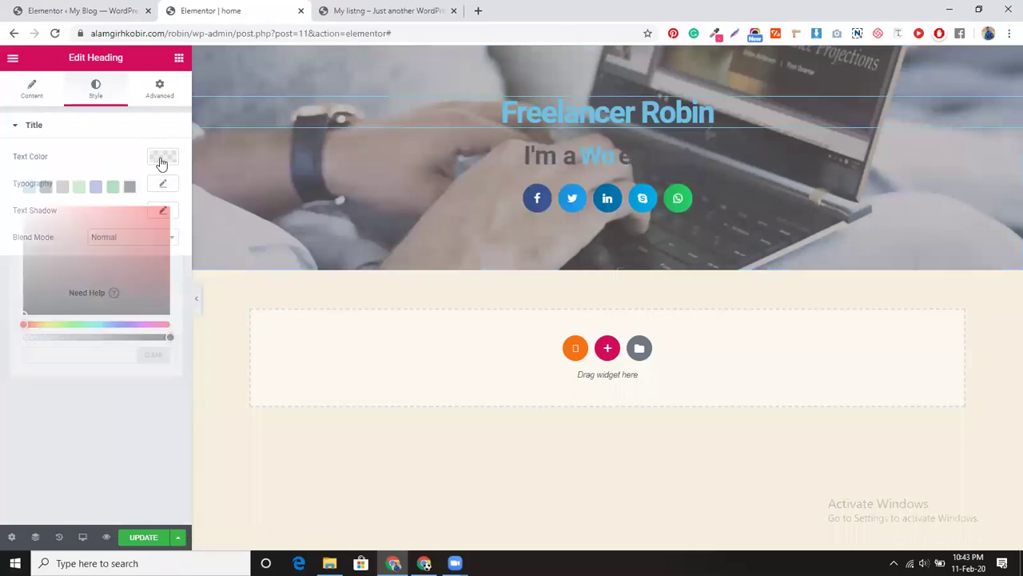
pyautogui.click(38, 238)
pyautogui.moveTo(29, 220); pyautogui.dragTo(21, 208)
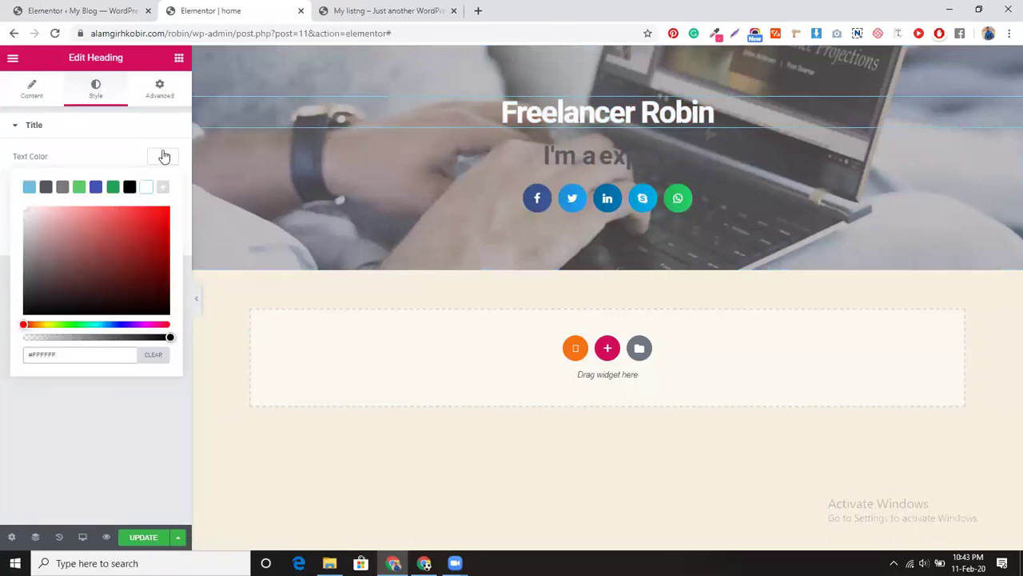
pyautogui.click(110, 159)
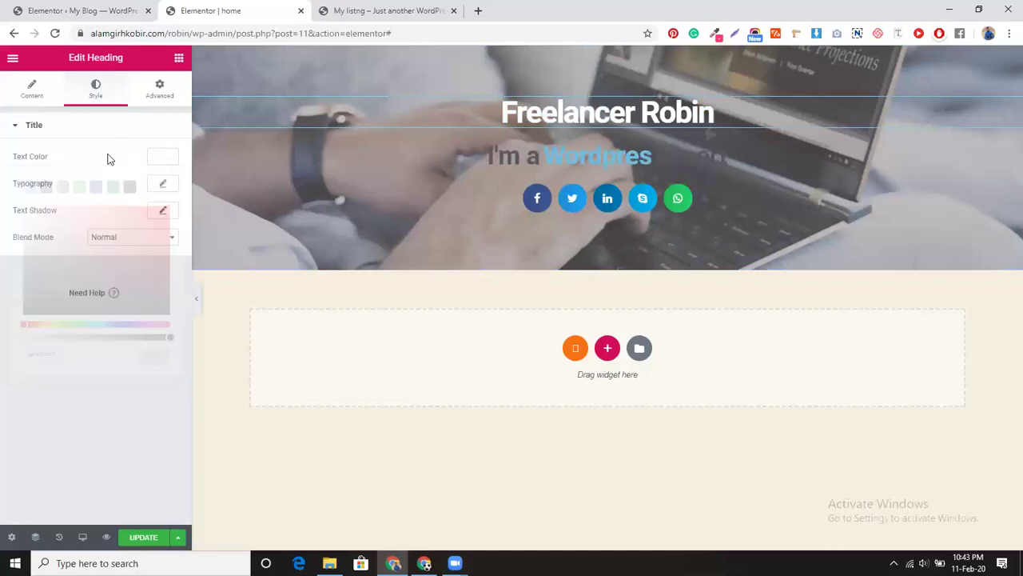
# Set the main heading's typography to the Helvetica family with a size of about 127 px.
pyautogui.click(160, 187)
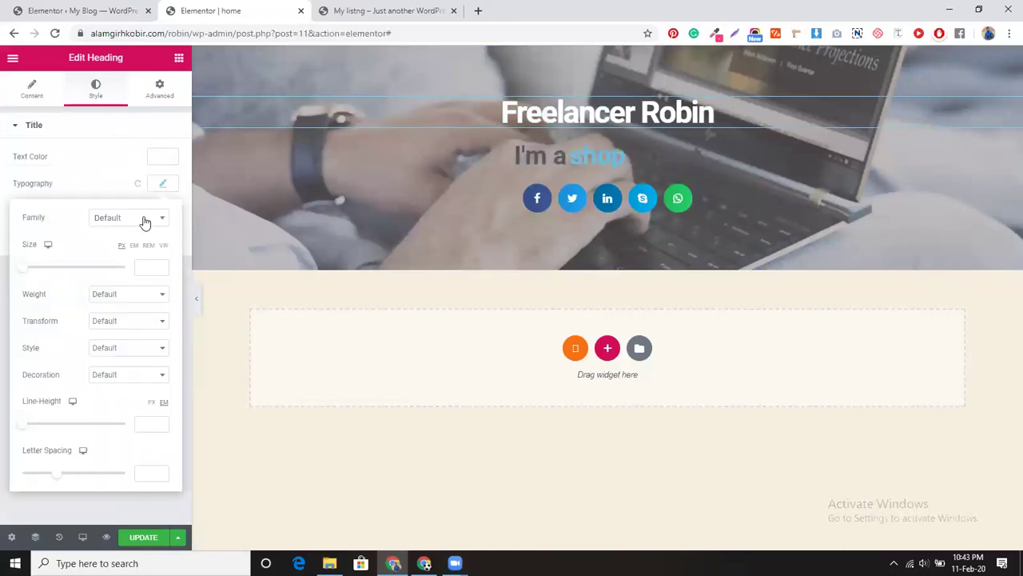
pyautogui.click(144, 222)
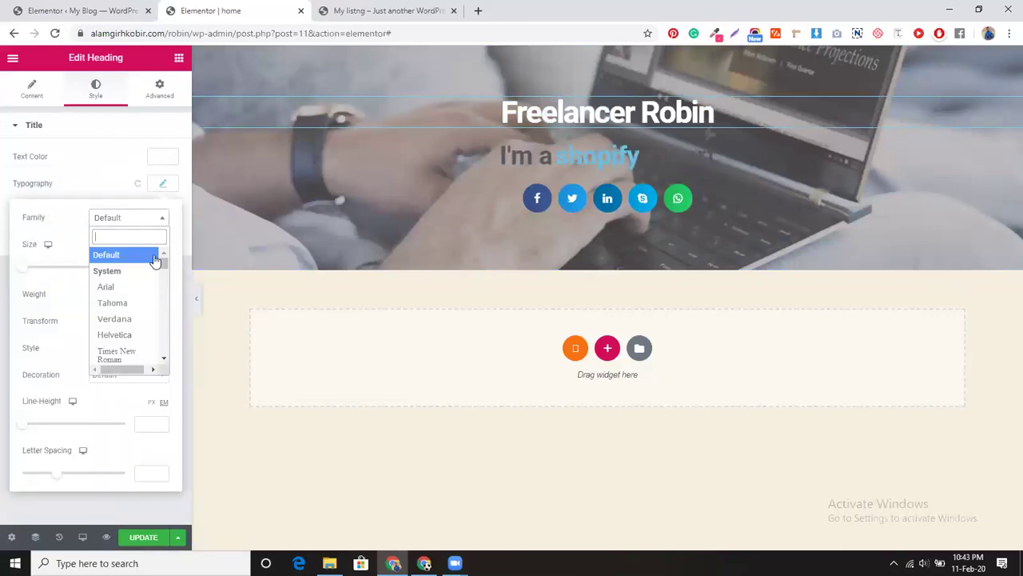
pyautogui.click(128, 336)
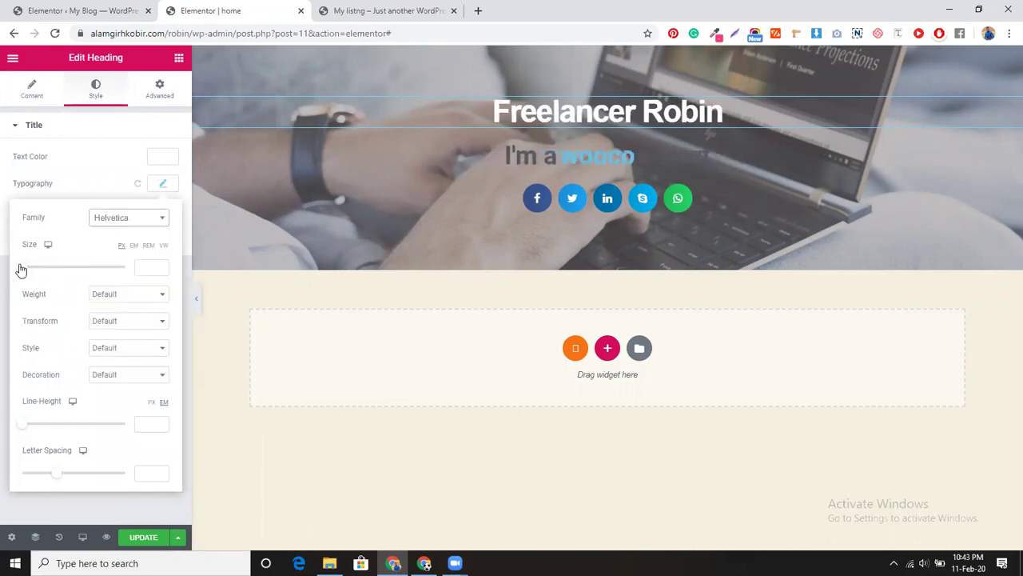
pyautogui.moveTo(20, 270); pyautogui.dragTo(85, 272)
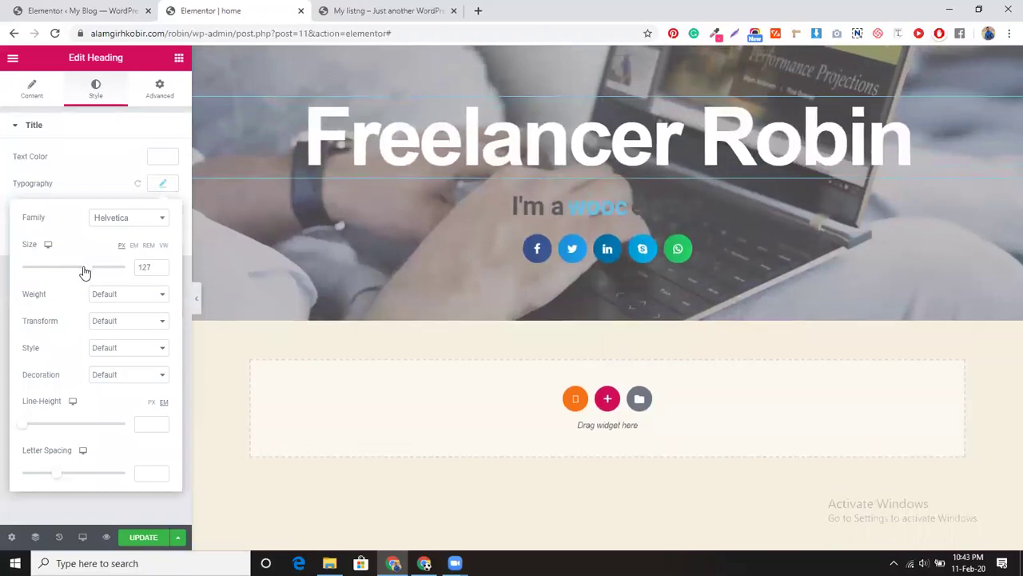
# Set the color of the animated words in the Premium Fancy Text widget to bright cyan (#00FFF8).
pyautogui.click(478, 197)
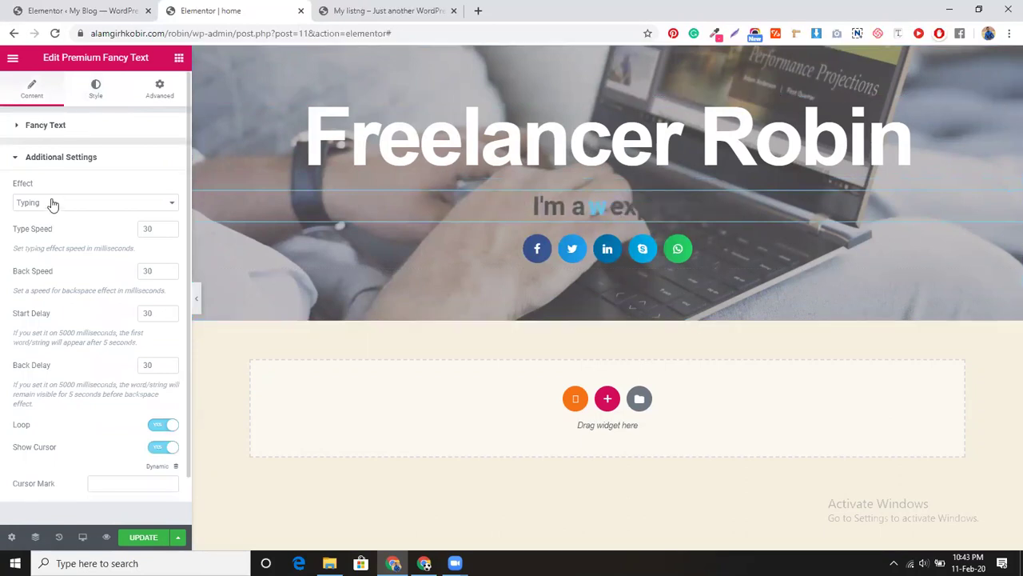
pyautogui.click(38, 131)
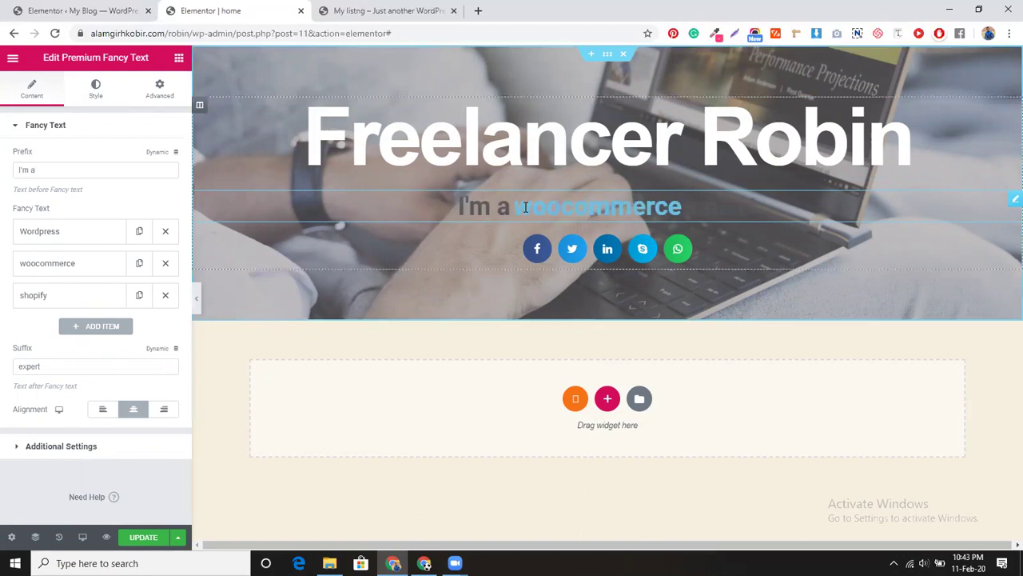
pyautogui.click(56, 231)
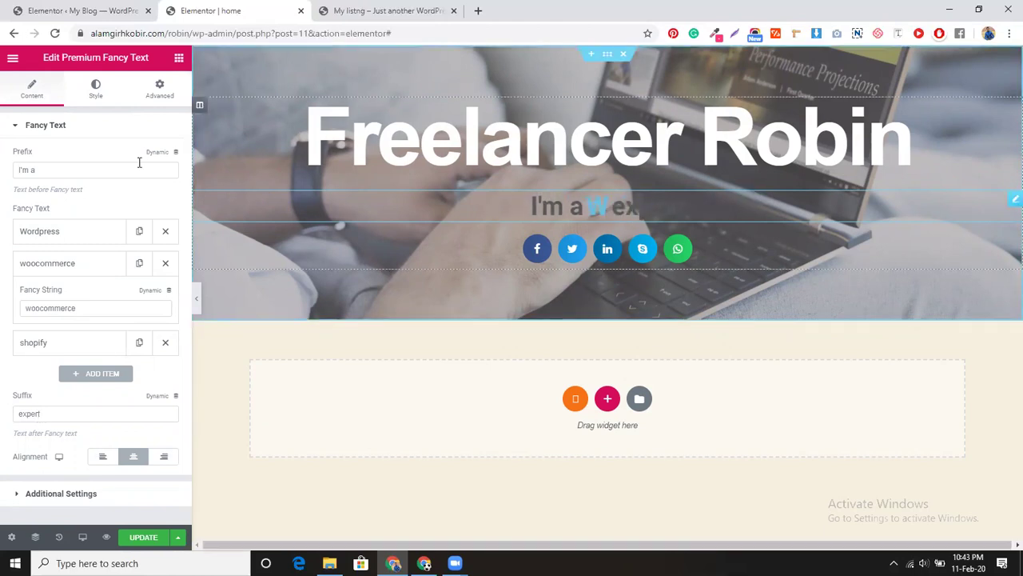
pyautogui.click(96, 92)
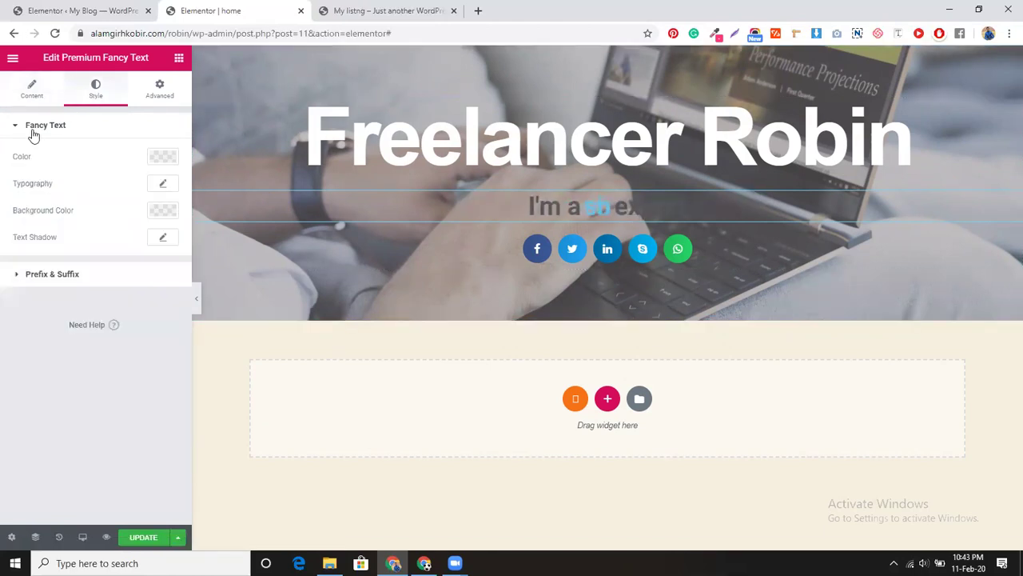
pyautogui.click(159, 158)
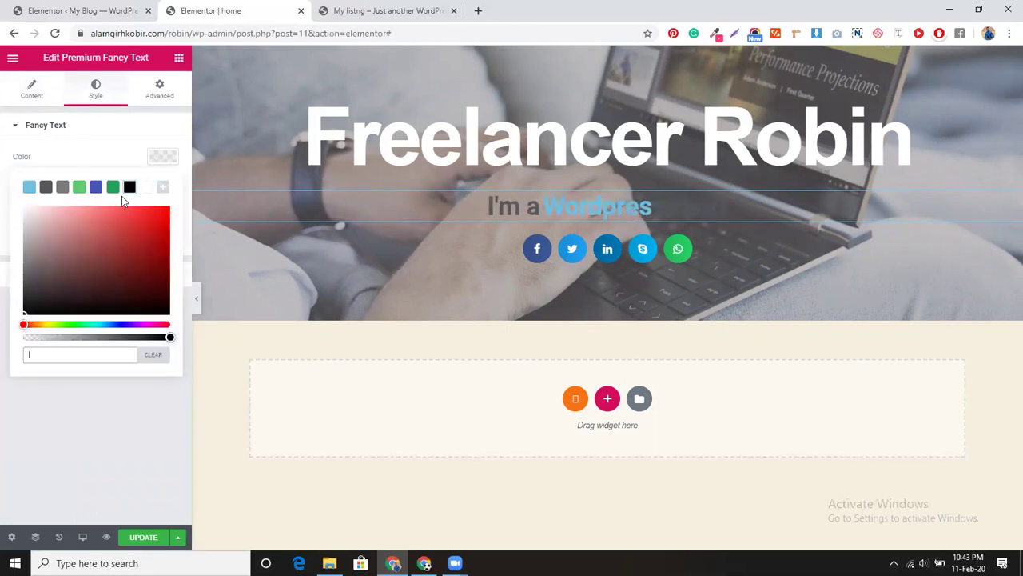
pyautogui.click(95, 326)
pyautogui.moveTo(98, 265); pyautogui.dragTo(176, 196)
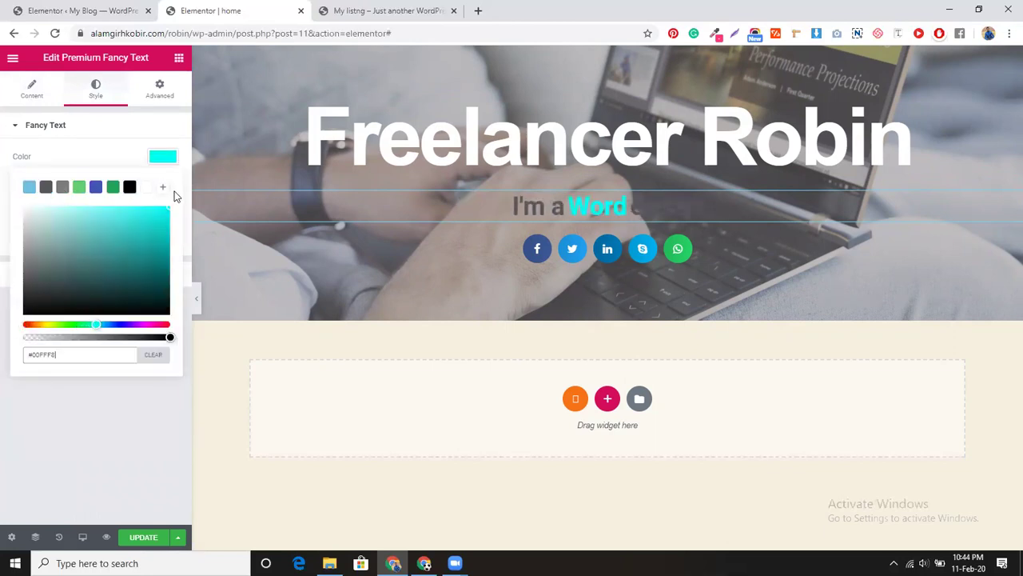
pyautogui.click(175, 155)
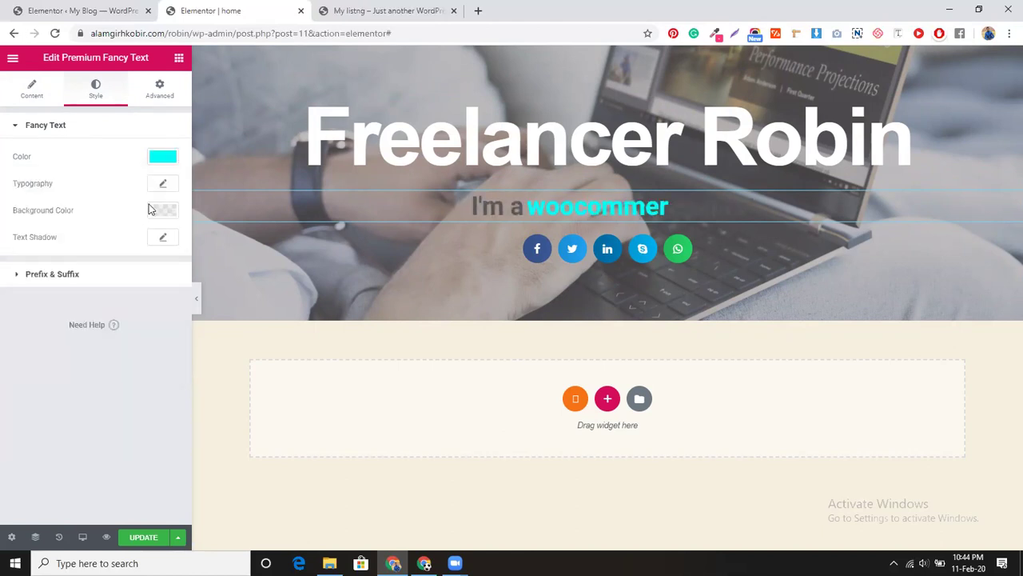
# Set the color of the fancy text's prefix and suffix to white (#FFFFFF).
pyautogui.click(106, 281)
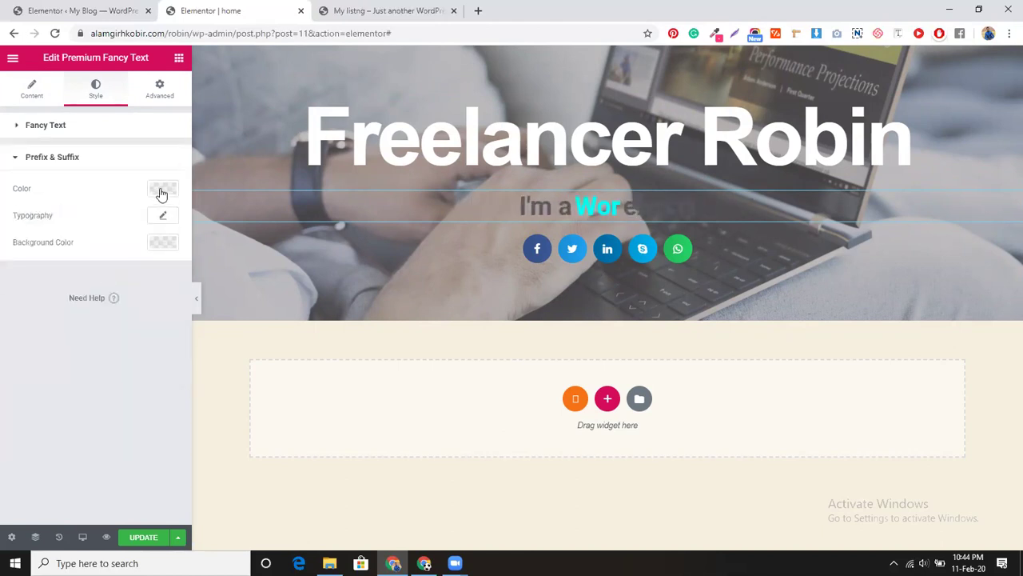
pyautogui.click(162, 191)
pyautogui.click(146, 221)
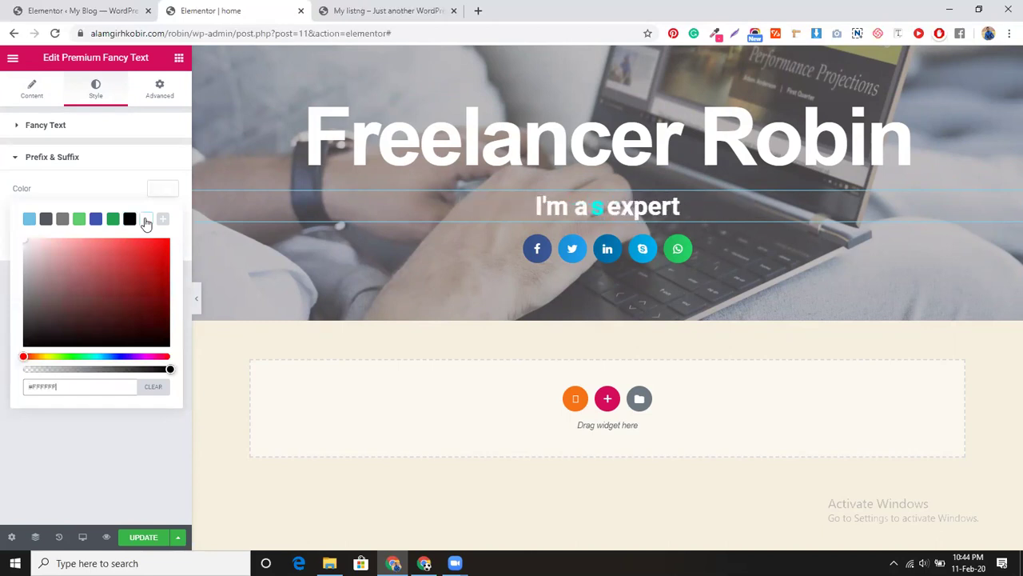
pyautogui.click(158, 192)
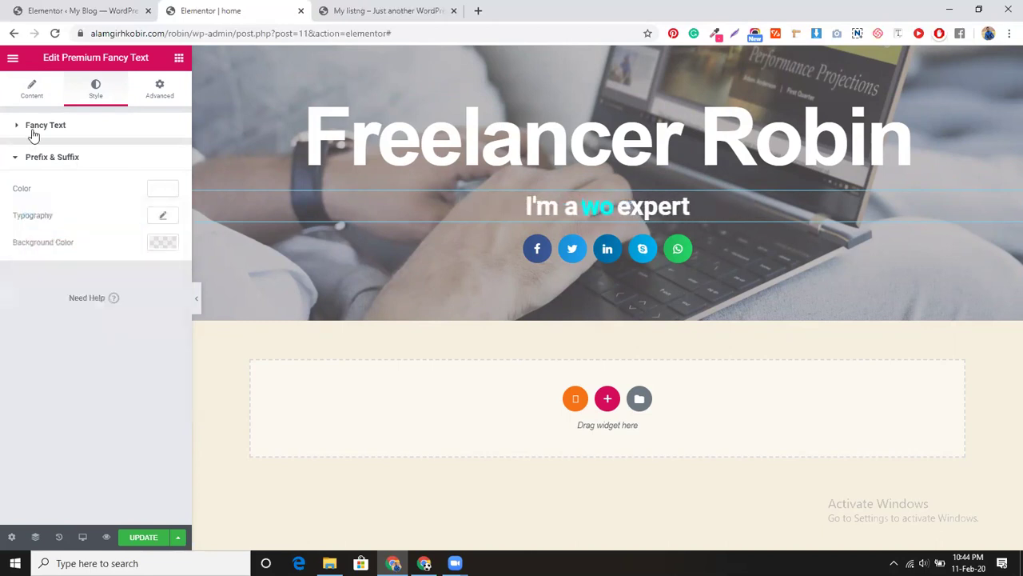
# Try the Slide Up, Zoom Out and Rotate effects on the fancy text, then return the effect to Typing.
pyautogui.click(30, 90)
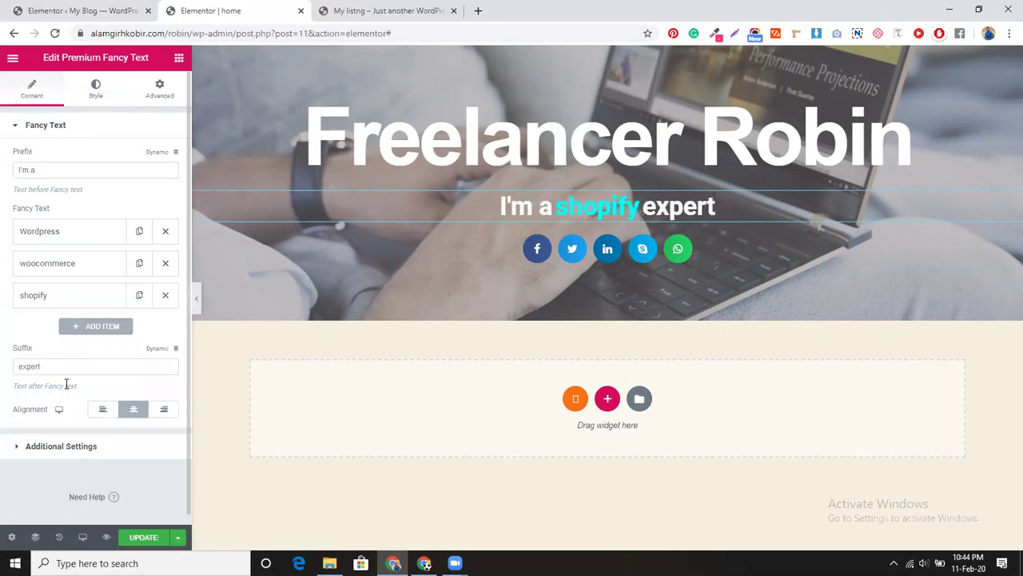
pyautogui.click(81, 448)
pyautogui.click(68, 205)
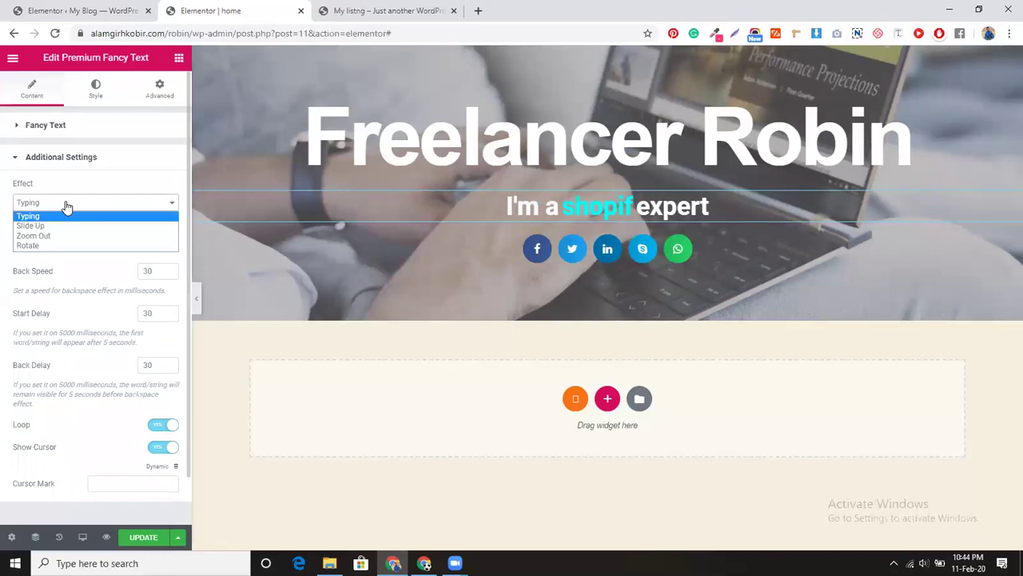
pyautogui.click(67, 227)
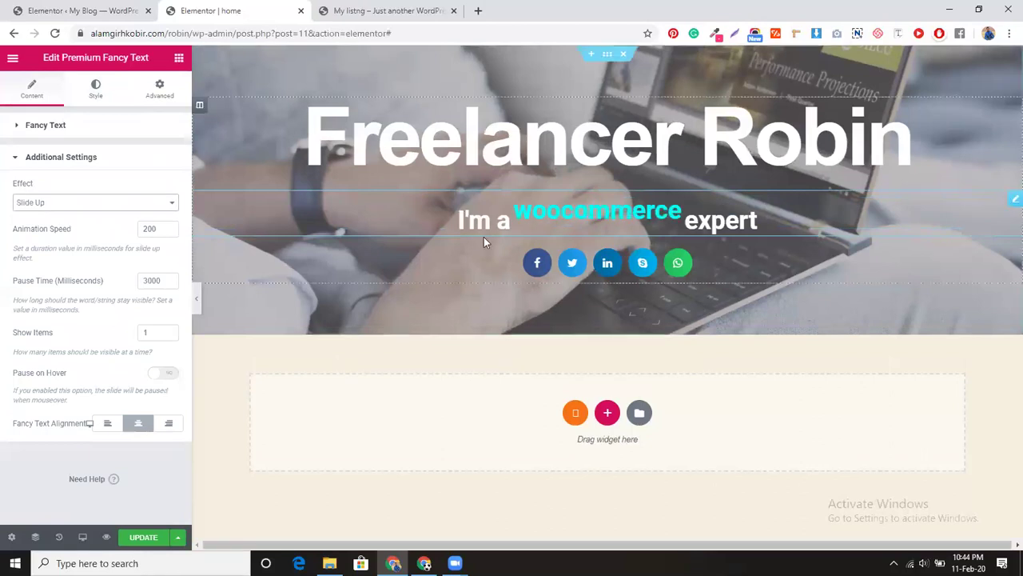
pyautogui.click(62, 204)
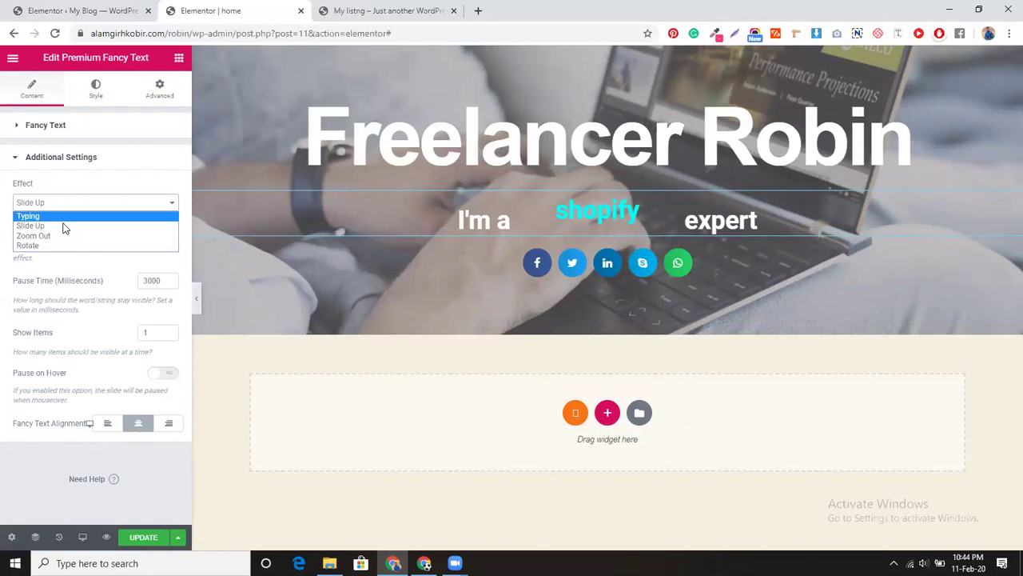
pyautogui.click(64, 235)
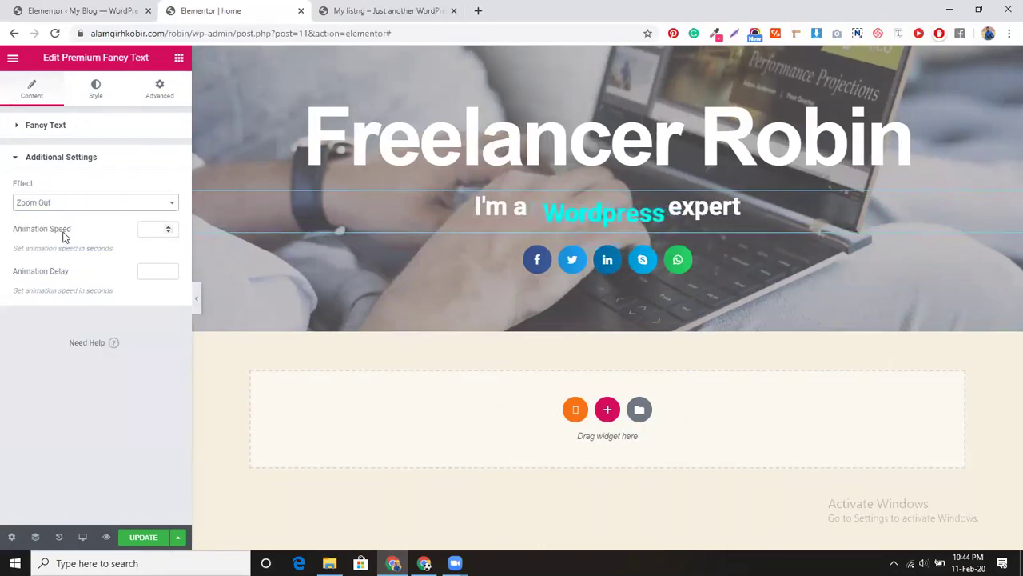
pyautogui.click(79, 205)
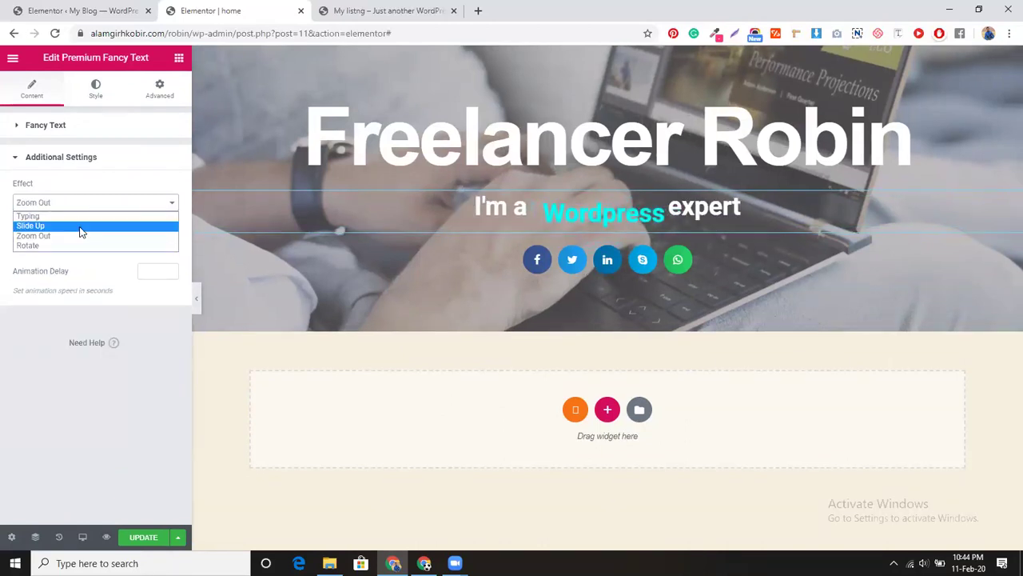
pyautogui.click(79, 246)
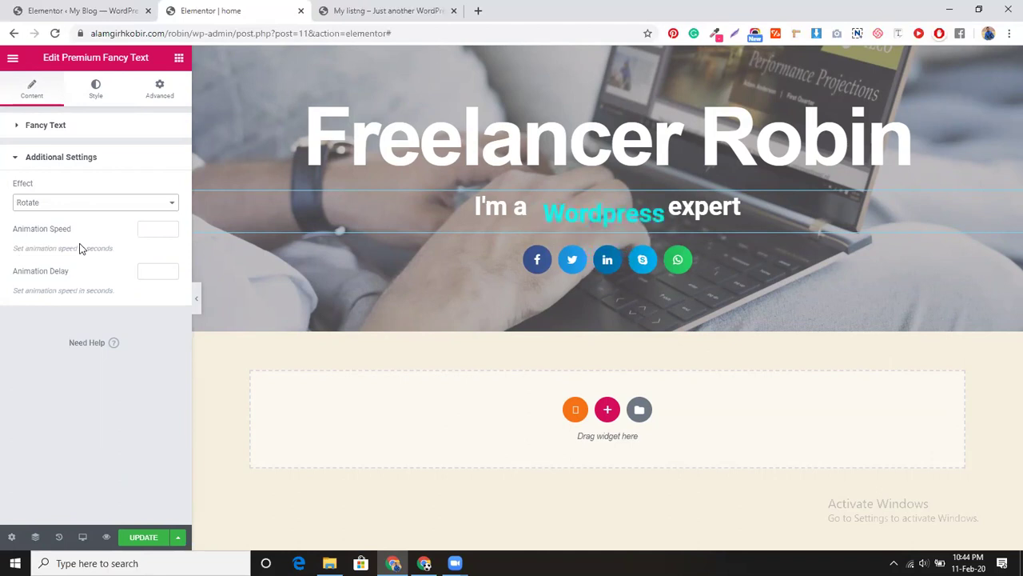
pyautogui.click(83, 205)
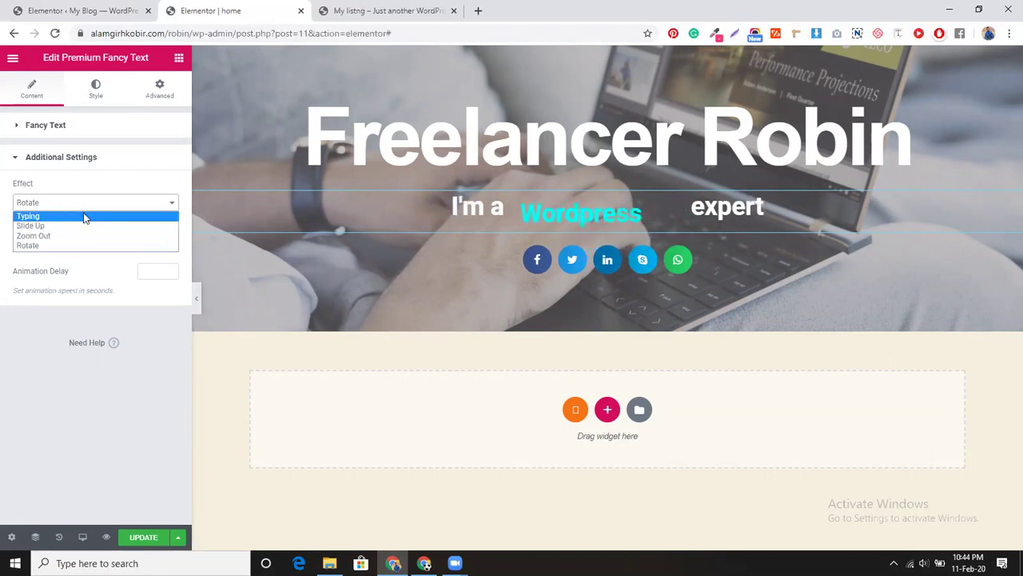
pyautogui.click(84, 215)
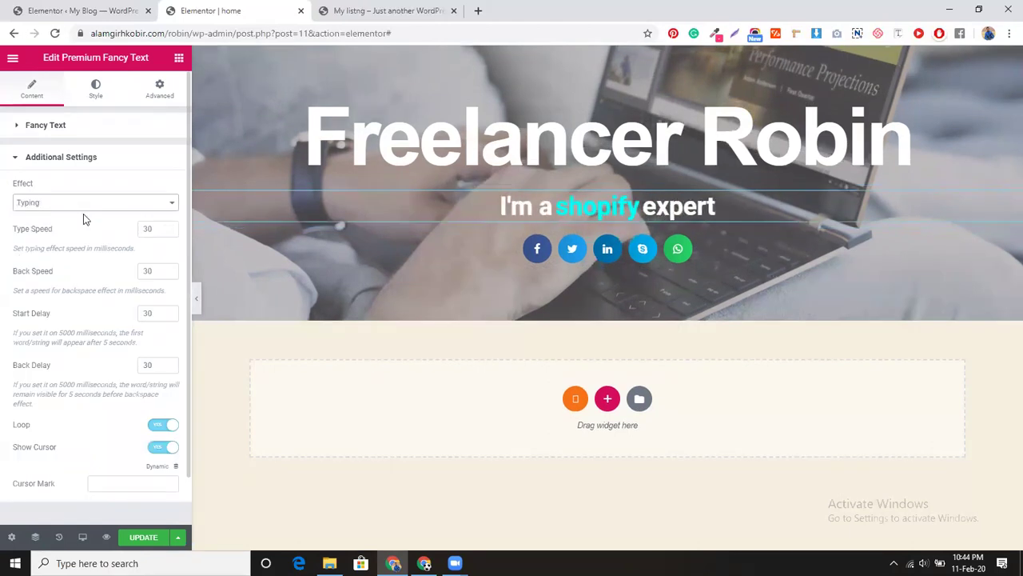
# Check the layout of the About Me section below the header on the reference website.
pyautogui.click(180, 58)
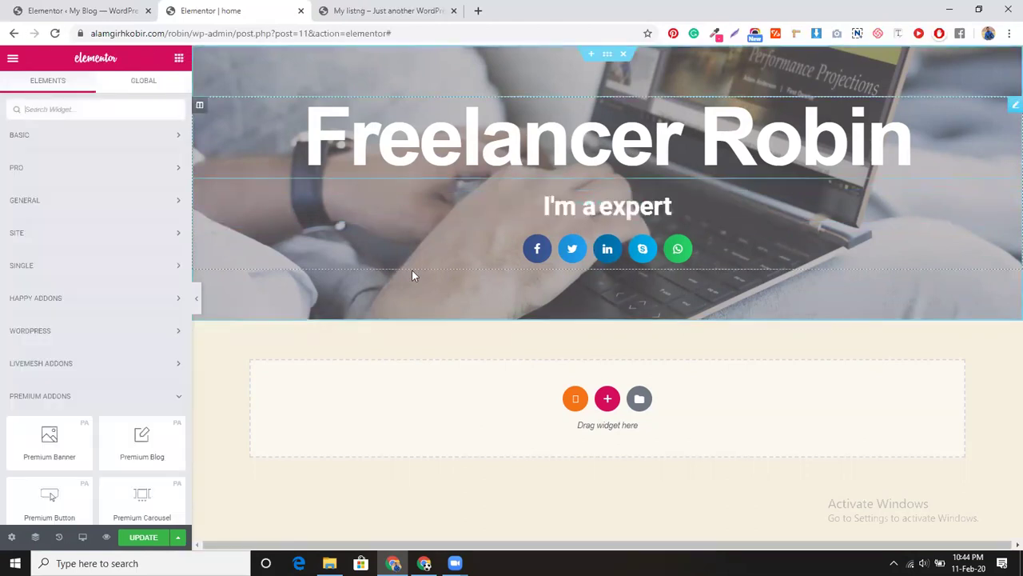
pyautogui.click(356, 11)
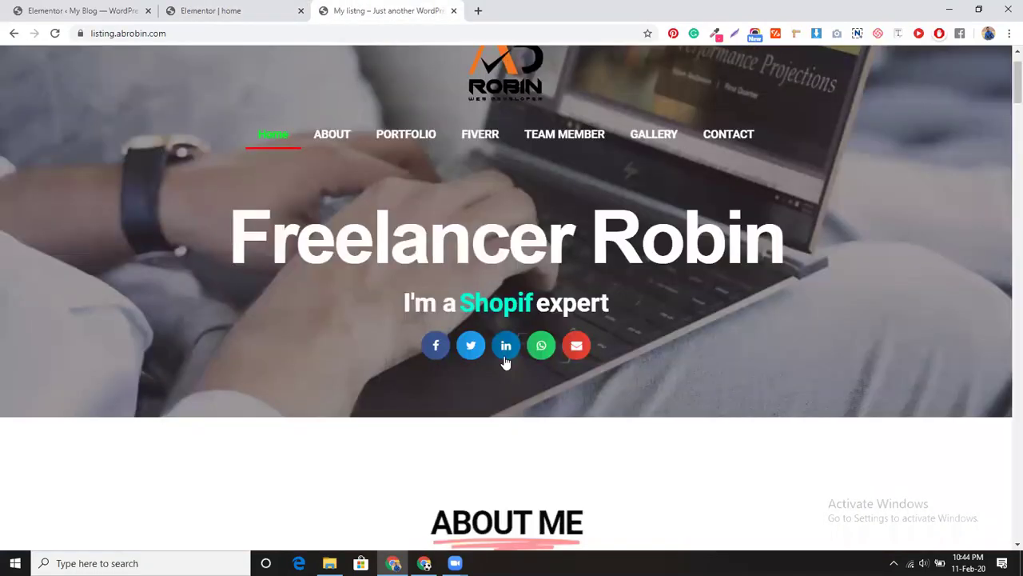
pyautogui.scroll(-3, 528, 347)
pyautogui.scroll(-2, 502, 336)
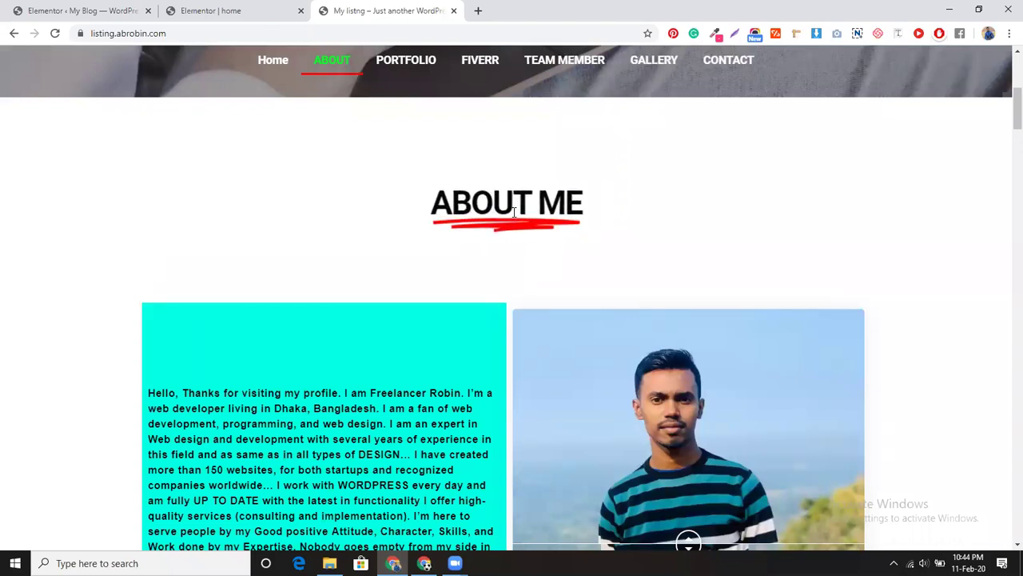
pyautogui.click(248, 11)
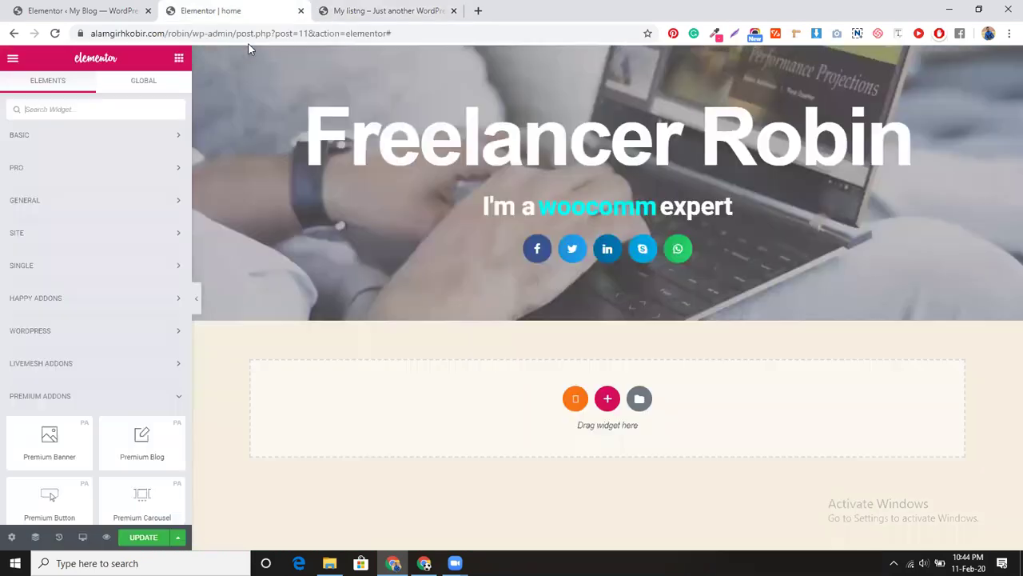
# Add a one-column section below the header, turn on Stretch Section and set its columns gap to No Gap.
pyautogui.click(145, 108)
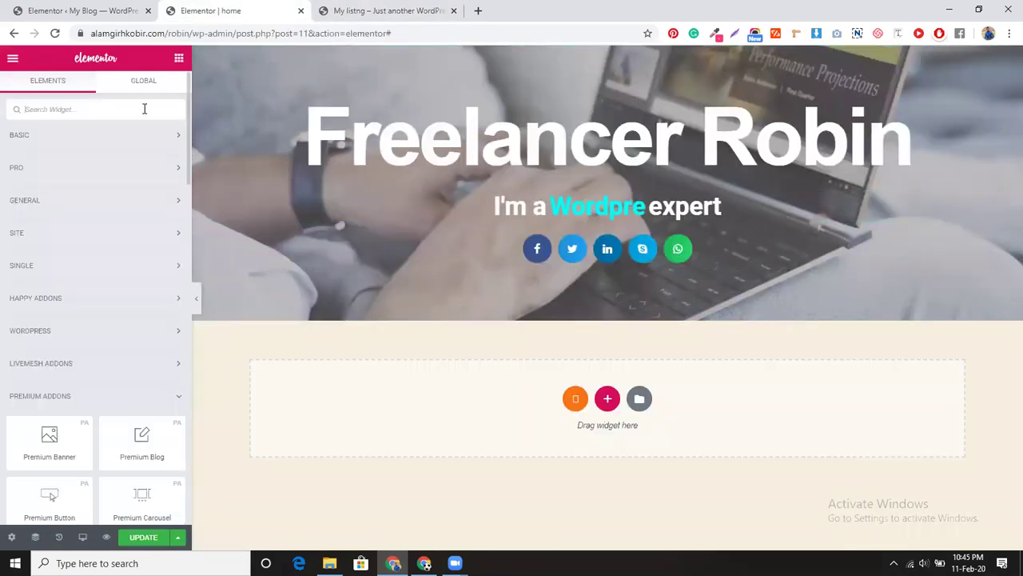
pyautogui.write('headin')
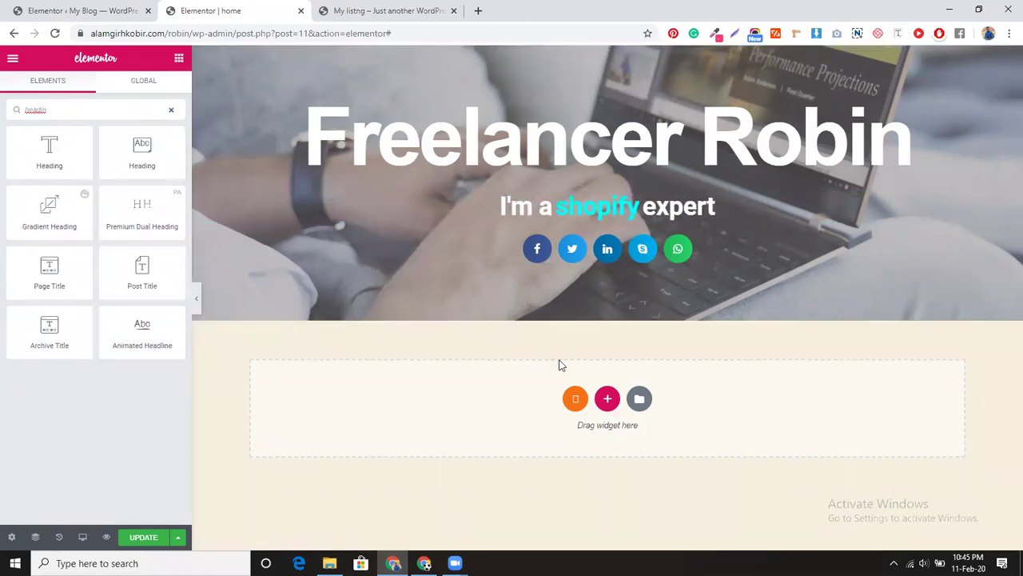
pyautogui.click(607, 397)
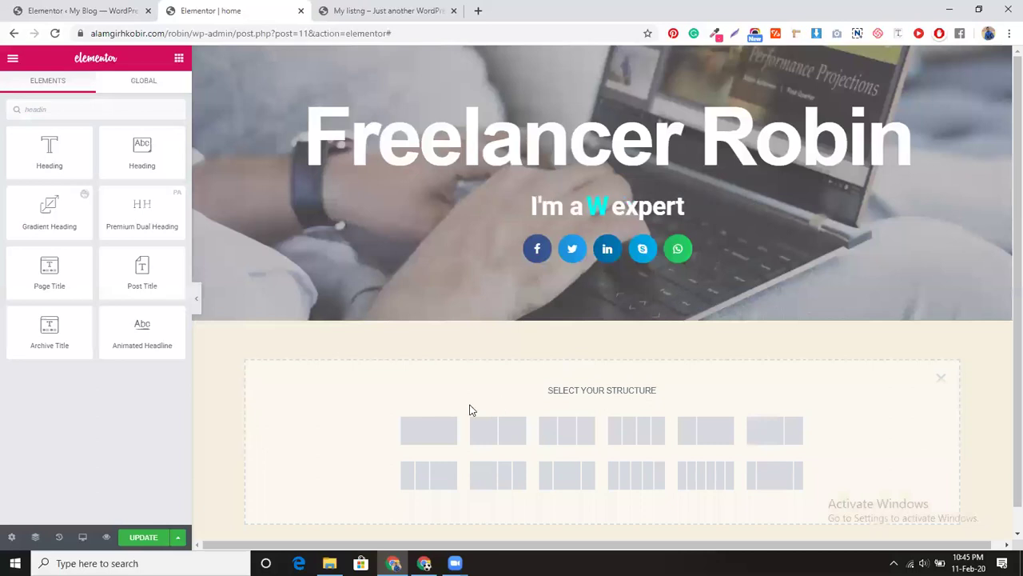
pyautogui.click(445, 429)
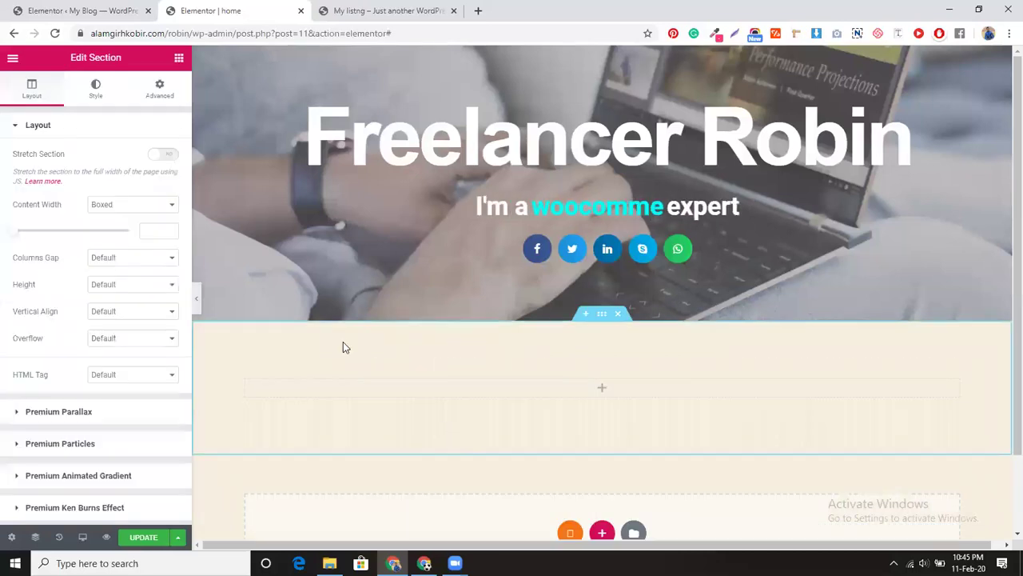
pyautogui.click(156, 156)
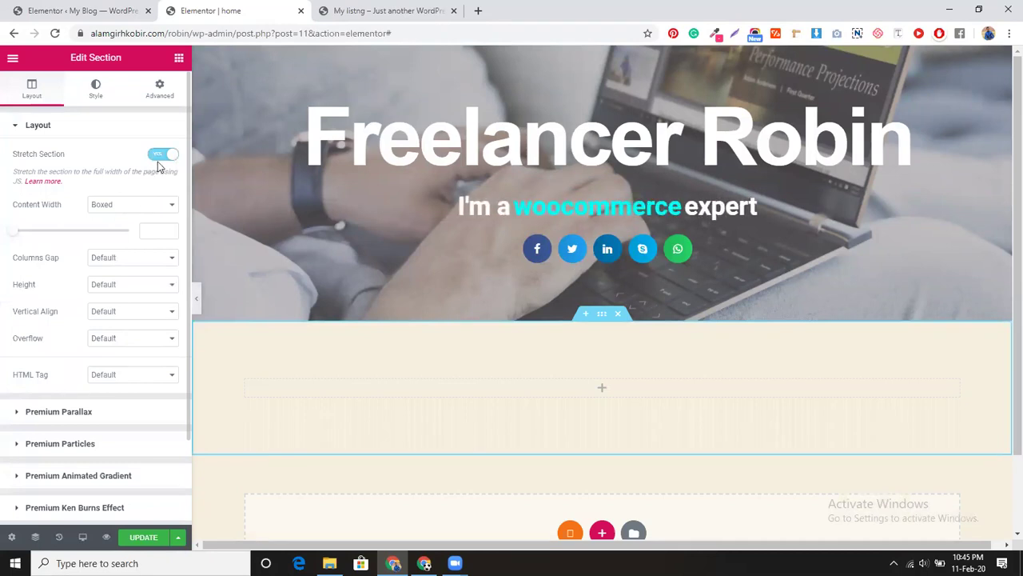
pyautogui.click(136, 261)
pyautogui.click(129, 279)
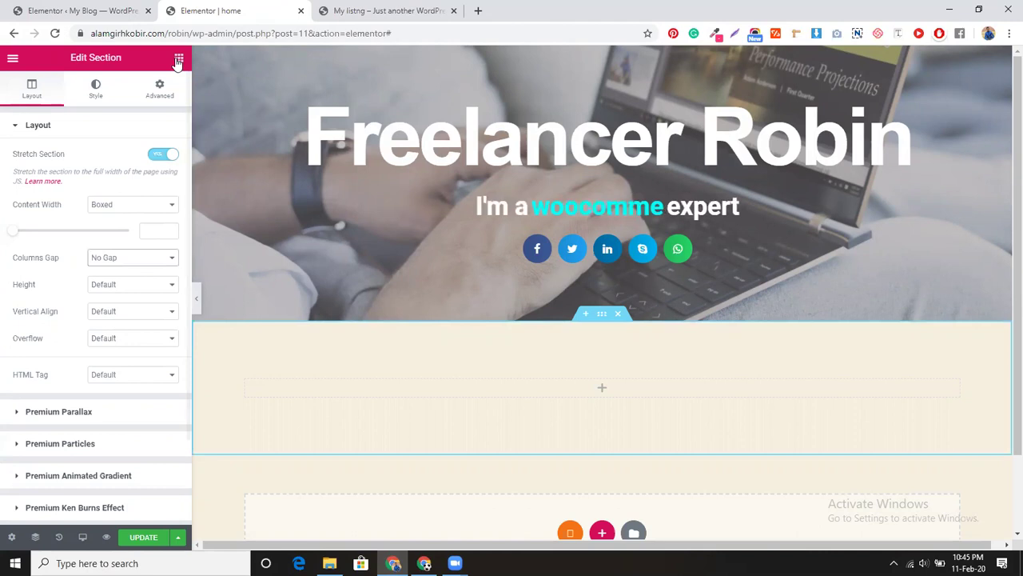
# Insert a two-column Inner Section into the new section below the header.
pyautogui.click(179, 60)
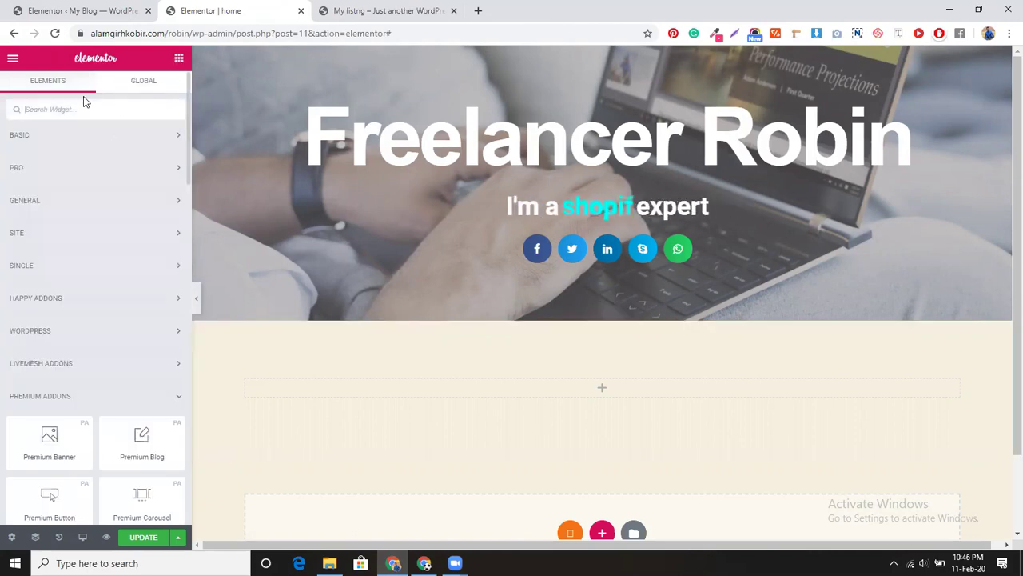
pyautogui.click(83, 136)
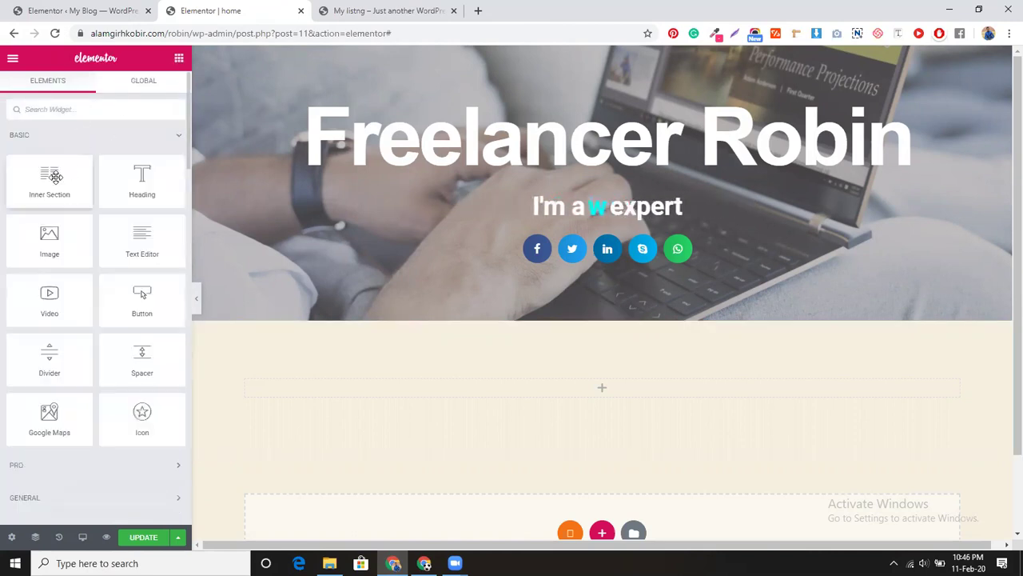
pyautogui.moveTo(48, 182); pyautogui.dragTo(568, 391)
pyautogui.scroll(-2, 416, 424)
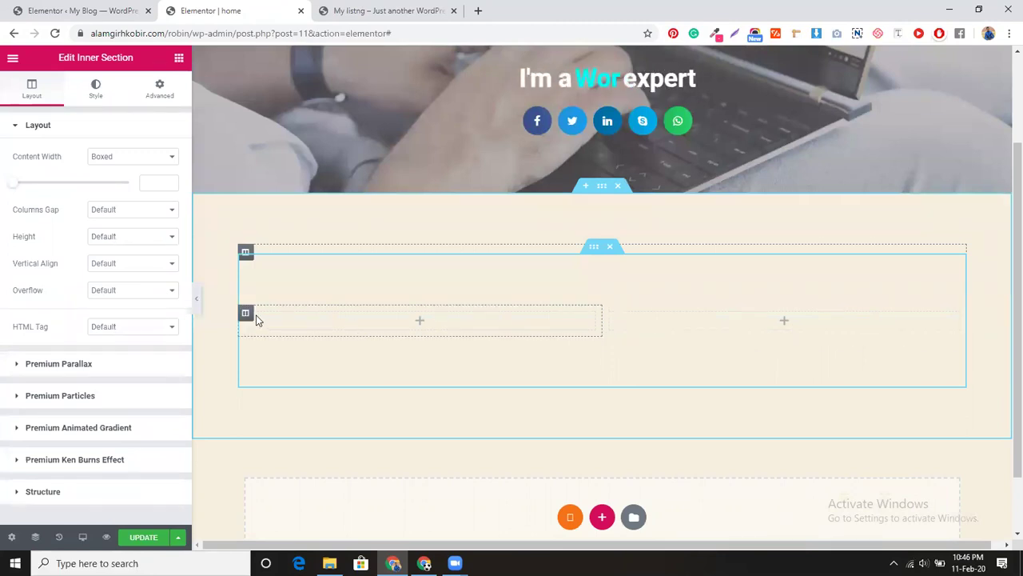
# Duplicate the inner section's first column and delete the extra column.
pyautogui.click(246, 314)
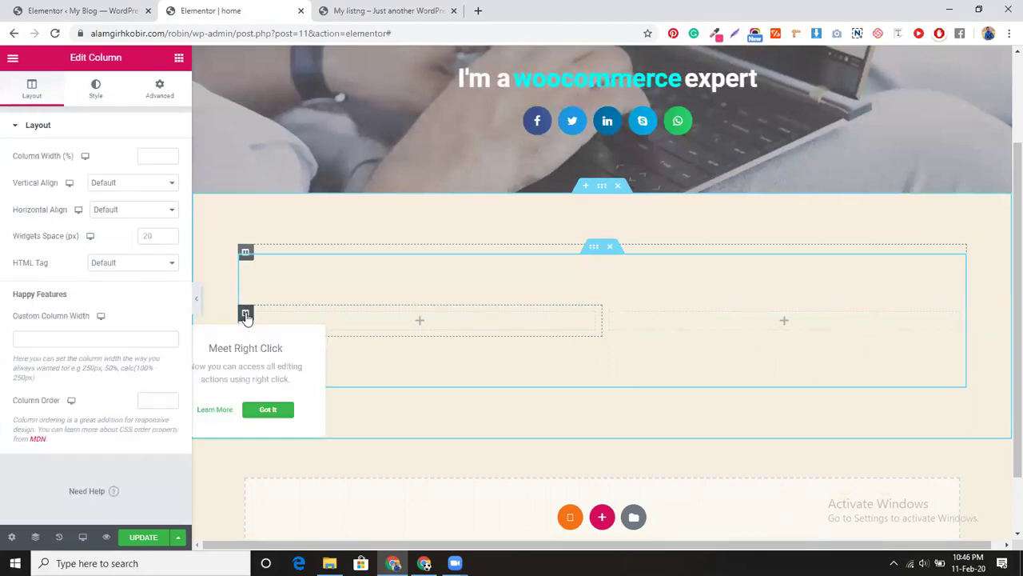
pyautogui.rightClick(246, 316)
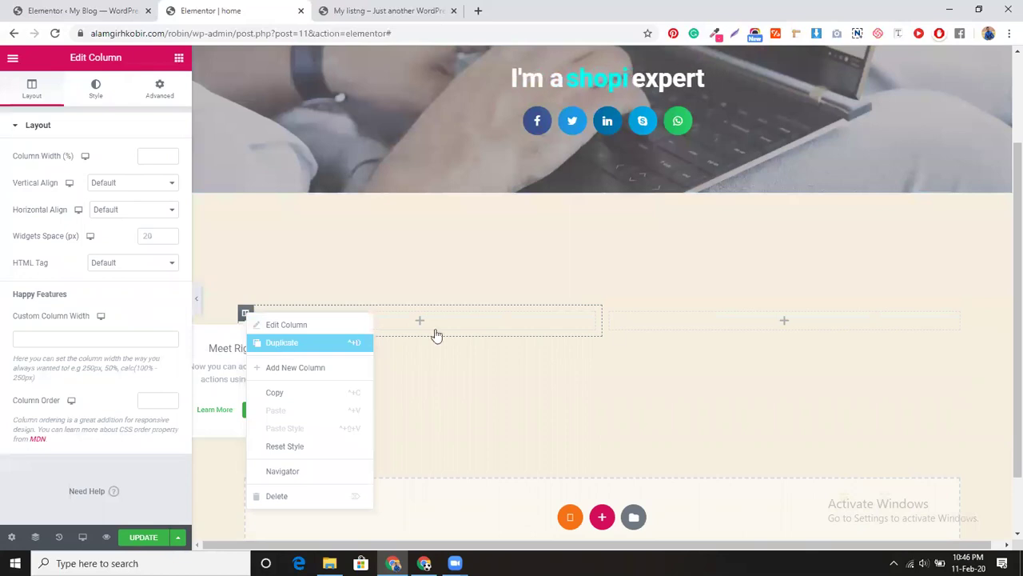
pyautogui.hotkey('ctrl', 'd')
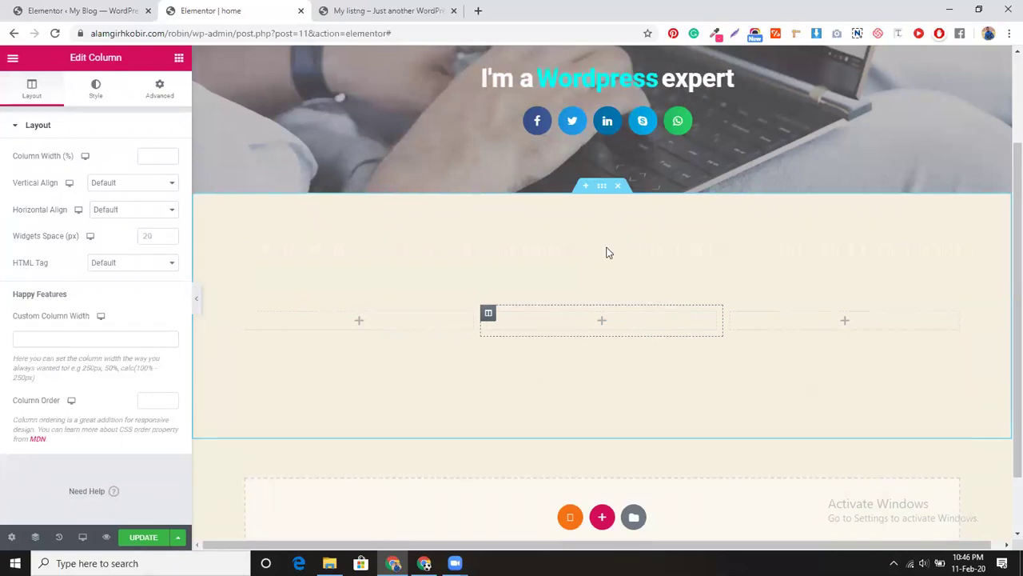
pyautogui.rightClick(488, 313)
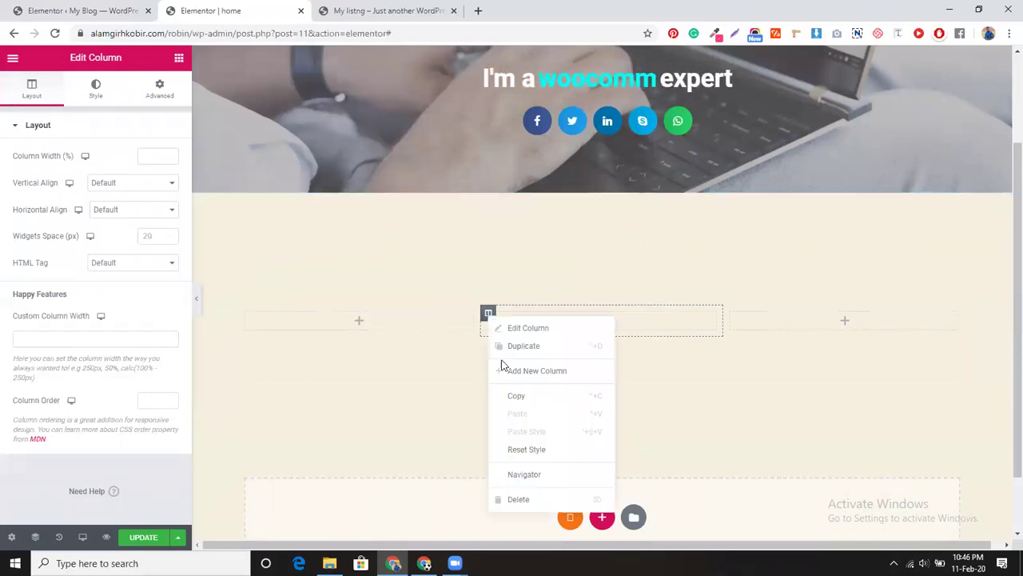
pyautogui.click(561, 500)
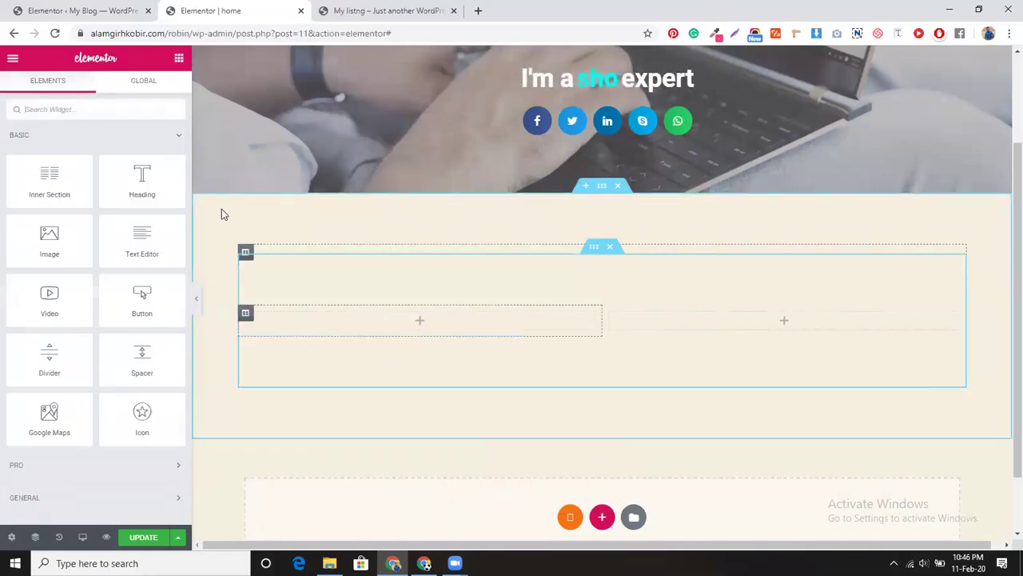
# Add a Text Editor widget to the inner section's first column and replace its placeholder with the reference site's About Me text.
pyautogui.moveTo(142, 238); pyautogui.dragTo(419, 315)
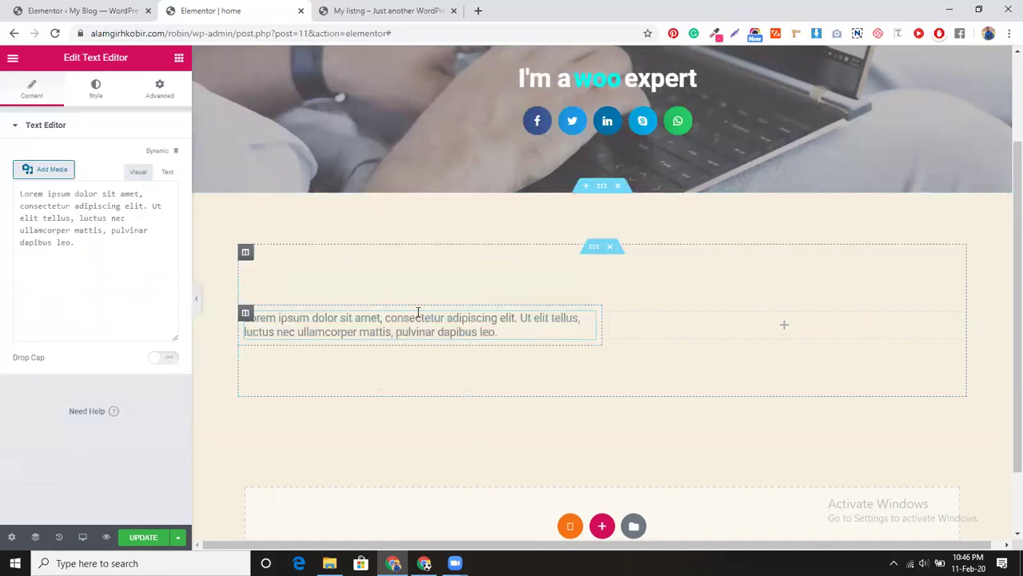
pyautogui.click(360, 8)
pyautogui.scroll(-3, 373, 352)
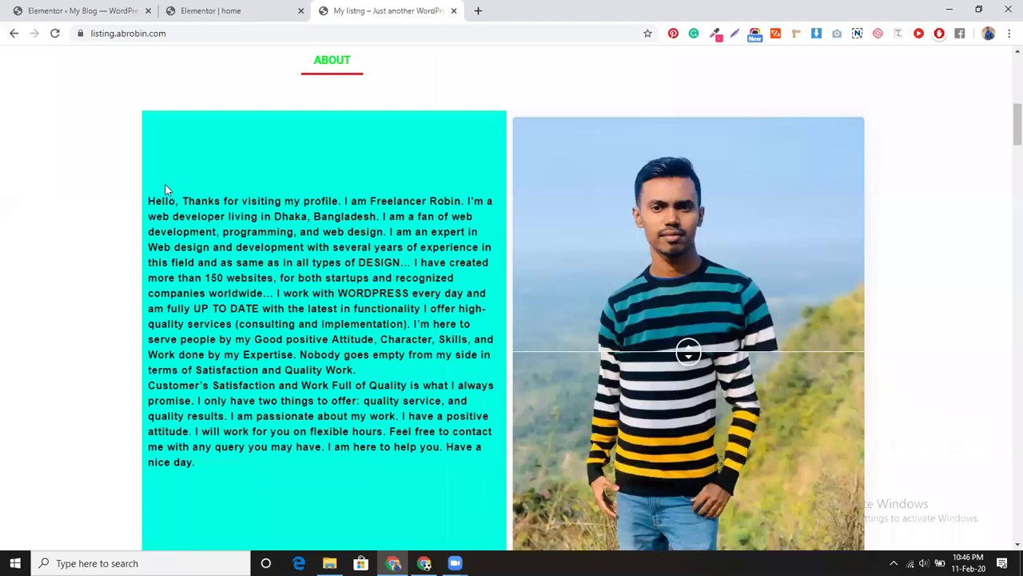
pyautogui.moveTo(148, 200); pyautogui.dragTo(226, 409)
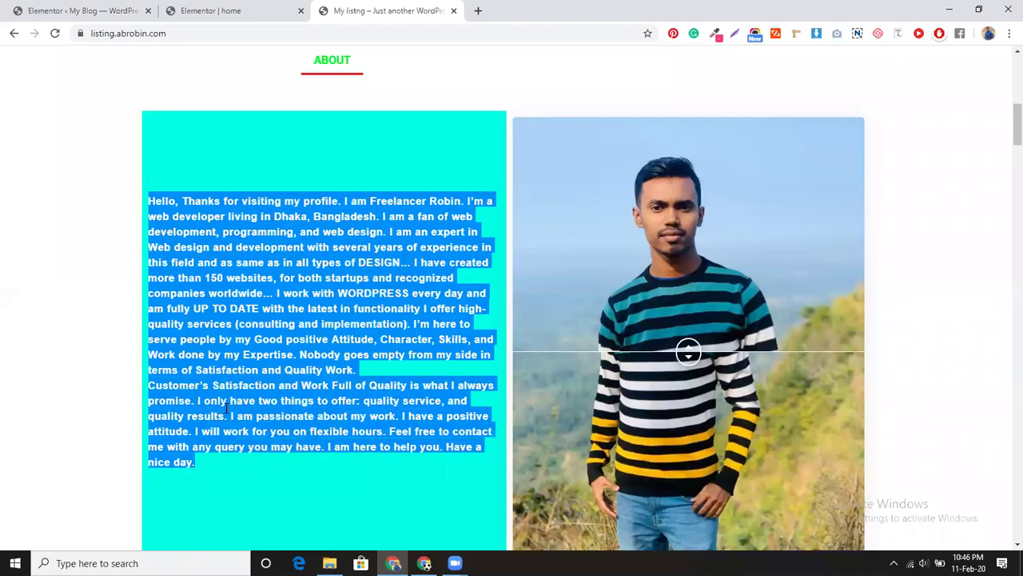
pyautogui.rightClick(231, 308)
pyautogui.click(256, 313)
pyautogui.hotkey('ctrl', 'shift', 'Tab')
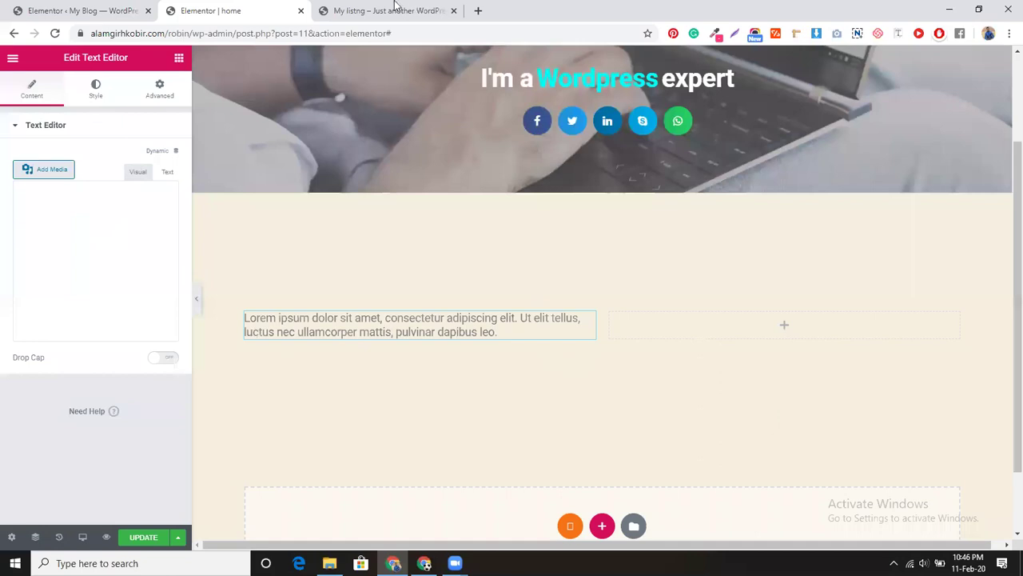
# Examine how the sliding image comparison beside the About Me text works on the reference website.
pyautogui.hotkey('ctrl', 'Tab')
pyautogui.middleClick(688, 504)
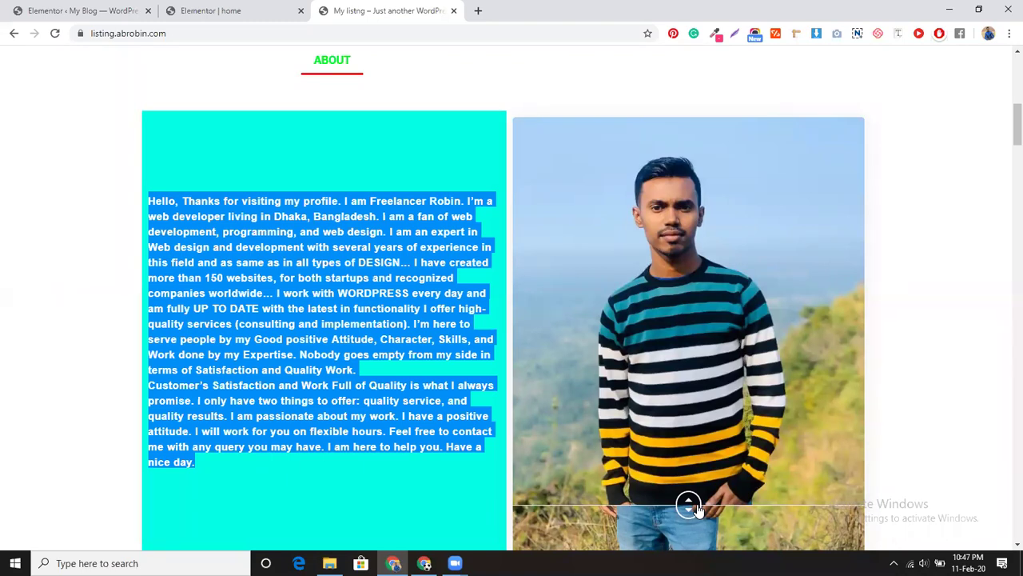
pyautogui.moveTo(698, 510); pyautogui.dragTo(688, 306)
pyautogui.moveTo(710, 200); pyautogui.dragTo(709, 417)
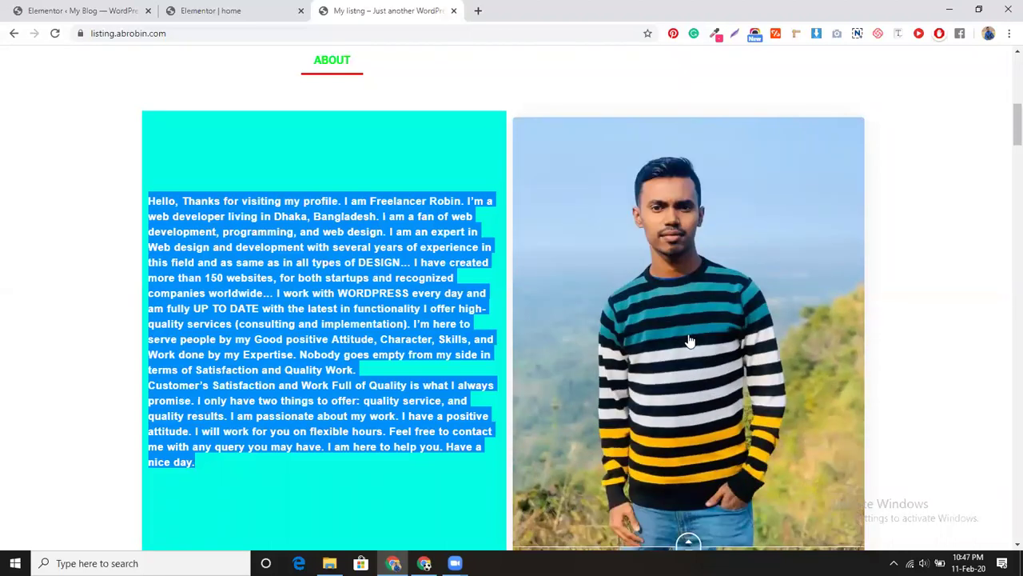
# Return to the Elementor editor and add a Premium Image Comparison widget to the inner section's empty second column.
pyautogui.click(240, 11)
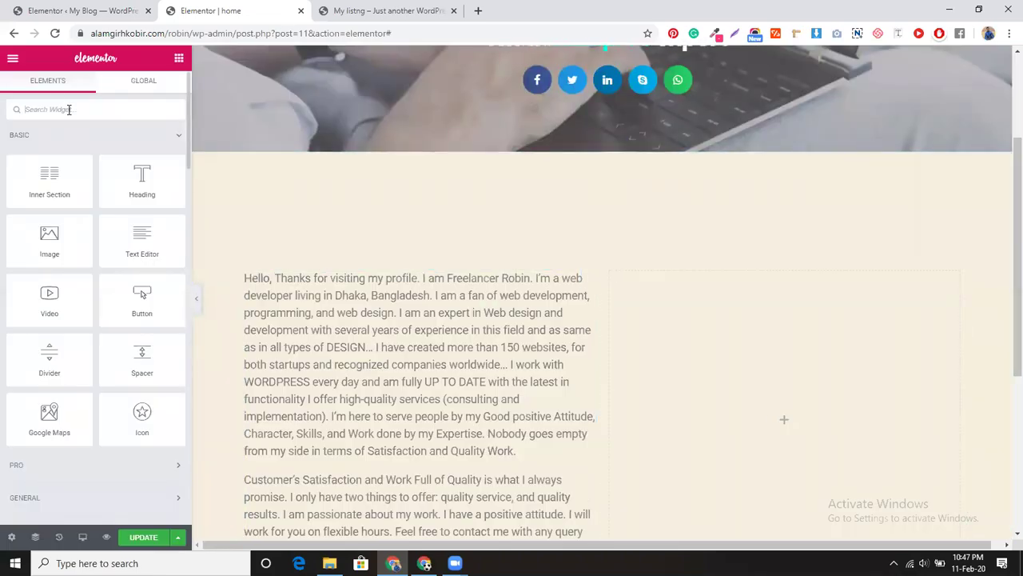
pyautogui.write('image')
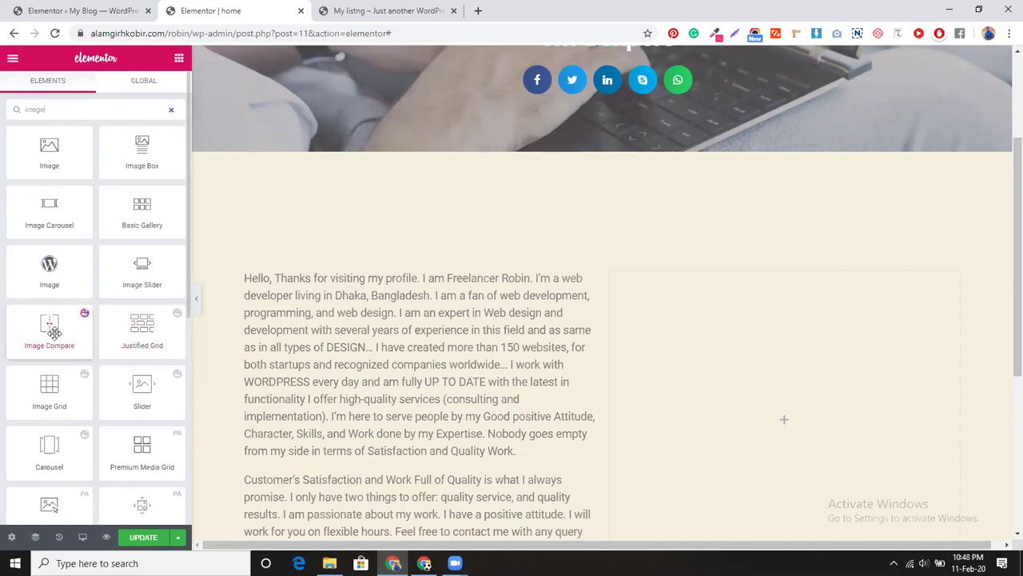
pyautogui.scroll(-2, 75, 336)
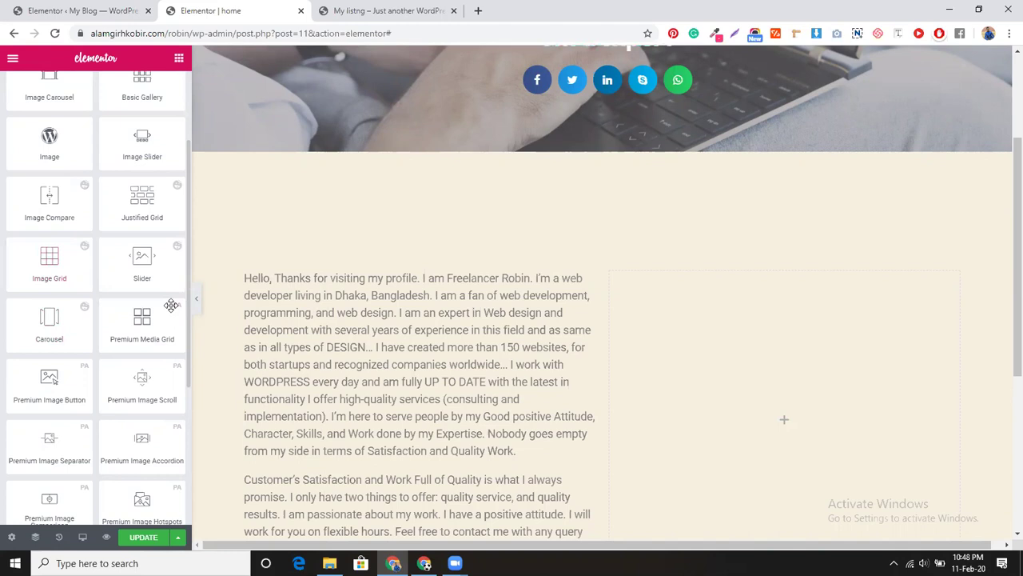
pyautogui.scroll(3, 168, 314)
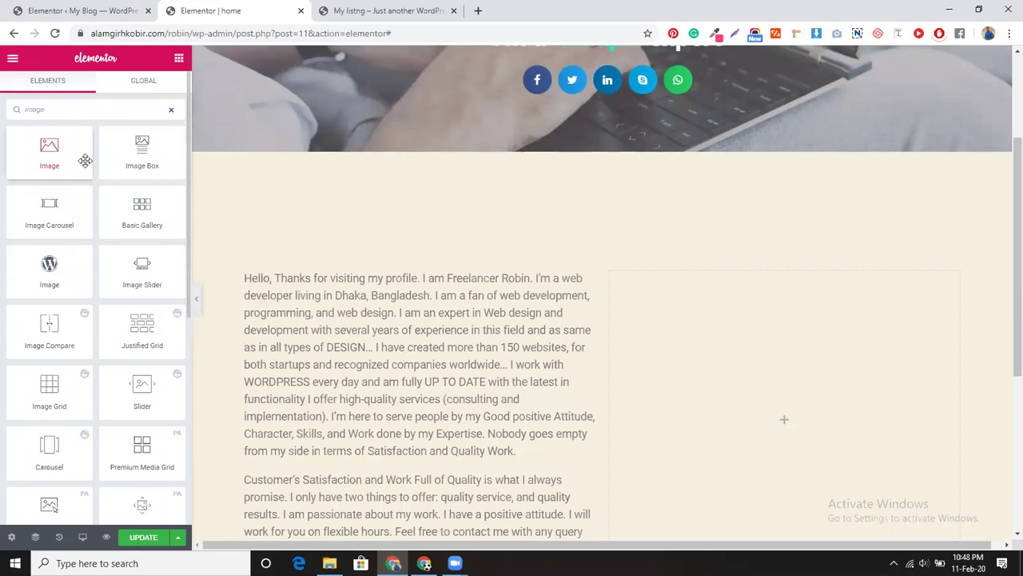
pyautogui.scroll(-3, 84, 161)
pyautogui.scroll(-1, 85, 161)
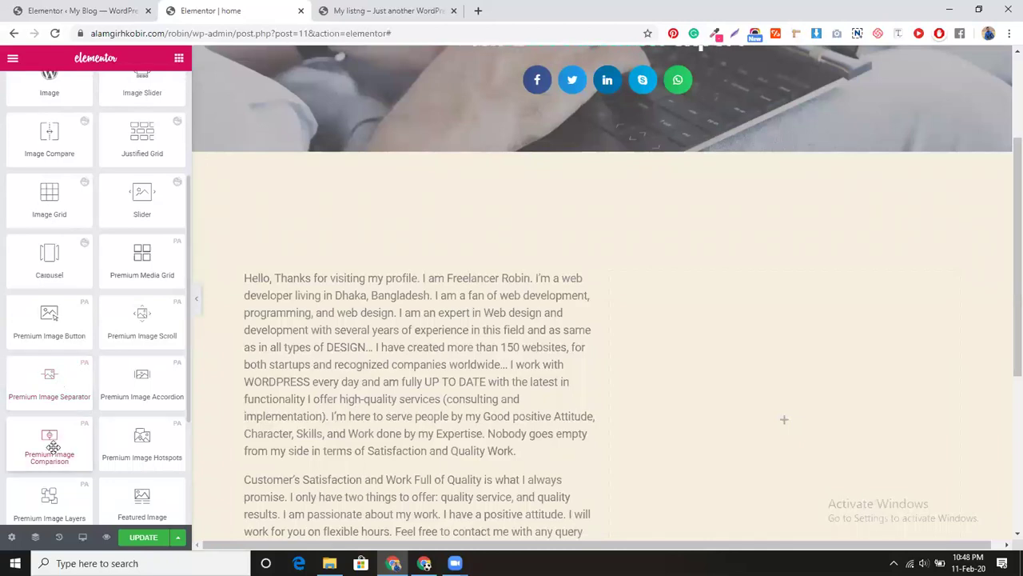
pyautogui.moveTo(48, 442); pyautogui.dragTo(787, 414)
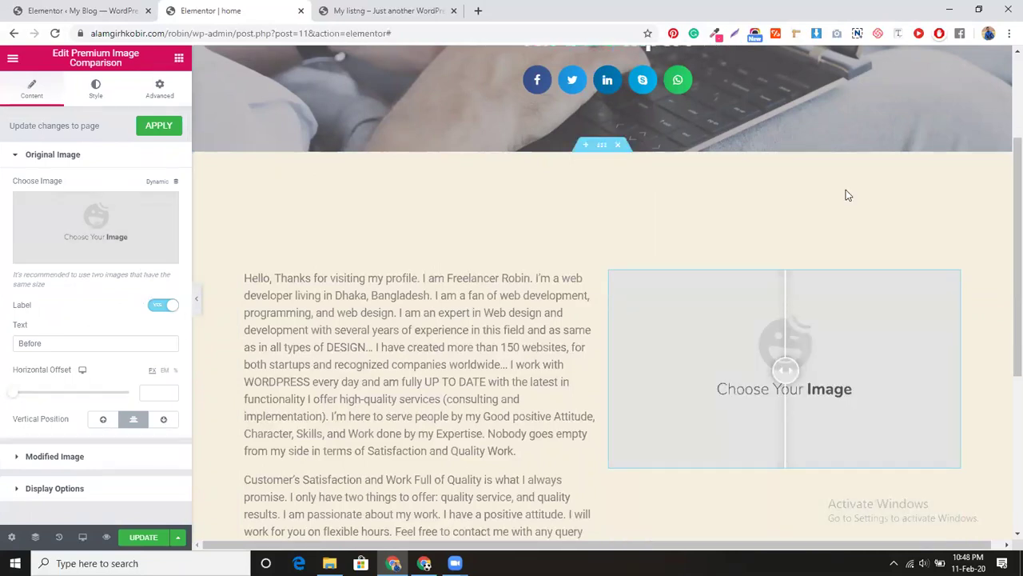
pyautogui.moveTo(779, 370); pyautogui.dragTo(494, 289)
# Upload the striped-sweater portrait from the Desktop and insert it as the comparison's original image.
pyautogui.click(76, 227)
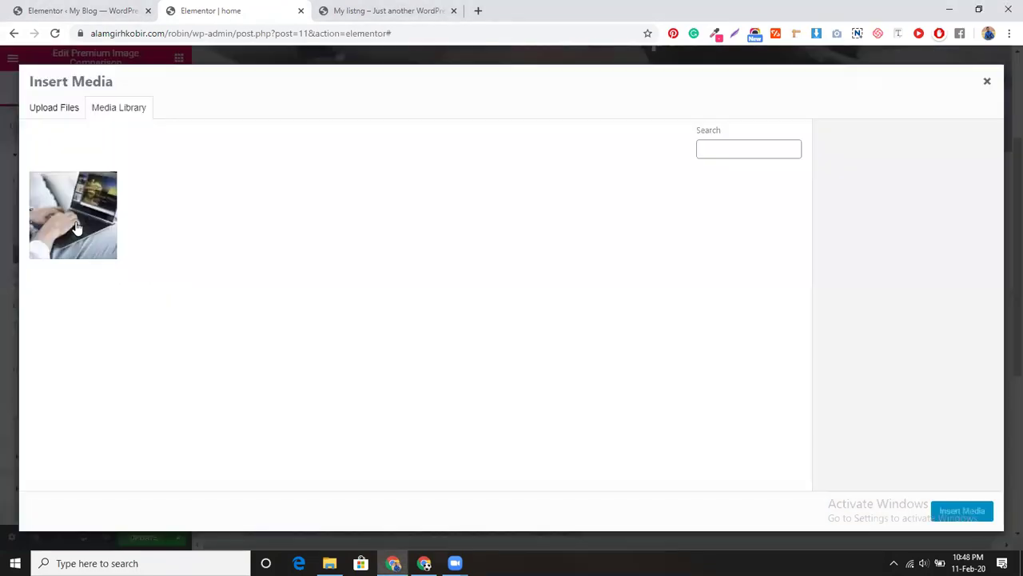
pyautogui.click(62, 112)
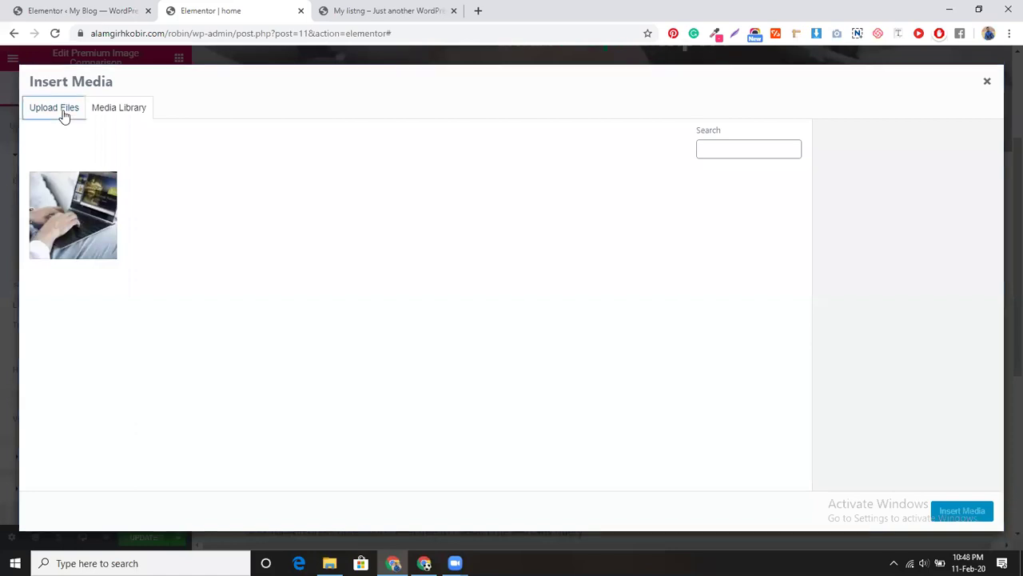
pyautogui.click(523, 296)
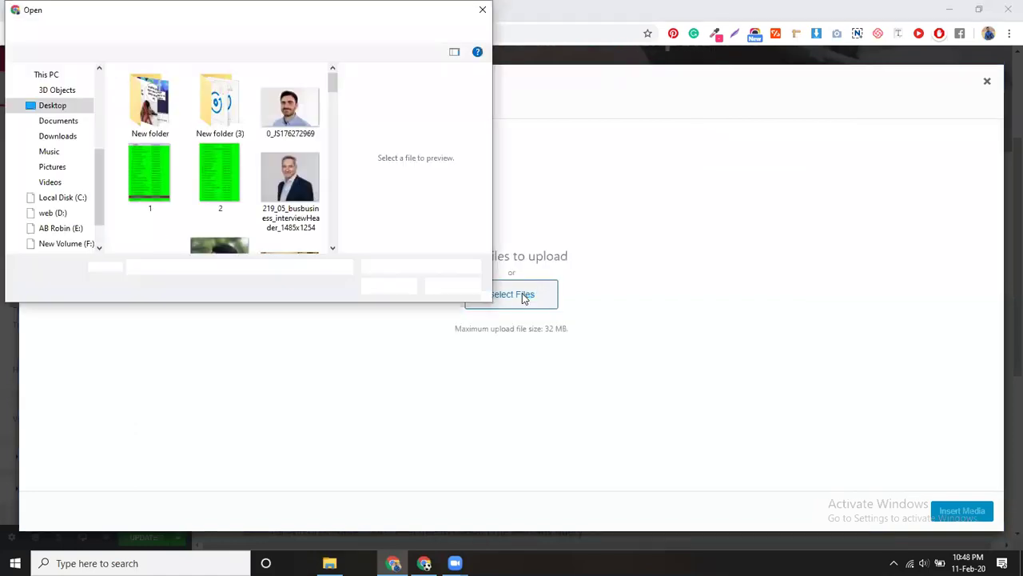
pyautogui.moveTo(334, 83); pyautogui.dragTo(342, 113)
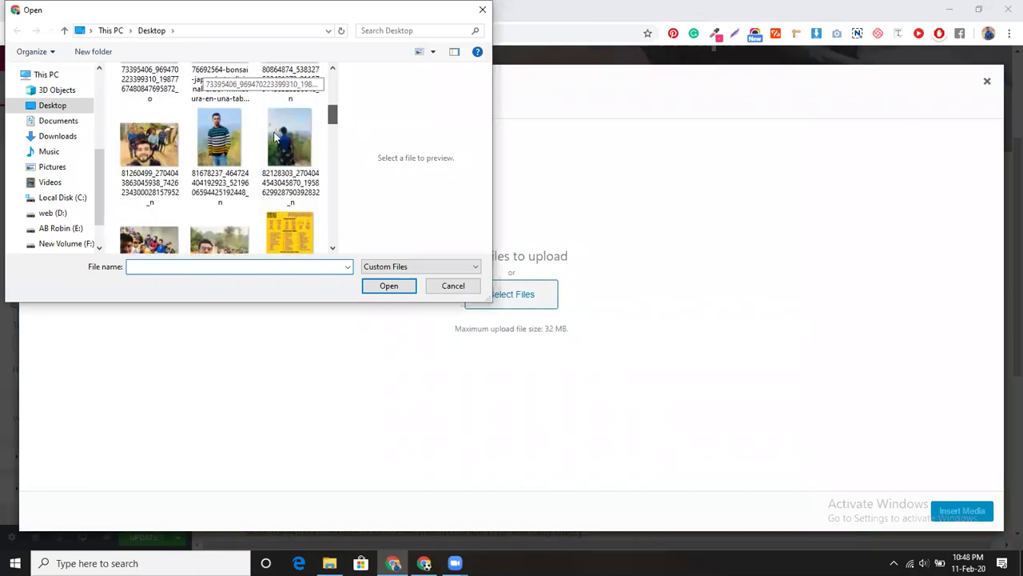
pyautogui.click(220, 140)
pyautogui.click(389, 286)
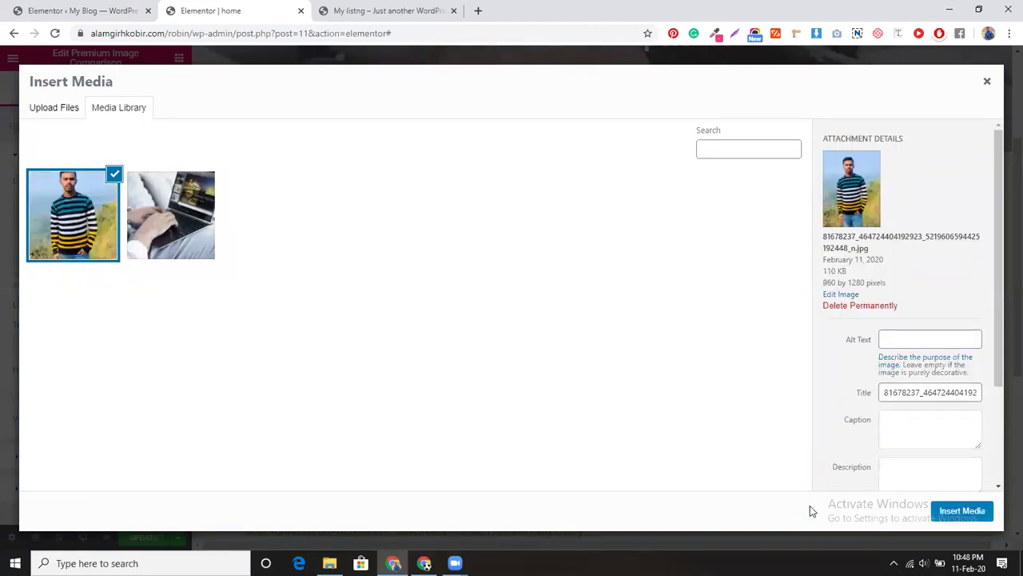
pyautogui.click(968, 510)
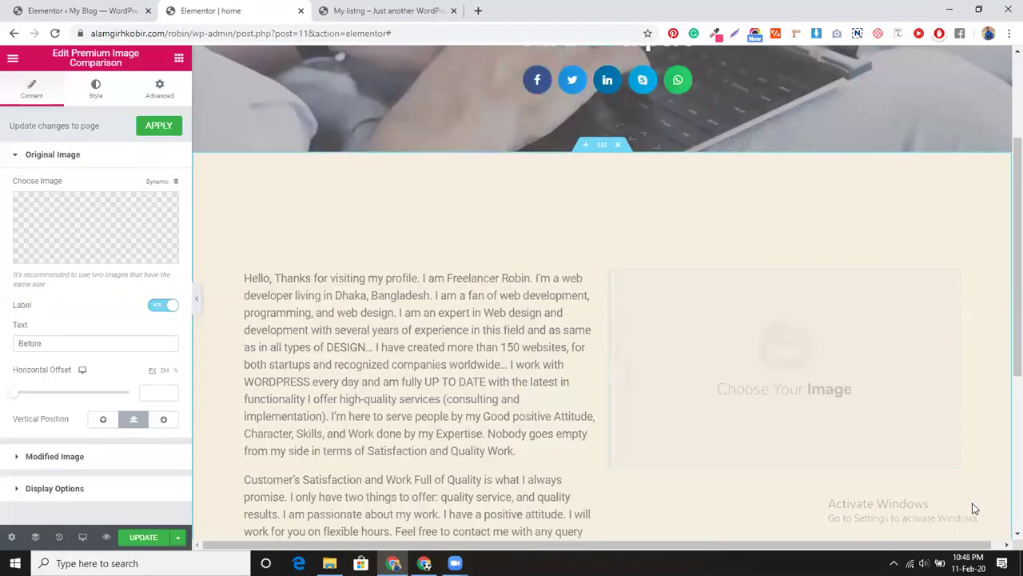
# Upload the Desktop photo of the man holding a stick on a path and insert it as the comparison's modified image.
pyautogui.click(68, 462)
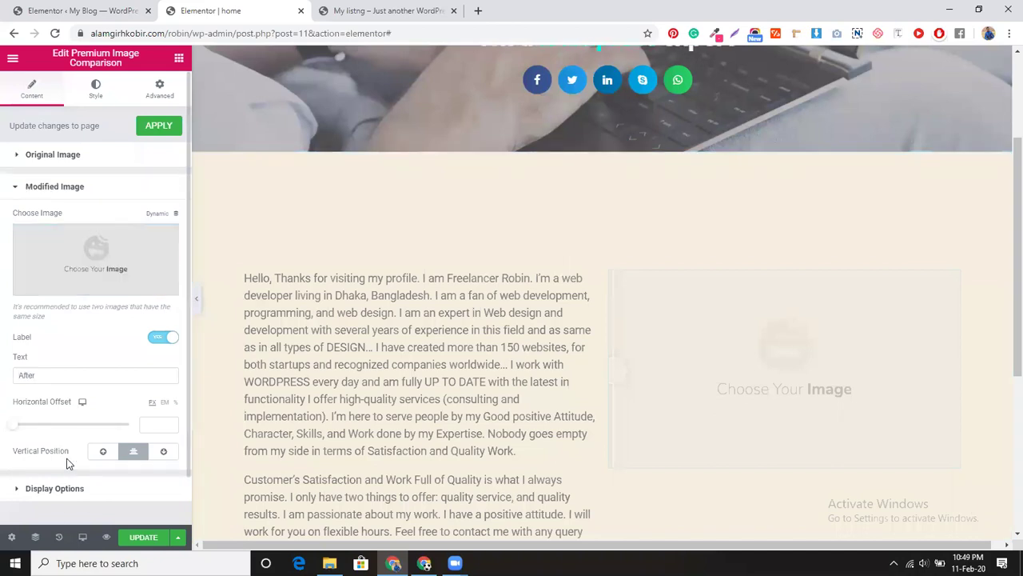
pyautogui.click(99, 270)
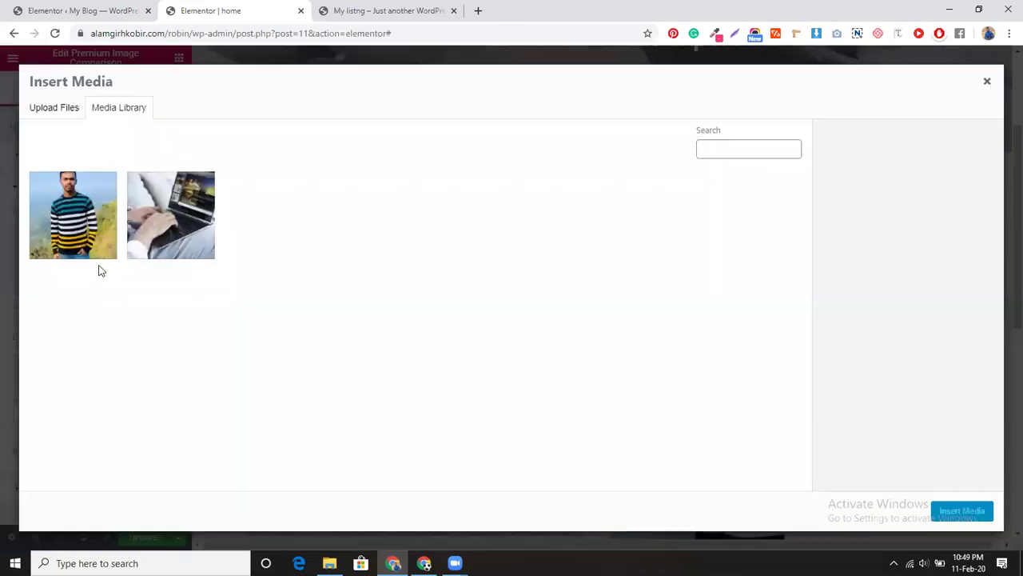
pyautogui.click(64, 108)
pyautogui.click(542, 298)
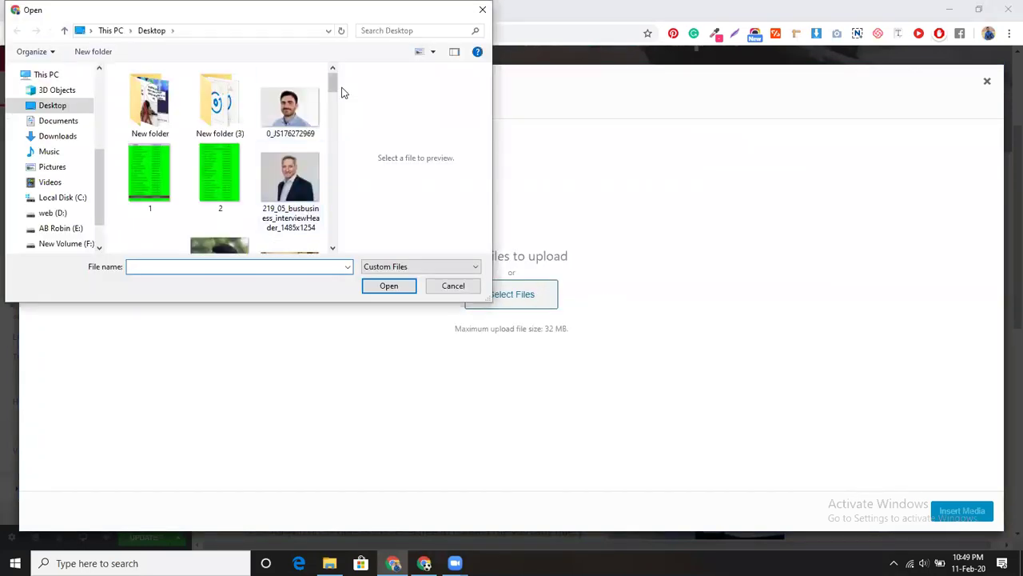
pyautogui.moveTo(332, 83); pyautogui.dragTo(335, 136)
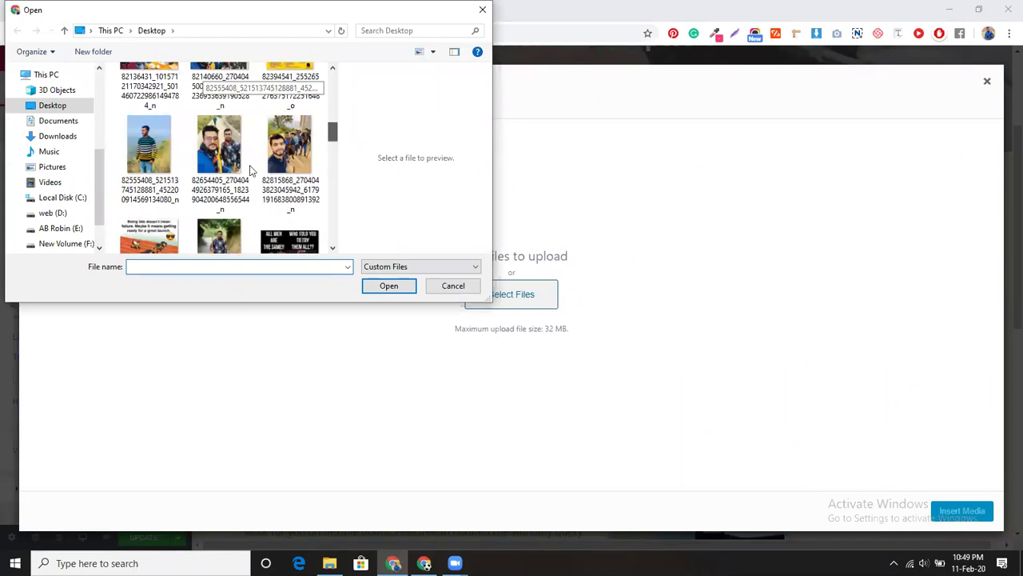
pyautogui.click(146, 142)
pyautogui.click(220, 239)
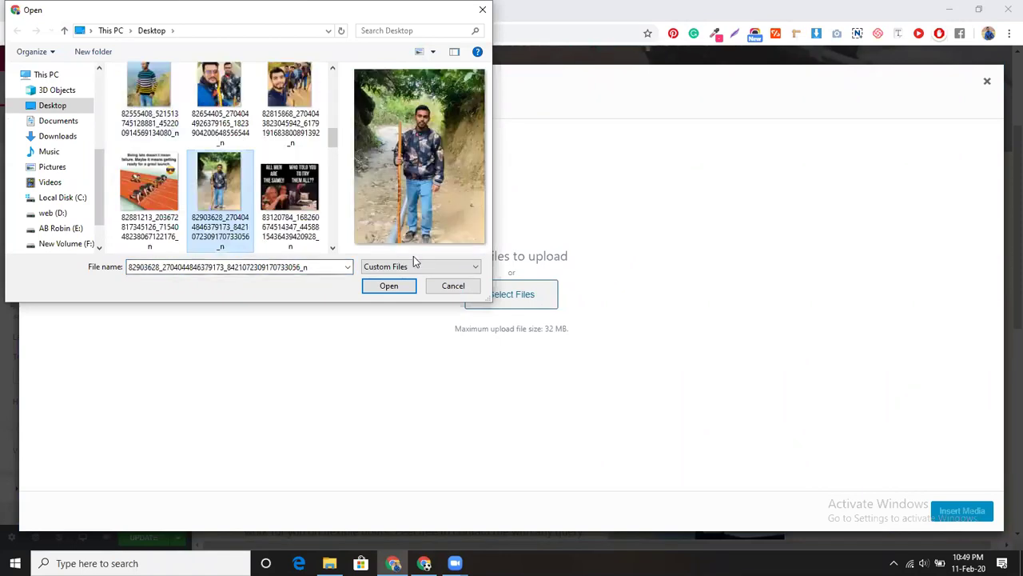
pyautogui.click(390, 286)
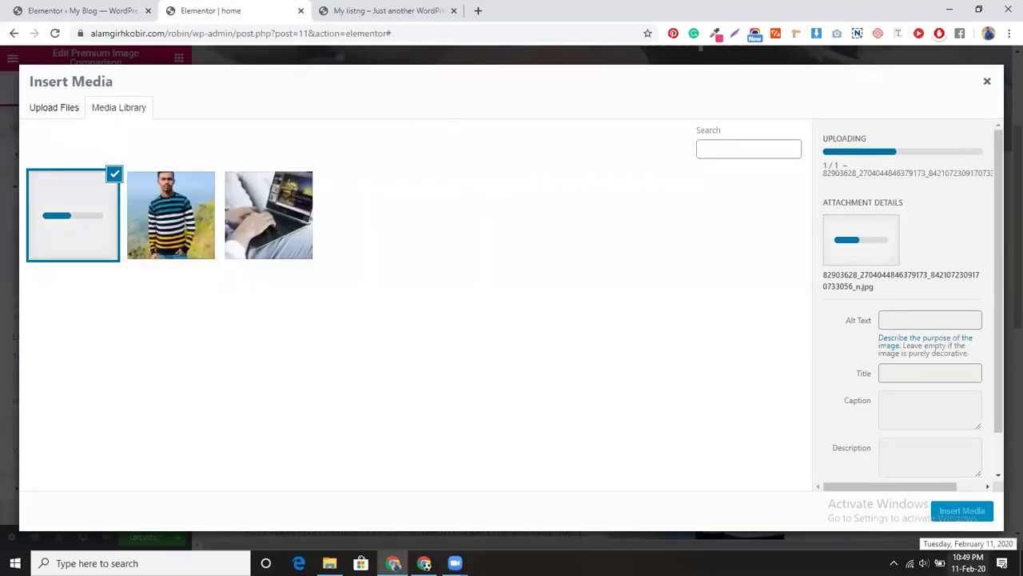
pyautogui.click(962, 512)
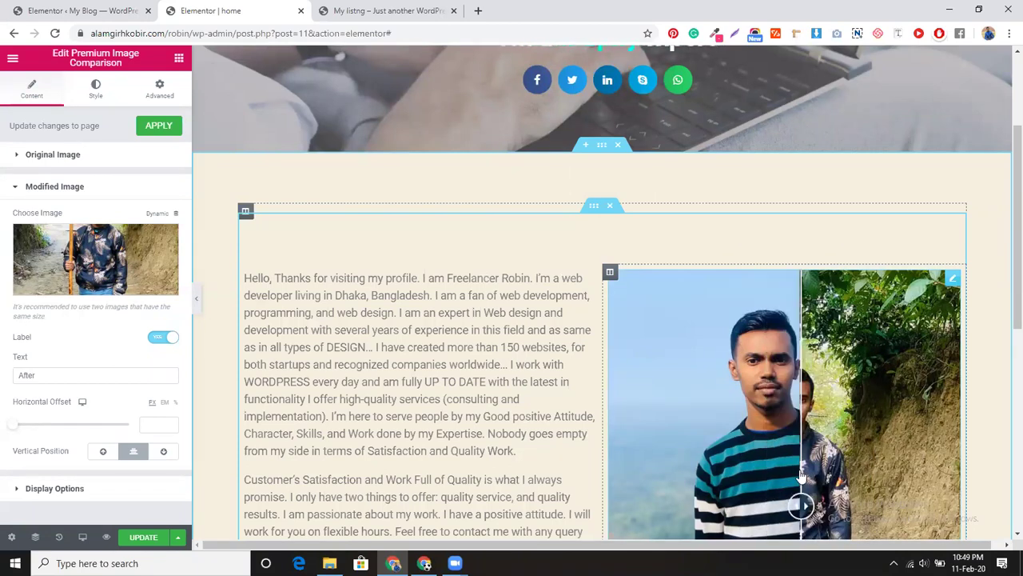
# Review the orientation and interaction mode choices in the image comparison's display options.
pyautogui.click(83, 488)
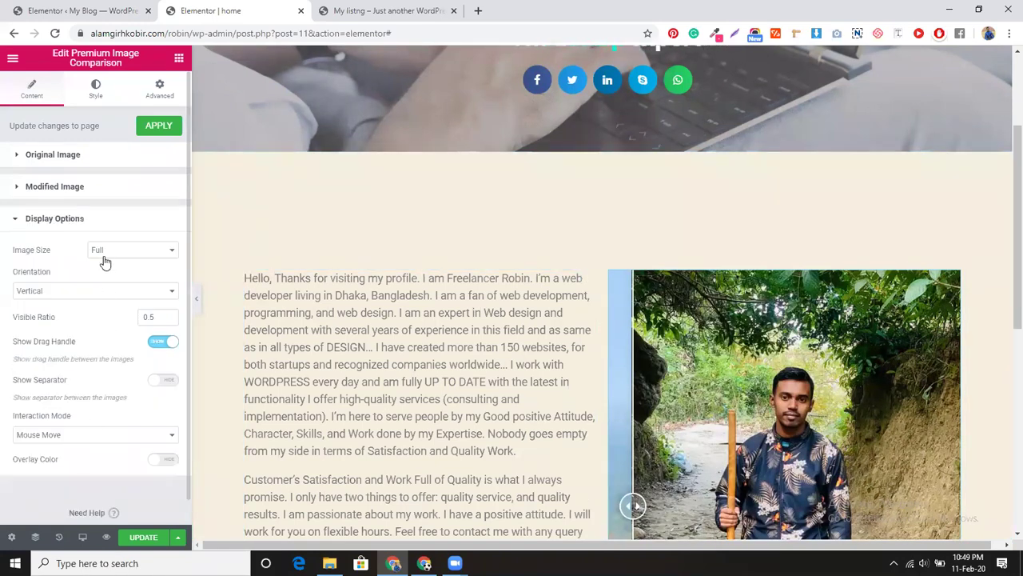
pyautogui.click(93, 293)
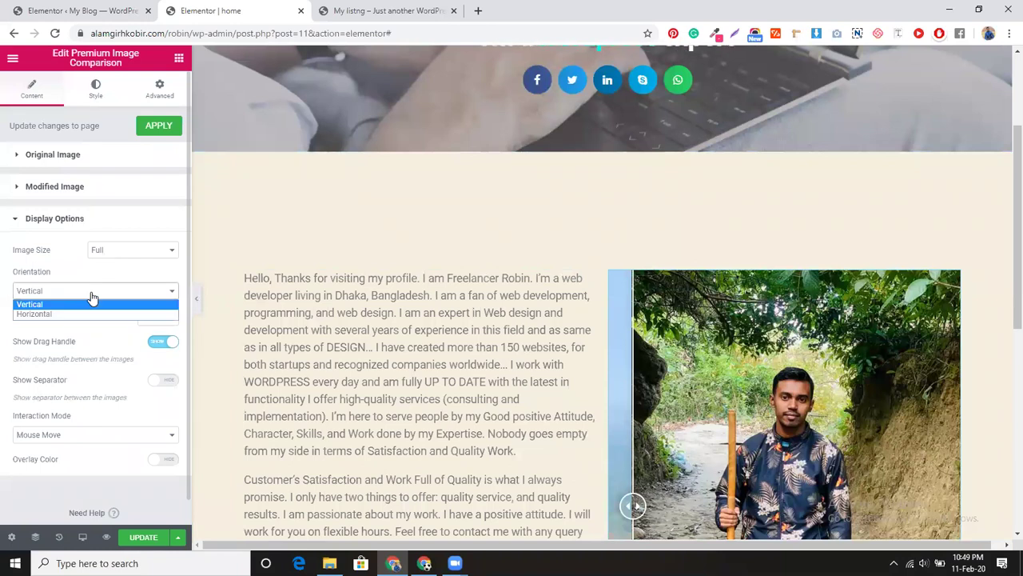
pyautogui.click(93, 302)
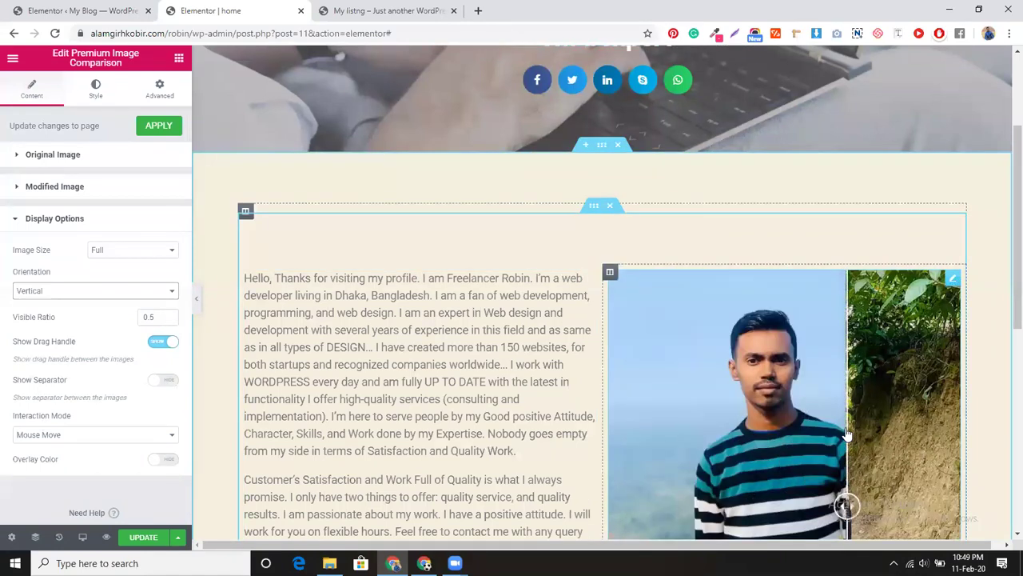
pyautogui.click(95, 438)
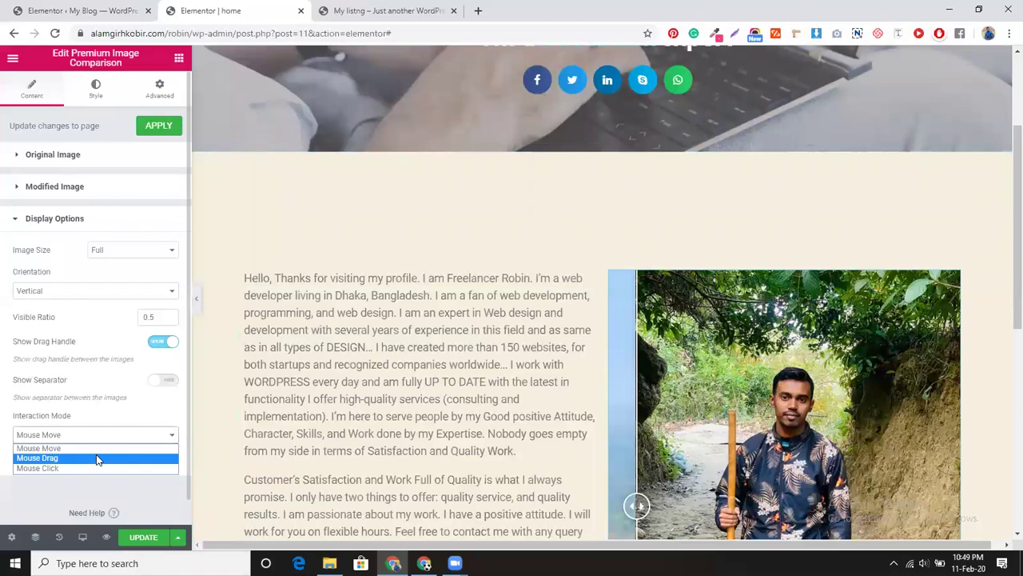
pyautogui.click(128, 415)
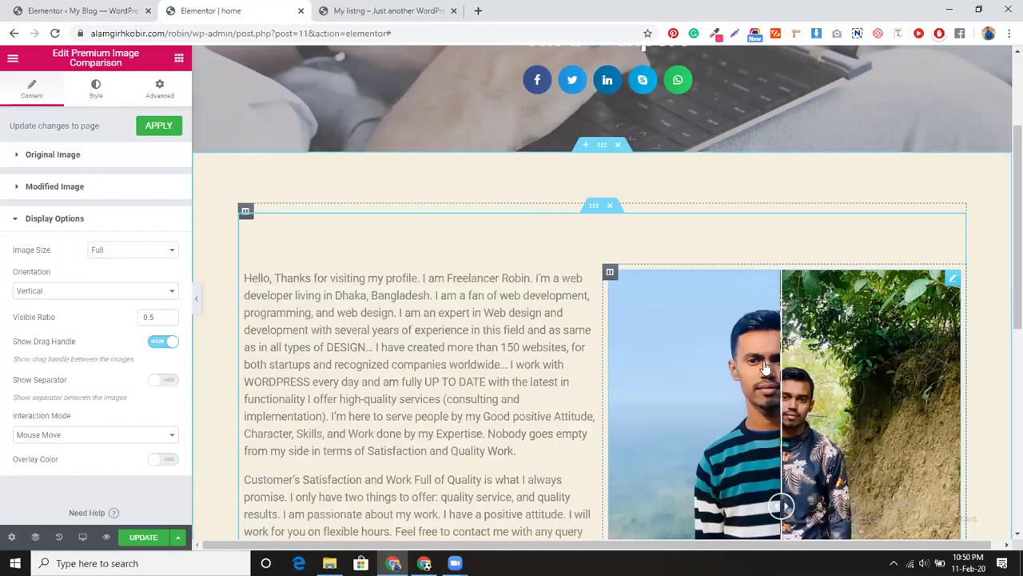
# Add an Animated Headline widget above the two-column inner section.
pyautogui.click(179, 57)
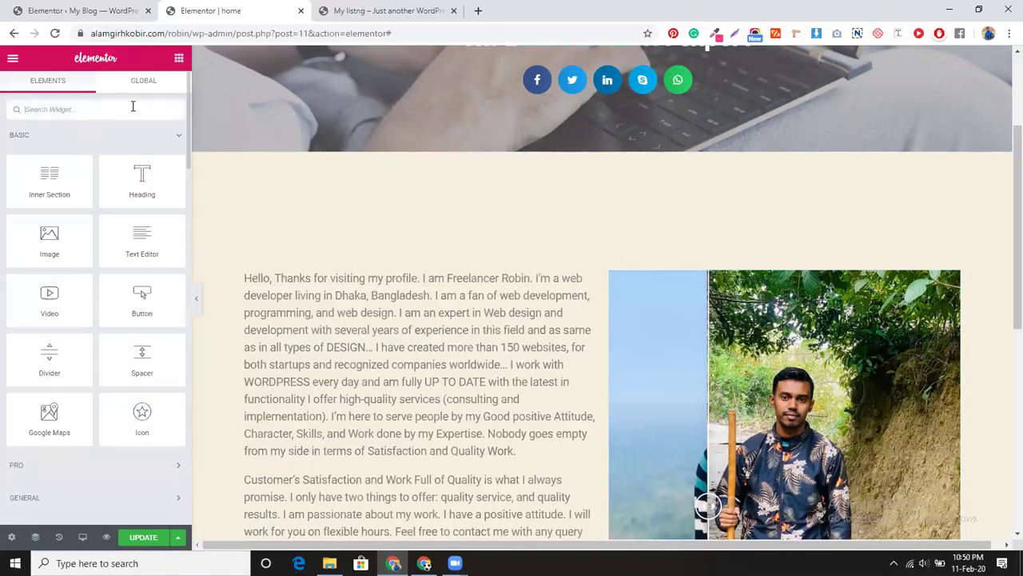
pyautogui.write('animat')
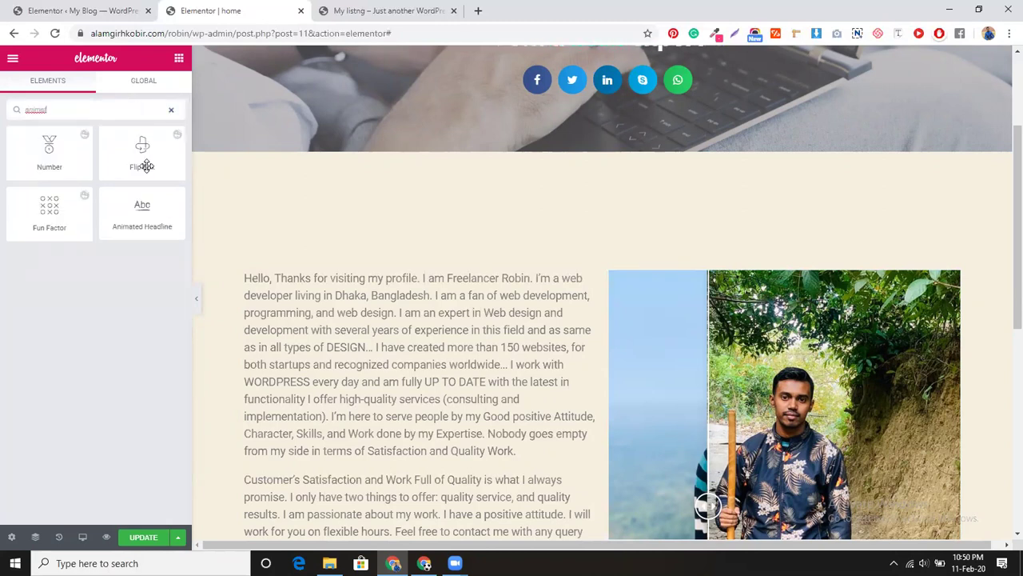
pyautogui.moveTo(146, 225); pyautogui.dragTo(604, 244)
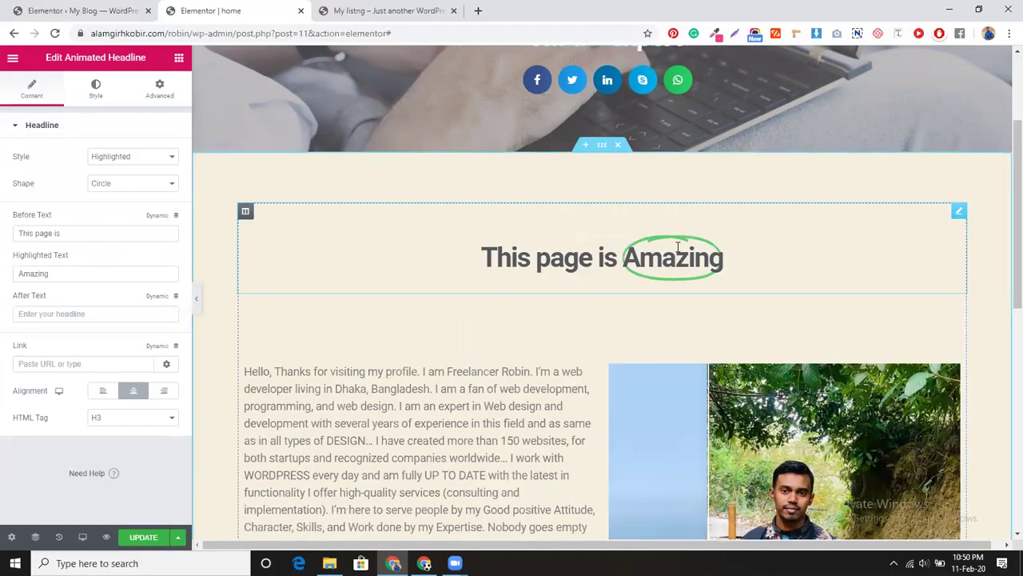
# Try ABOUT ME as the animated headline's before text.
pyautogui.tripleClick(96, 231)
pyautogui.write('A')
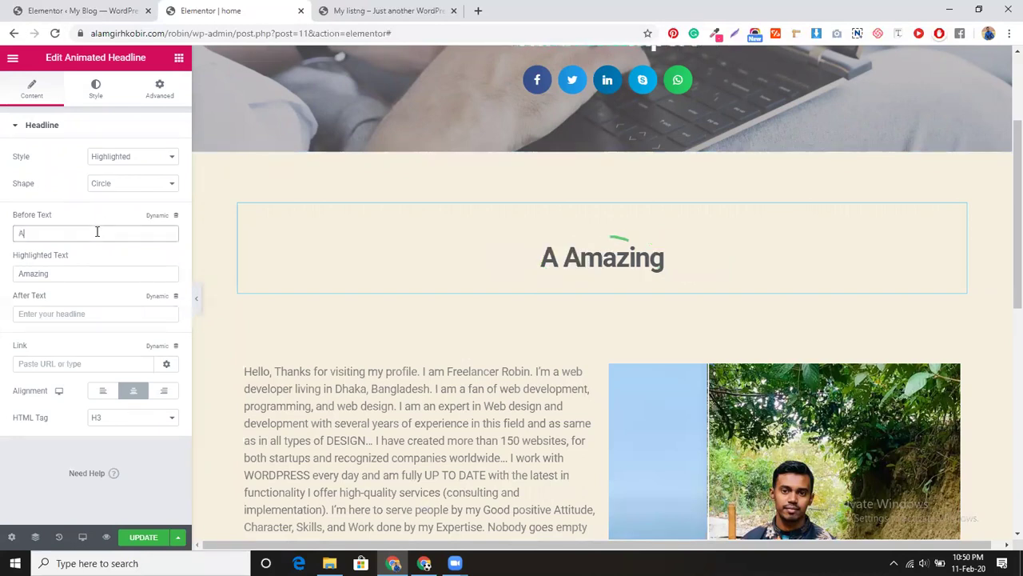
pyautogui.write('bOUTA')
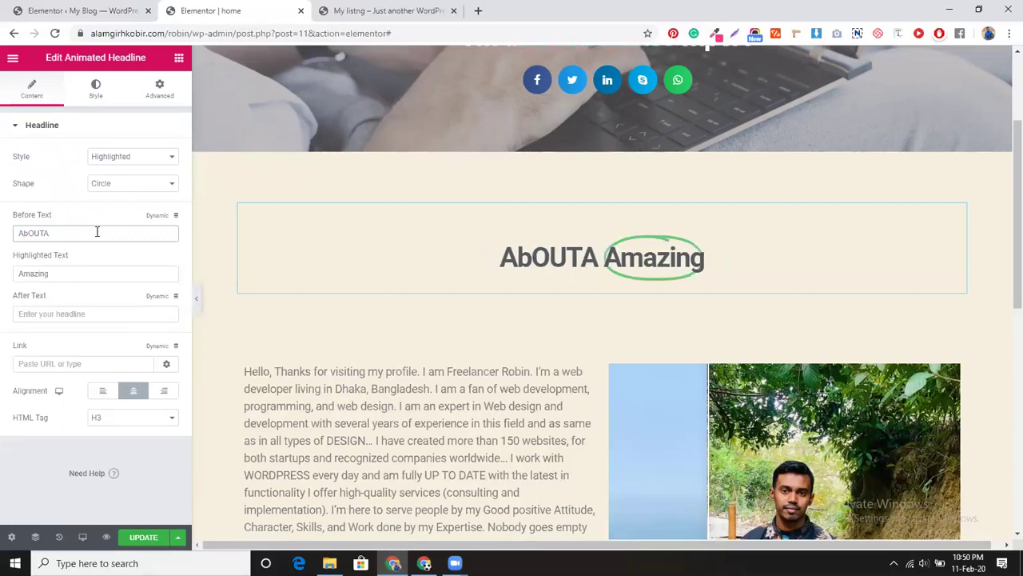
pyautogui.doubleClick(97, 231)
pyautogui.write('ABOU')
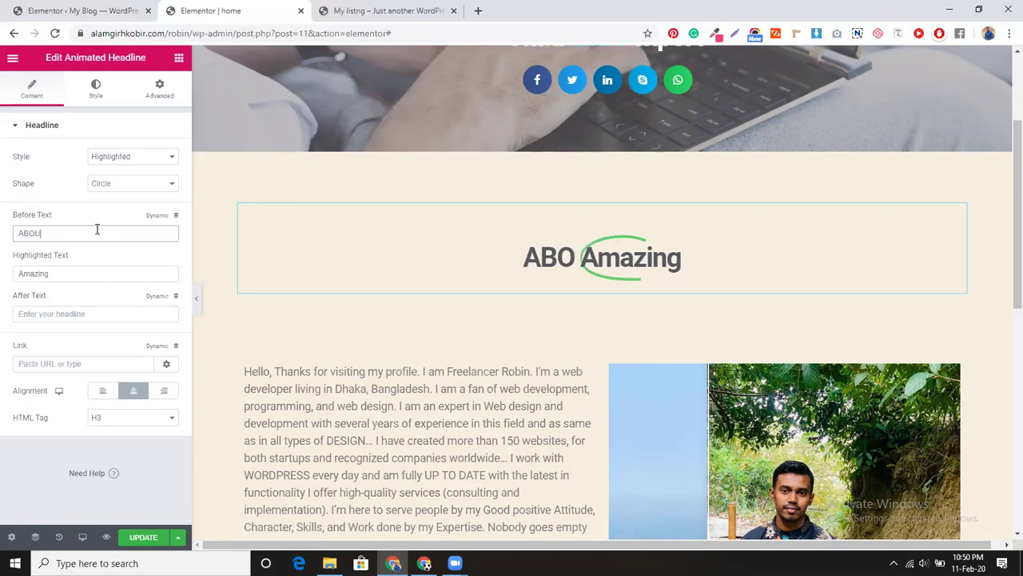
pyautogui.write('T ME')
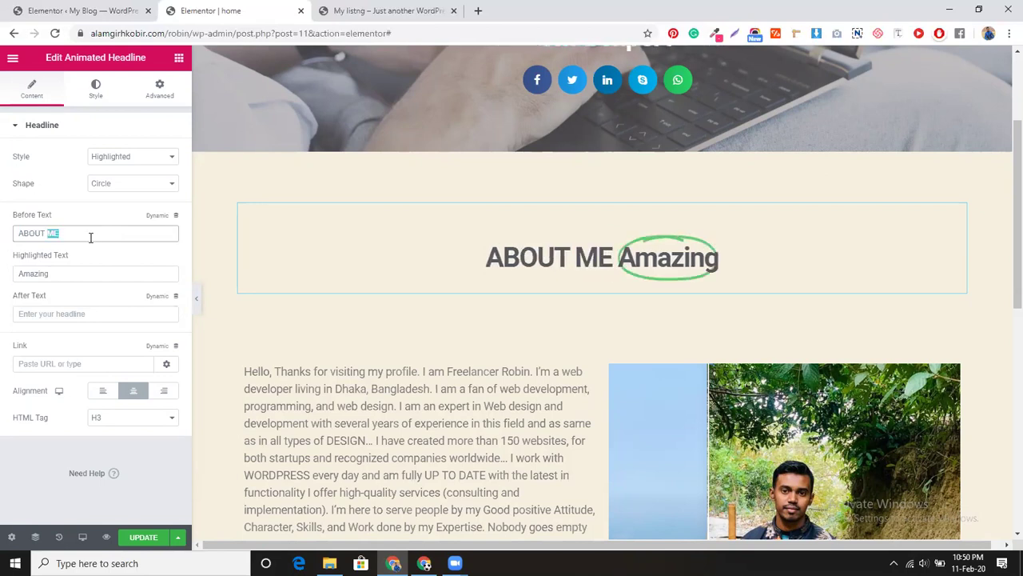
# Clear the headline's before text, make ABOUT ME the highlighted text, and set the highlight shape to Curly.
pyautogui.hotkey('ctrl', 'a')
pyautogui.press('BackSpace')
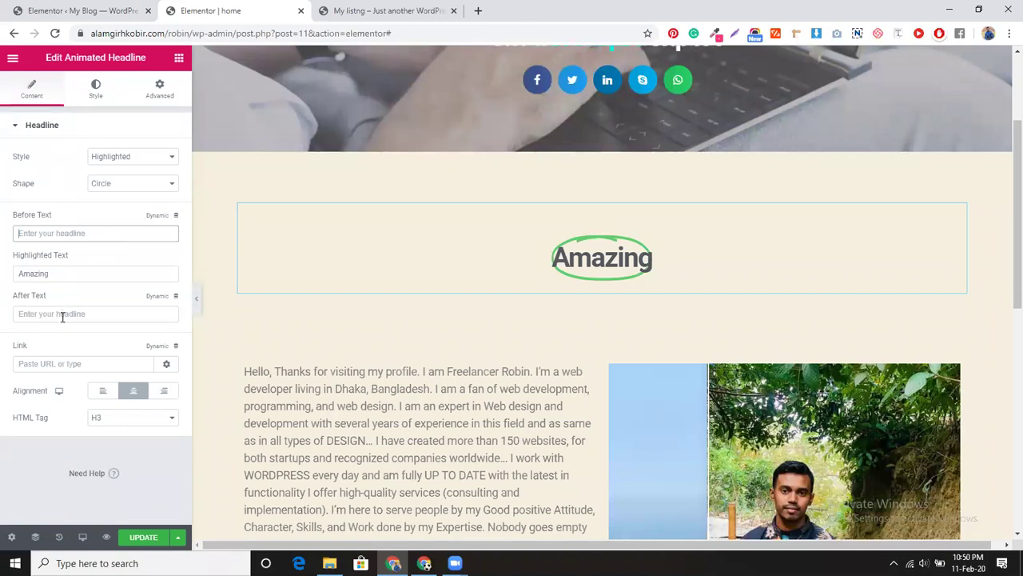
pyautogui.scroll(2, 461, 304)
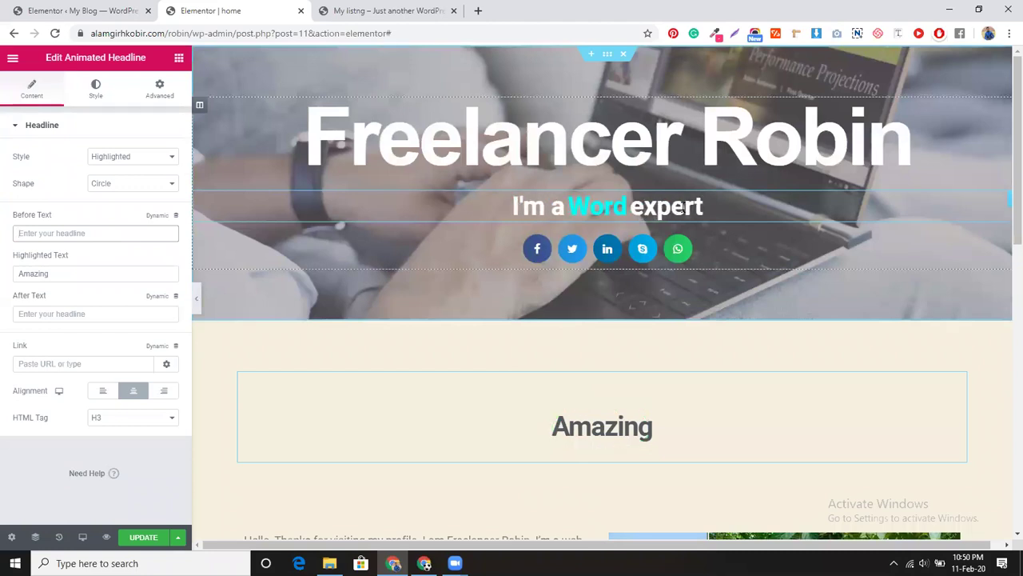
pyautogui.doubleClick(71, 272)
pyautogui.write('ABOUT ME')
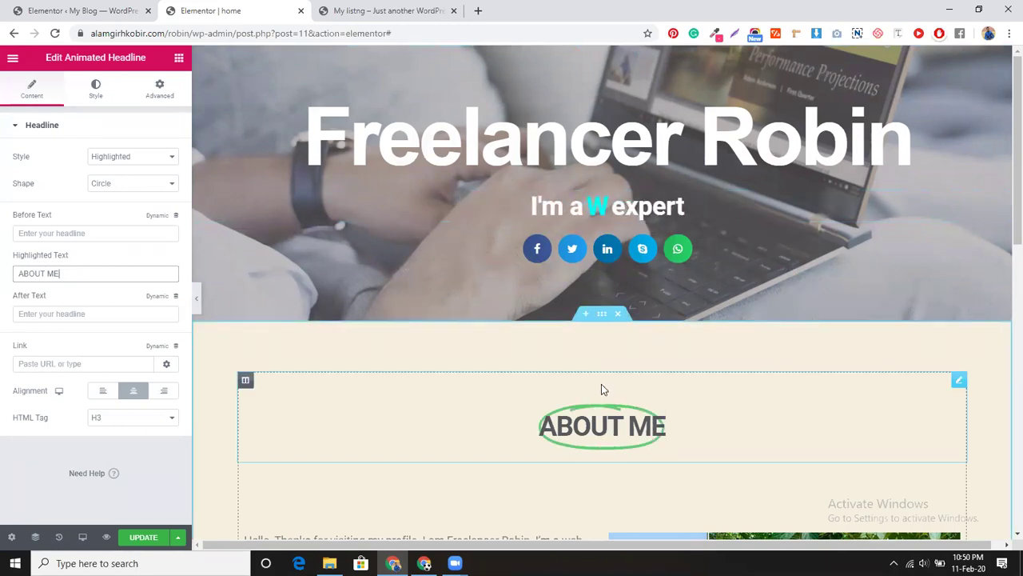
pyautogui.click(109, 190)
pyautogui.click(114, 214)
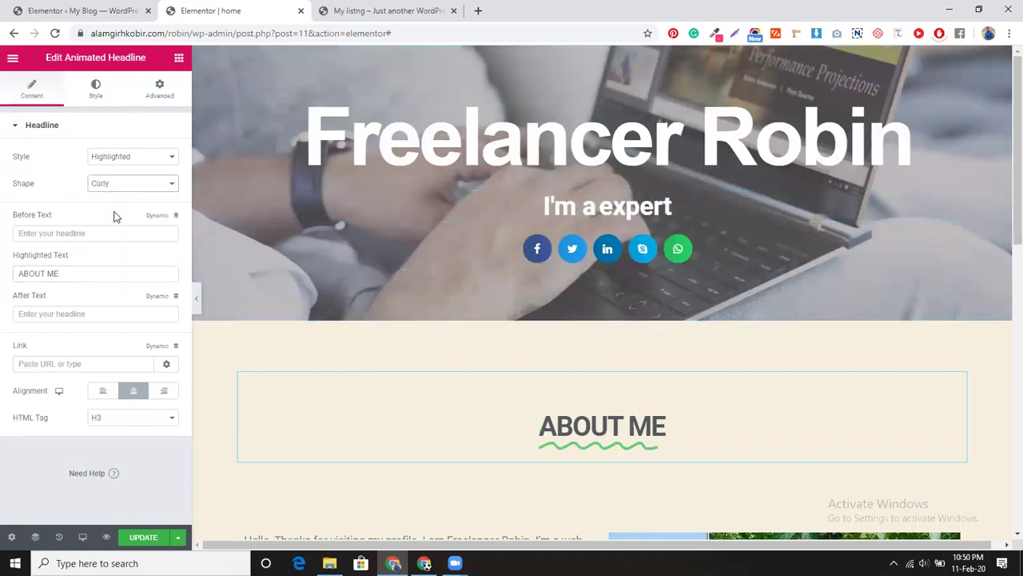
# Try other highlight shapes on the ABOUT ME headline, including Double Underline, and settle on Underline Zigzag.
pyautogui.click(116, 185)
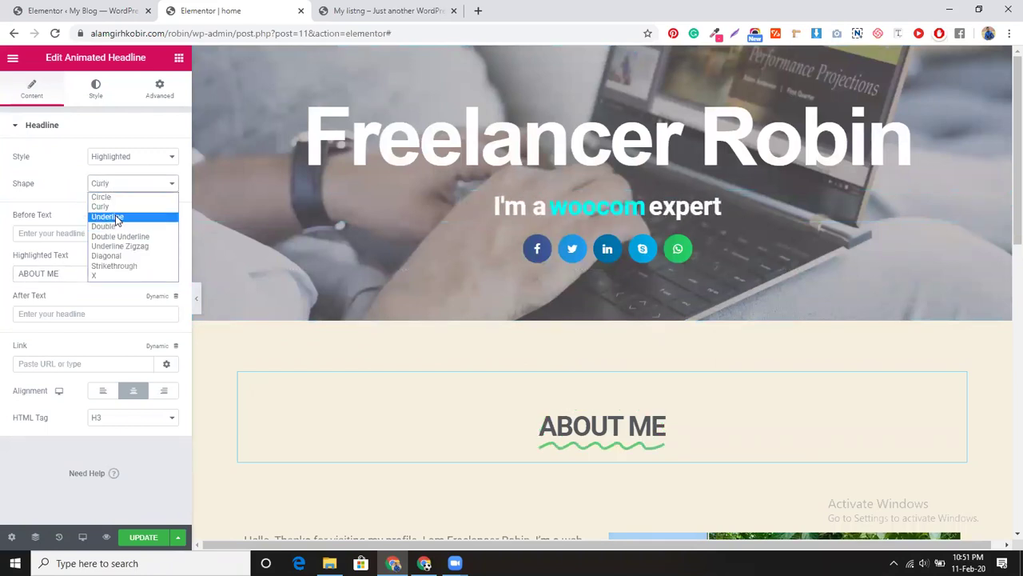
pyautogui.click(116, 217)
pyautogui.click(122, 191)
pyautogui.click(126, 232)
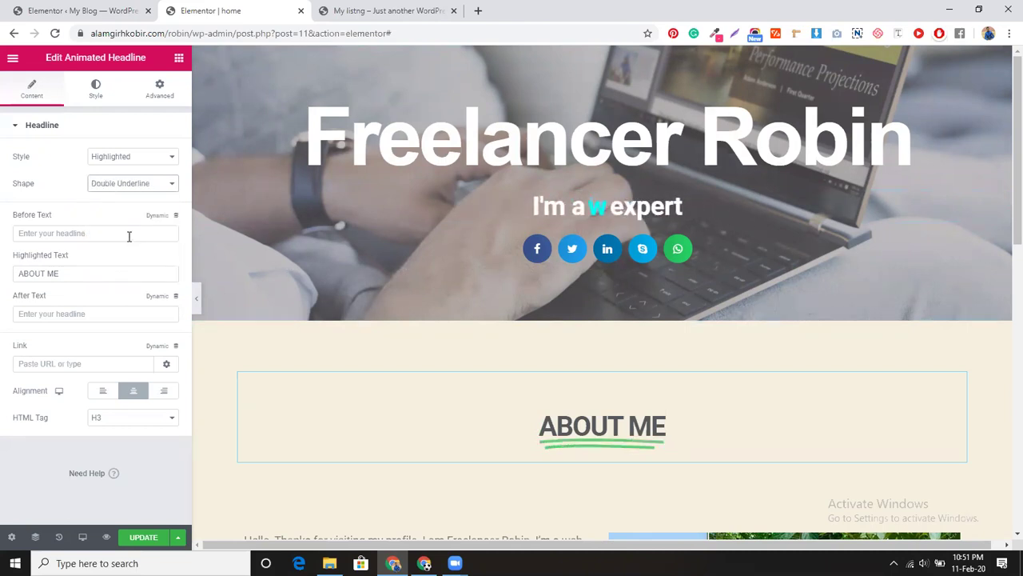
pyautogui.click(136, 185)
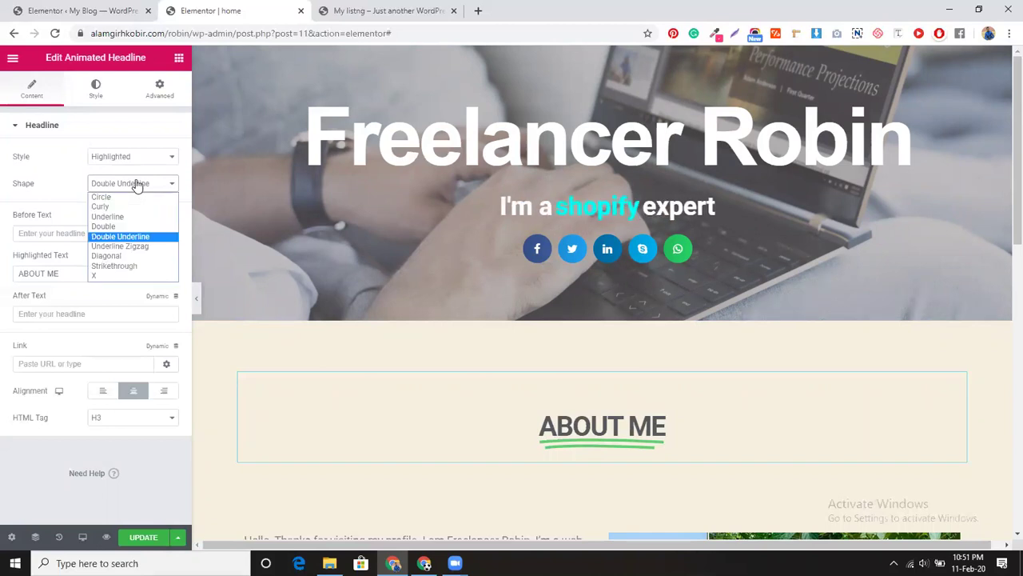
pyautogui.click(134, 243)
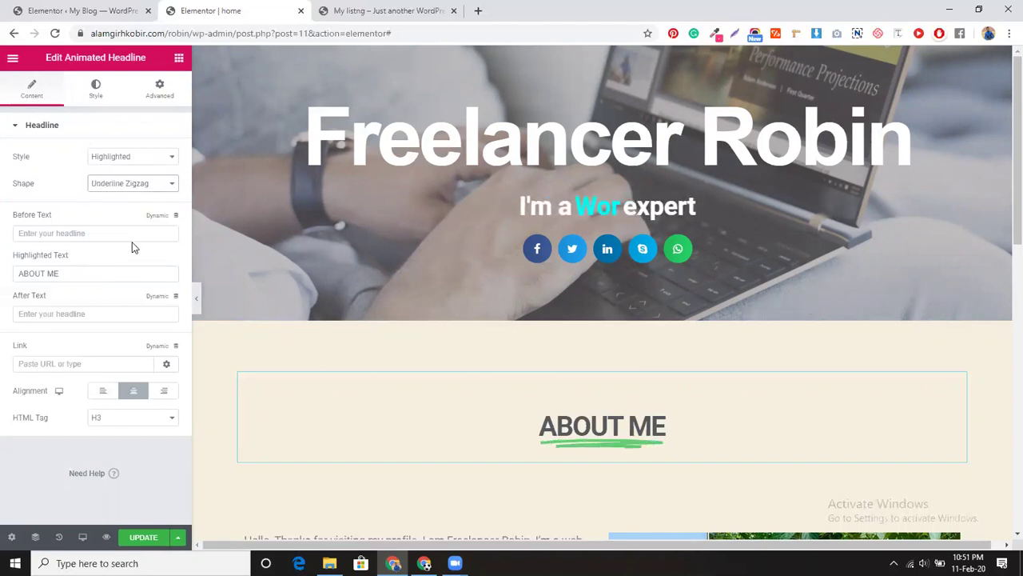
# Set the ABOUT ME headline's highlight shape color to red, #FF0000.
pyautogui.click(98, 88)
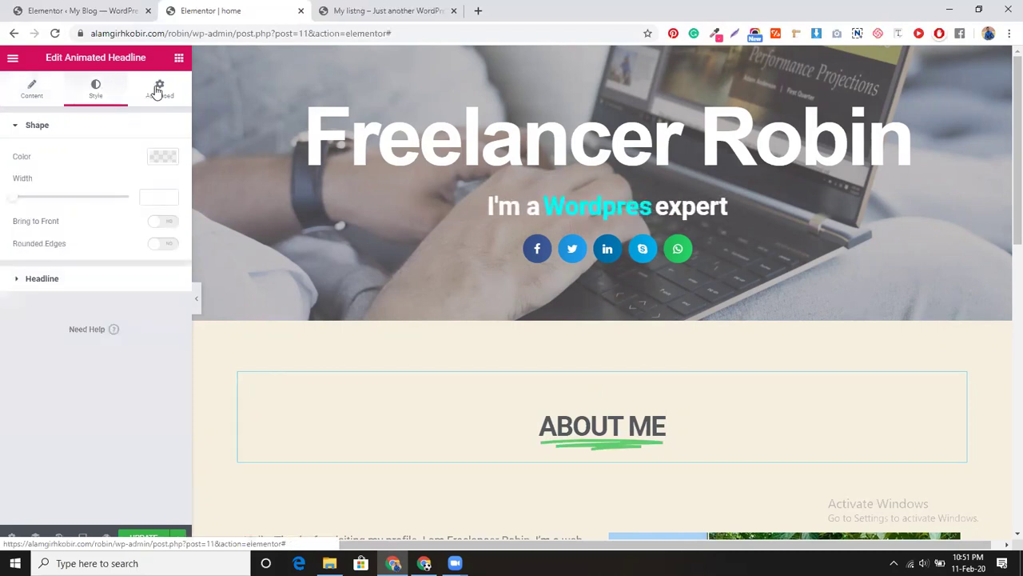
pyautogui.click(163, 157)
pyautogui.moveTo(53, 304); pyautogui.dragTo(0, 335)
pyautogui.moveTo(69, 292)
pyautogui.mouseDown()
pyautogui.moveTo(109, 247)
pyautogui.moveTo(192, 193)
pyautogui.mouseUp()
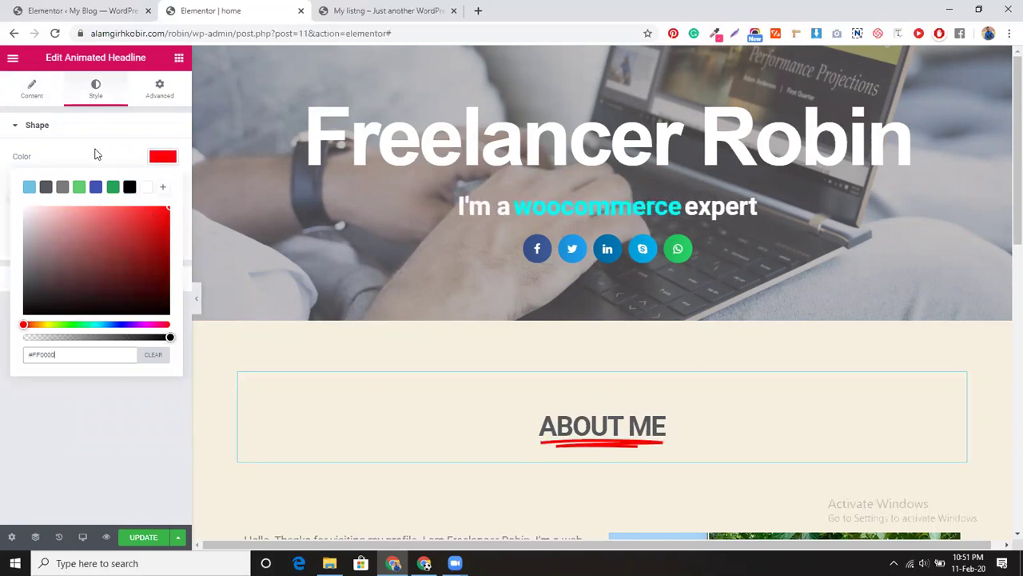
pyautogui.click(163, 158)
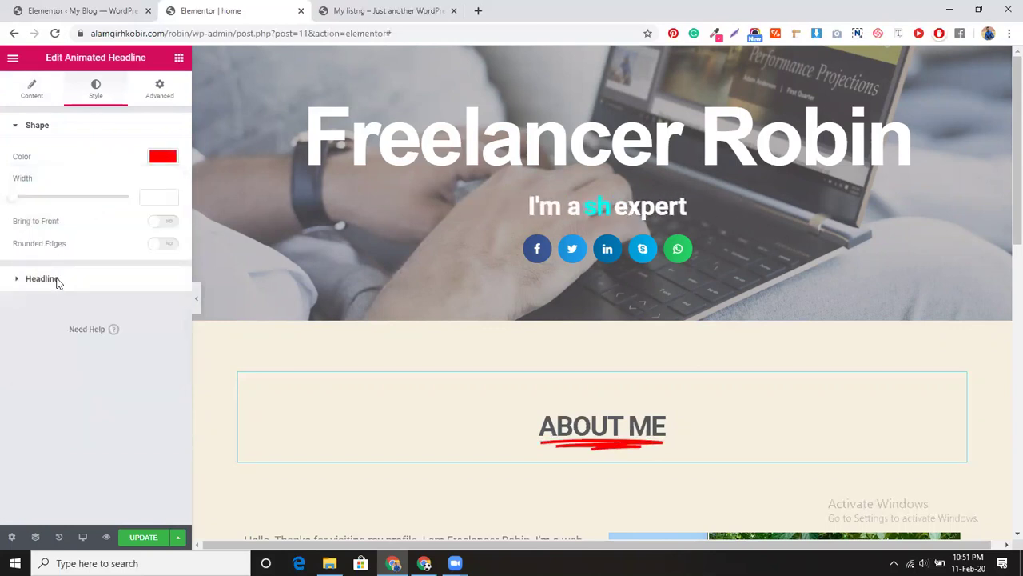
# Set the headline's text color to black, #000000.
pyautogui.click(57, 280)
pyautogui.click(162, 188)
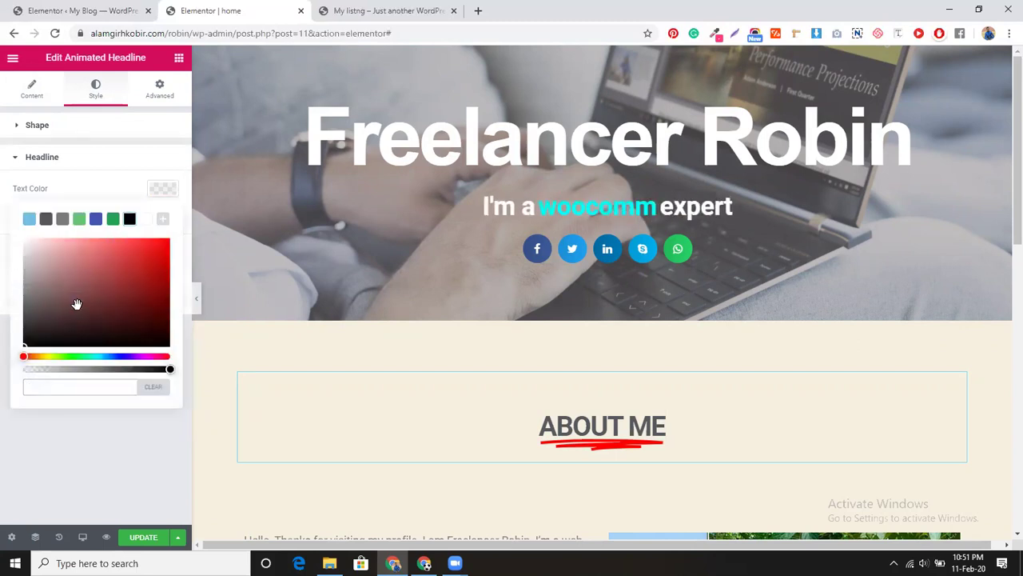
pyautogui.click(130, 219)
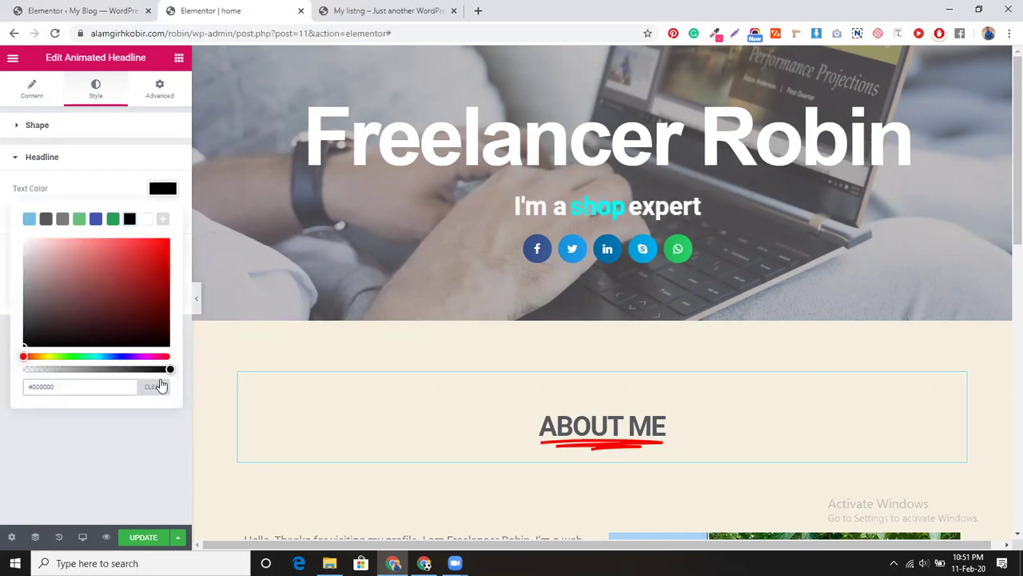
# Enable Floating Effects in the Happy Effects settings of the ABOUT ME headline.
pyautogui.click(160, 89)
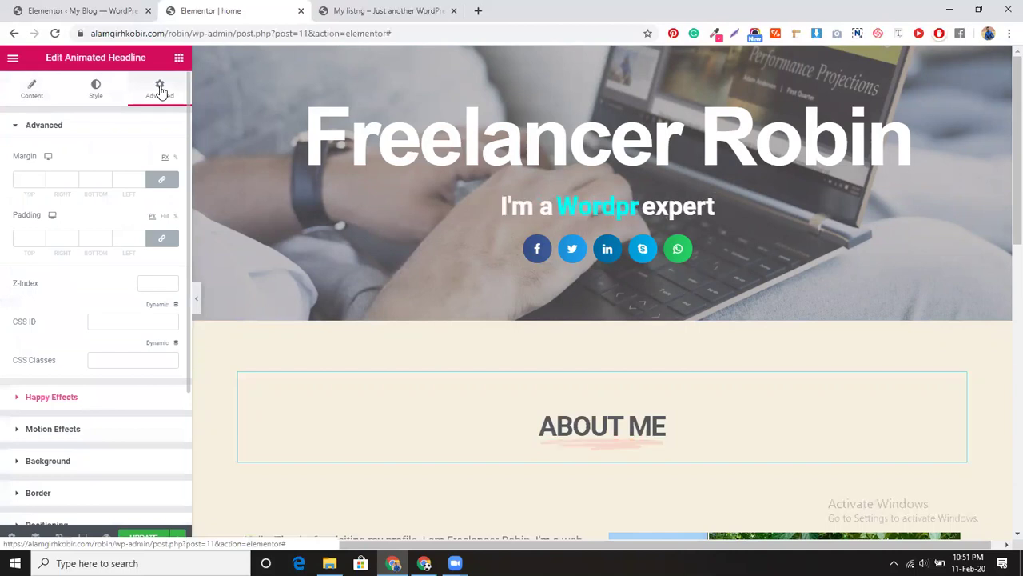
pyautogui.scroll(-1, 72, 307)
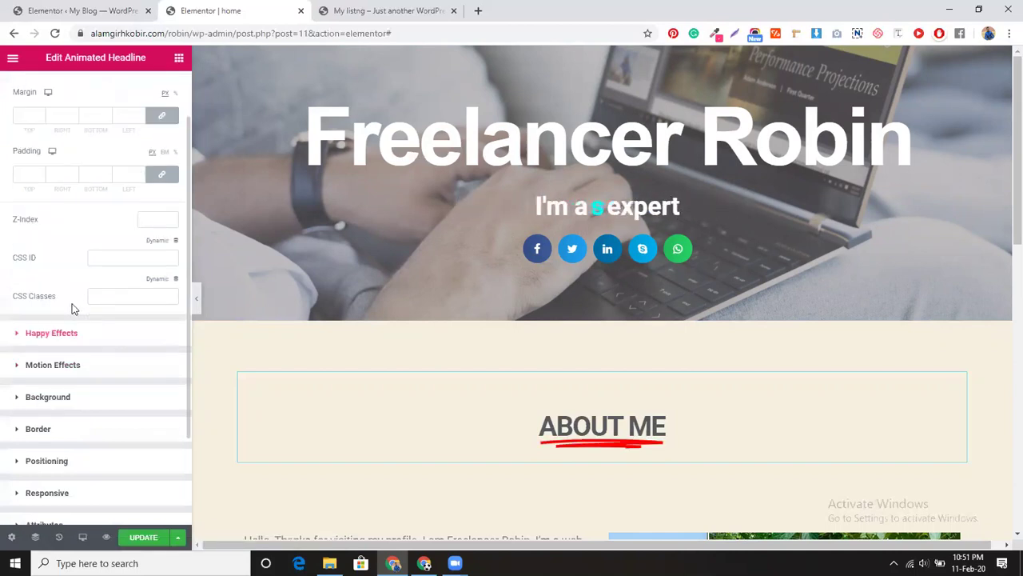
pyautogui.scroll(-1, 72, 308)
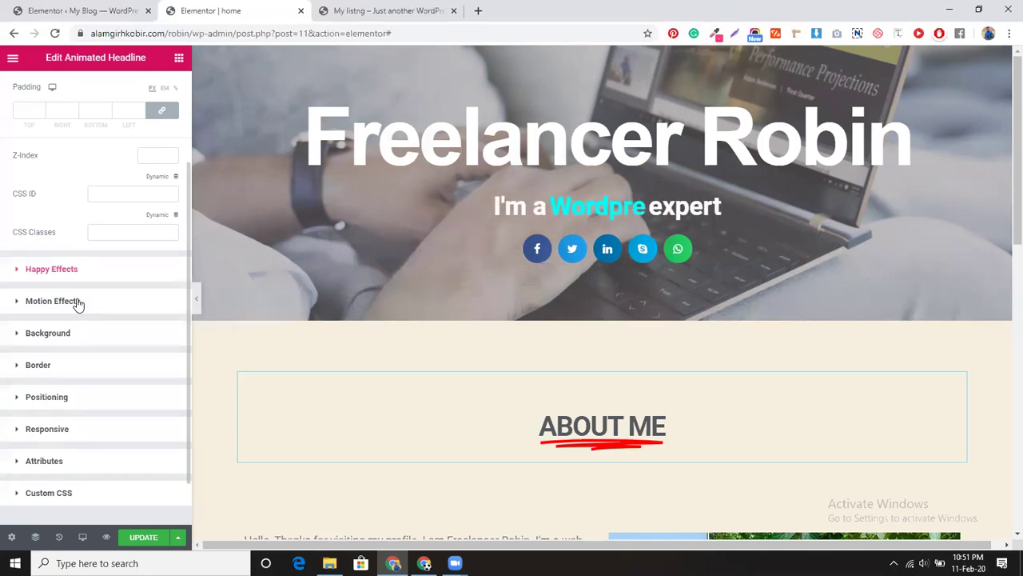
pyautogui.click(90, 271)
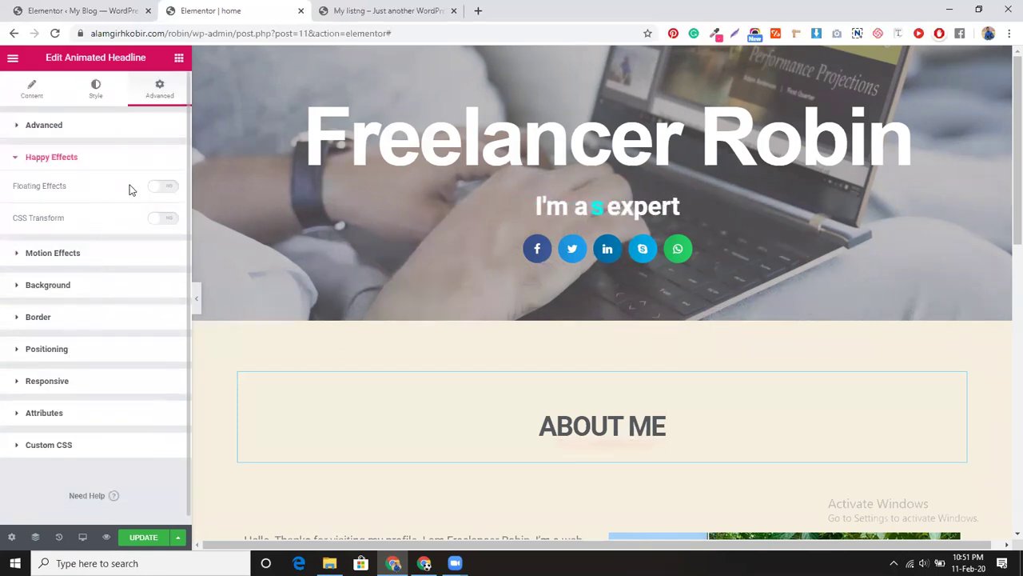
pyautogui.click(159, 188)
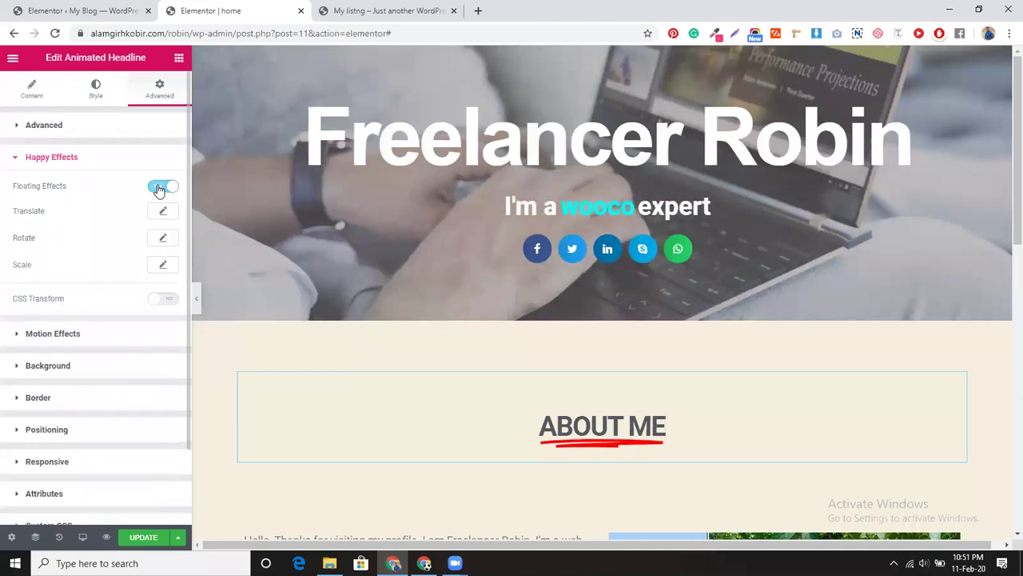
# Try the Rotate floating effect on the headline, reset it, and apply the Scale effect from 1 to 1.2 on X and Y instead.
pyautogui.click(163, 238)
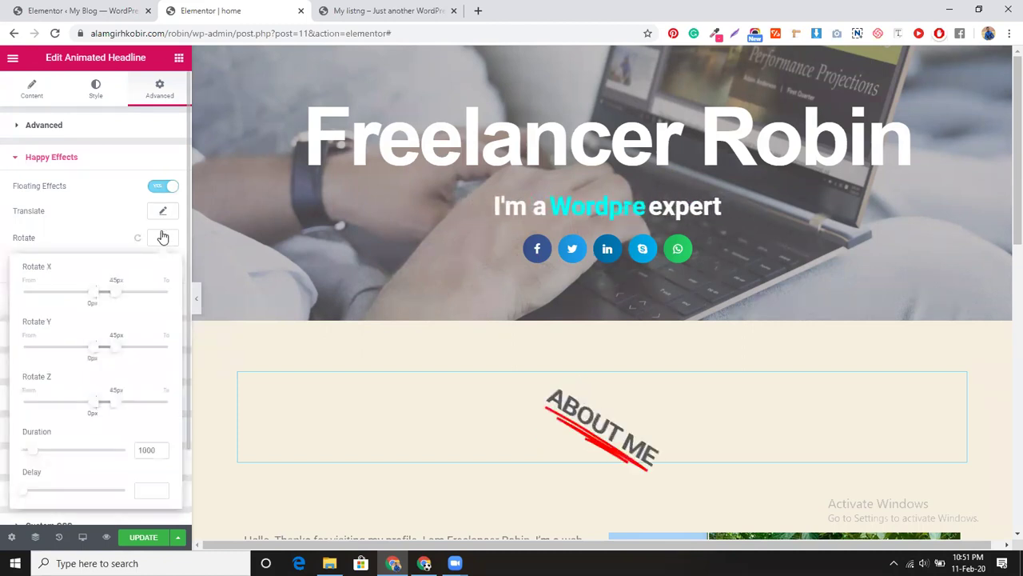
pyautogui.click(162, 237)
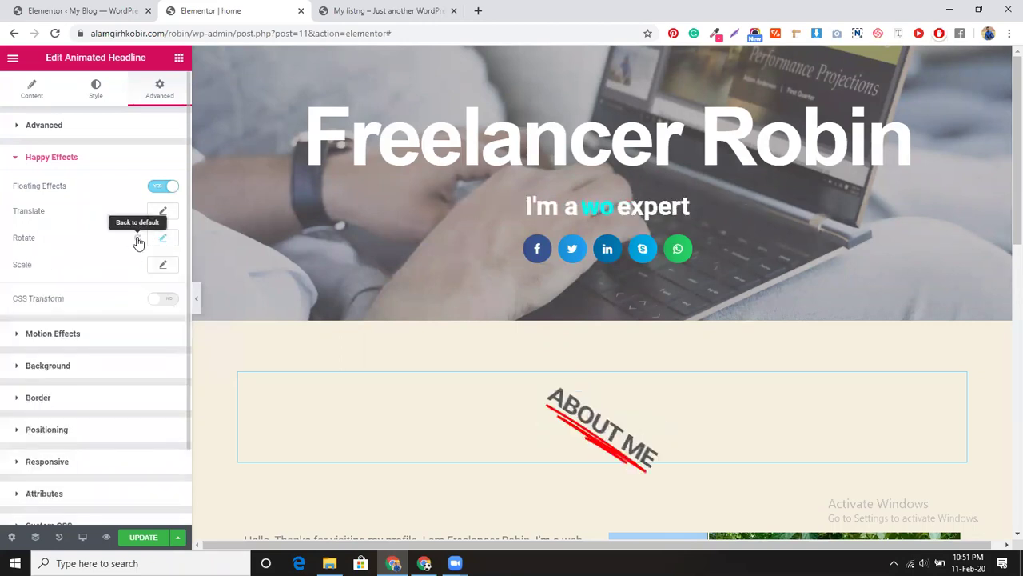
pyautogui.click(164, 266)
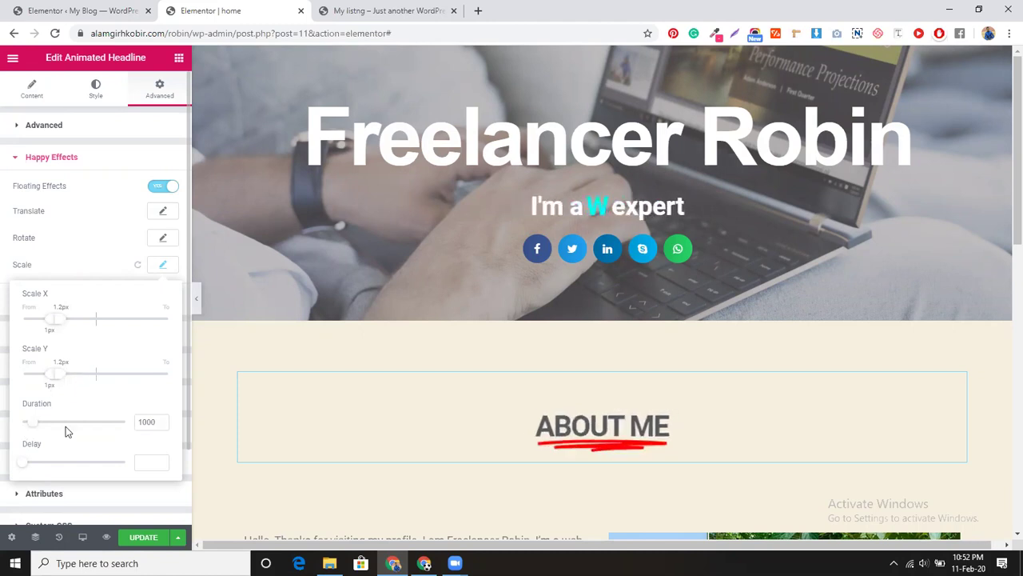
pyautogui.click(109, 254)
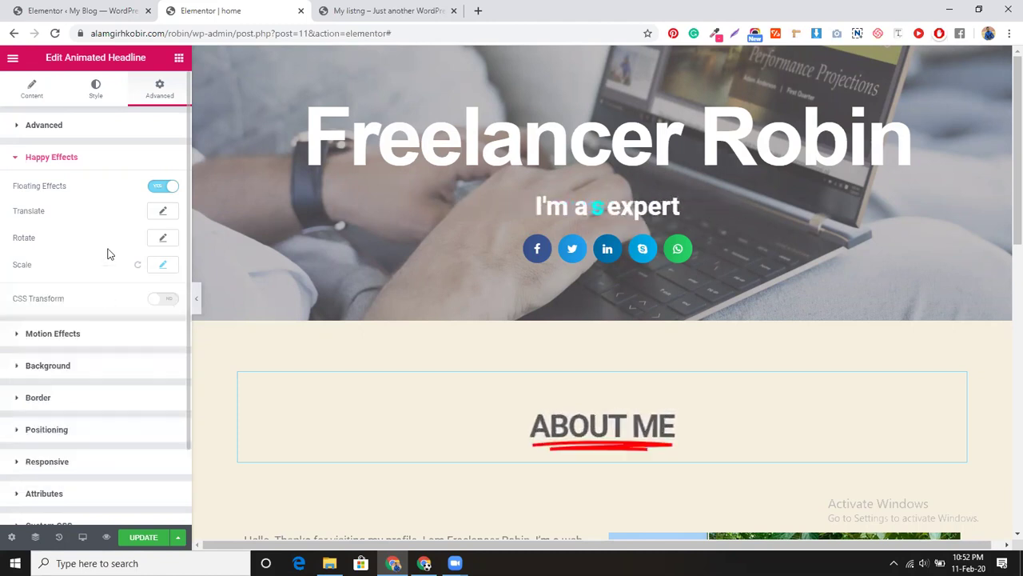
# Try the Top sticky setting in the headline's motion effects, check it against the page content, and restore Sticky to None.
pyautogui.click(99, 336)
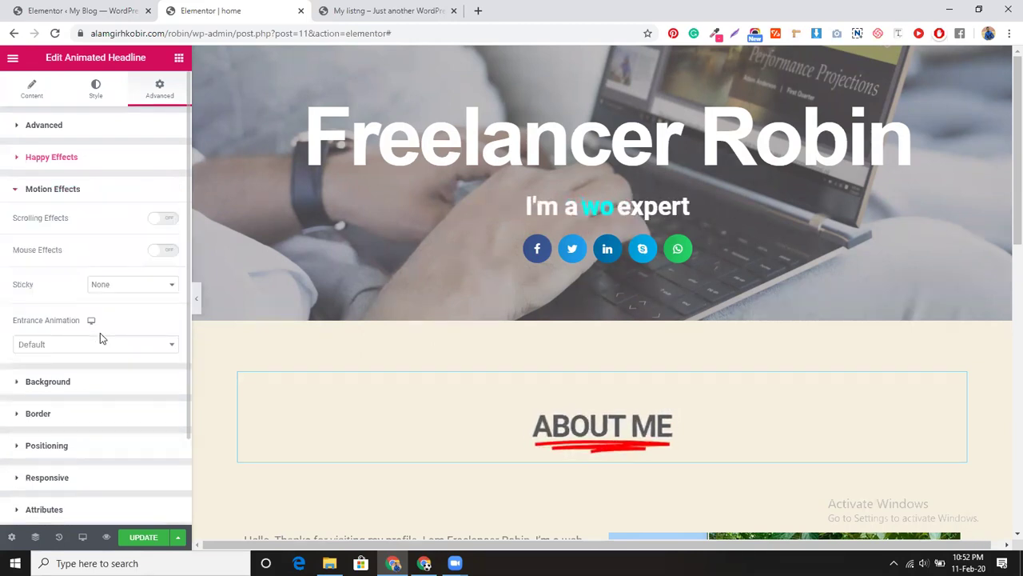
pyautogui.scroll(-1, 136, 313)
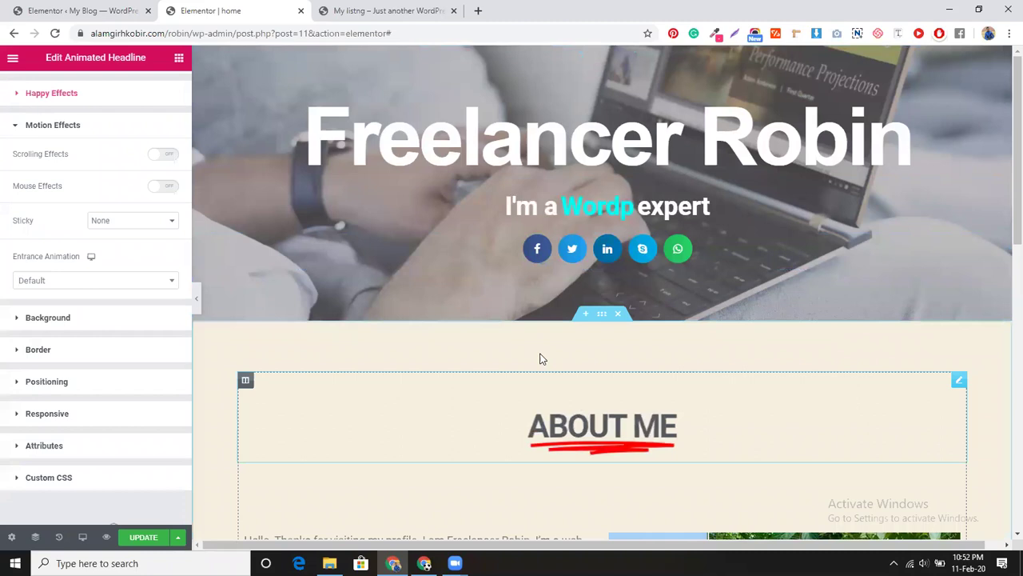
pyautogui.click(130, 222)
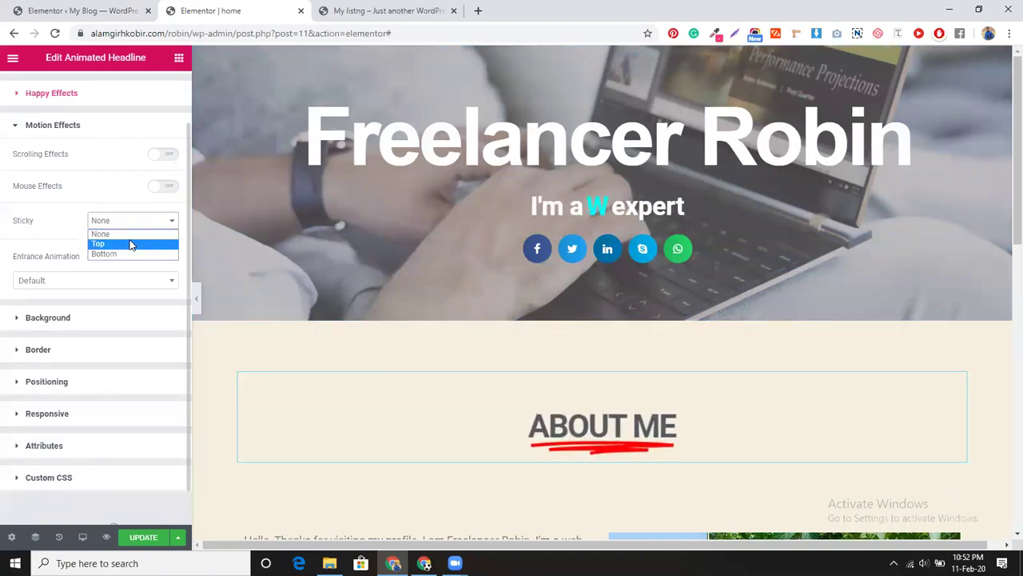
pyautogui.click(132, 245)
pyautogui.click(132, 223)
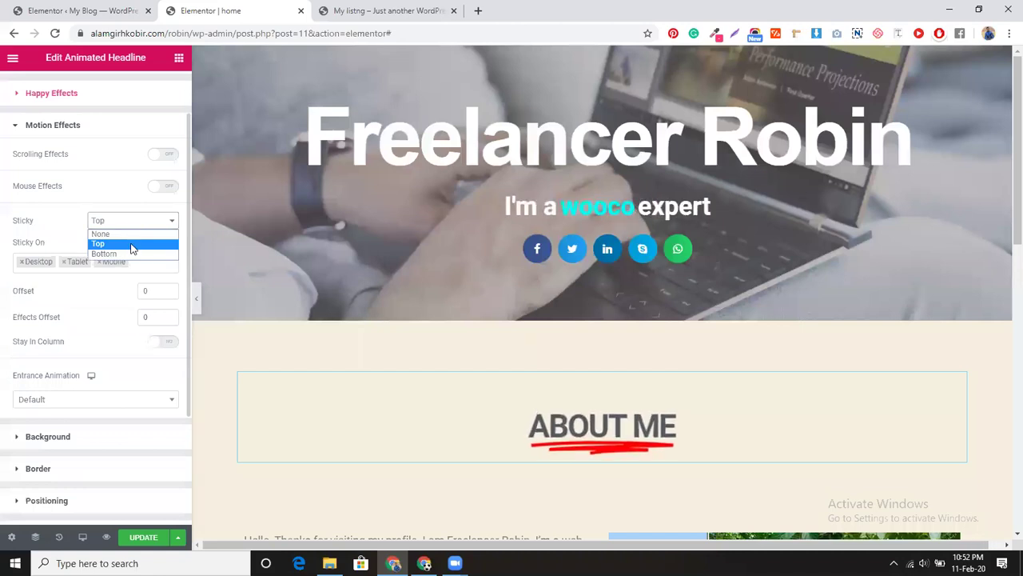
pyautogui.click(131, 245)
pyautogui.scroll(-4, 427, 400)
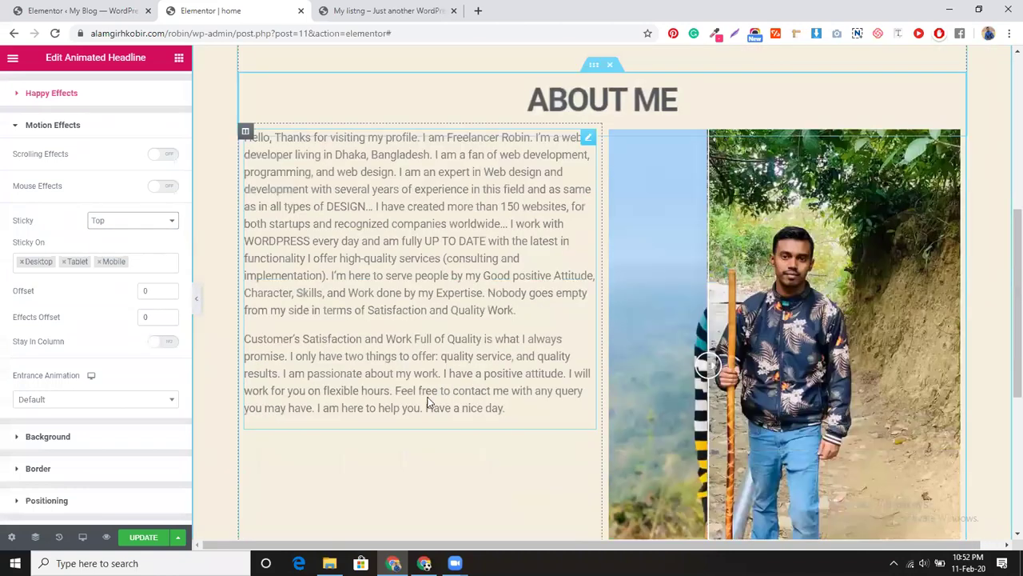
pyautogui.scroll(-4, 427, 402)
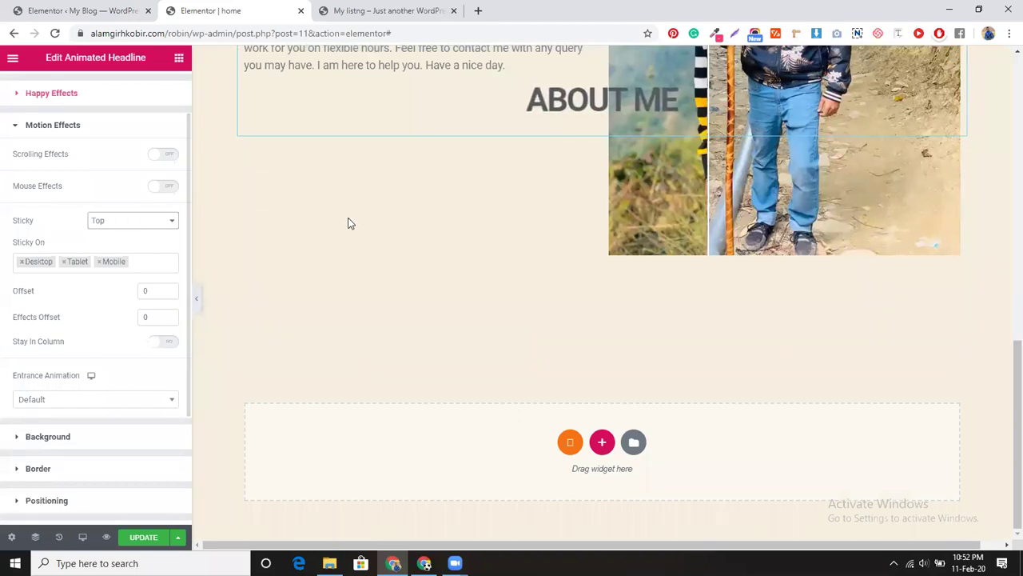
pyautogui.scroll(3, 349, 226)
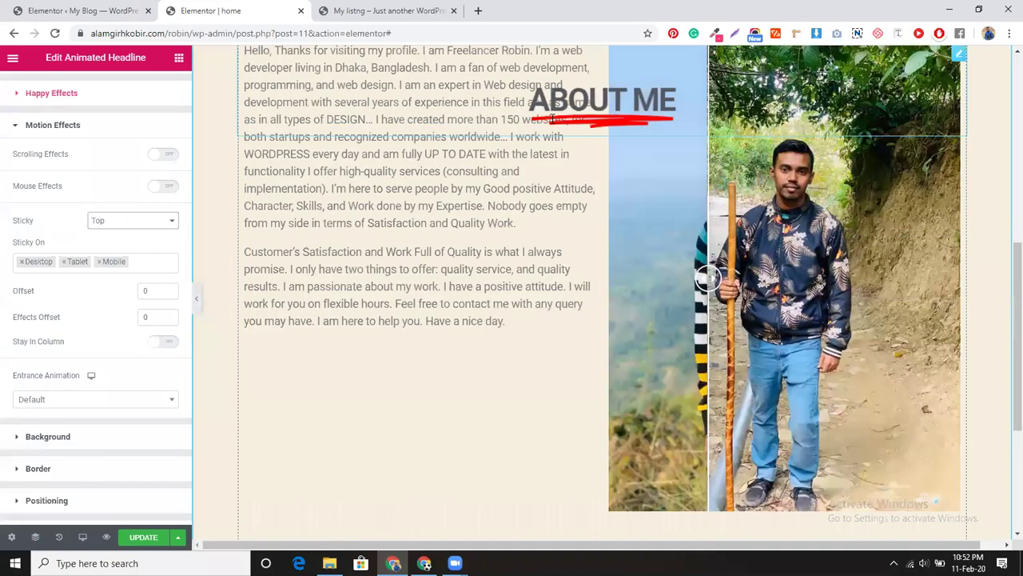
pyautogui.click(133, 224)
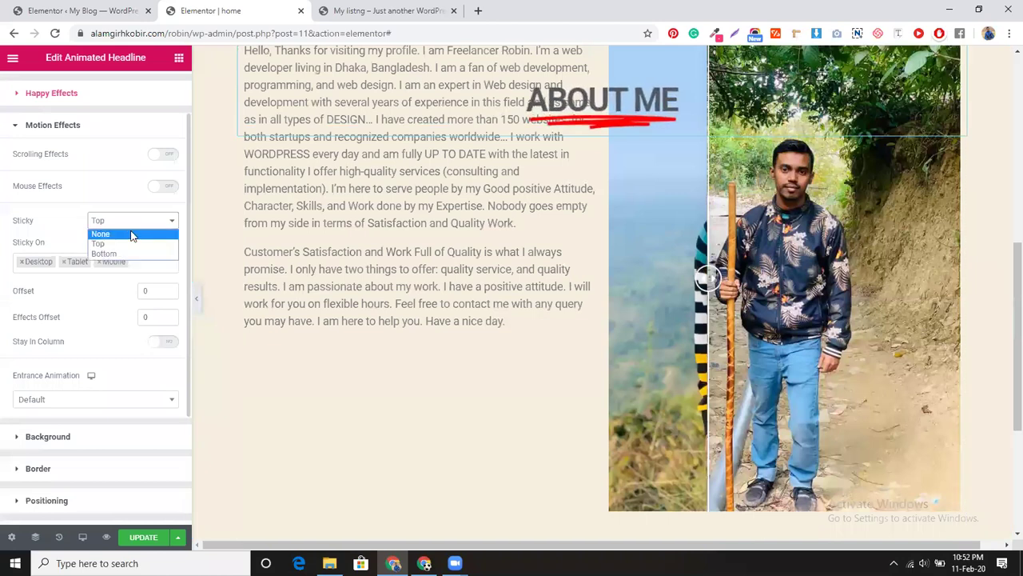
pyautogui.click(101, 233)
pyautogui.scroll(3, 347, 304)
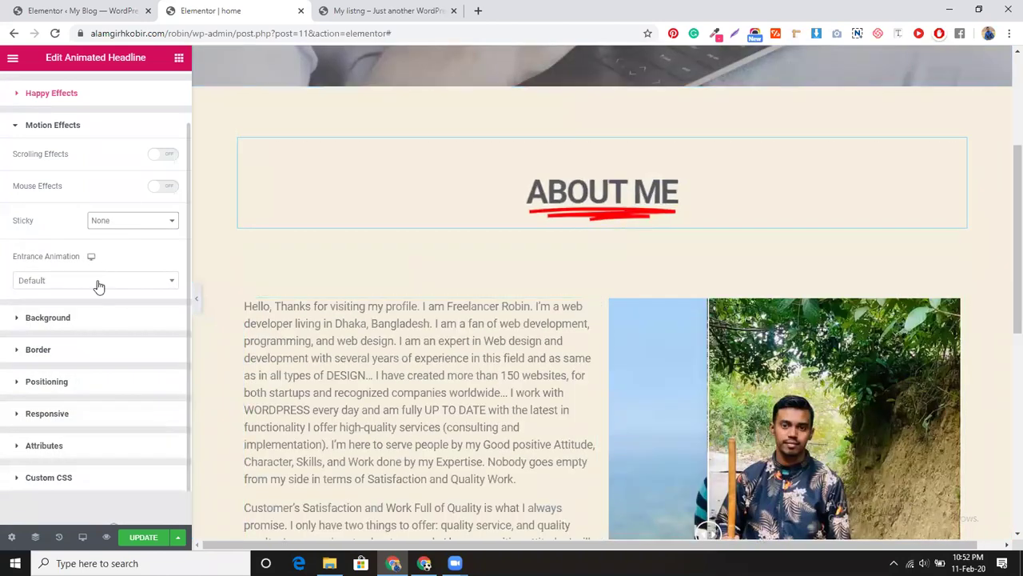
# Set the ABOUT ME headline's entrance animation to Slide In Down.
pyautogui.click(97, 283)
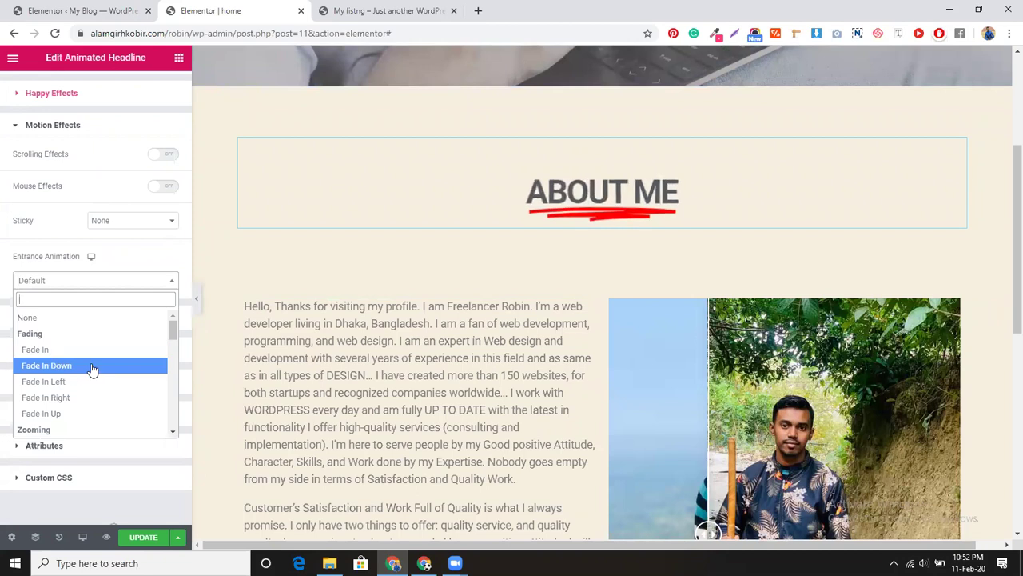
pyautogui.scroll(-5, 93, 372)
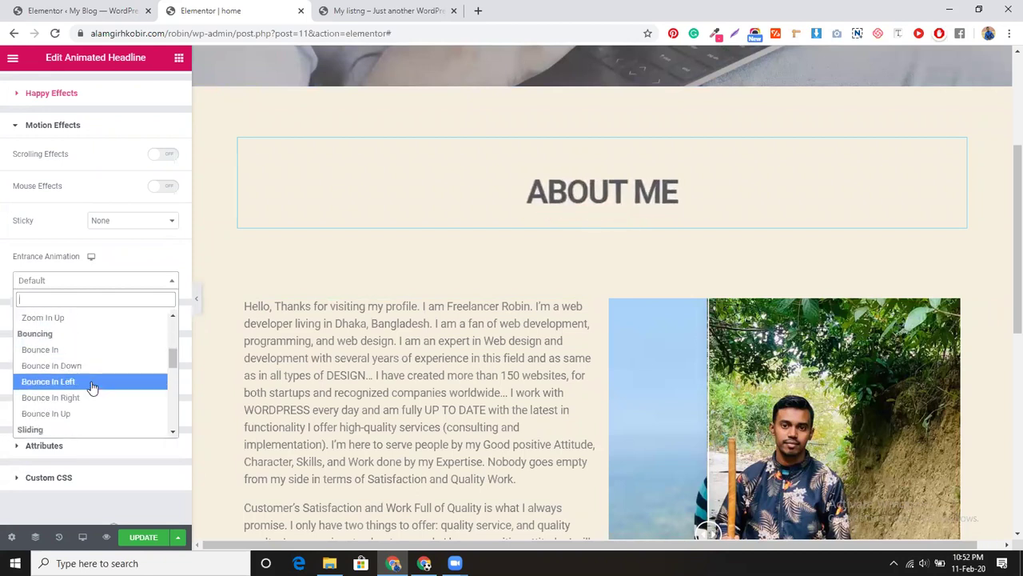
pyautogui.scroll(-2, 92, 387)
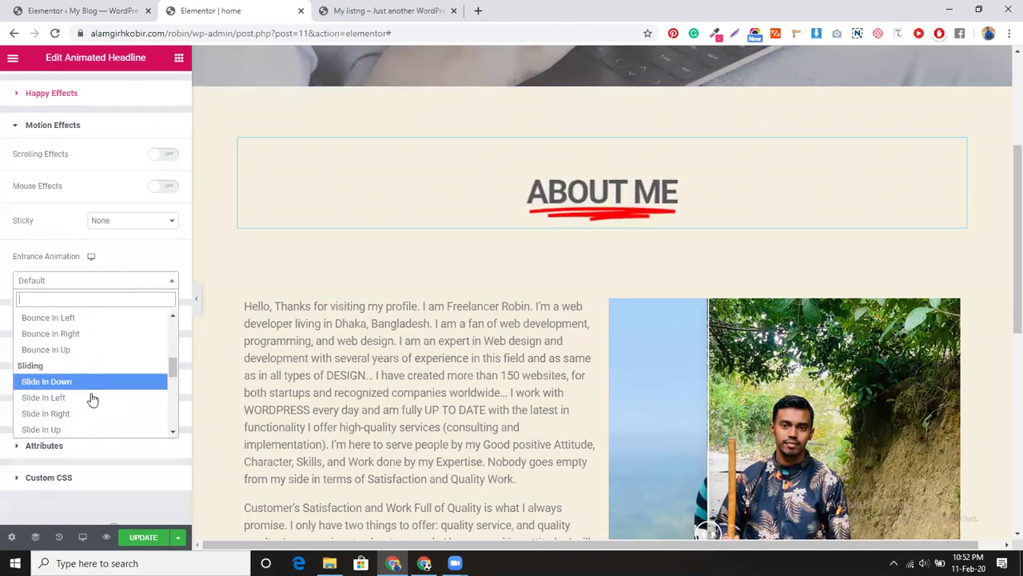
pyautogui.click(91, 381)
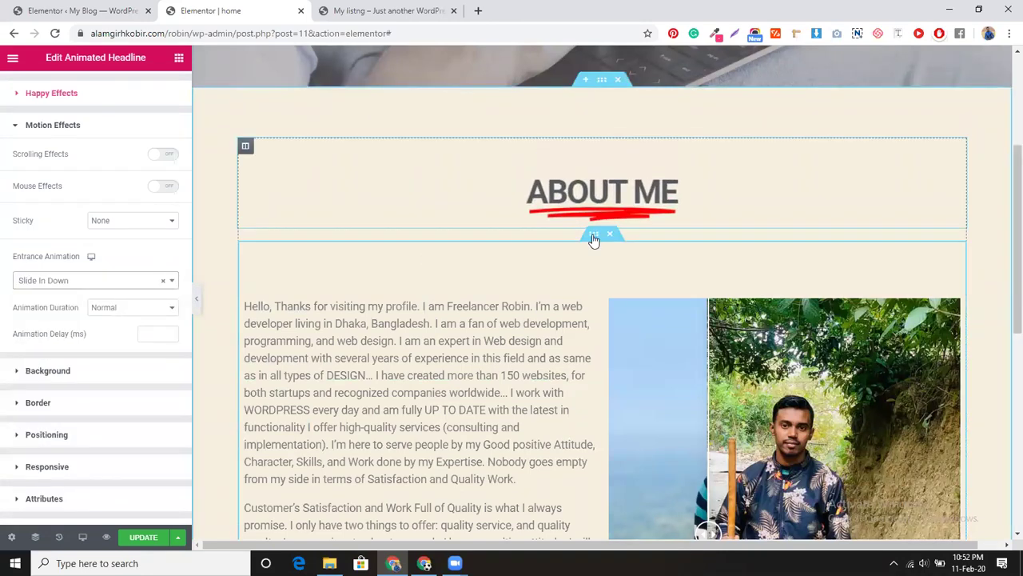
# Set the About section's background color to white, #FFFFFF.
pyautogui.click(528, 258)
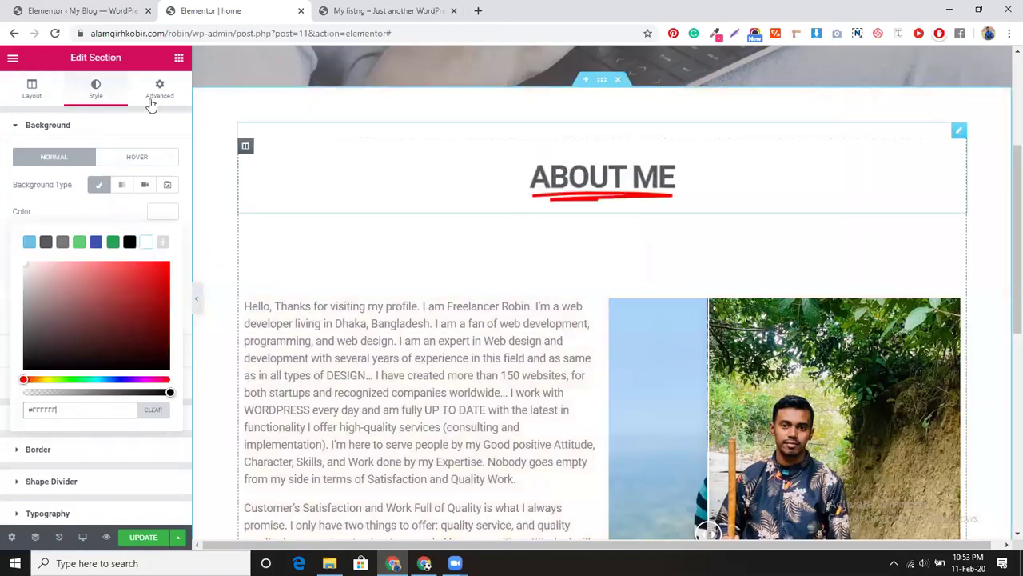
# Set the text color of the About section's introduction paragraphs to black, #000000.
pyautogui.click(460, 373)
pyautogui.click(95, 88)
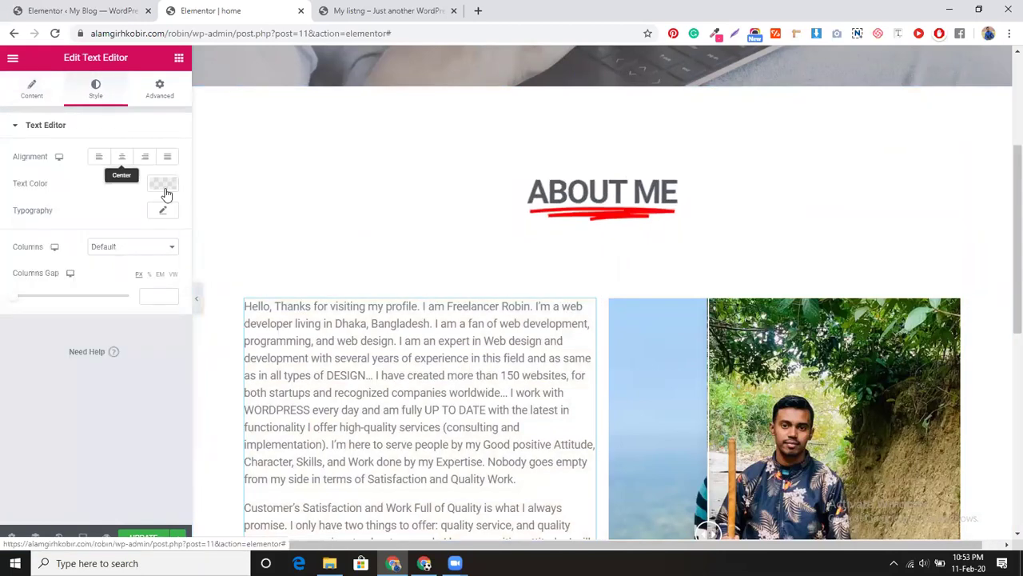
pyautogui.click(163, 183)
pyautogui.click(129, 214)
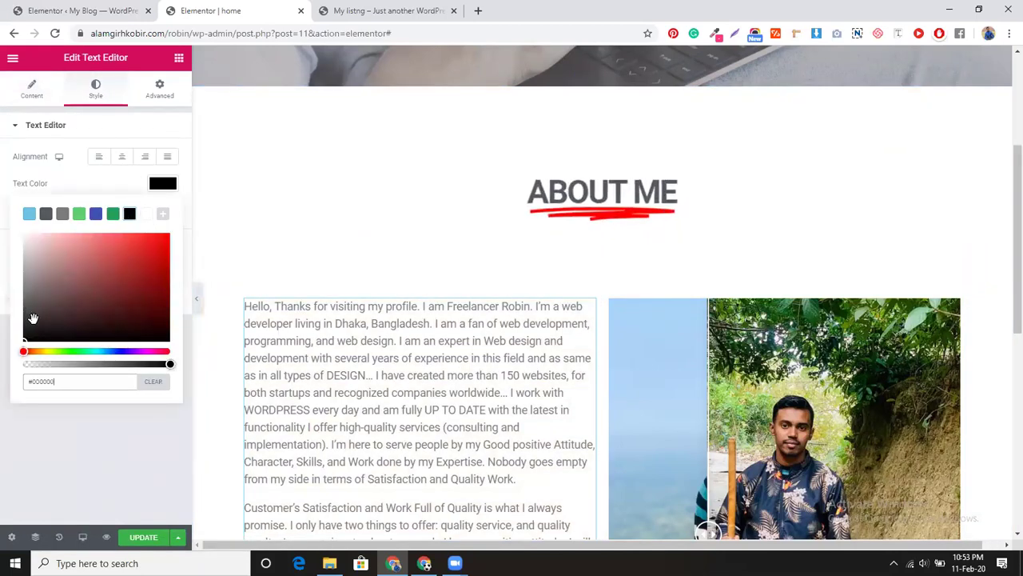
pyautogui.click(164, 188)
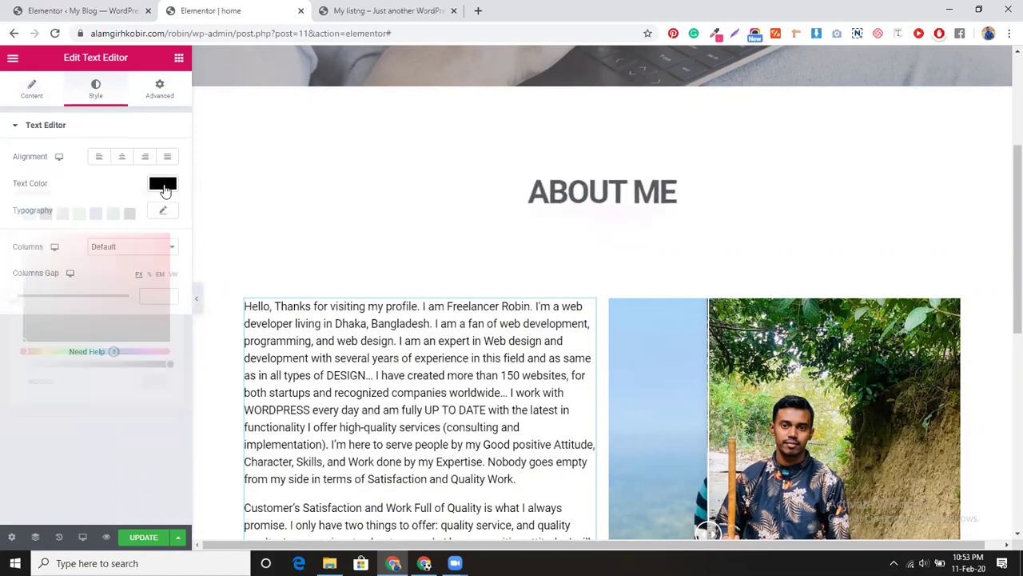
# Set the letter spacing of the About section's introduction text to 1.4.
pyautogui.click(13, 304)
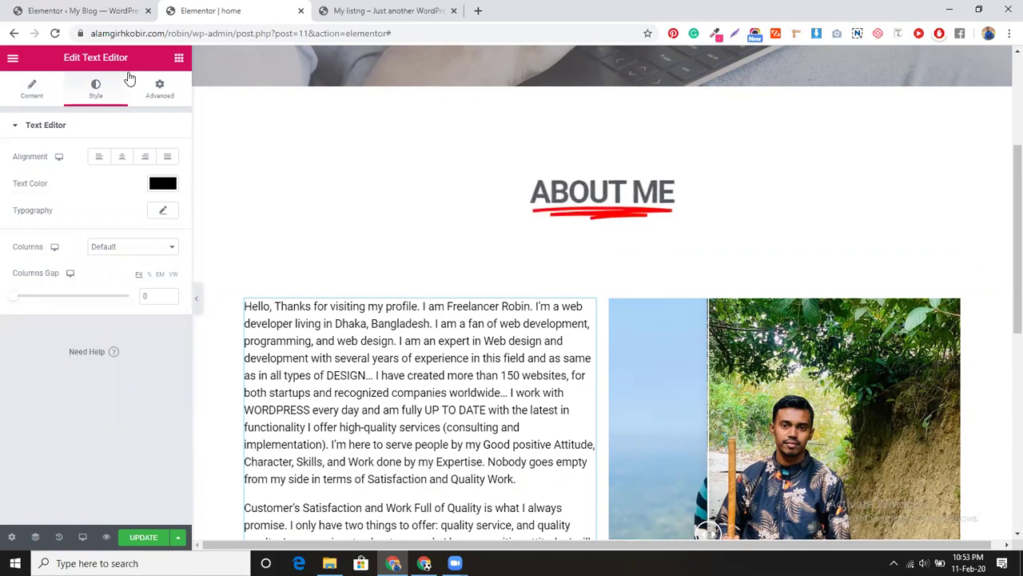
pyautogui.click(161, 212)
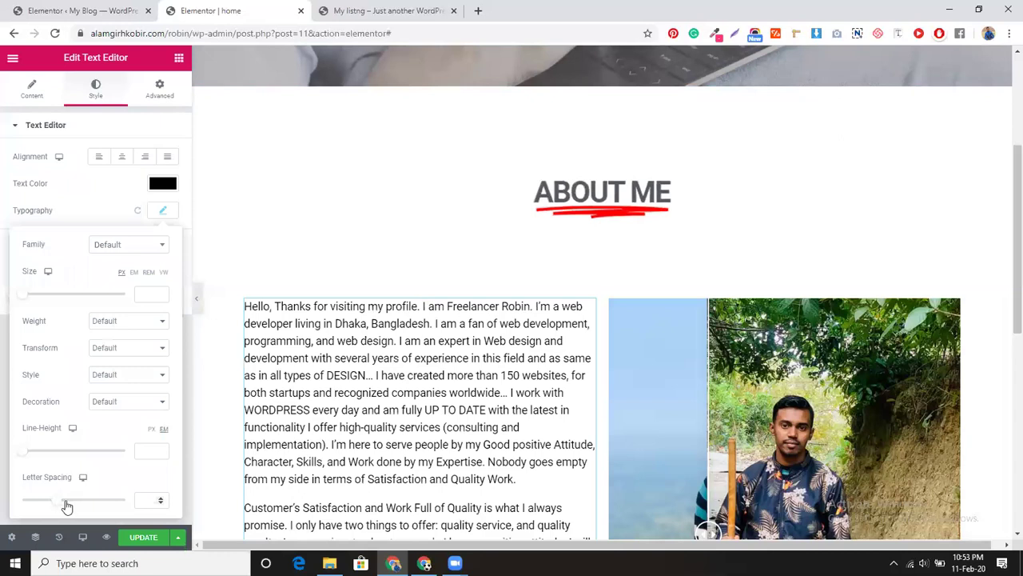
pyautogui.moveTo(67, 506); pyautogui.dragTo(69, 507)
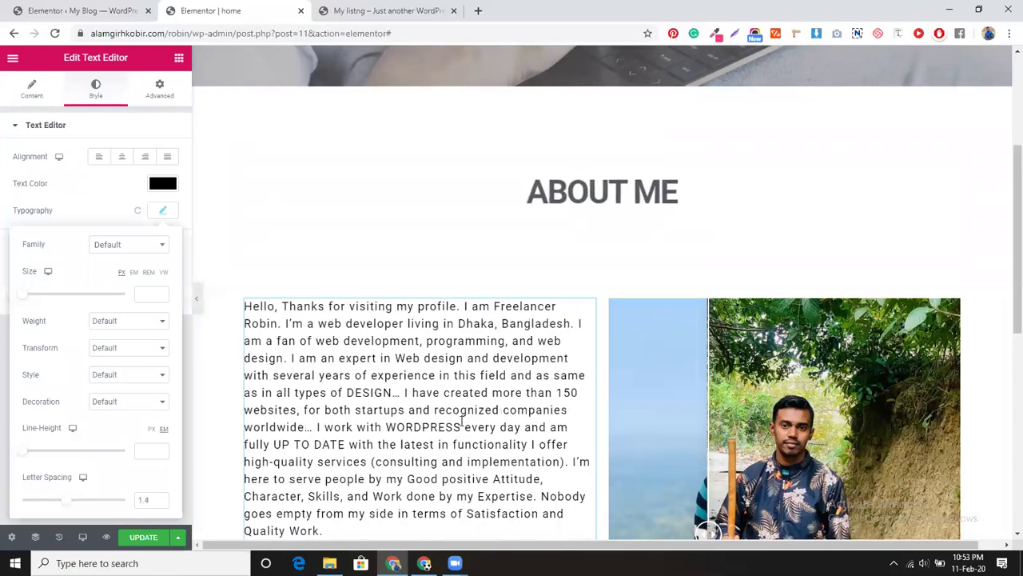
# Add two blank lines above the first paragraph of the About section's introduction text.
pyautogui.scroll(-5, 569, 426)
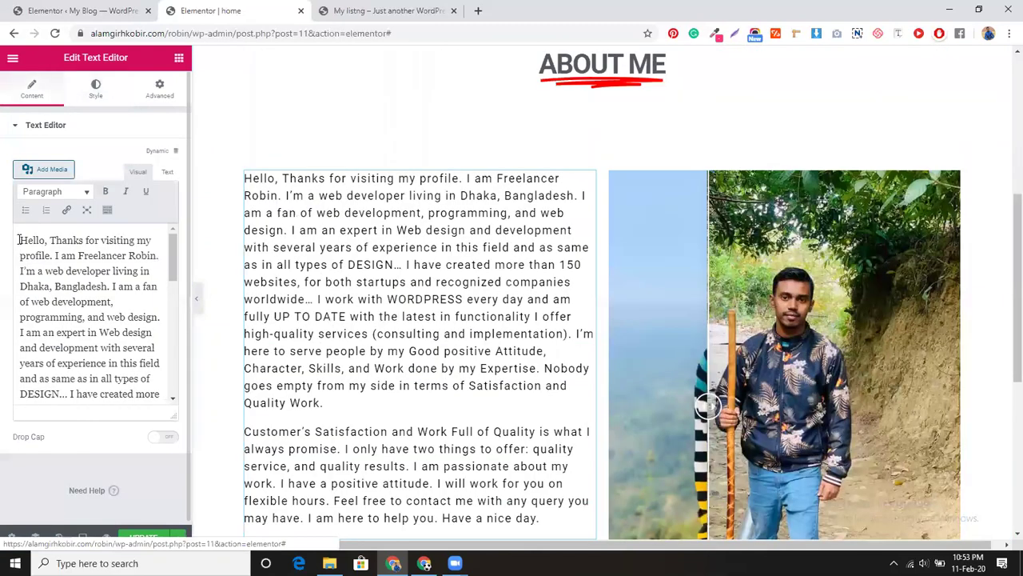
pyautogui.press('Return')
pyautogui.press('Return')
pyautogui.press('Return')
pyautogui.press('Return')
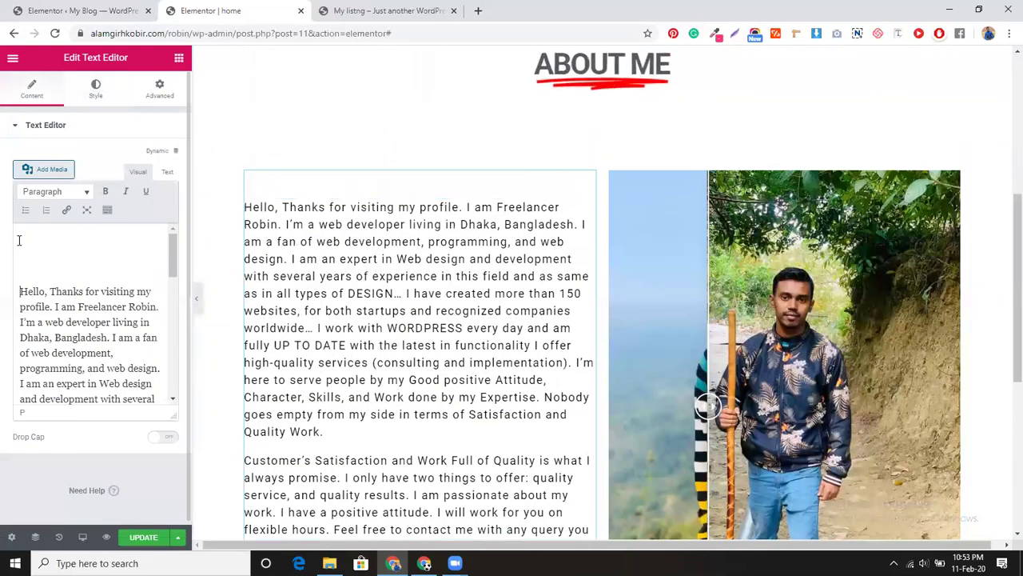
pyautogui.press('BackSpace')
pyautogui.press('BackSpace')
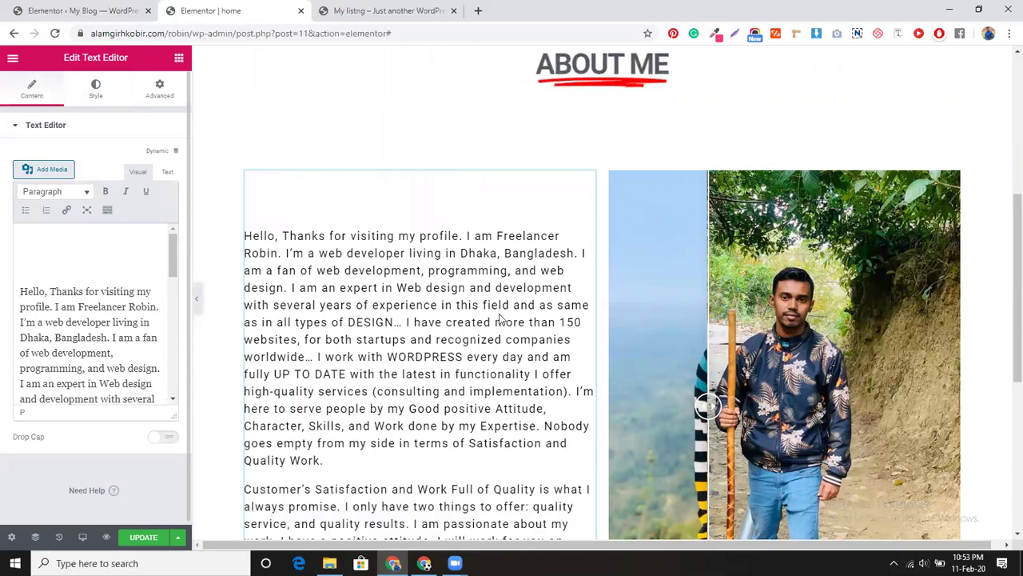
pyautogui.scroll(-1, 488, 311)
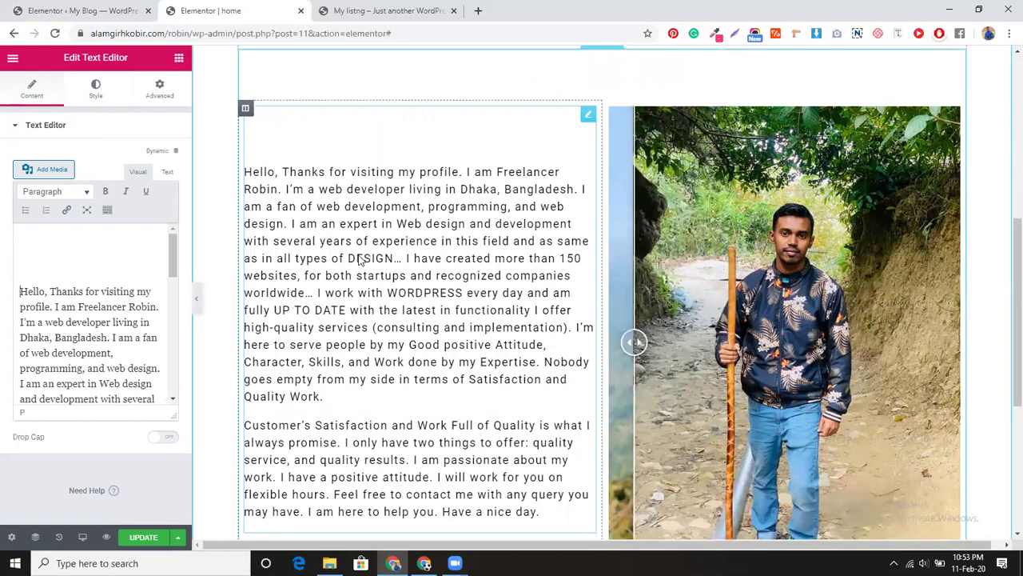
# Set the entrance animation of the About section's text column to Slide In Left.
pyautogui.scroll(2, 359, 260)
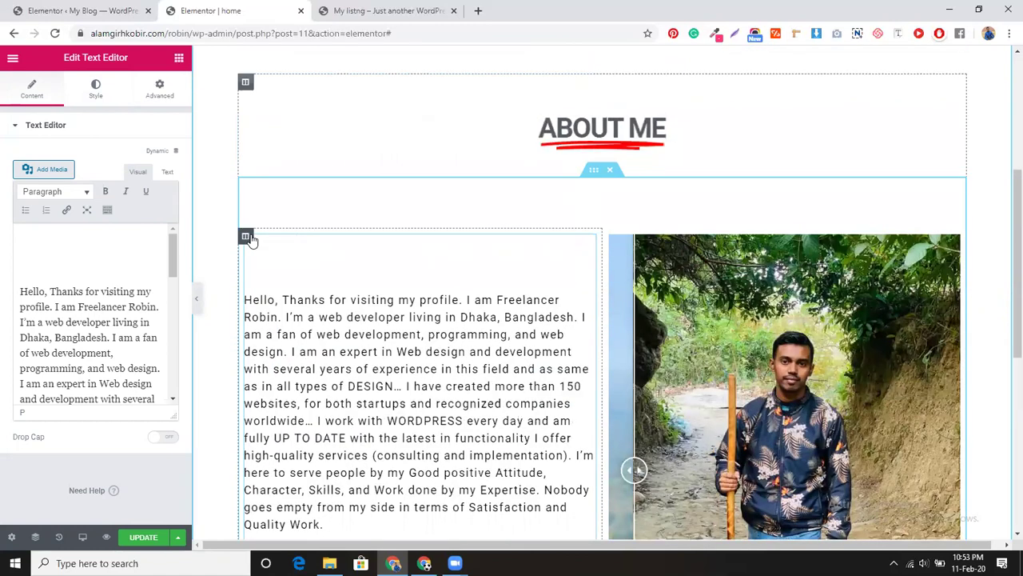
pyautogui.click(245, 236)
pyautogui.click(159, 88)
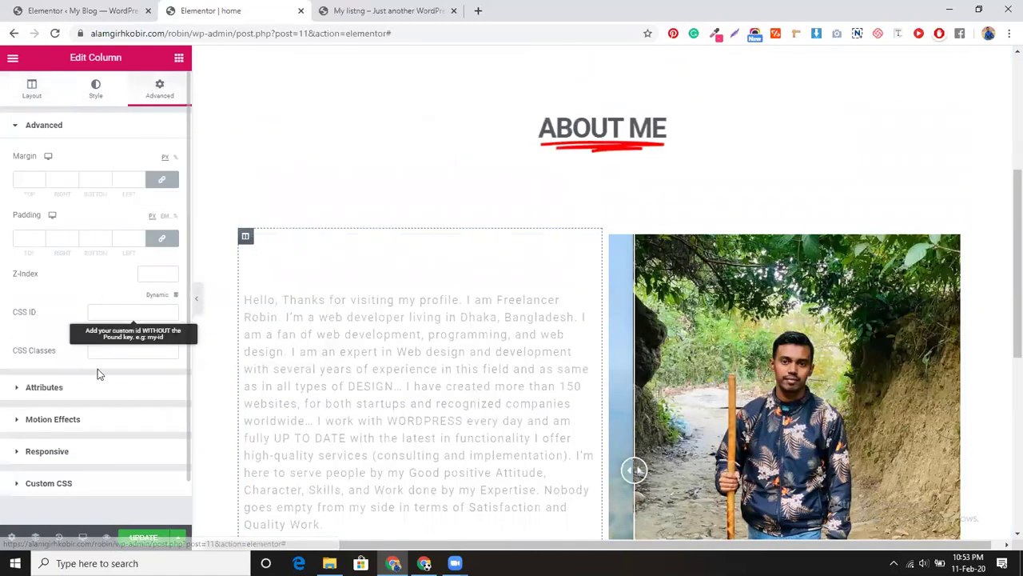
pyautogui.click(102, 421)
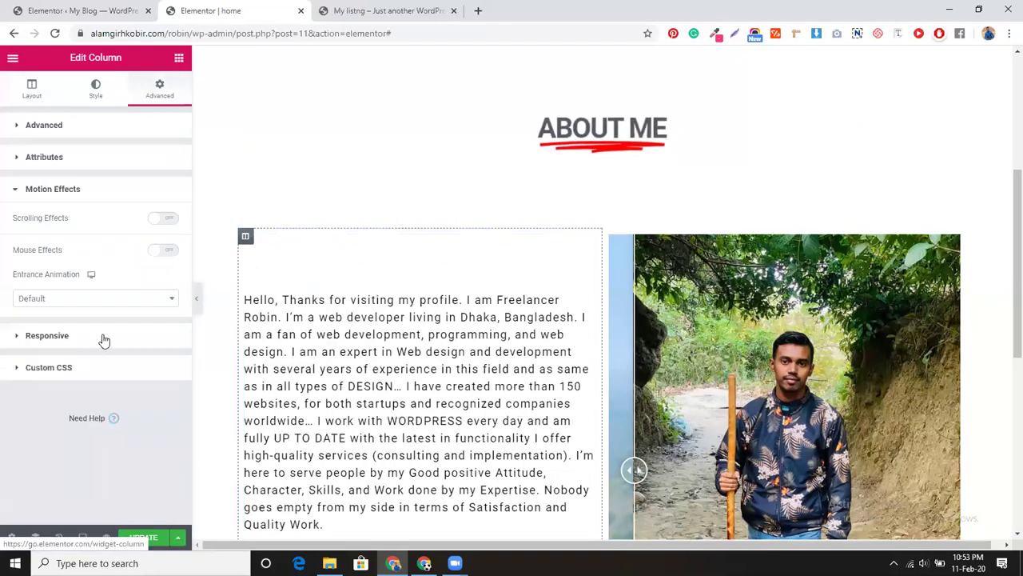
pyautogui.click(117, 297)
pyautogui.scroll(-5, 97, 381)
pyautogui.scroll(2, 96, 382)
pyautogui.scroll(-2, 96, 381)
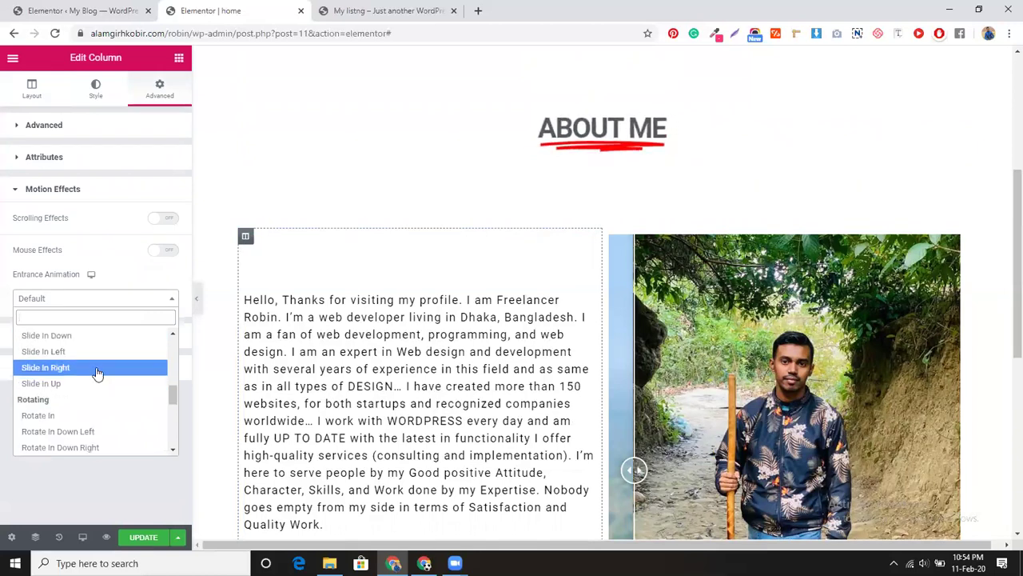
pyautogui.click(96, 366)
pyautogui.click(103, 300)
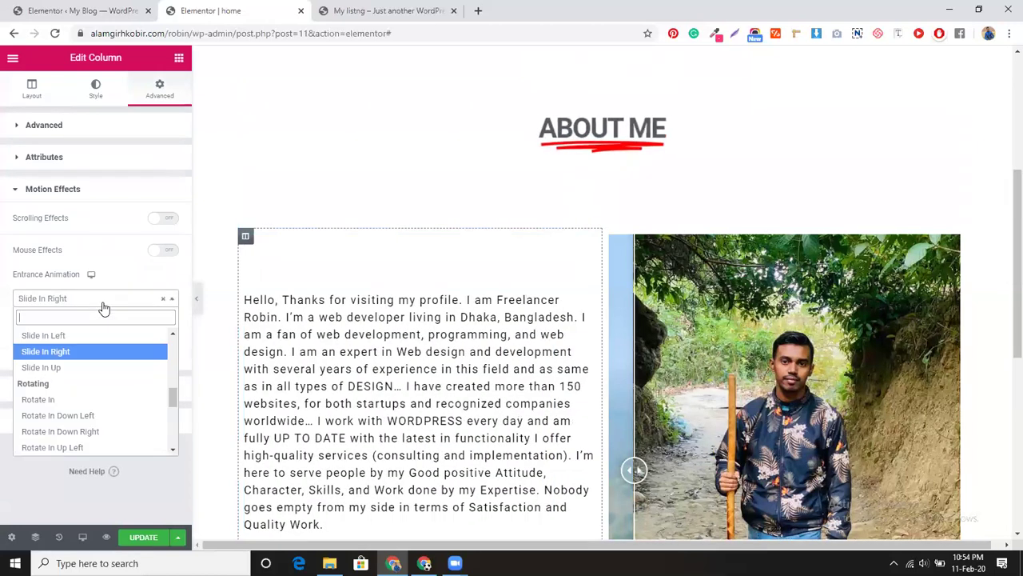
pyautogui.click(96, 336)
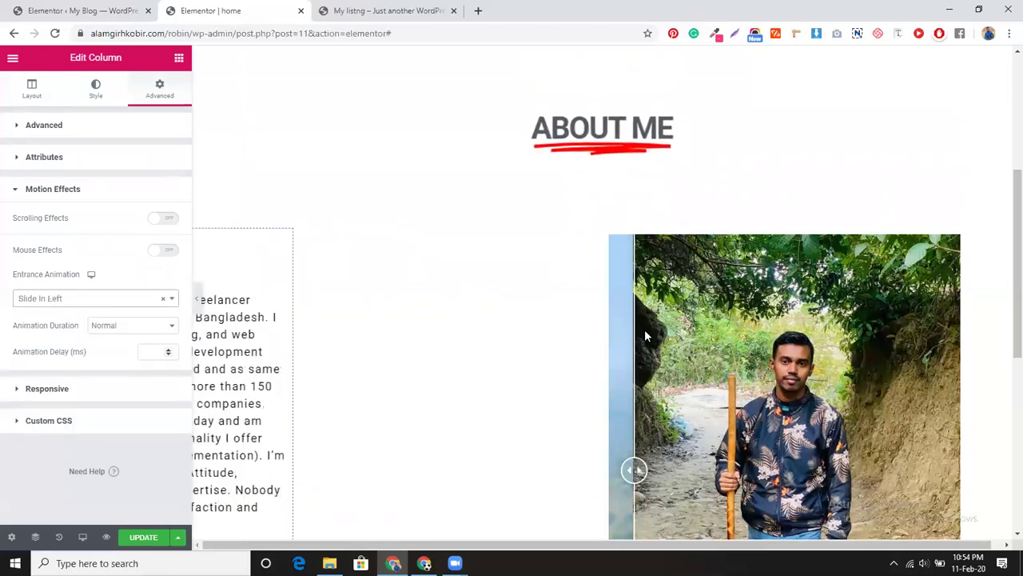
# Set the entrance animation of the About section's image comparison column to Slide In Right.
pyautogui.click(609, 237)
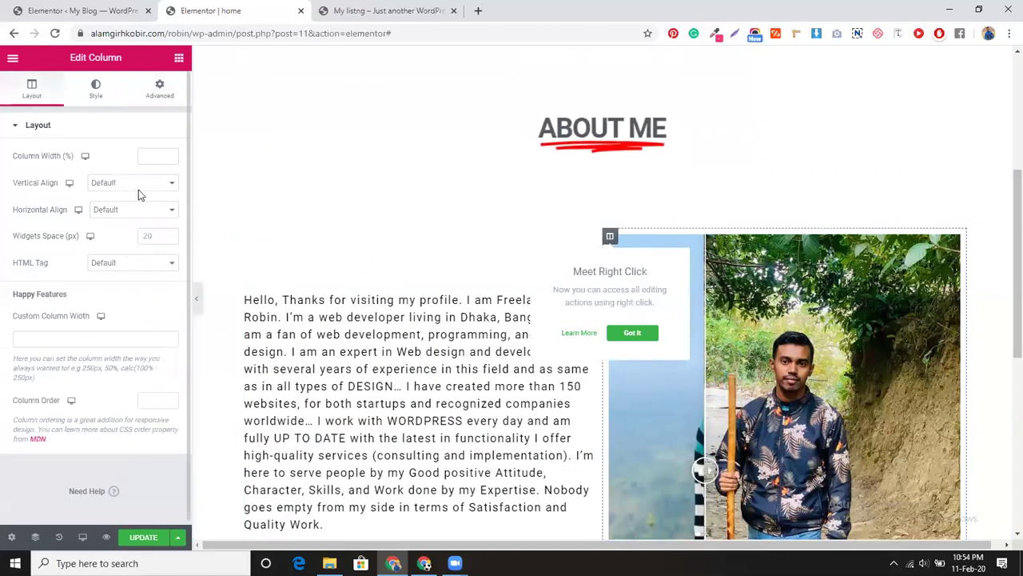
pyautogui.click(162, 88)
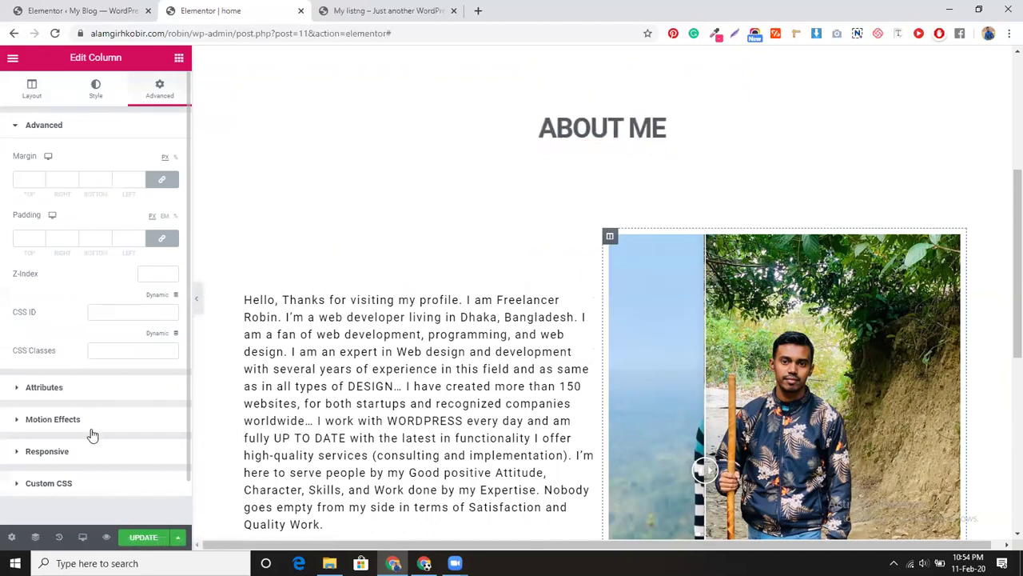
pyautogui.scroll(-1, 92, 416)
pyautogui.click(97, 373)
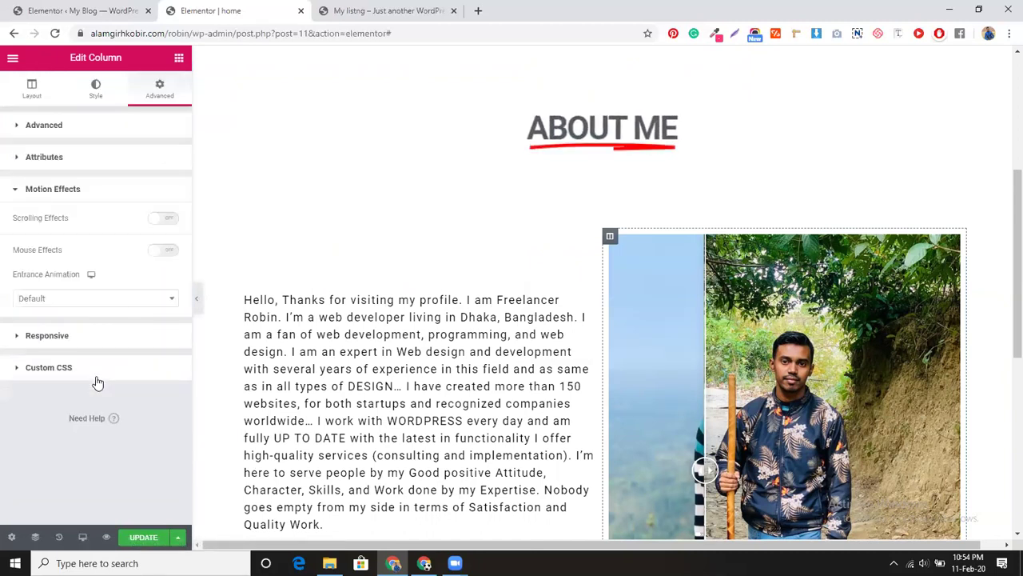
pyautogui.click(108, 298)
pyautogui.scroll(-5, 80, 398)
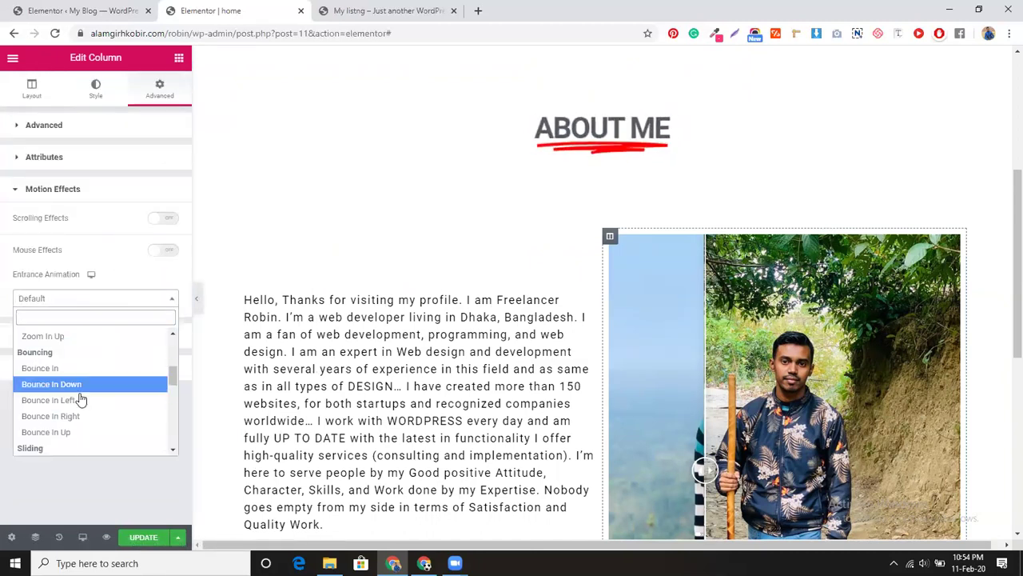
pyautogui.click(84, 371)
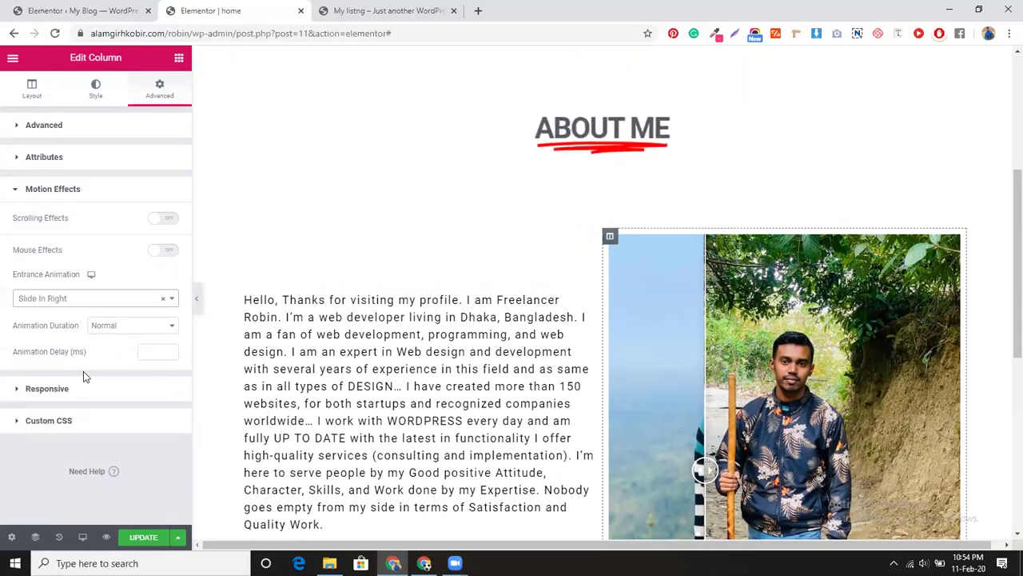
# Review the About section's layout and check the MY Skills section on the reference site.
pyautogui.scroll(-1, 470, 367)
pyautogui.scroll(-3, 470, 366)
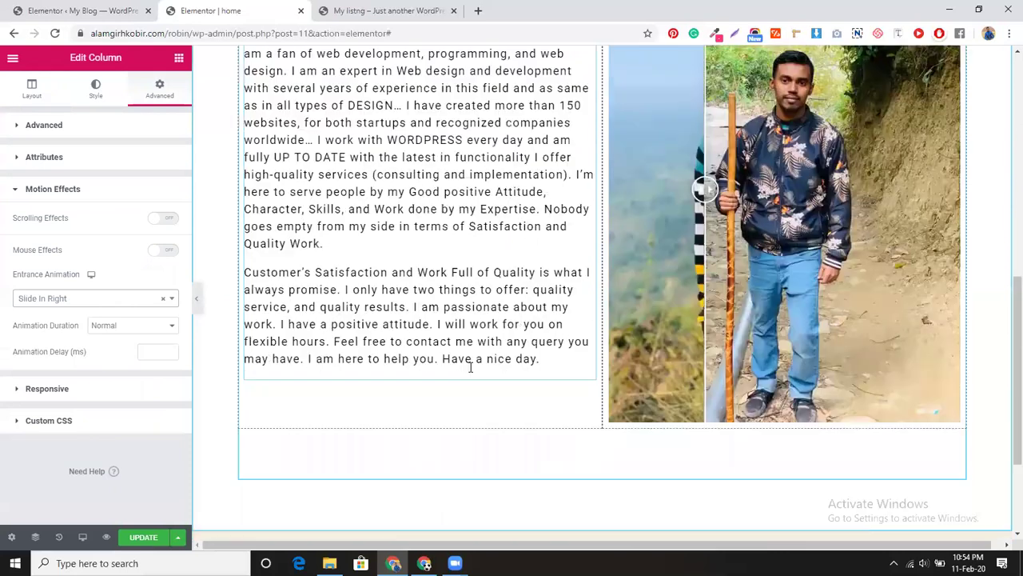
pyautogui.scroll(2, 470, 367)
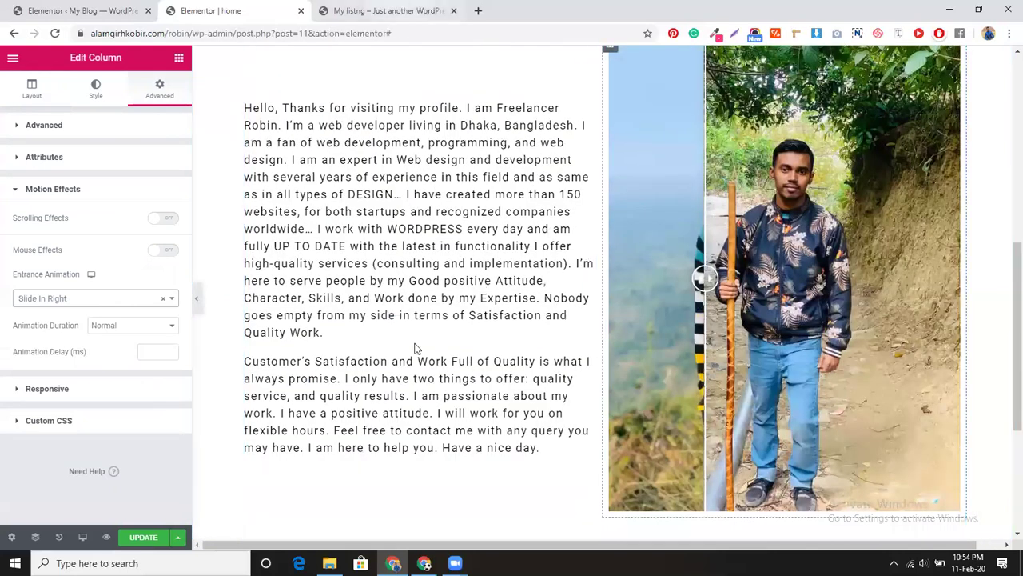
pyautogui.hotkey('ctrl', 'Tab')
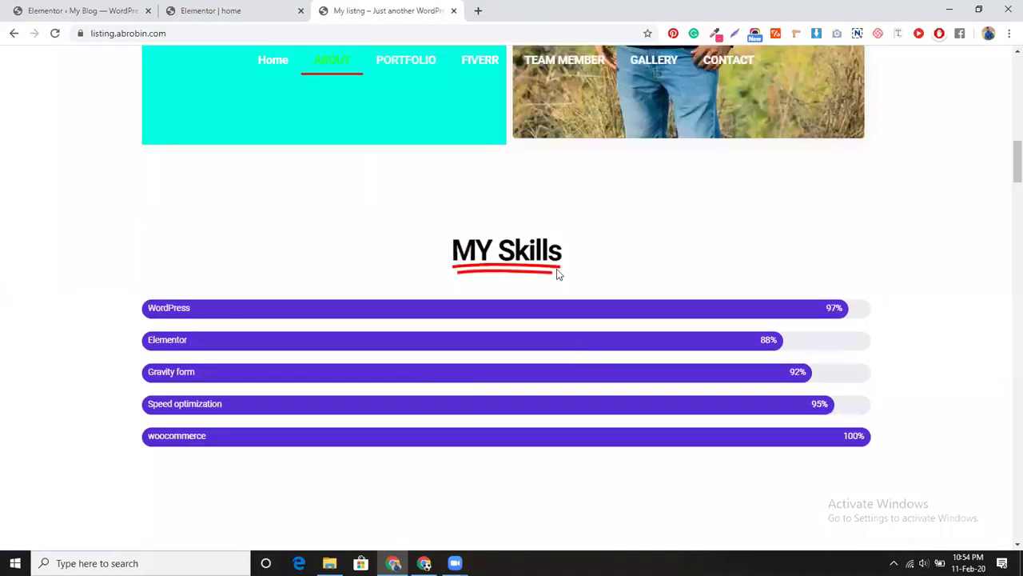
pyautogui.click(258, 8)
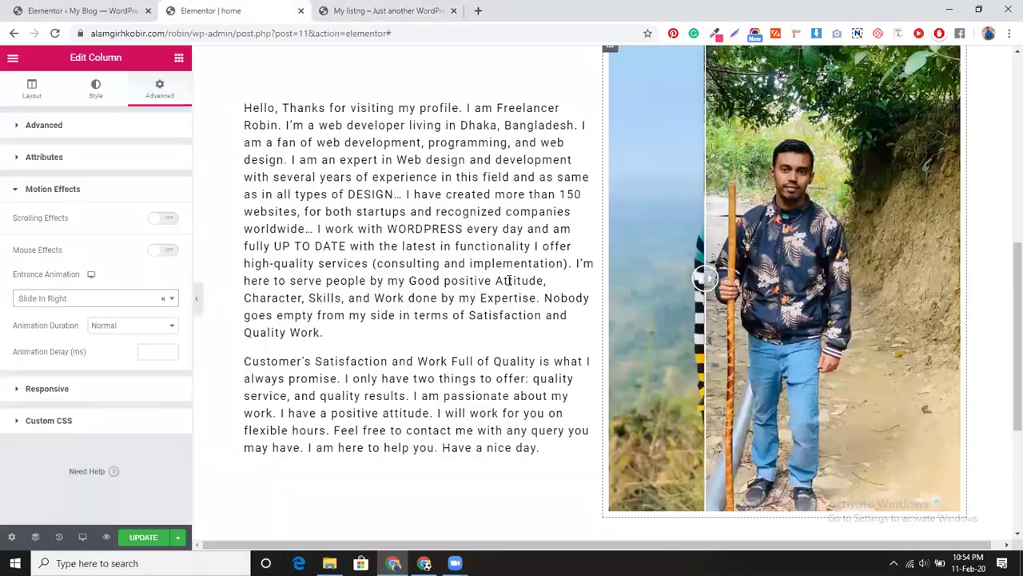
pyautogui.scroll(-2, 495, 279)
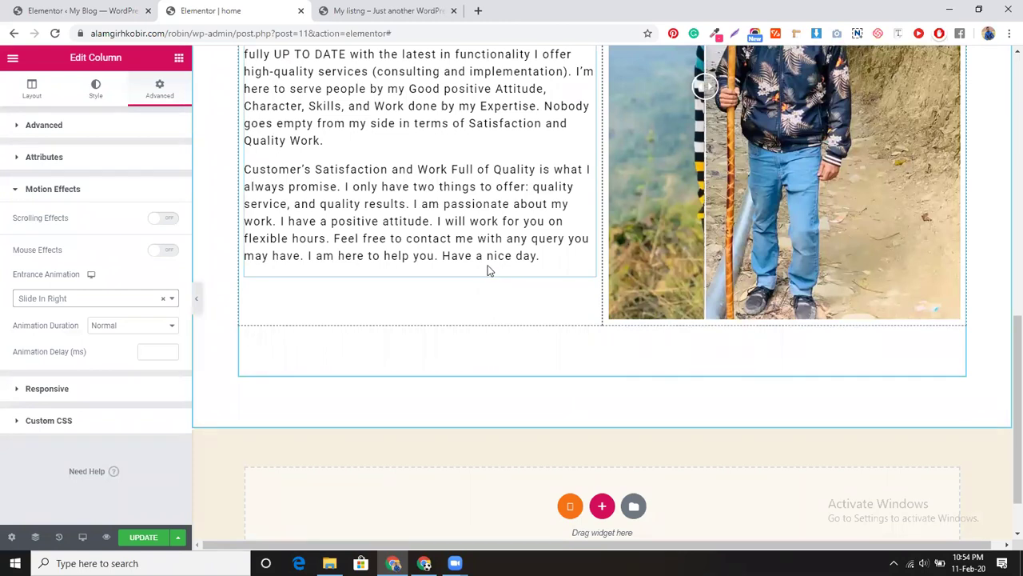
pyautogui.scroll(2, 490, 271)
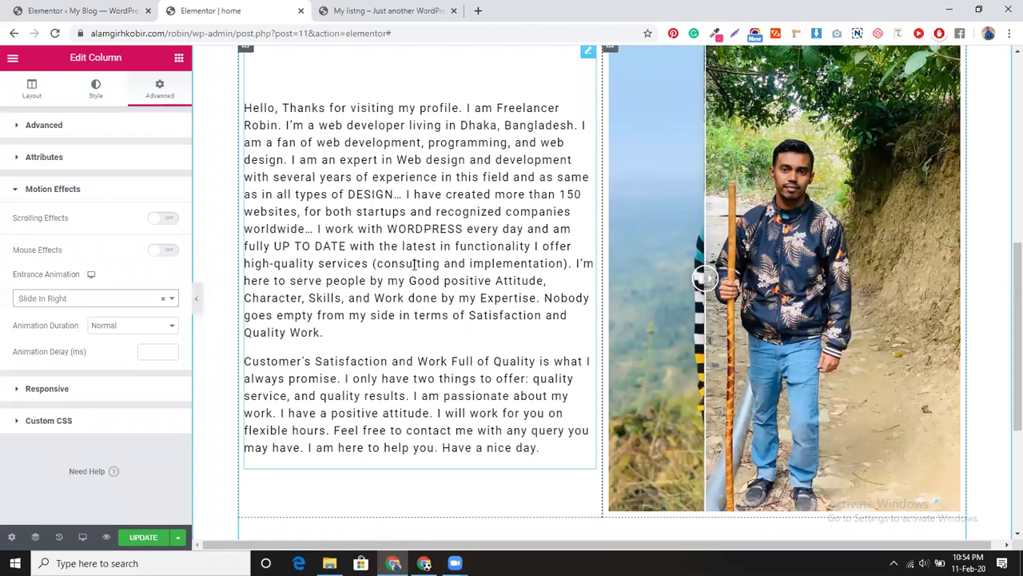
pyautogui.scroll(-1, 415, 264)
pyautogui.scroll(-2, 580, 321)
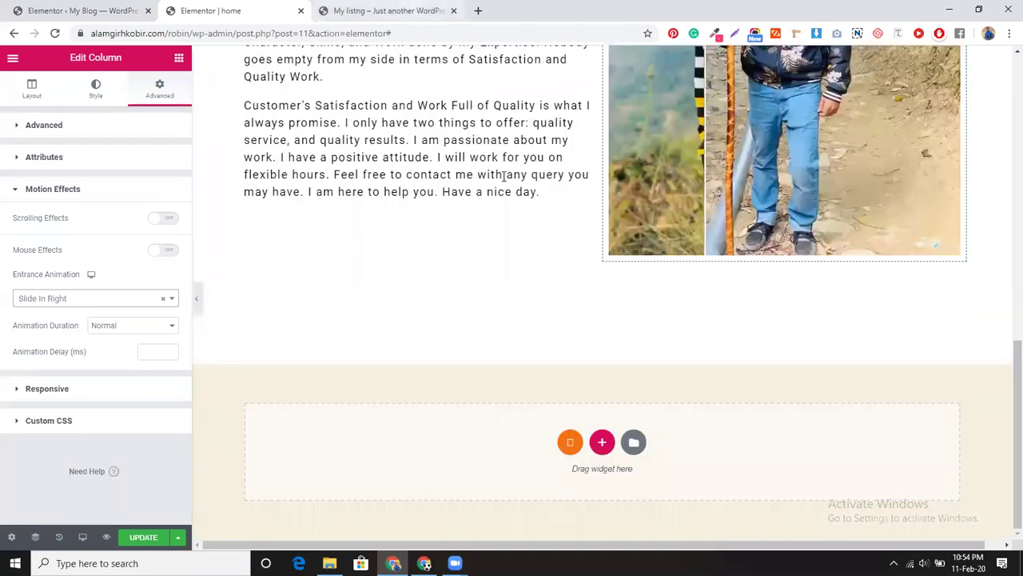
# Place a copy of the ABOUT ME animated headline at full width below the About section's text and image columns.
pyautogui.scroll(5, 535, 229)
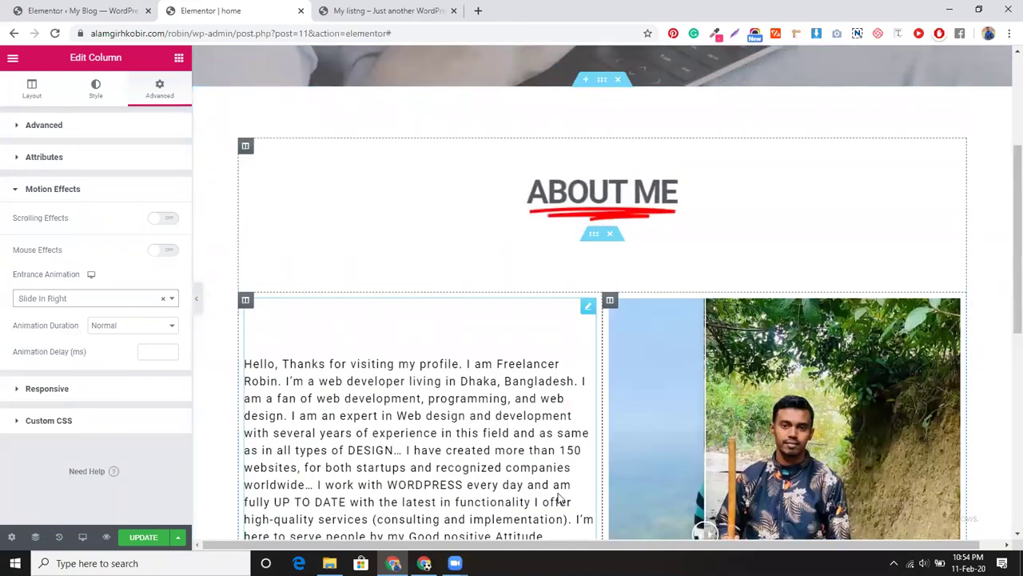
pyautogui.rightClick(514, 186)
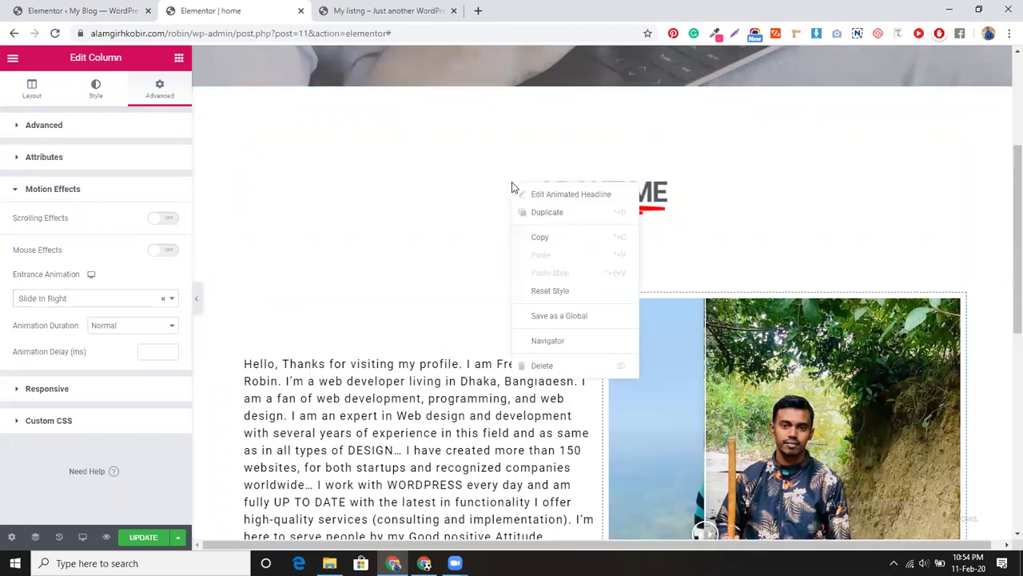
pyautogui.click(535, 233)
pyautogui.scroll(-6, 528, 282)
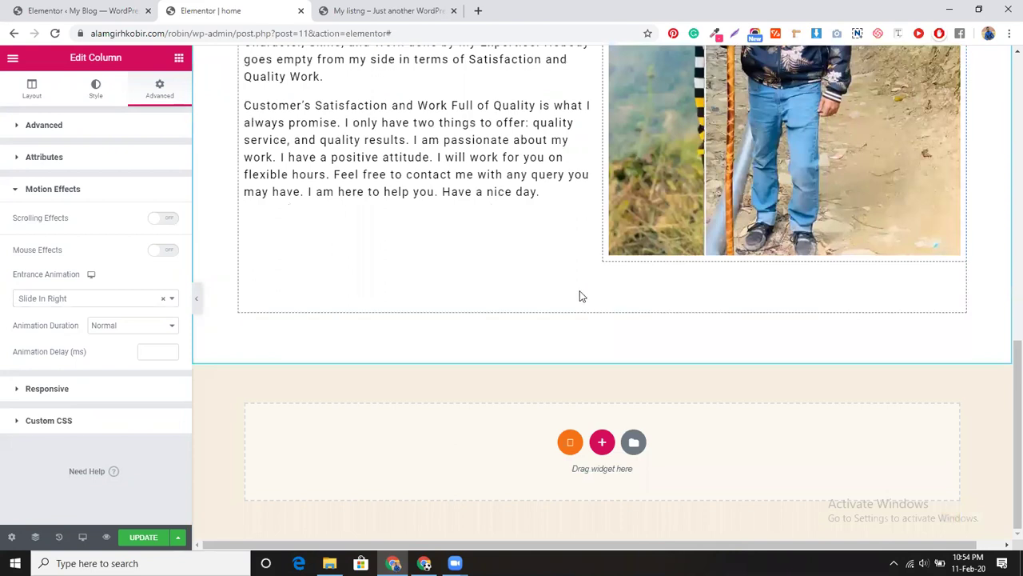
pyautogui.rightClick(582, 295)
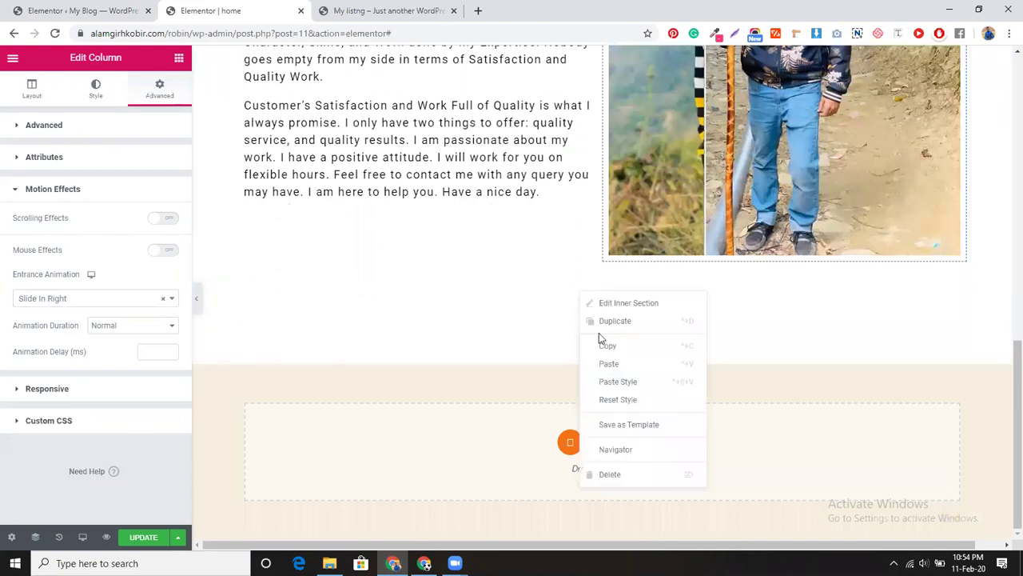
pyautogui.click(611, 365)
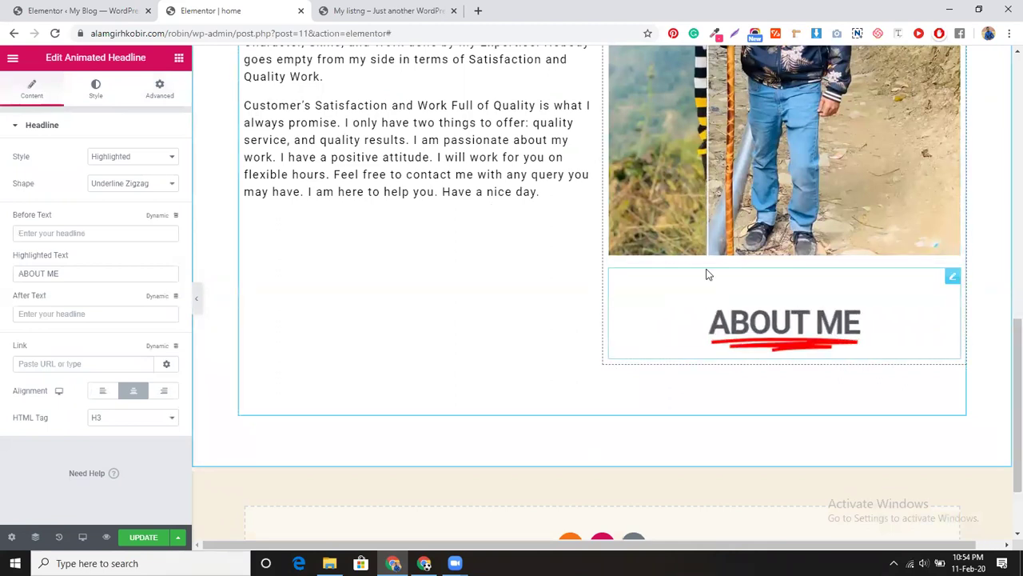
pyautogui.moveTo(691, 291); pyautogui.dragTo(629, 347)
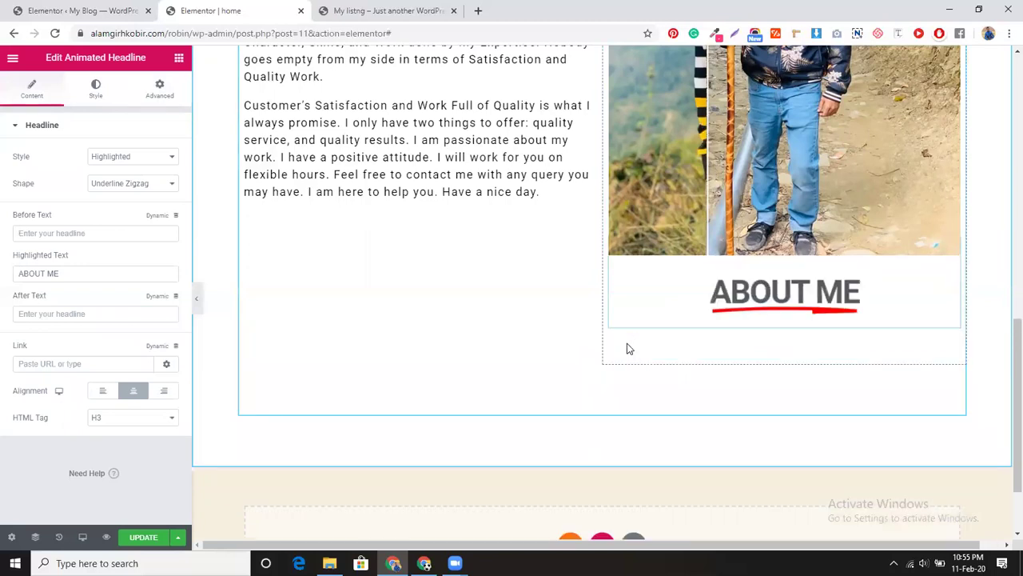
pyautogui.moveTo(647, 304); pyautogui.dragTo(537, 270)
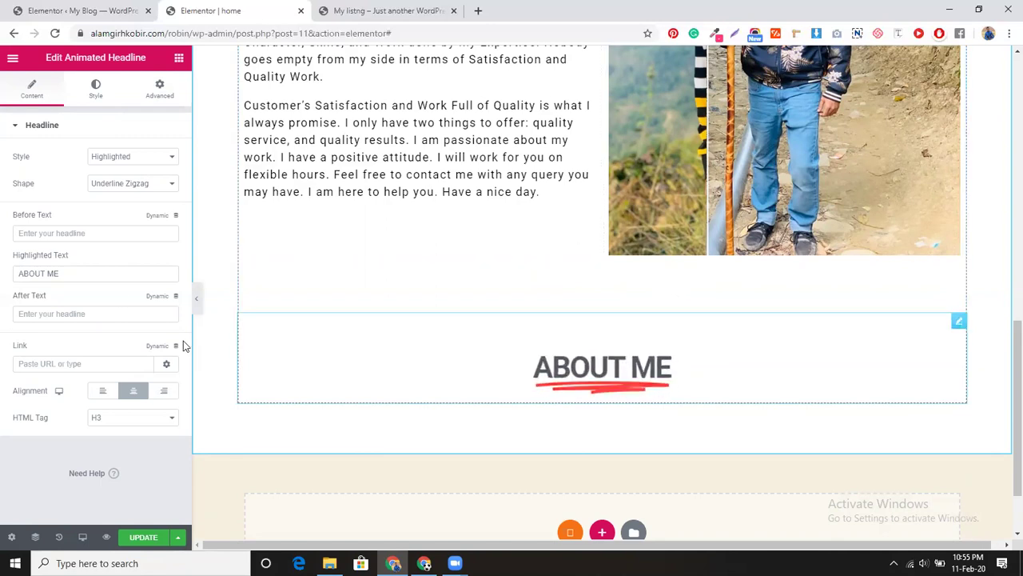
# Change the copied headline's highlighted text to "My Skill".
pyautogui.doubleClick(104, 277)
pyautogui.hotkey('ctrl', 'a')
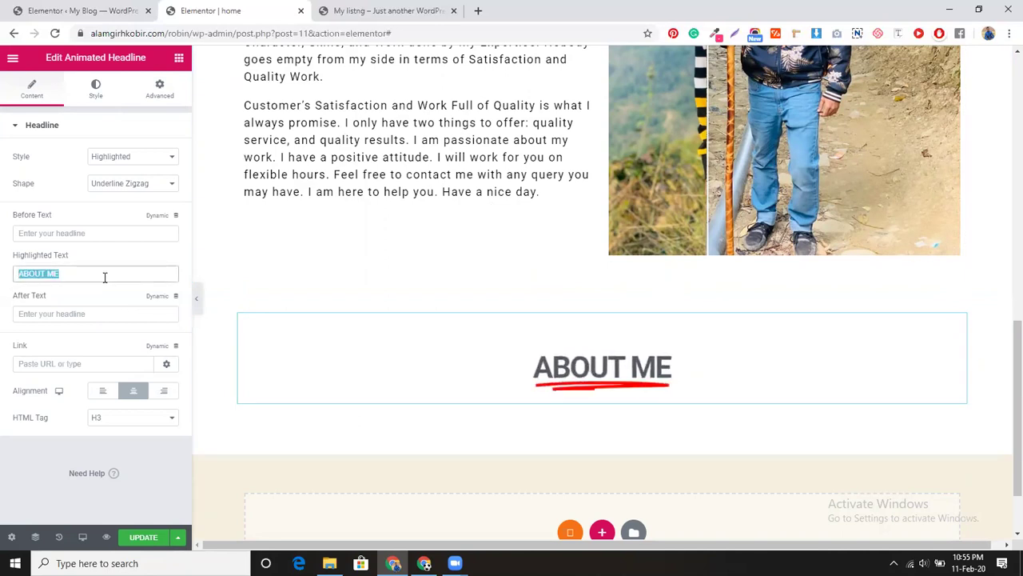
pyautogui.write('My')
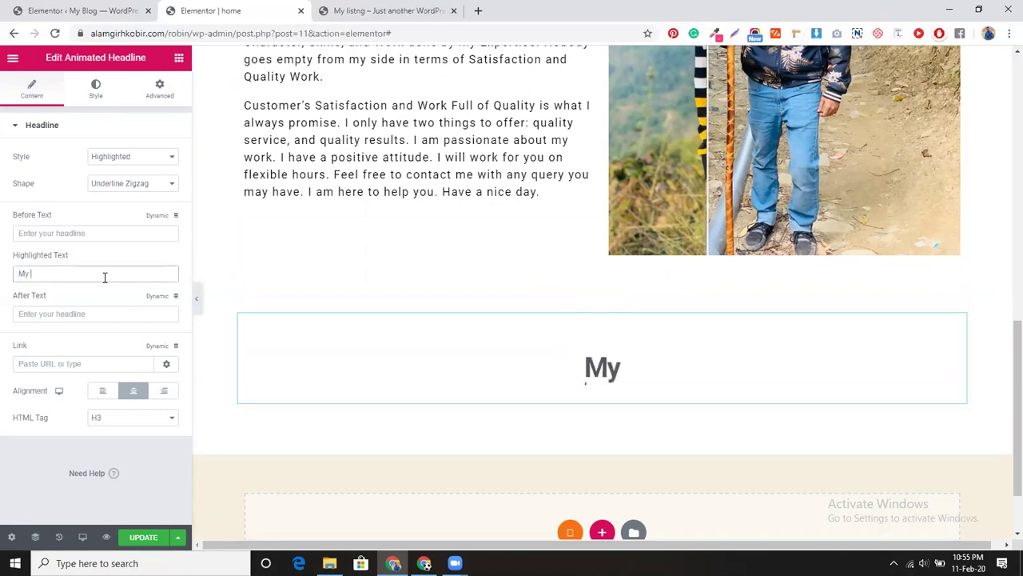
pyautogui.write(' Skill')
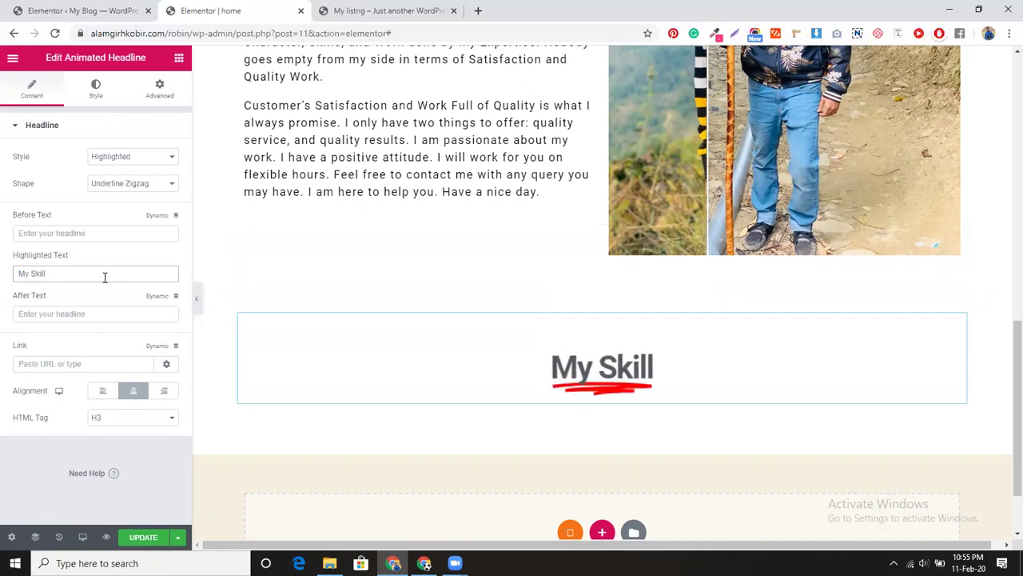
# Compare the My Skill headline with the ABOUT ME headline and the reference site's skill bars, and search the widgets for "pro".
pyautogui.click(97, 88)
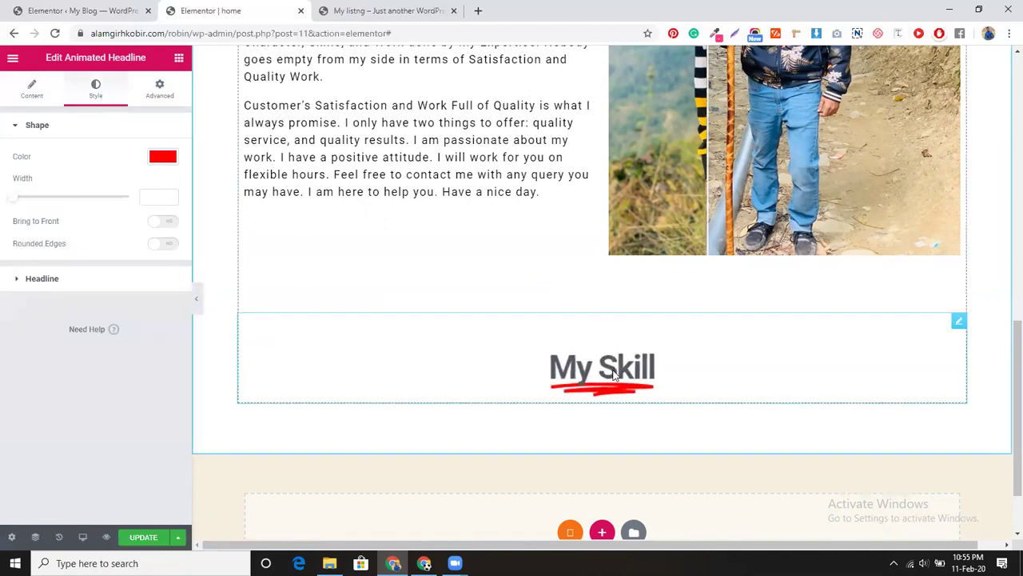
pyautogui.scroll(7, 614, 374)
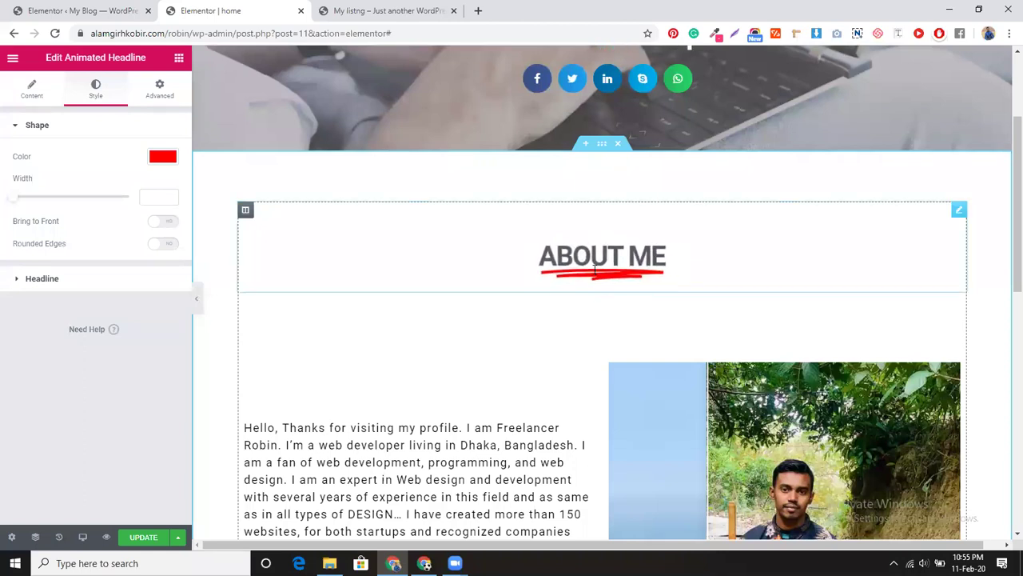
pyautogui.scroll(-6, 552, 345)
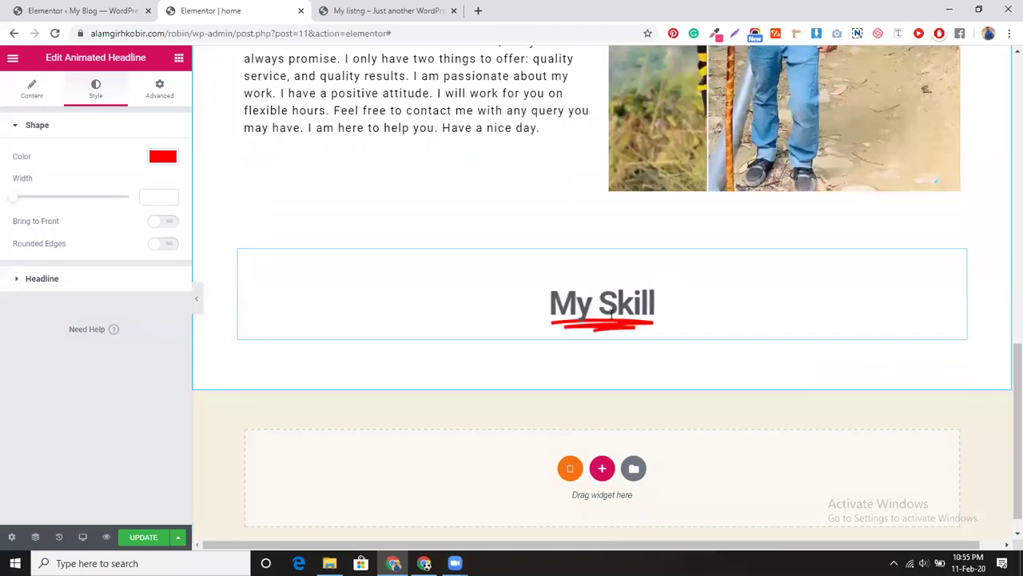
pyautogui.hotkey('ctrl', 'Tab')
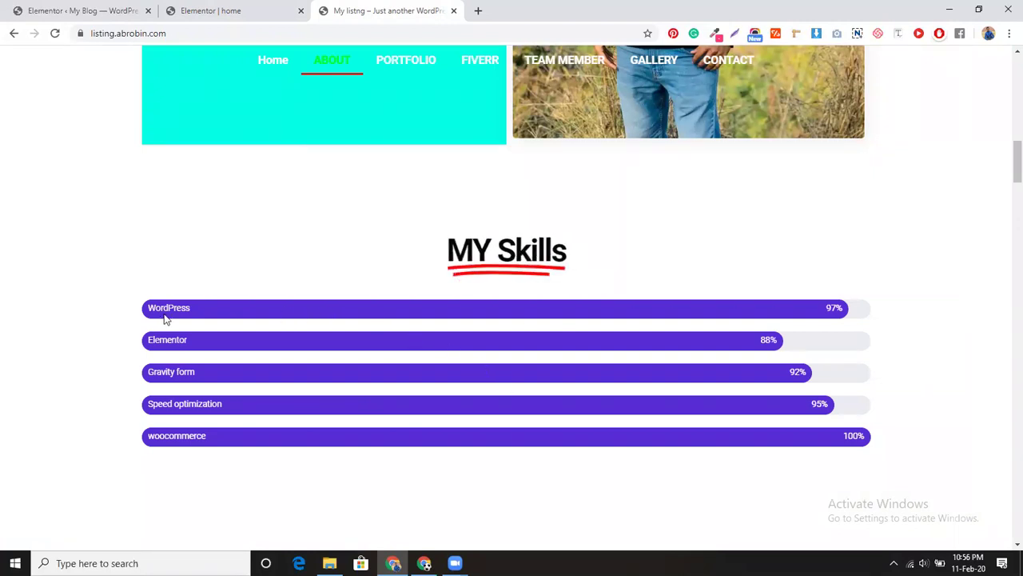
pyautogui.click(272, 10)
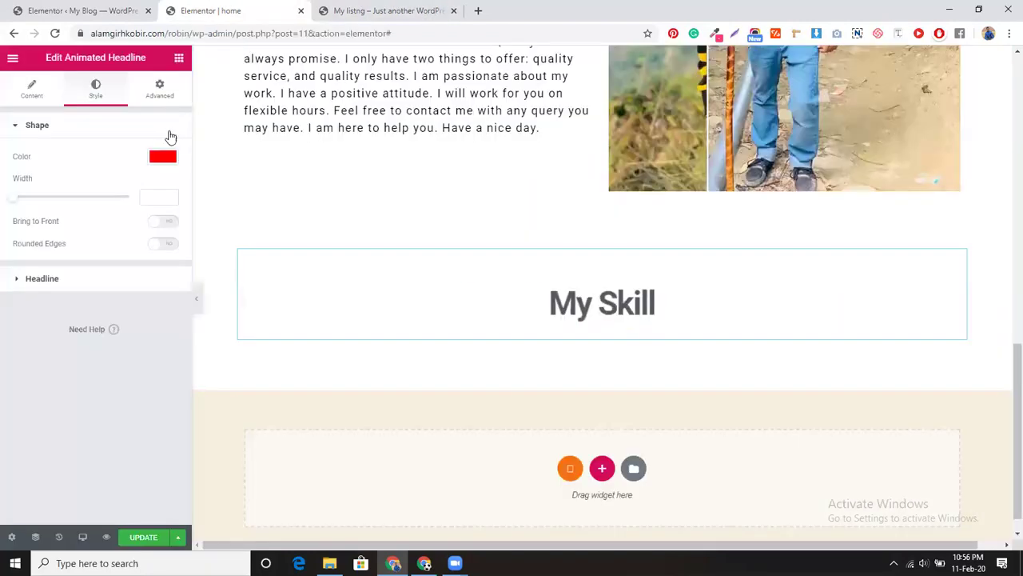
pyautogui.click(179, 59)
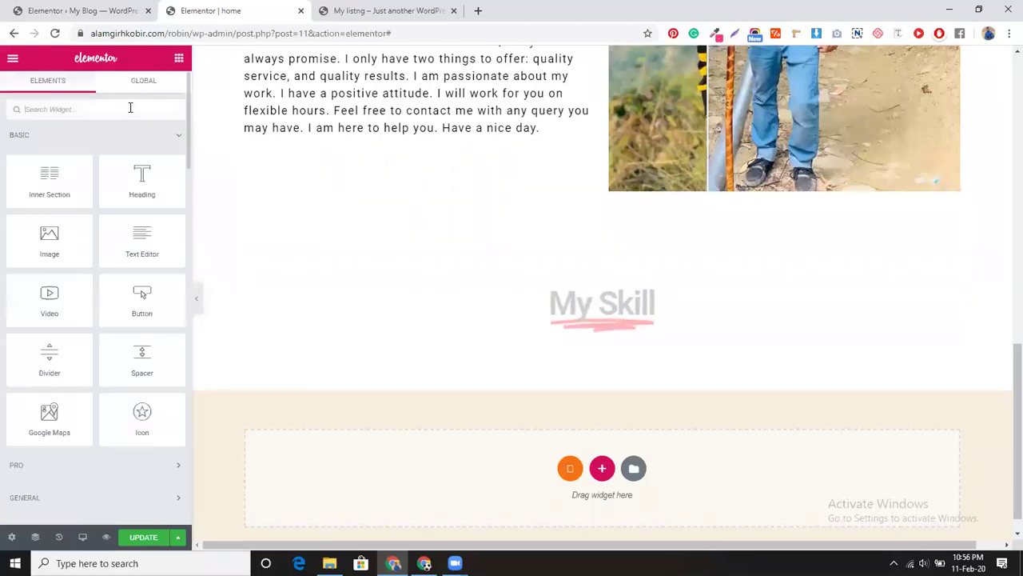
pyautogui.write('pro')
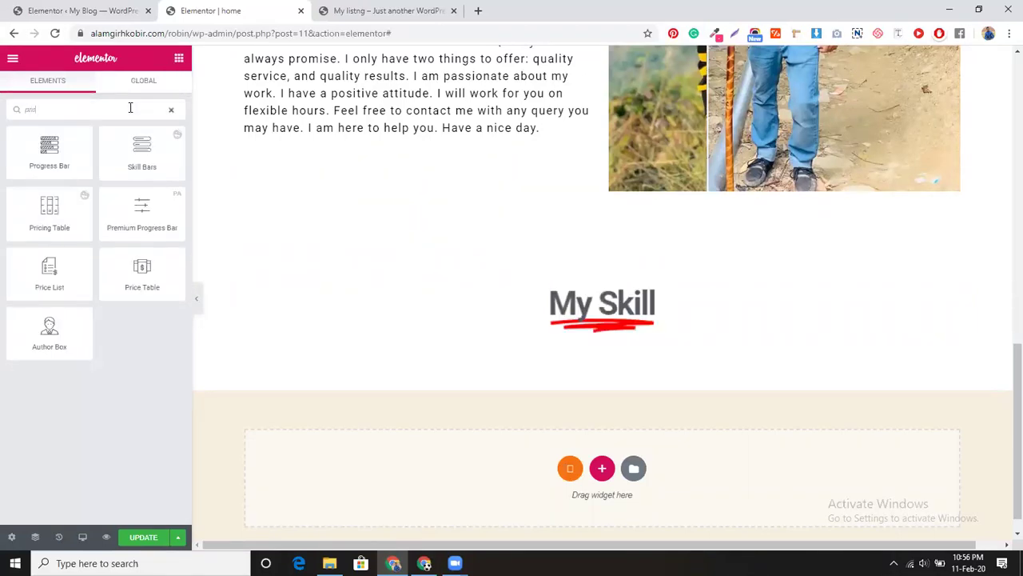
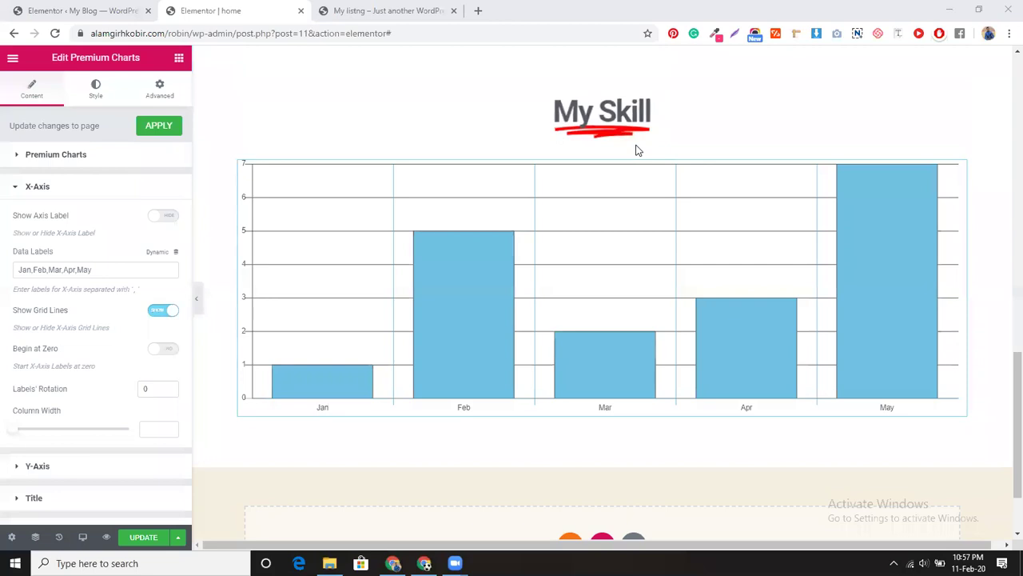
# Delete the Premium Charts widget below the My Skill headline.
pyautogui.click(959, 171)
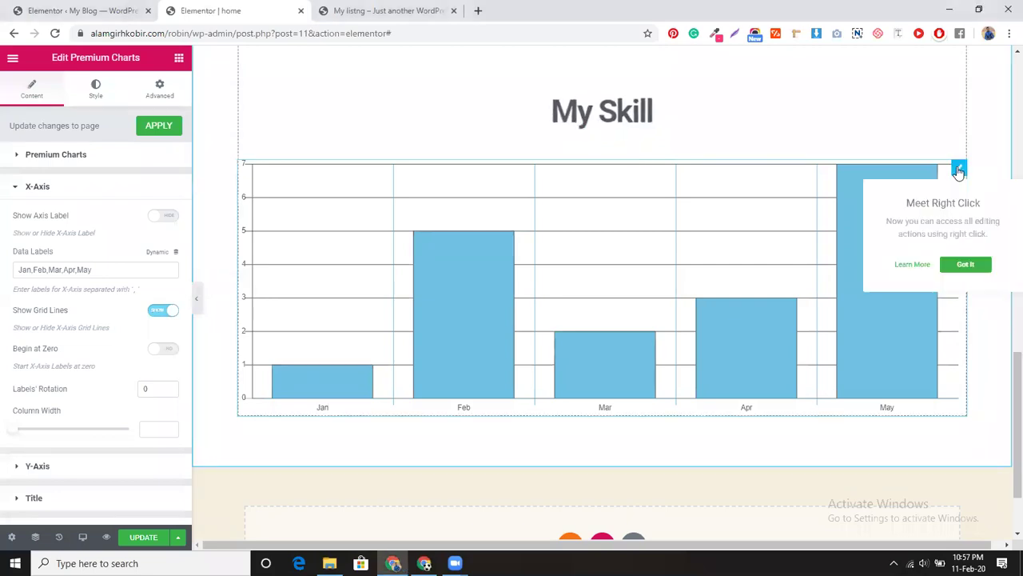
pyautogui.rightClick(959, 172)
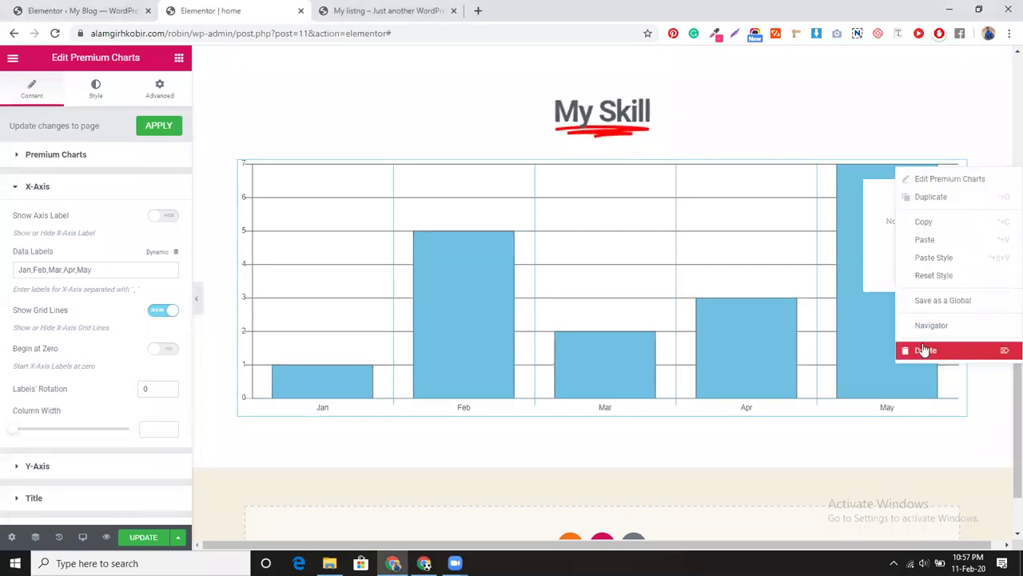
pyautogui.press('Delete')
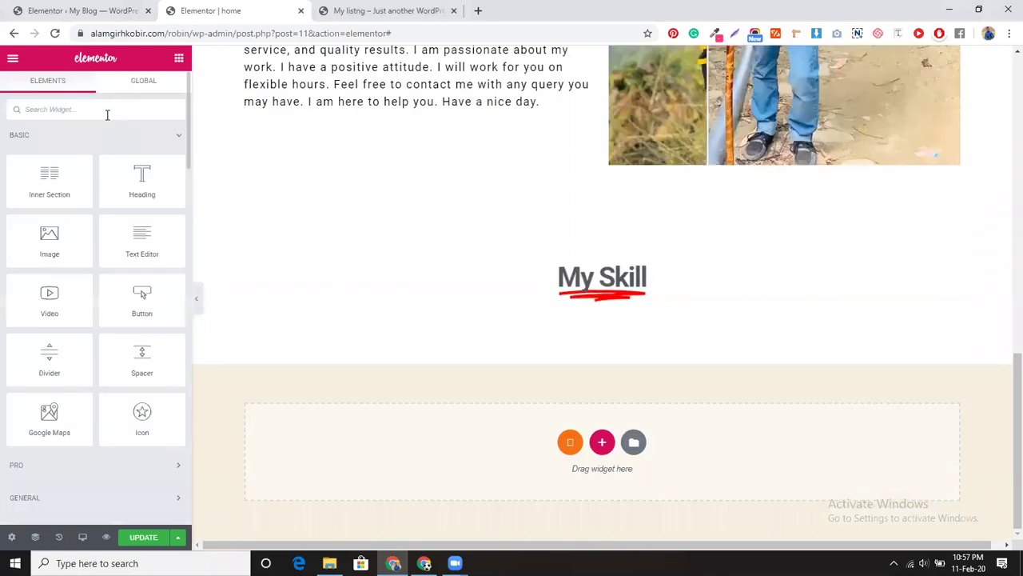
# Find the Progress Bar widget and place it directly below the My Skill headline.
pyautogui.click(107, 115)
pyautogui.write('progr')
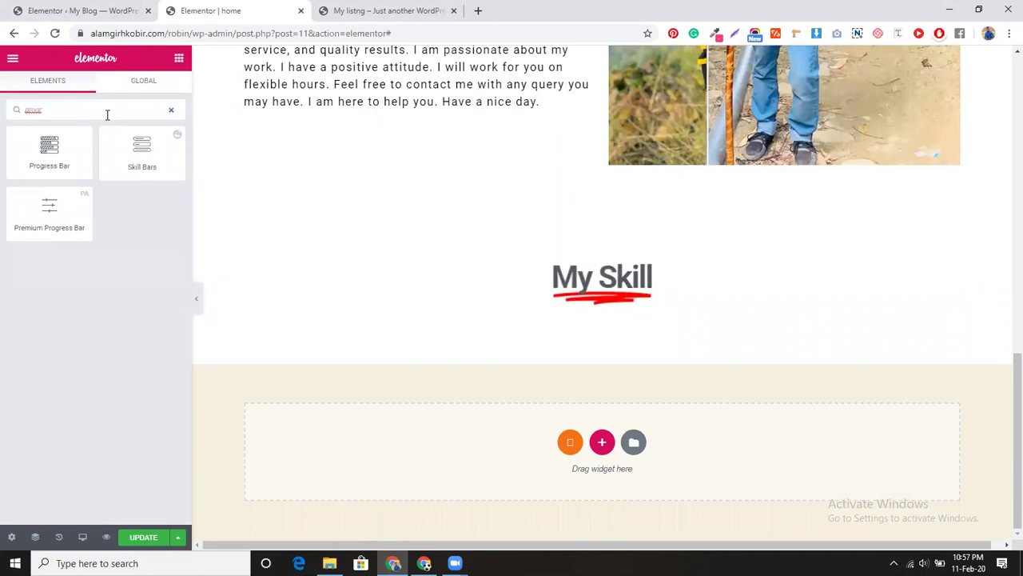
pyautogui.moveTo(49, 152); pyautogui.dragTo(417, 297)
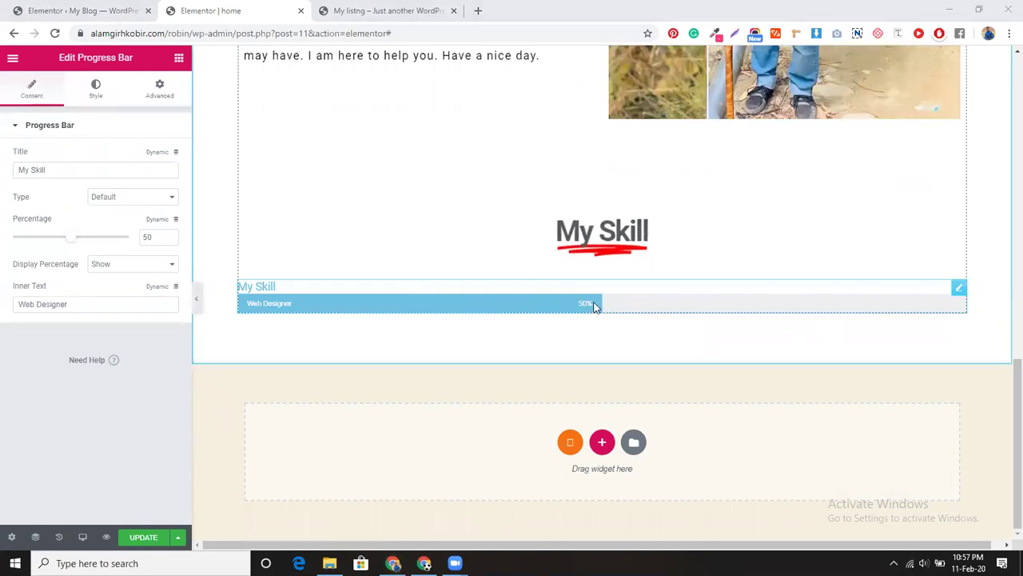
# Find the Premium Progress Bar widget and place it below the Web Designer progress bar.
pyautogui.click(178, 59)
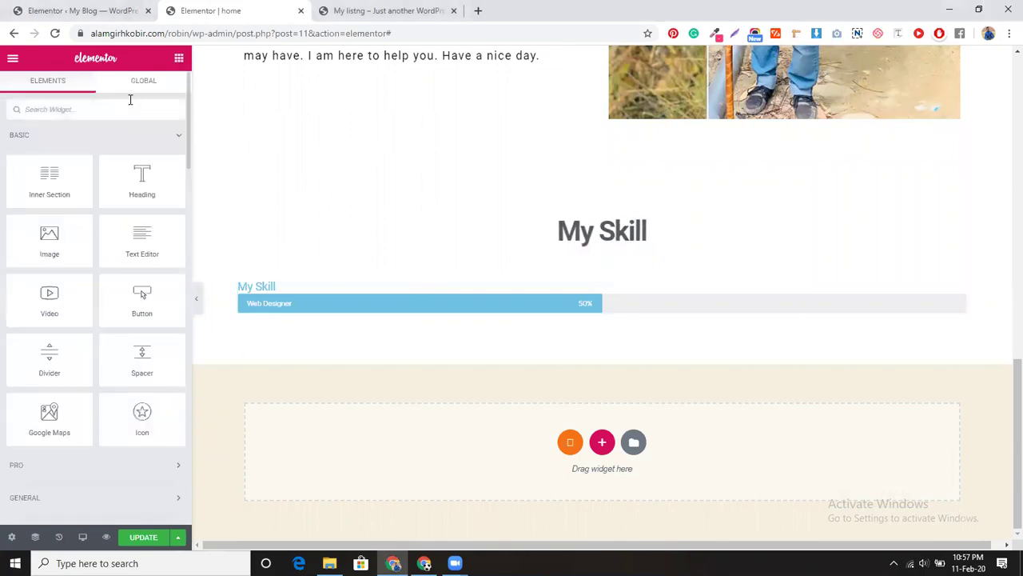
pyautogui.click(130, 103)
pyautogui.write('pro')
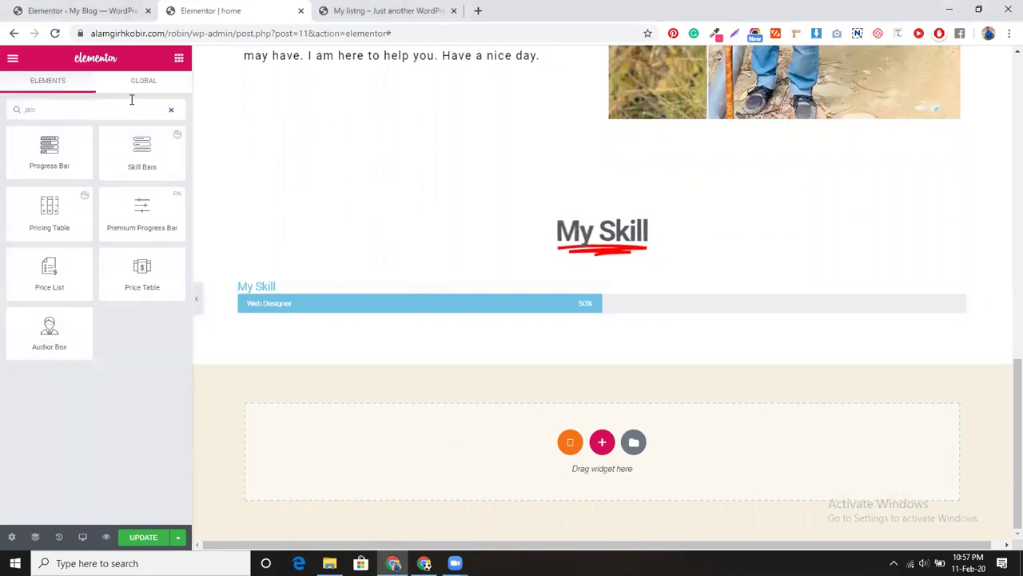
pyautogui.moveTo(141, 215); pyautogui.dragTo(562, 310)
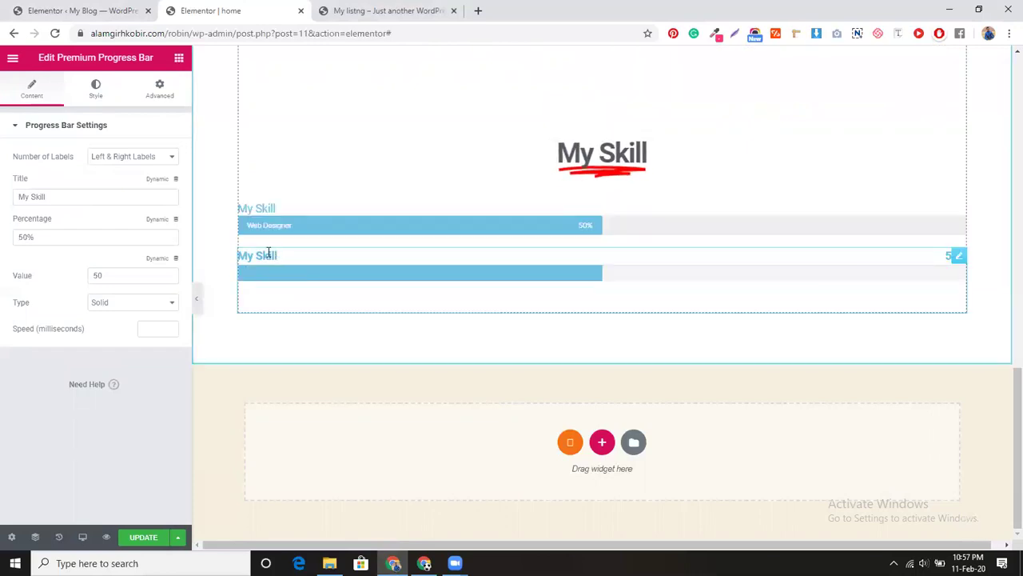
# Find the Skill Bars widget and place it below the two progress bars in the My Skill area.
pyautogui.click(179, 58)
pyautogui.click(120, 104)
pyautogui.write('p')
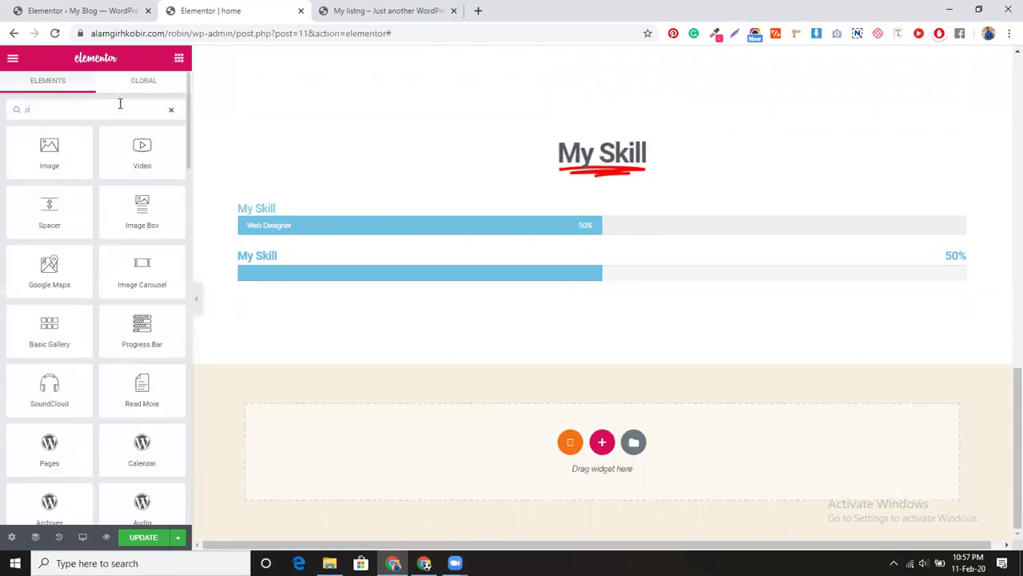
pyautogui.write('rog')
pyautogui.moveTo(144, 152); pyautogui.dragTo(538, 285)
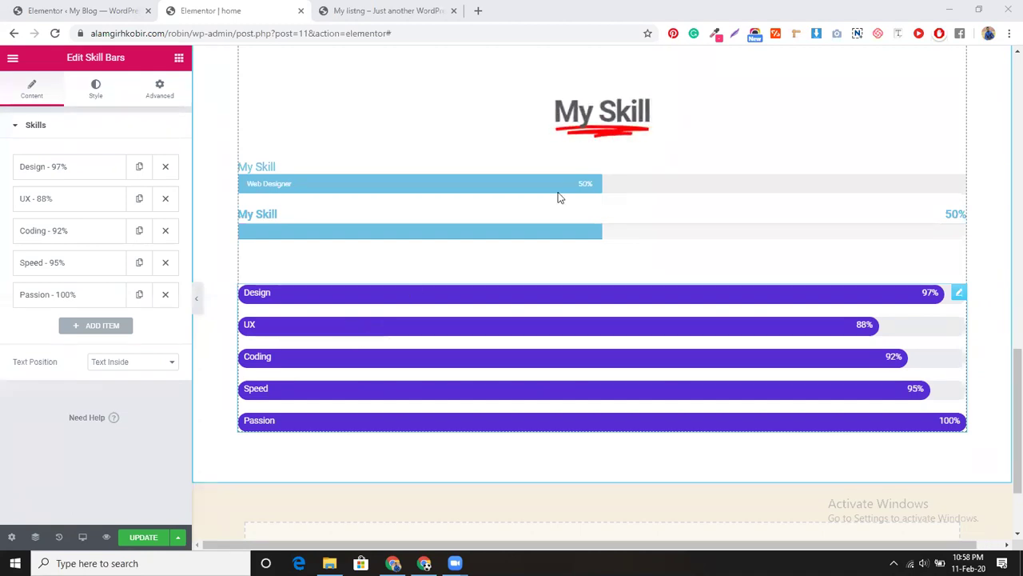
# Delete the Progress Bar and Premium Progress Bar widgets, keeping only the Skill Bars under the My Skill headline.
pyautogui.rightClick(957, 164)
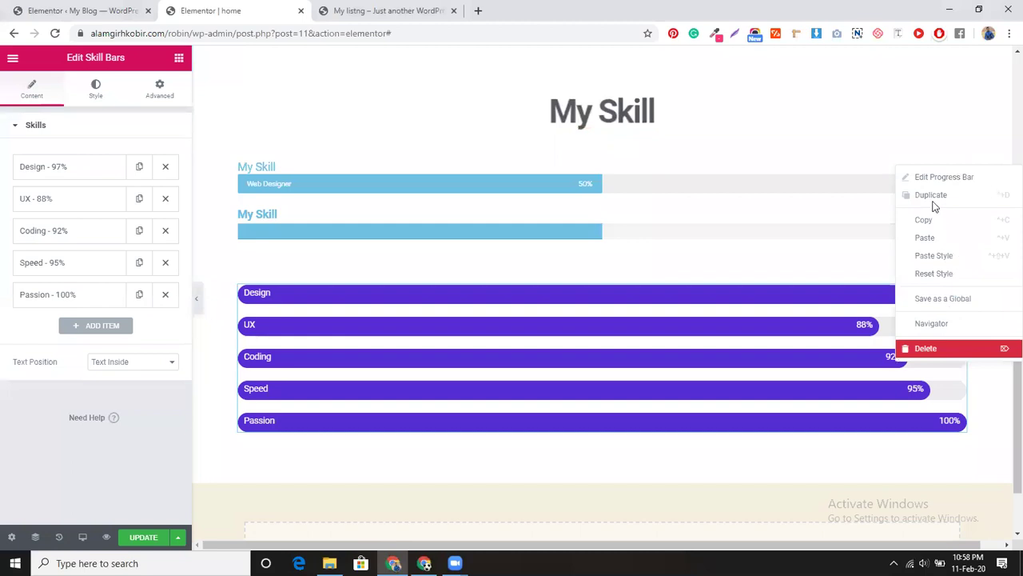
pyautogui.press('Delete')
pyautogui.rightClick(957, 168)
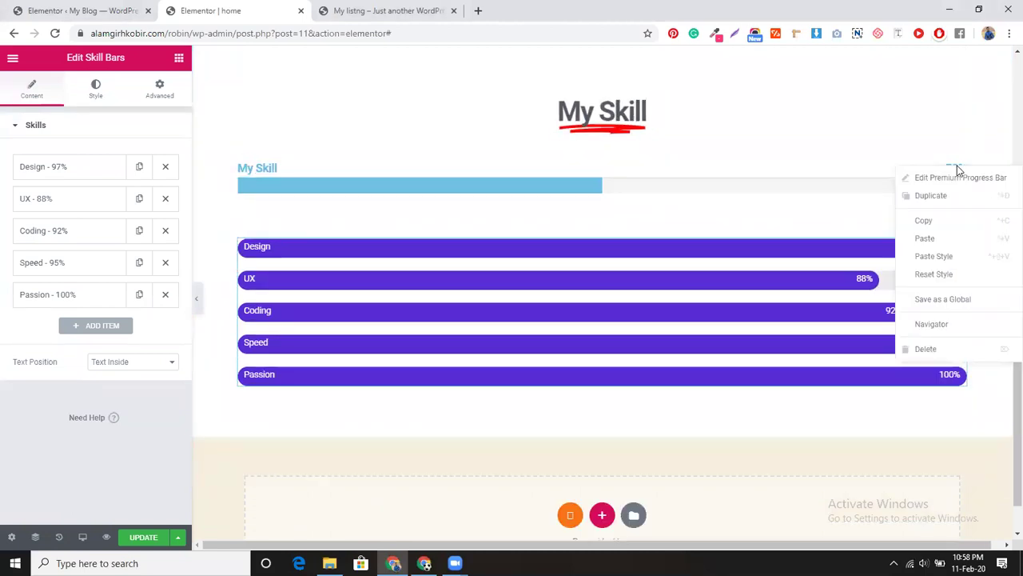
pyautogui.click(933, 349)
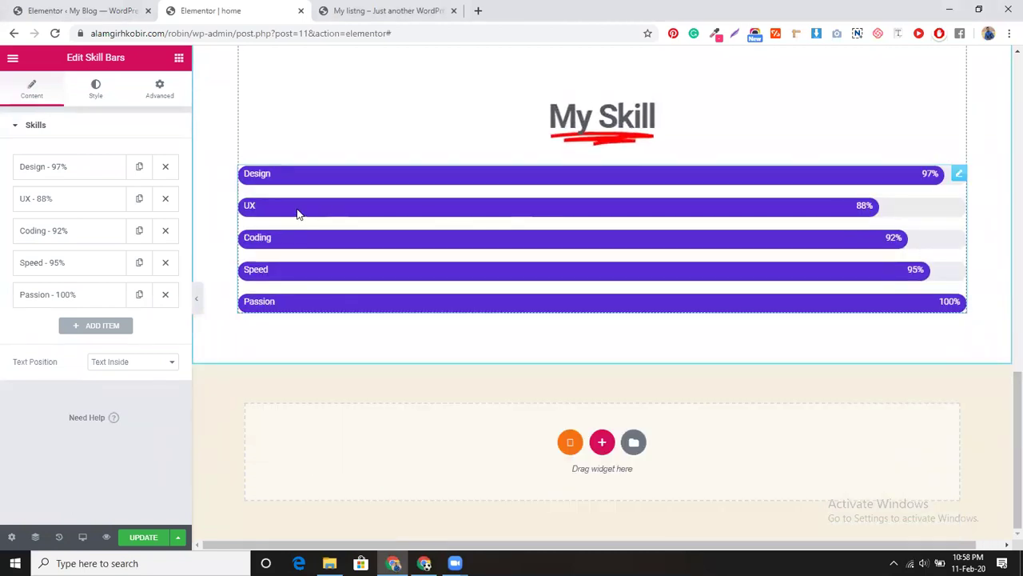
# Rename the first skill bar from Design to "wordpress" and set its level to 100.
pyautogui.click(55, 174)
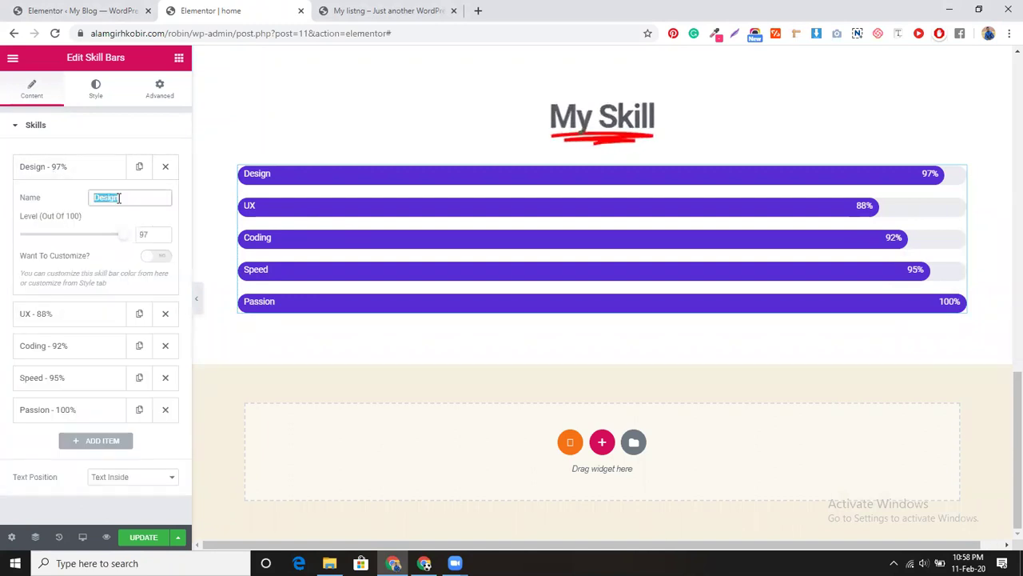
pyautogui.write('W0o')
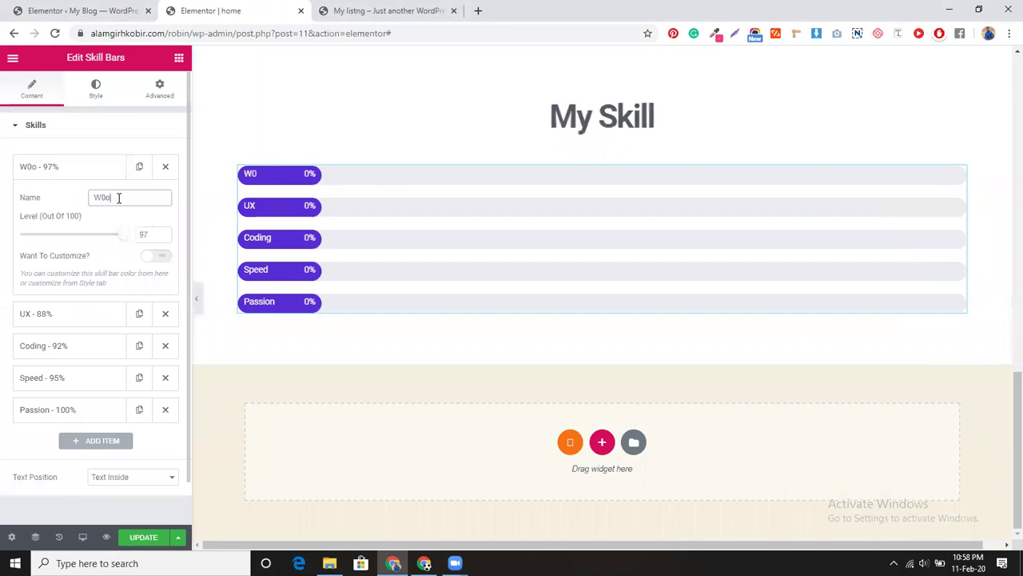
pyautogui.write('rdpress')
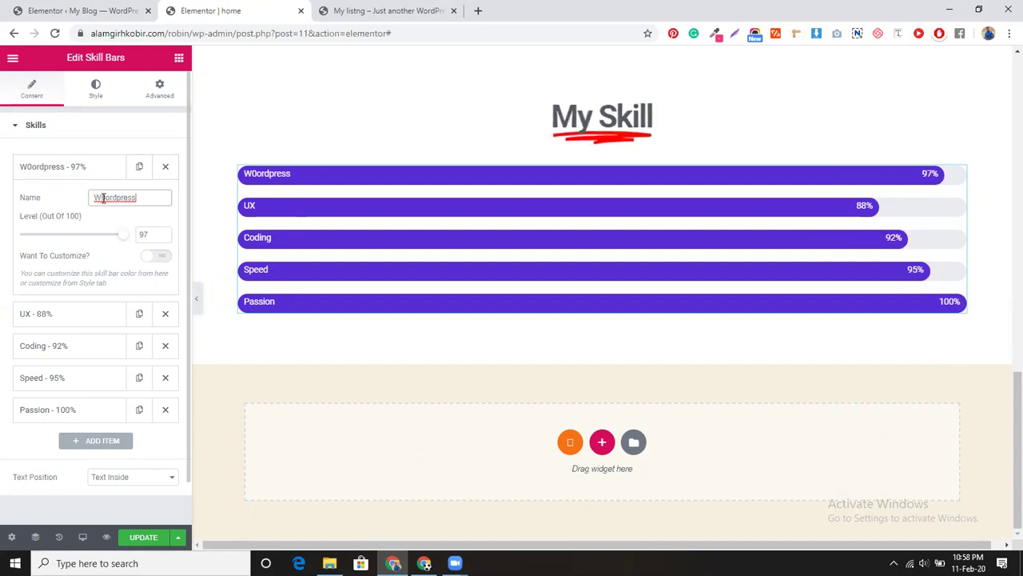
pyautogui.press('Home')
pyautogui.press('Delete')
pyautogui.write('o')
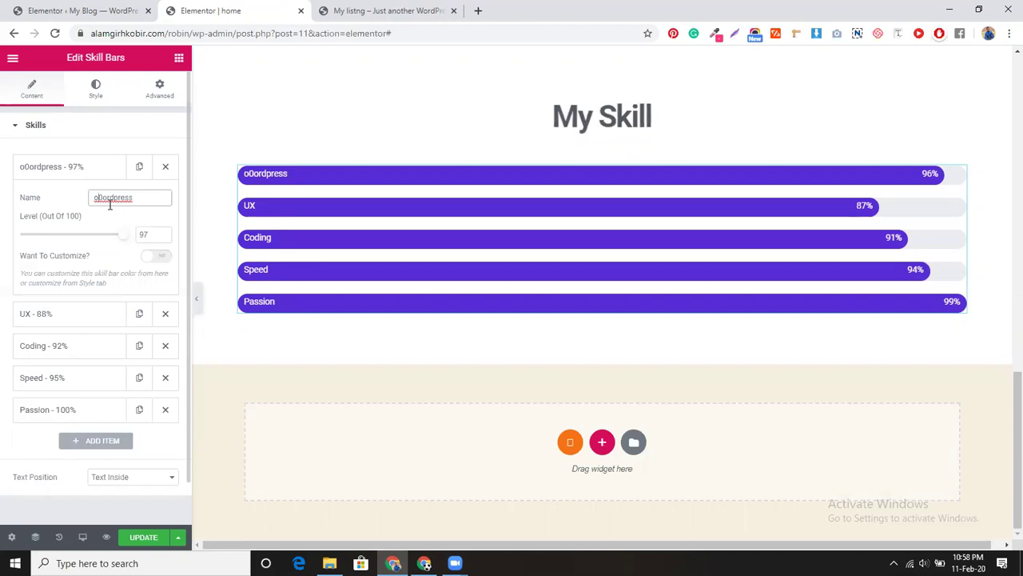
pyautogui.press('Delete')
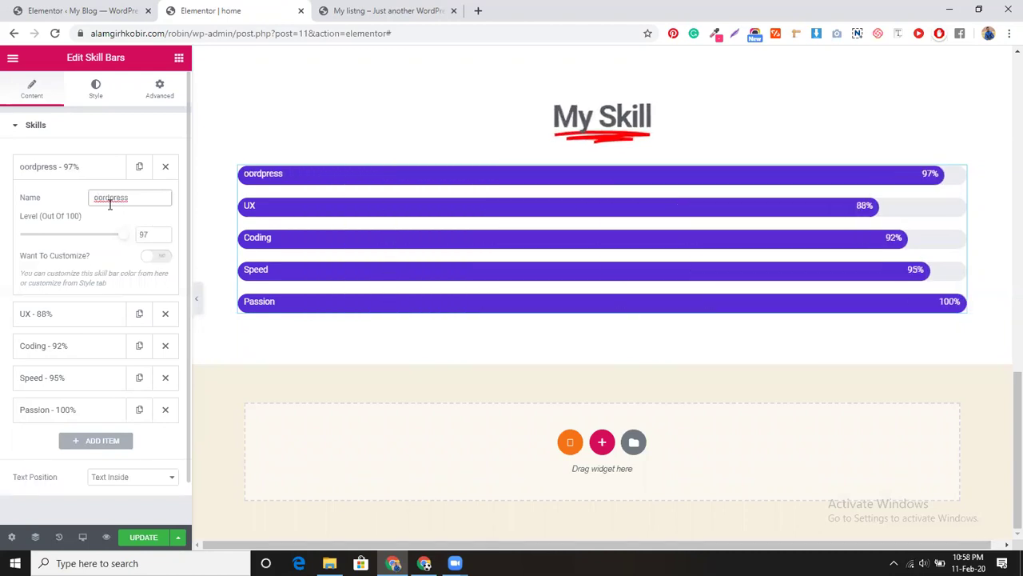
pyautogui.press('BackSpace')
pyautogui.write('w')
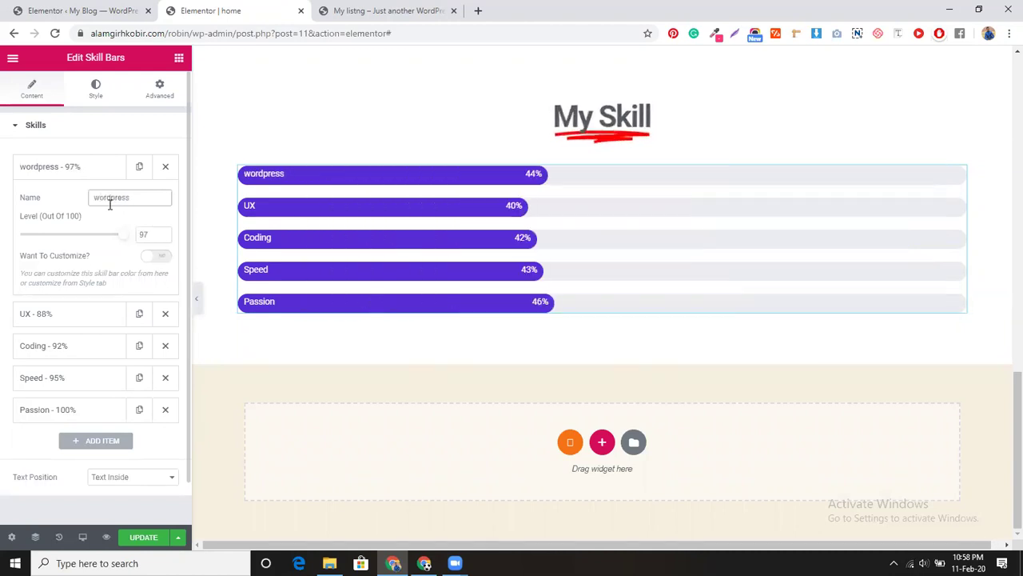
pyautogui.doubleClick(139, 232)
pyautogui.write('100')
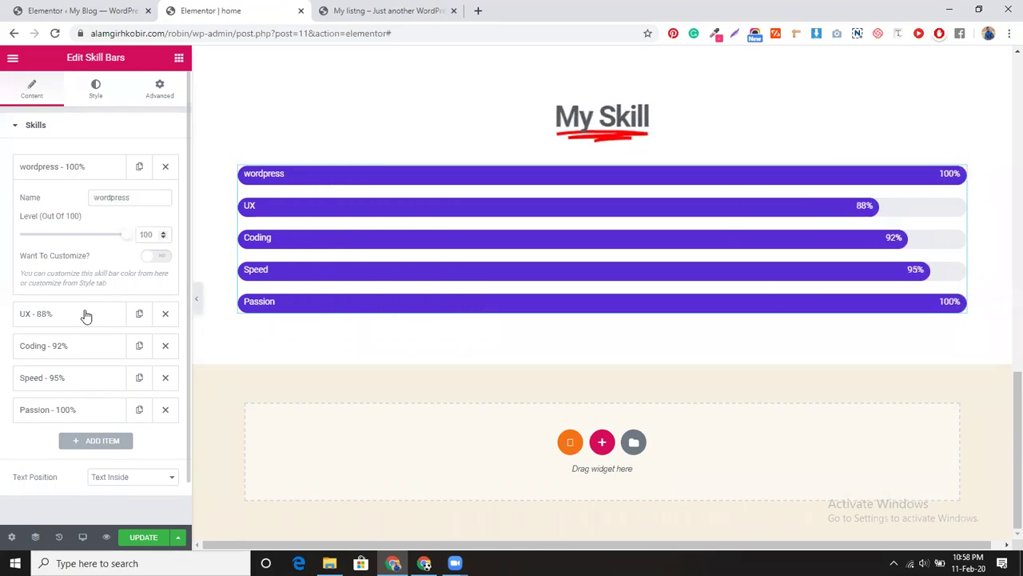
# Rename the UX skill bar to "Elementor" and set its level to 90.
pyautogui.click(86, 315)
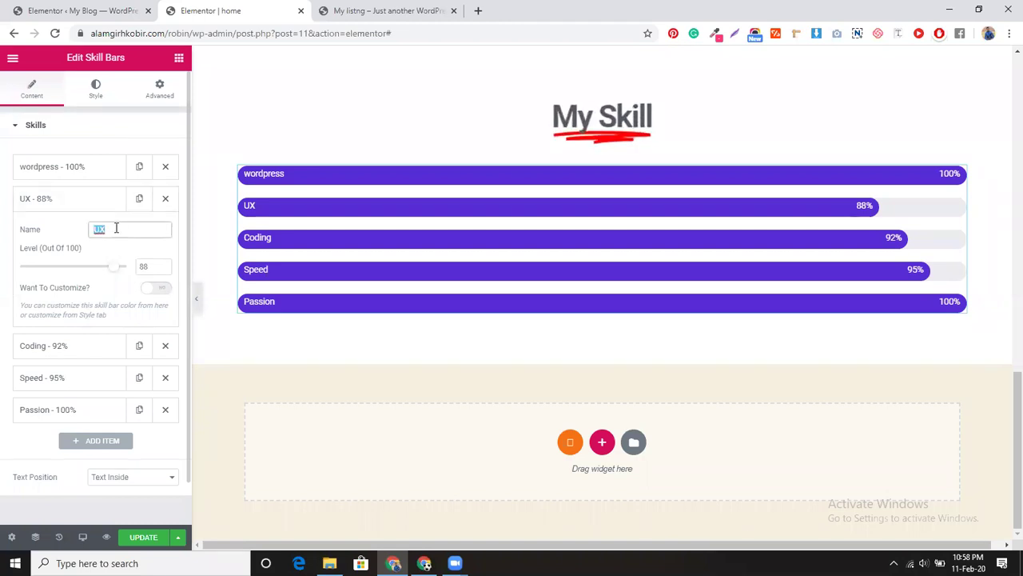
pyautogui.write('Ele')
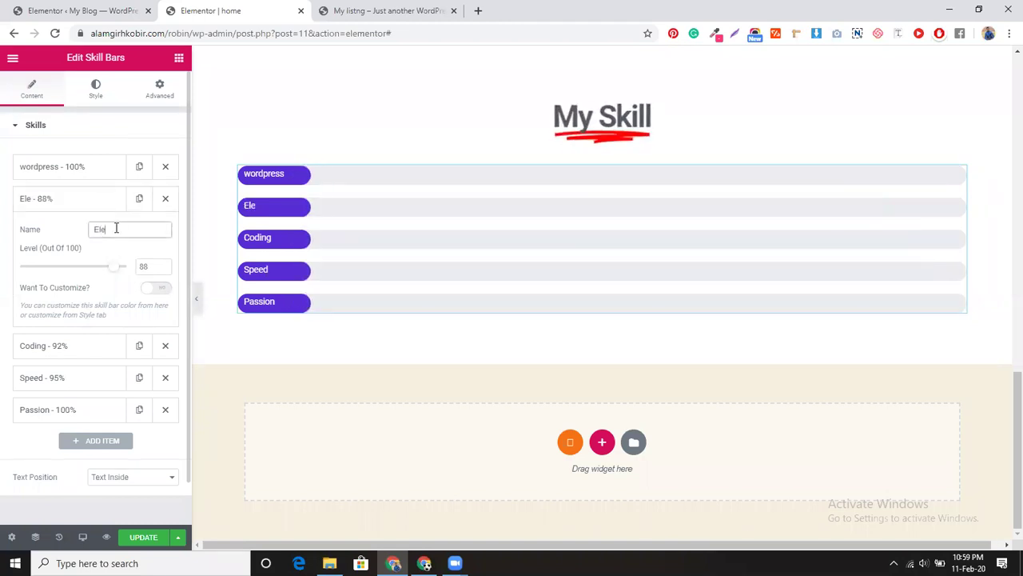
pyautogui.write('mentor')
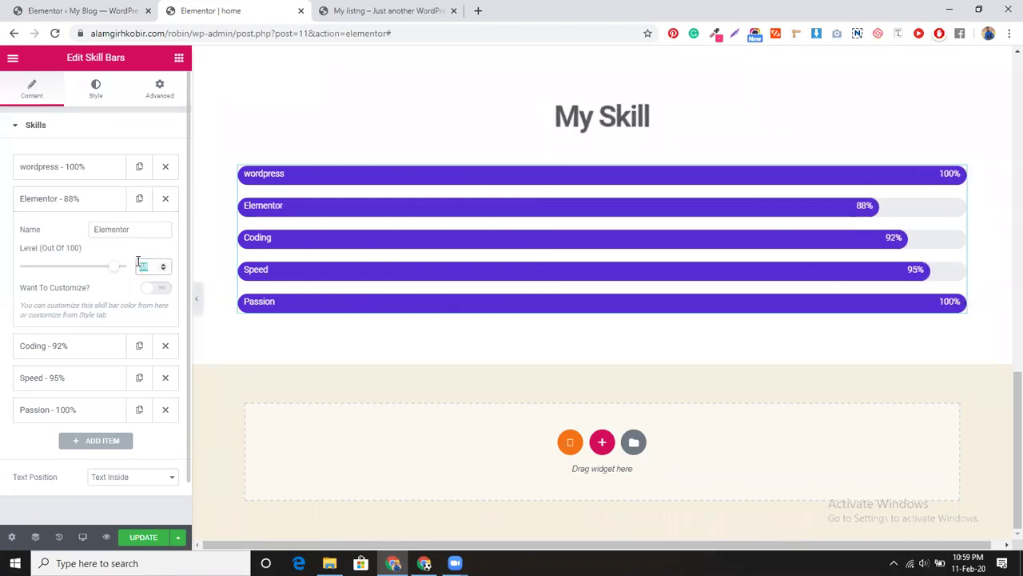
pyautogui.write('90')
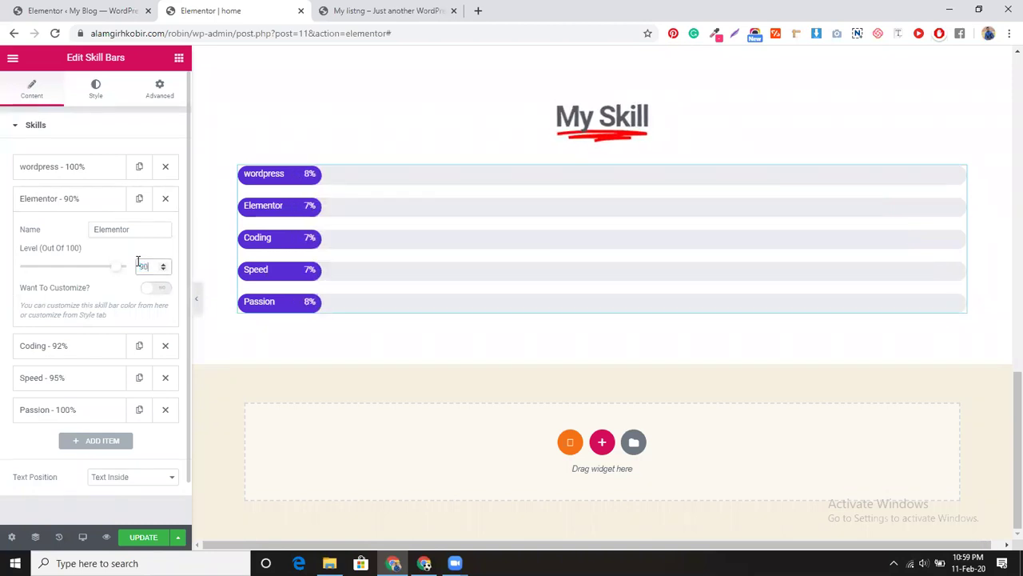
# Rename the Coding skill bar to "Gravity form".
pyautogui.click(79, 347)
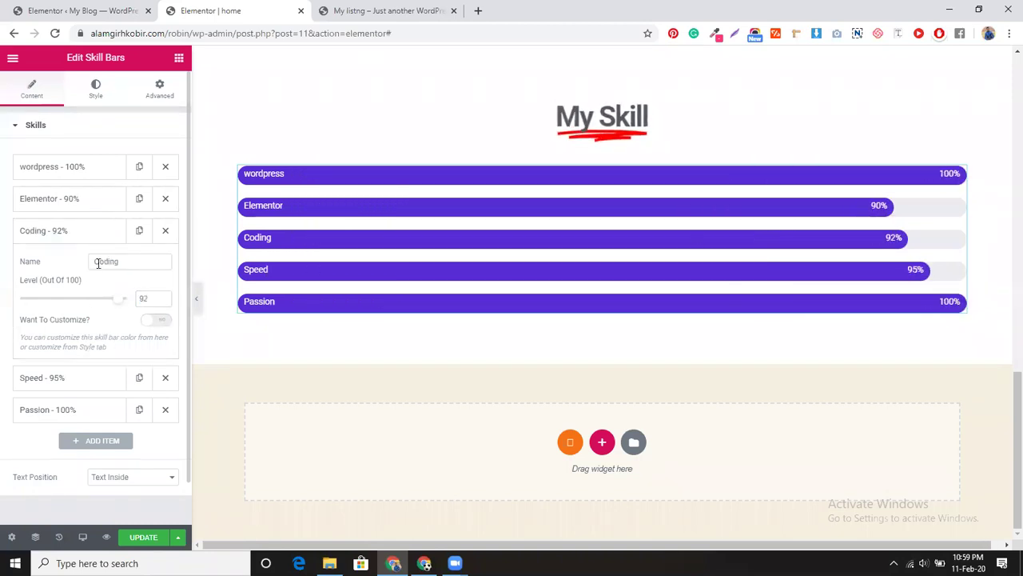
pyautogui.write('Gravity ')
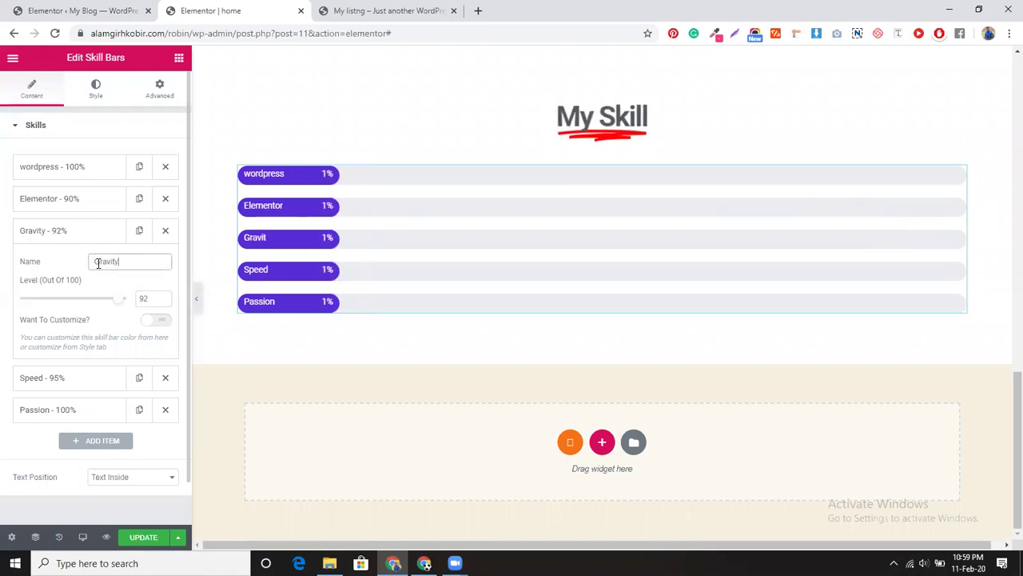
pyautogui.write('form')
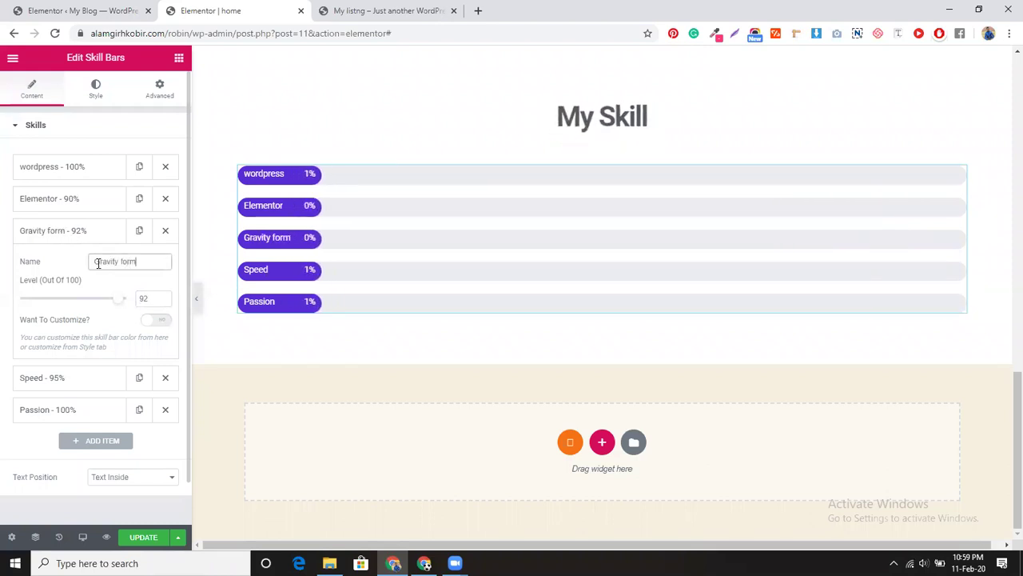
# Rename the Speed skill bar to "Mailchimp".
pyautogui.click(98, 377)
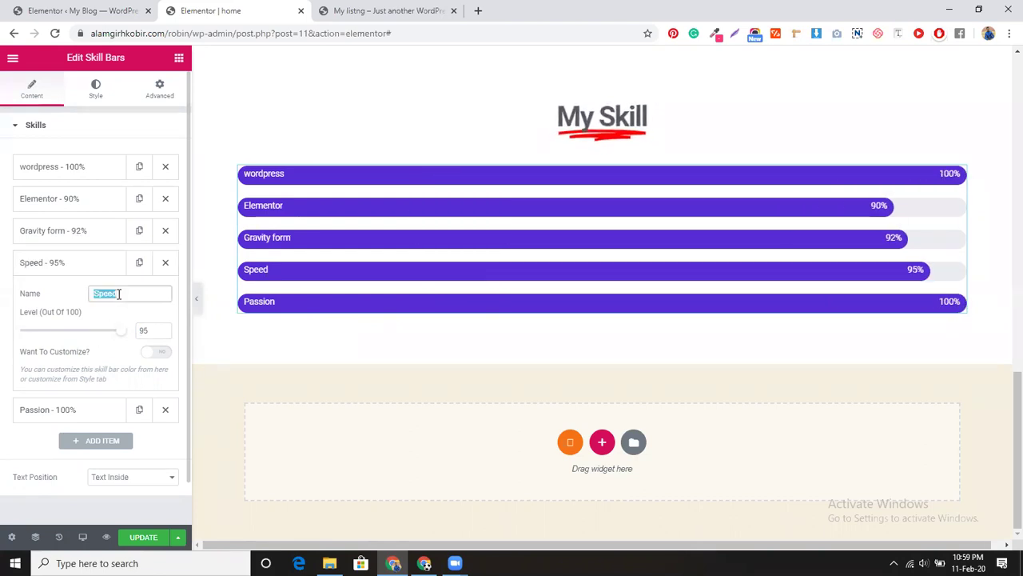
pyautogui.write('Mai')
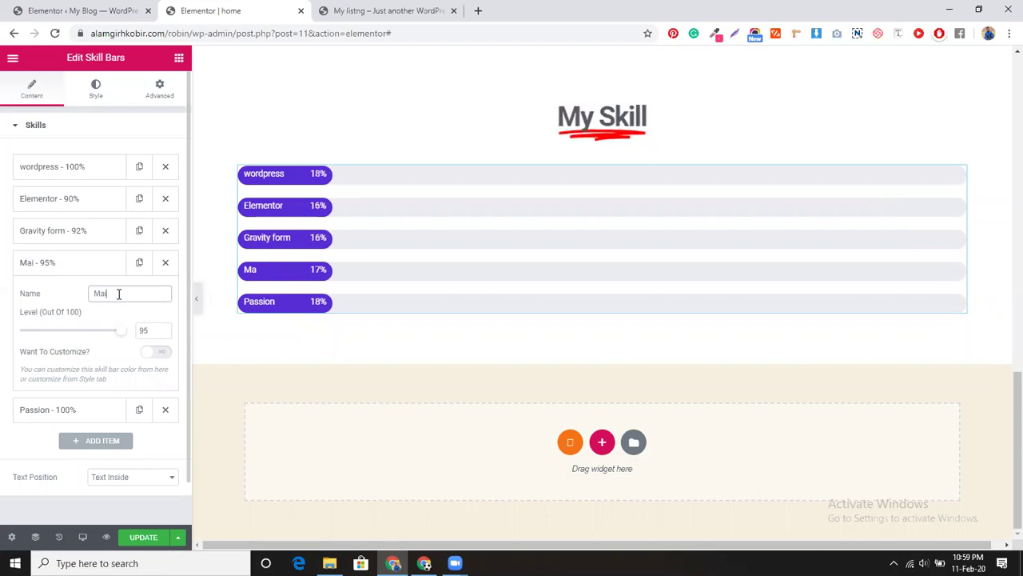
pyautogui.write('lchimp')
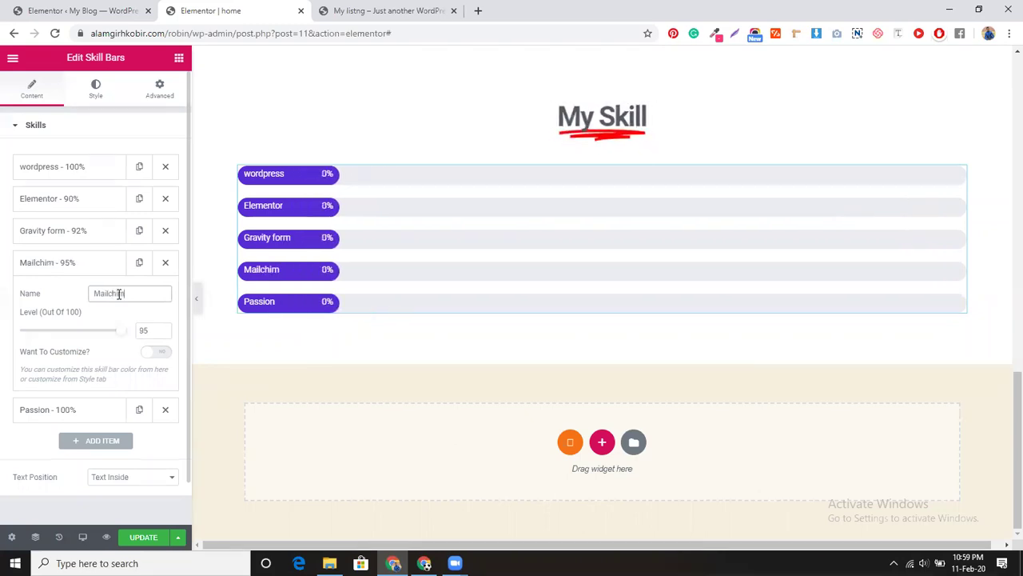
# Rename the Passion skill bar to "graphics" and set its level to 50.
pyautogui.click(45, 409)
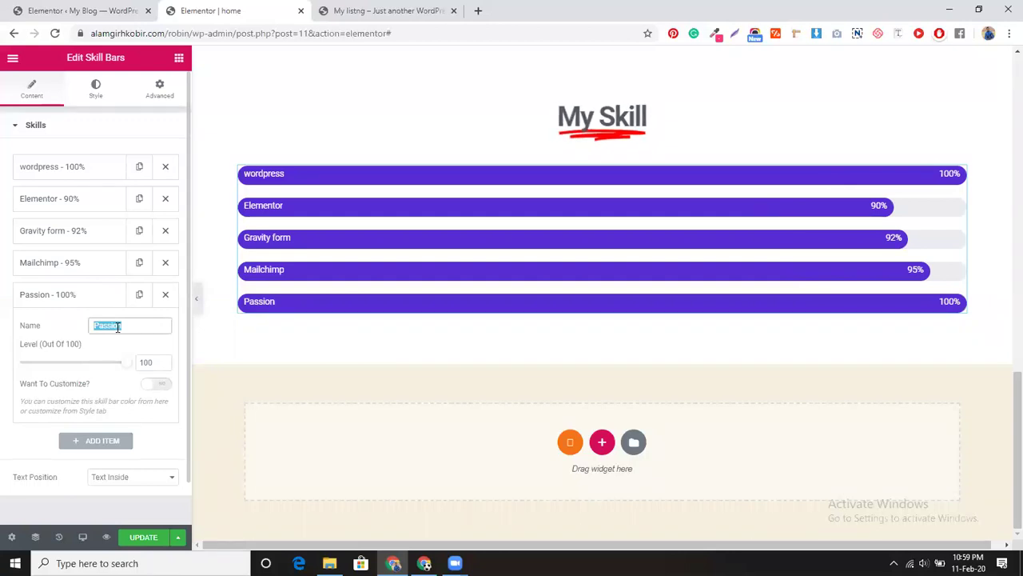
pyautogui.write('graphics - ')
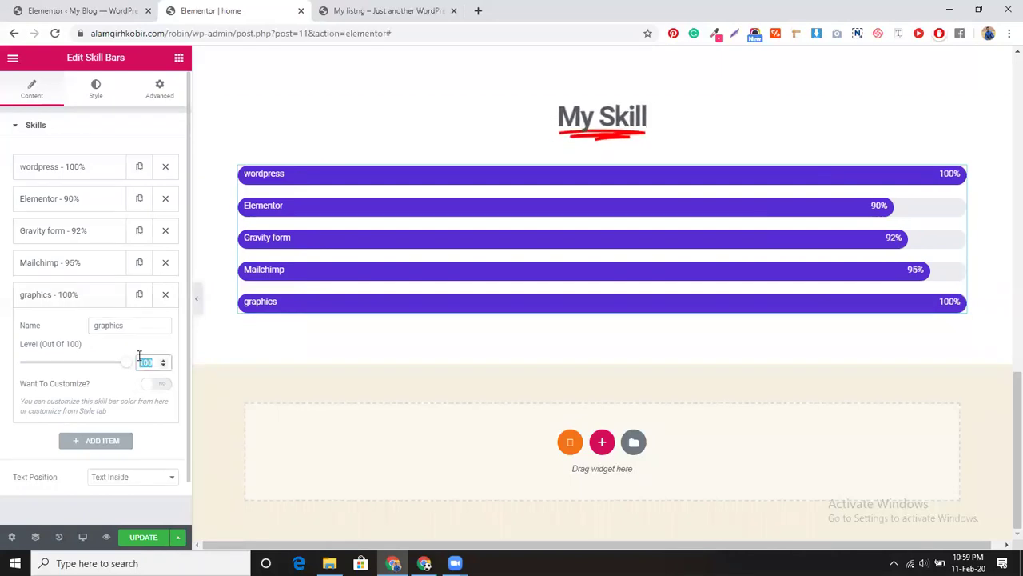
pyautogui.write('509')
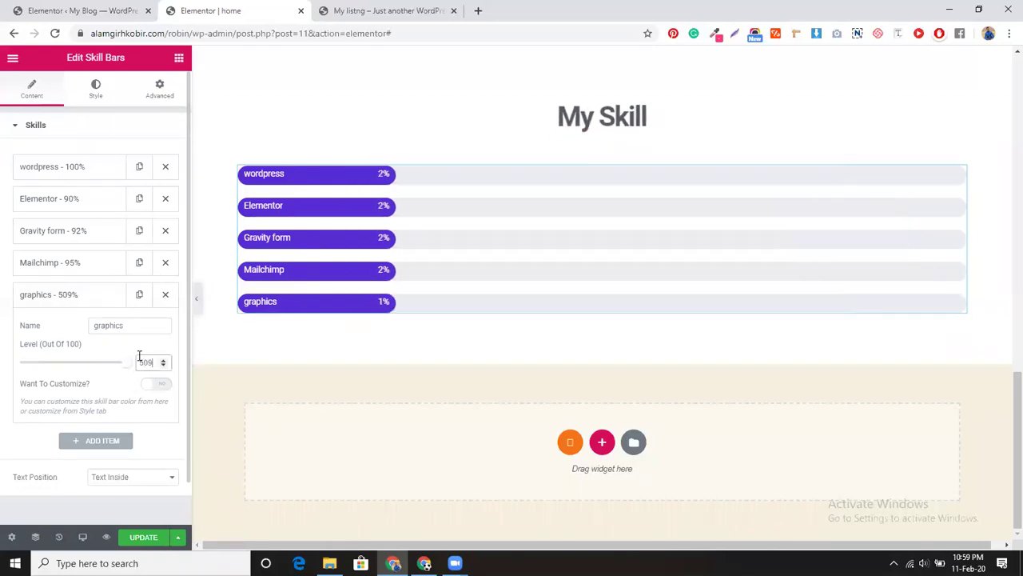
pyautogui.press('BackSpace')
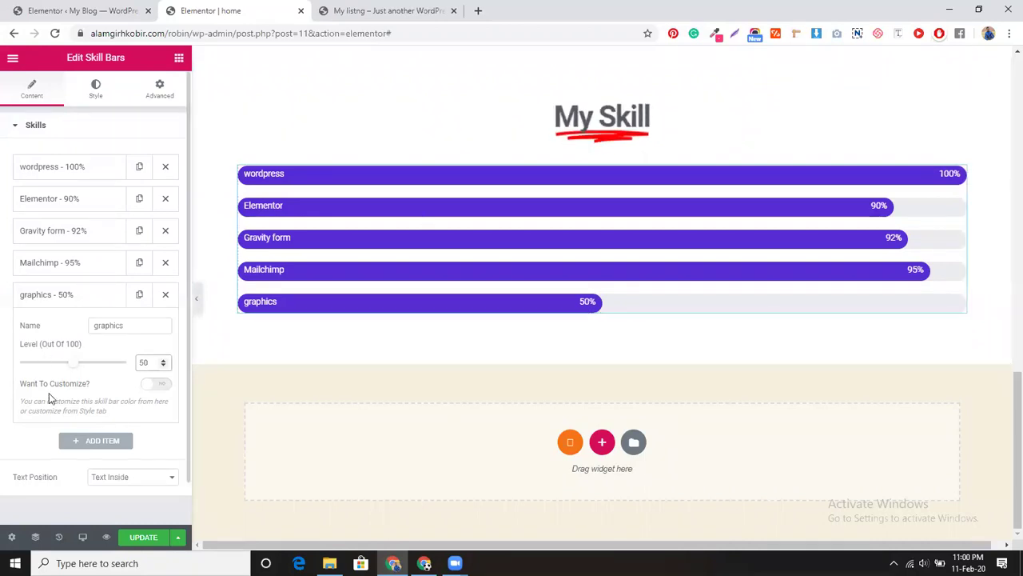
pyautogui.click(96, 92)
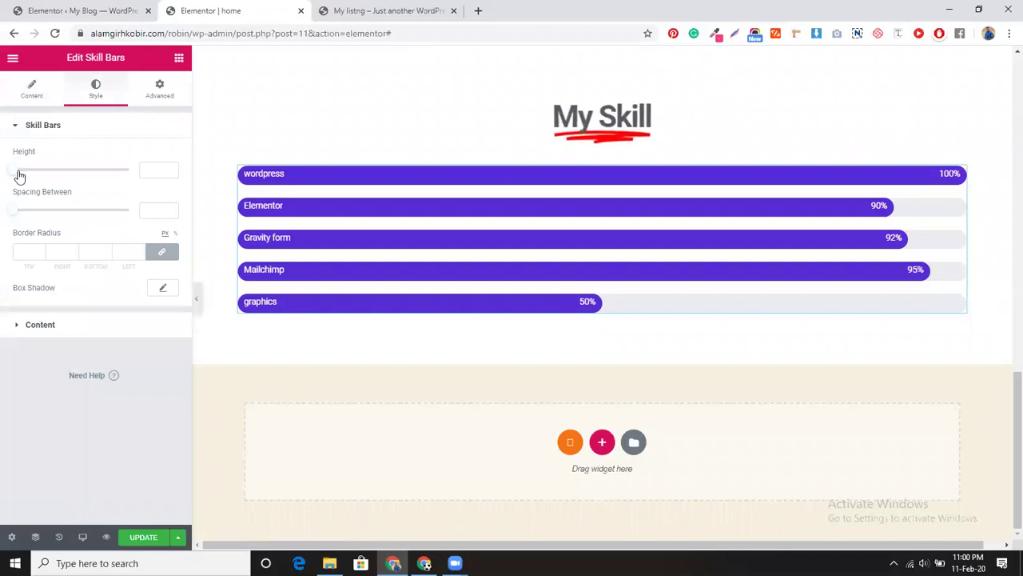
pyautogui.click(41, 325)
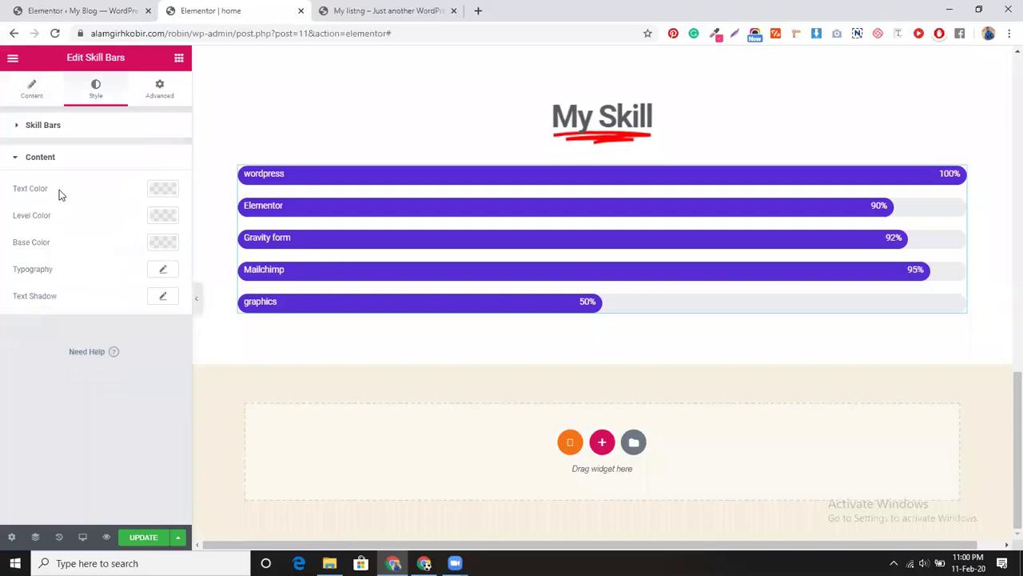
pyautogui.click(162, 192)
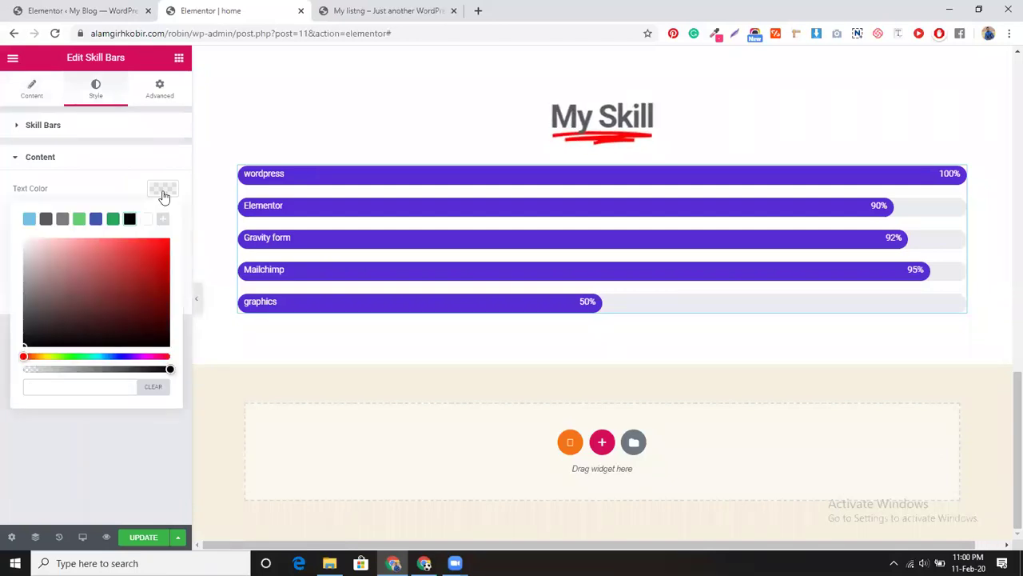
pyautogui.click(162, 192)
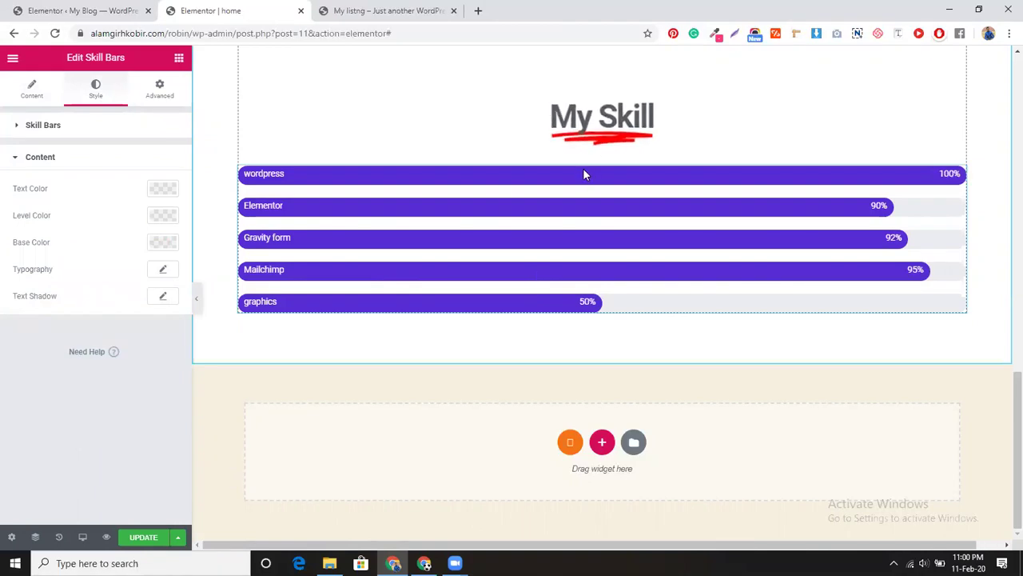
# Apply the Fade In Up entrance animation to the skill bars and check the section on the page.
pyautogui.click(160, 89)
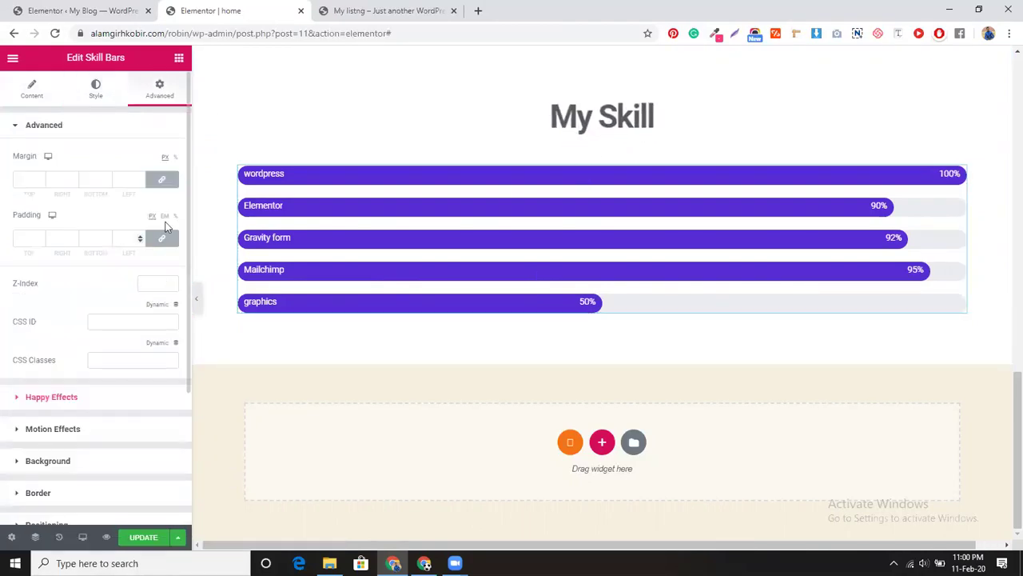
pyautogui.click(121, 429)
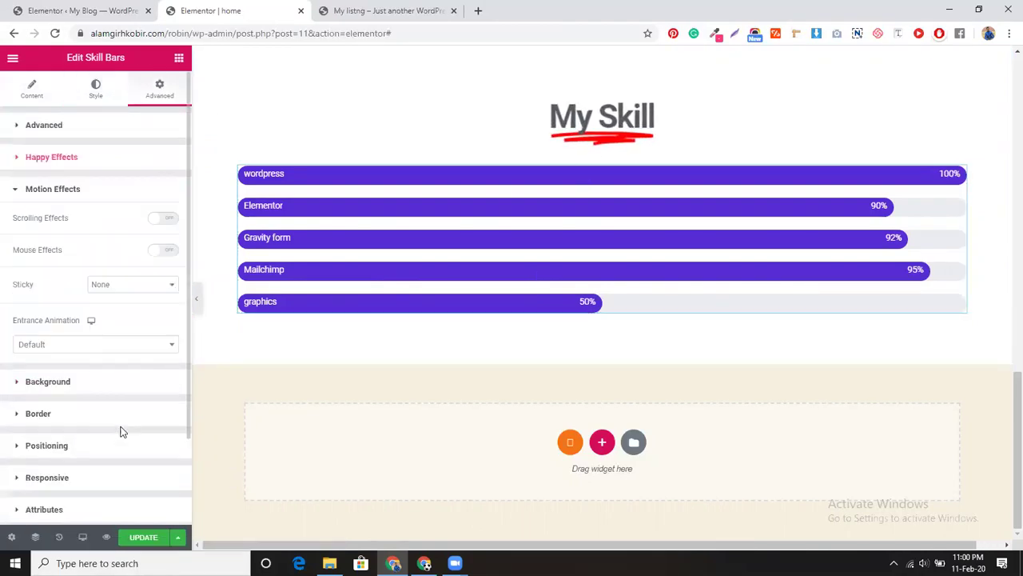
pyautogui.click(129, 345)
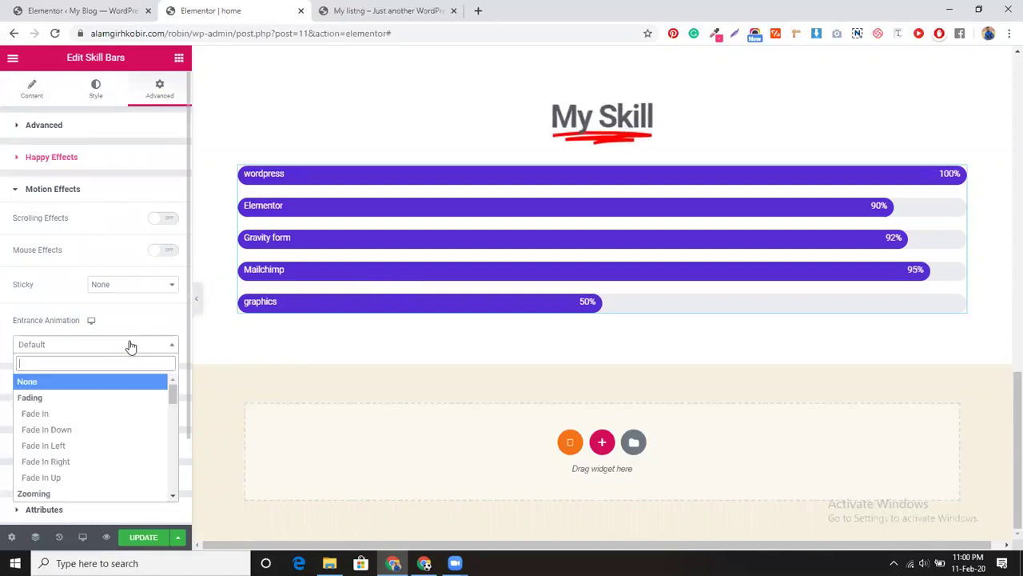
pyautogui.scroll(-2, 80, 424)
pyautogui.click(80, 416)
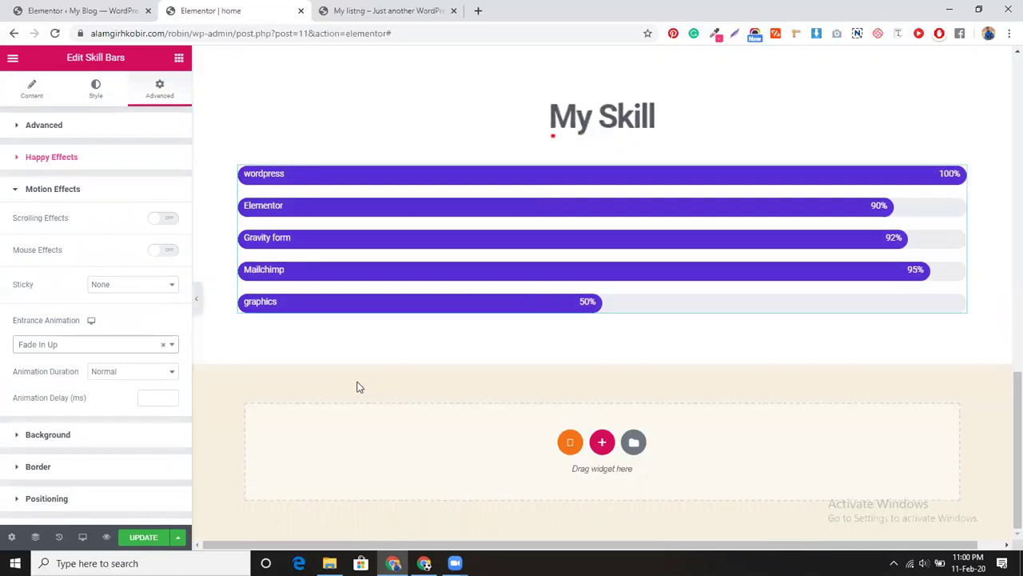
pyautogui.scroll(10, 375, 357)
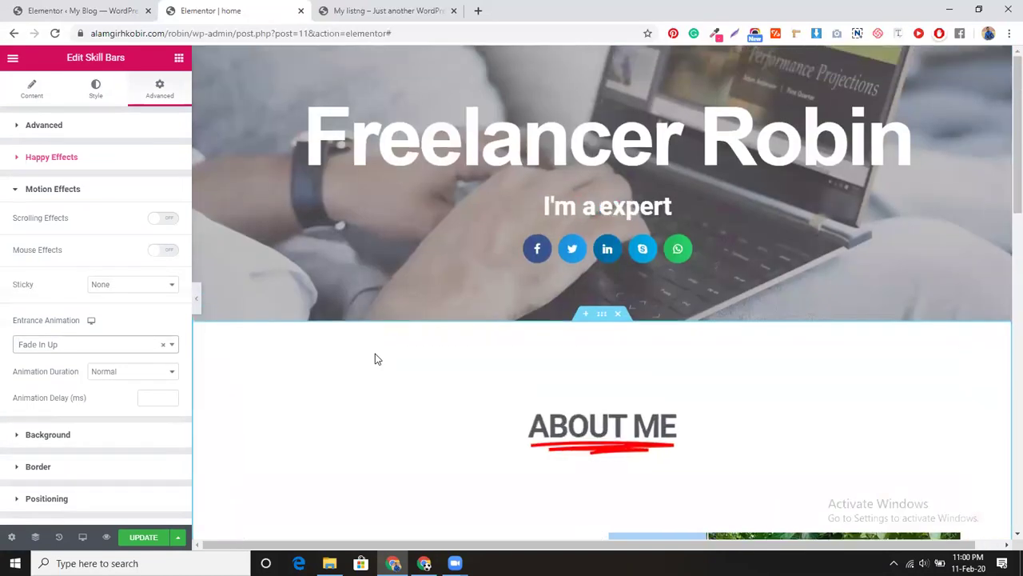
pyautogui.scroll(-10, 375, 353)
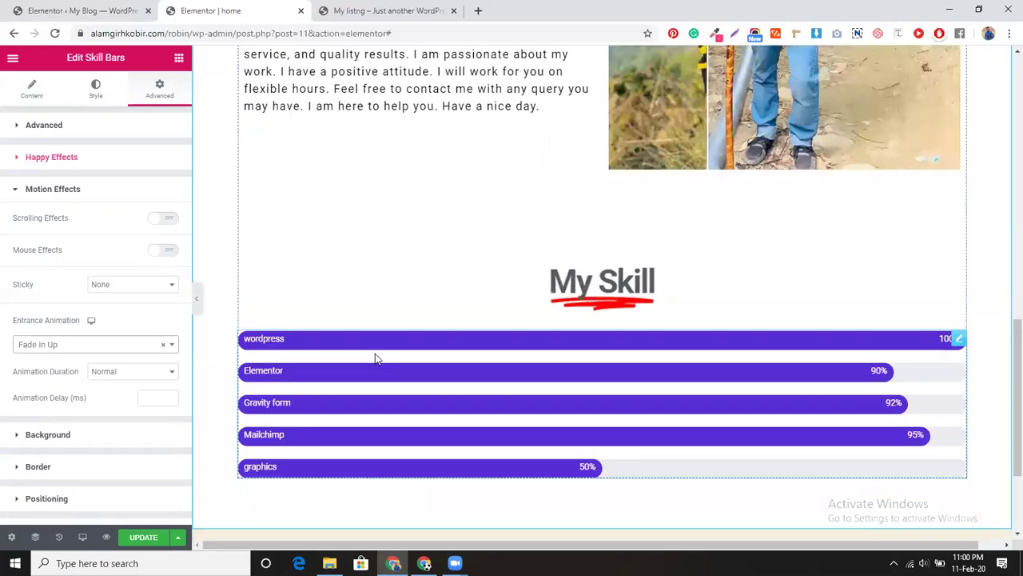
pyautogui.scroll(-2, 375, 356)
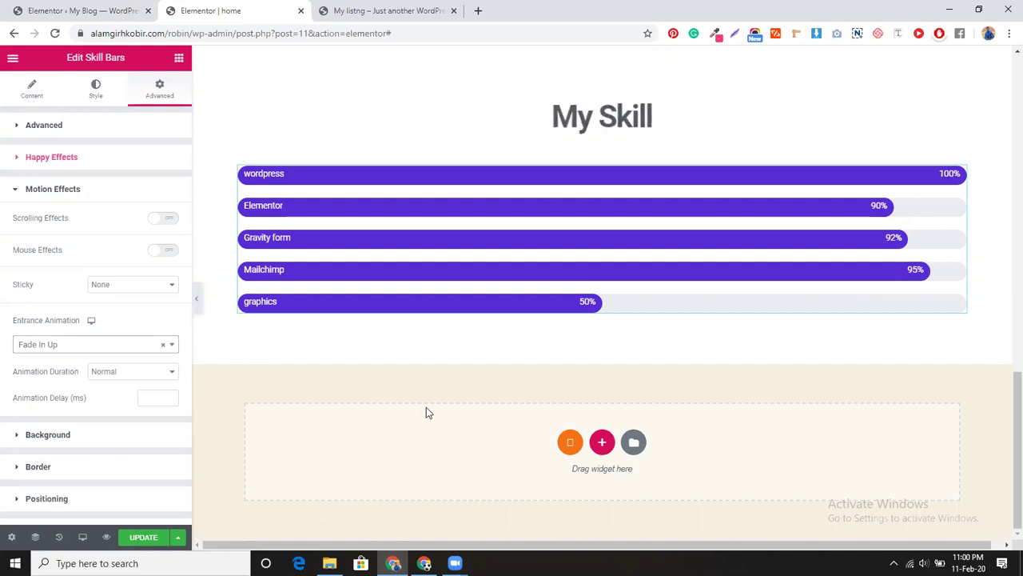
# Examine the MY Portfolio section of the reference website, including its project grid and the Load More behaviour.
pyautogui.click(385, 10)
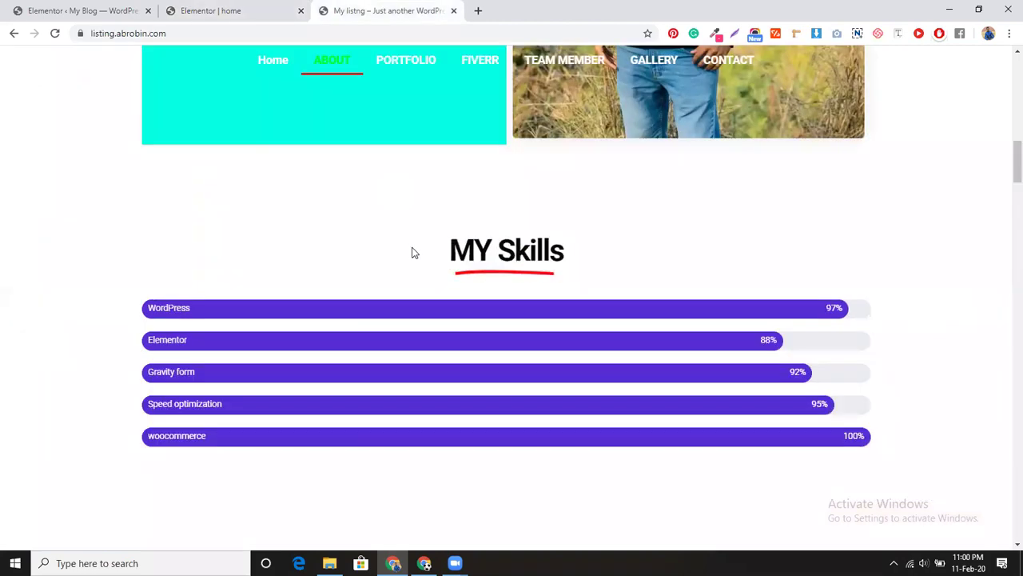
pyautogui.scroll(-5, 413, 253)
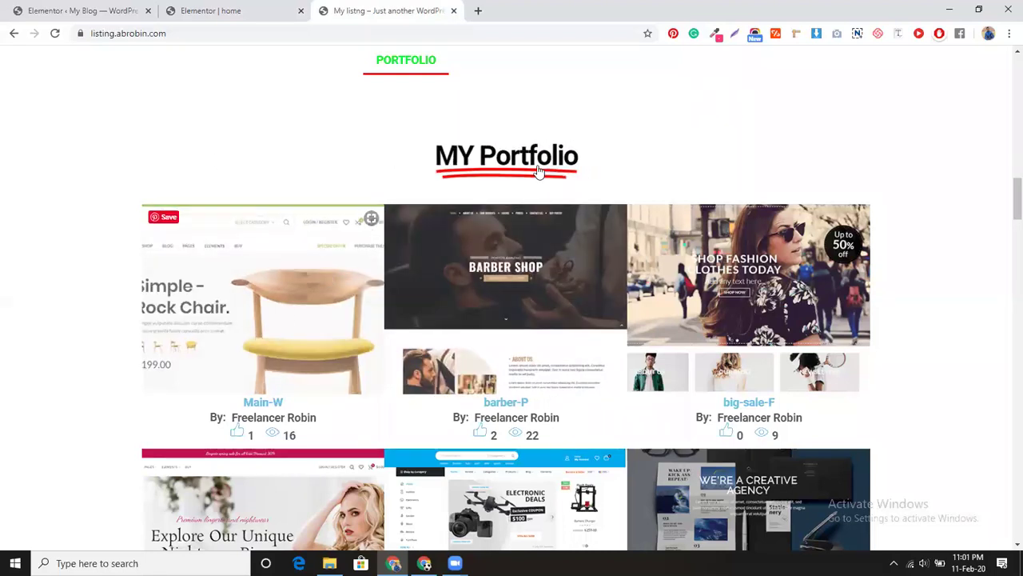
pyautogui.scroll(-3, 452, 246)
pyautogui.scroll(-5, 479, 304)
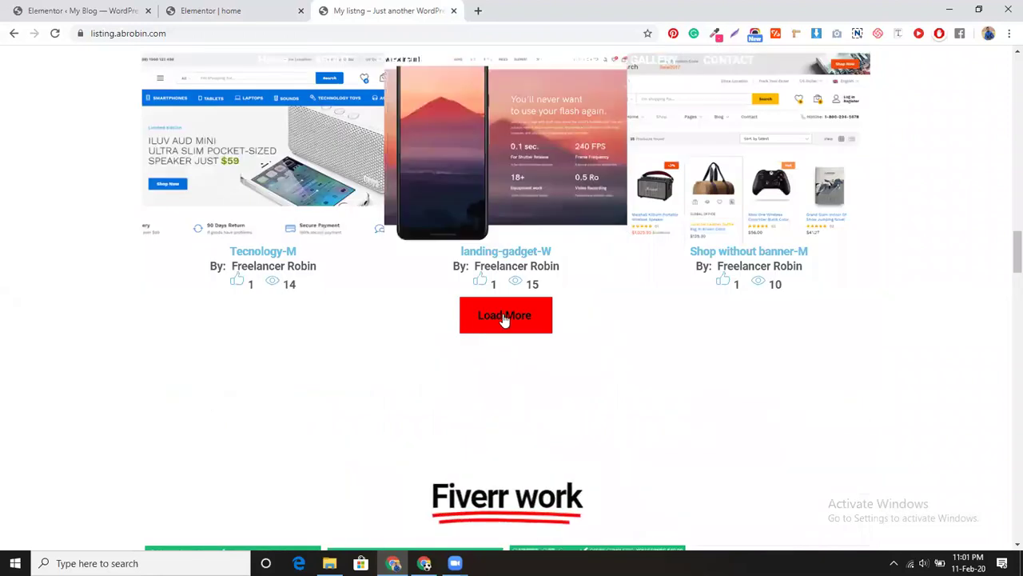
pyautogui.click(504, 316)
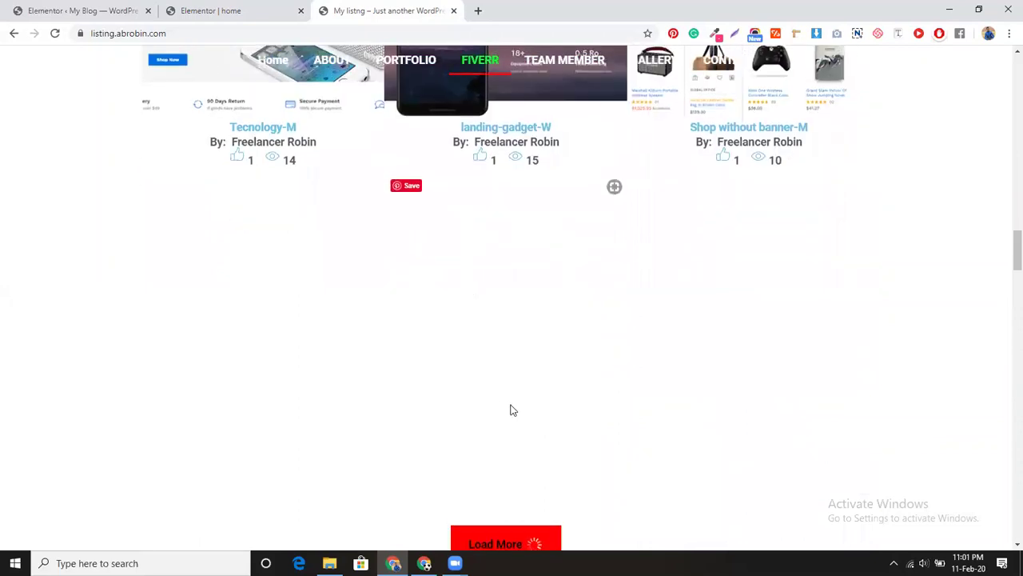
pyautogui.scroll(3, 512, 409)
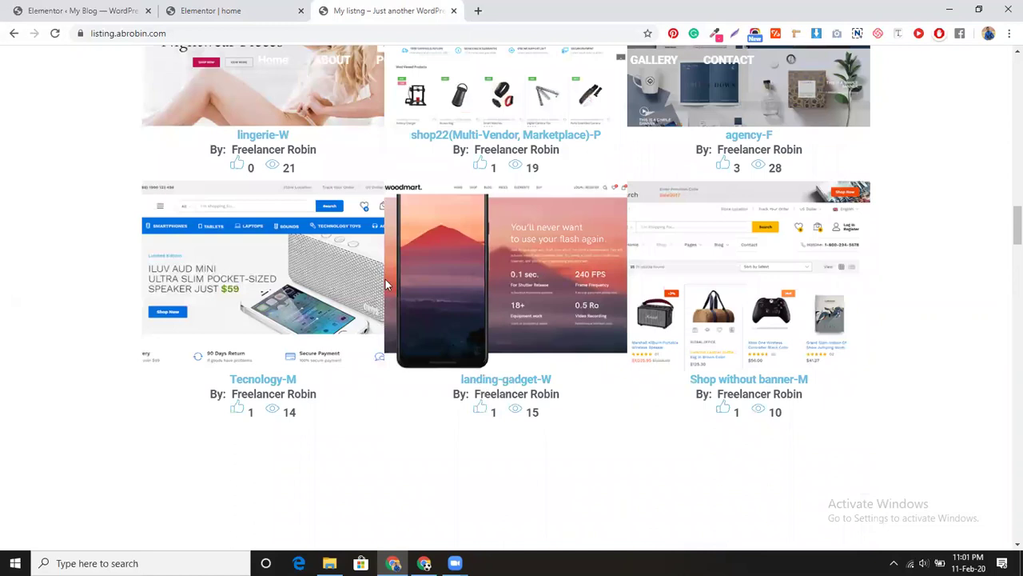
pyautogui.scroll(-5, 385, 279)
pyautogui.click(456, 347)
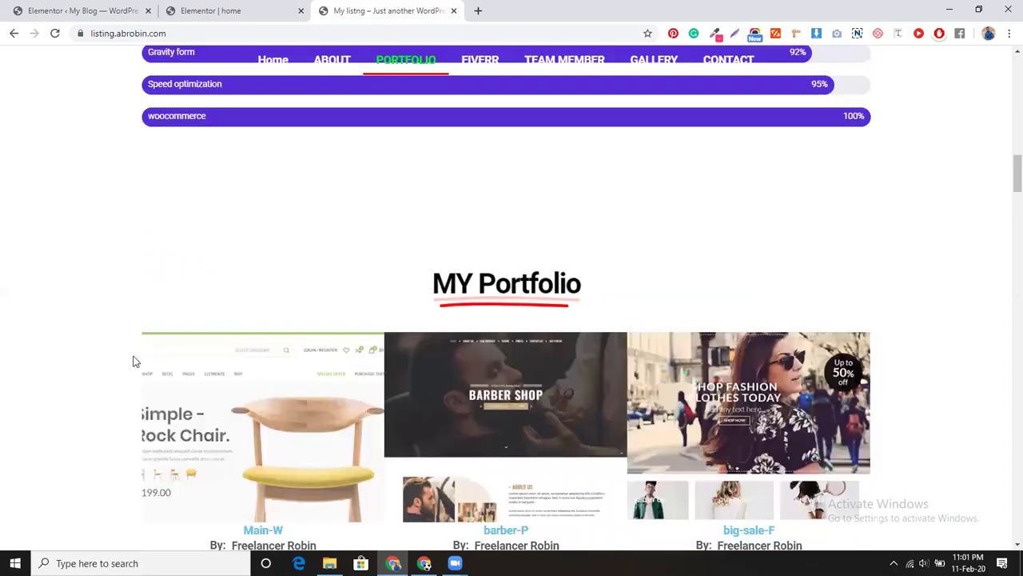
pyautogui.scroll(-2, 133, 360)
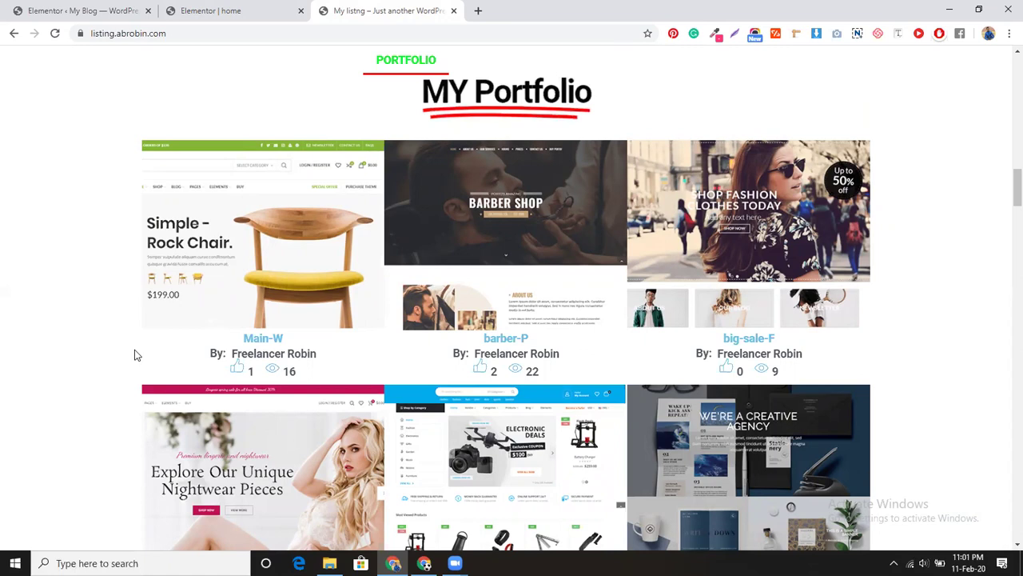
pyautogui.scroll(-1, 55, 313)
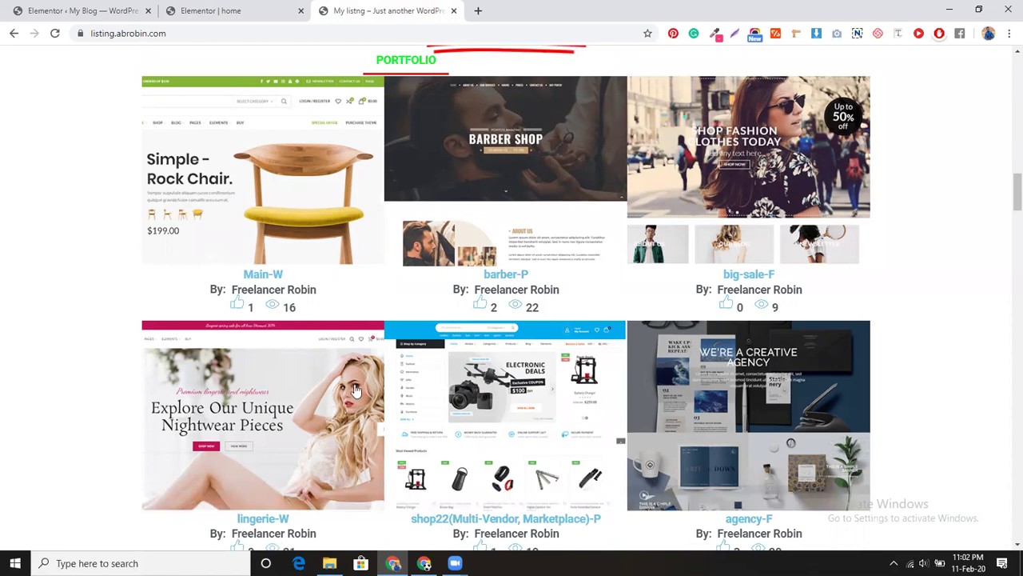
pyautogui.scroll(2, 282, 100)
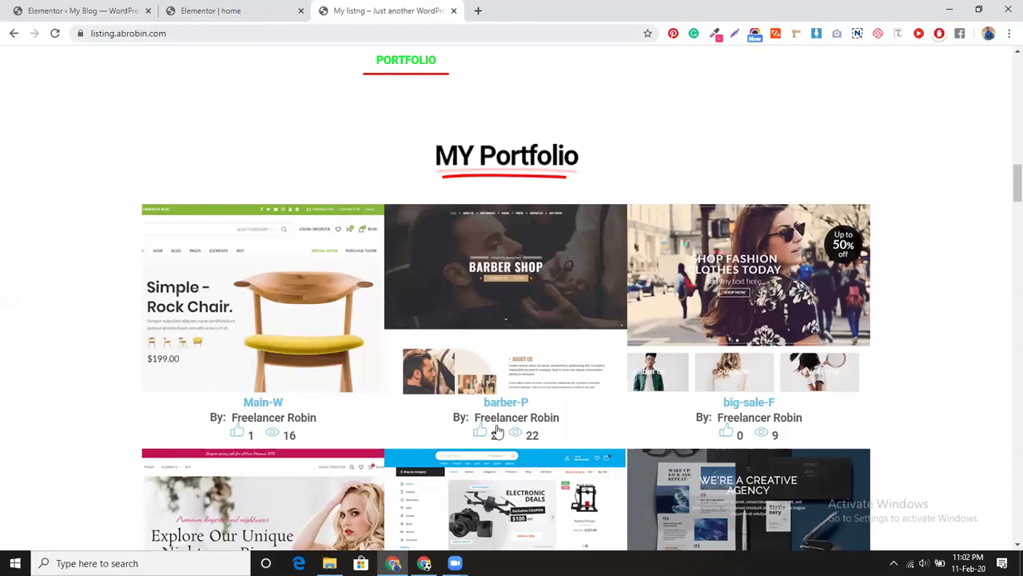
pyautogui.scroll(-2, 496, 431)
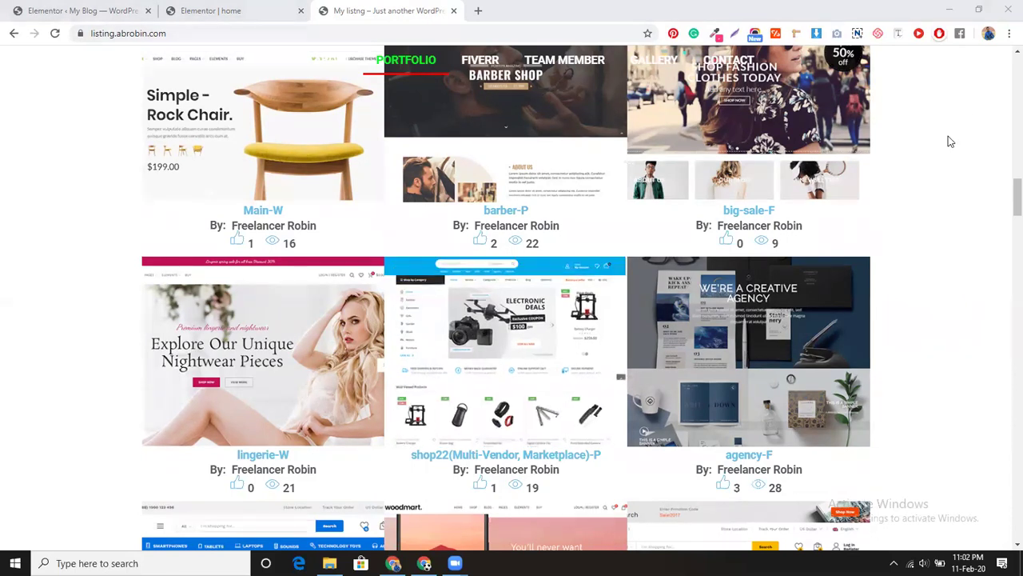
pyautogui.scroll(3, 950, 142)
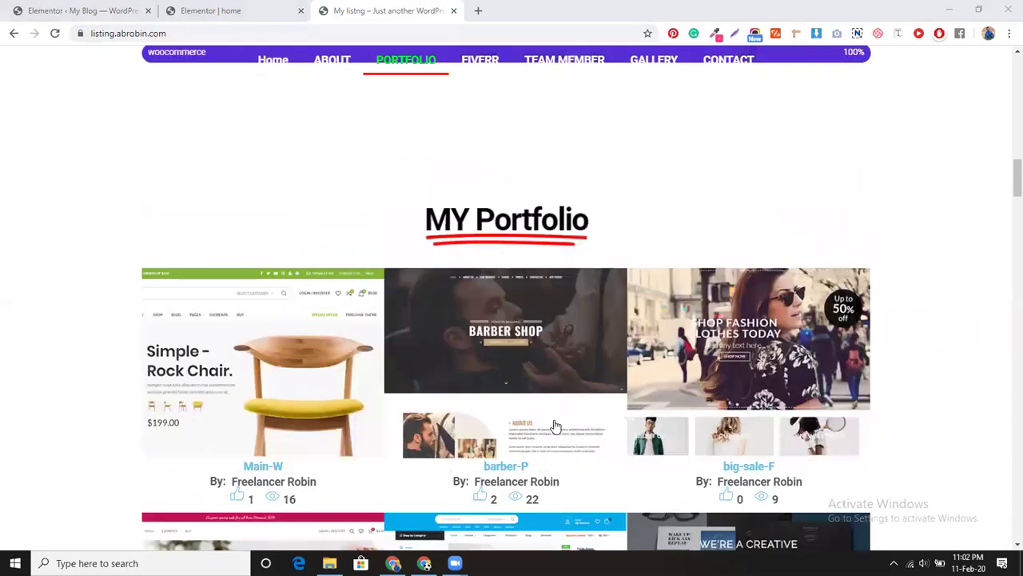
# Back in the Elementor editor, add a single-column section below the skill bars and adjust its columns gap.
pyautogui.click(225, 10)
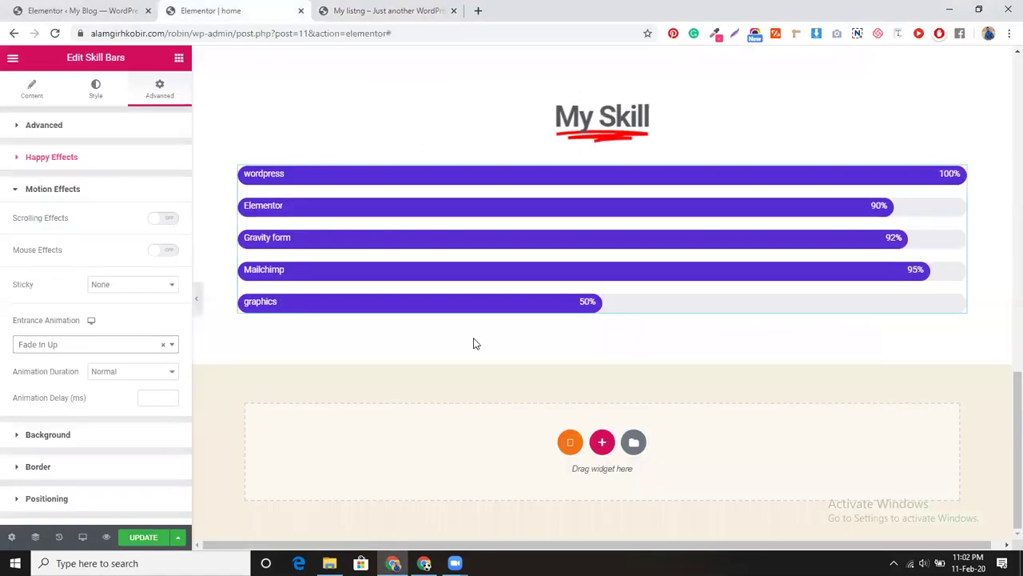
pyautogui.click(591, 433)
pyautogui.scroll(-1, 486, 388)
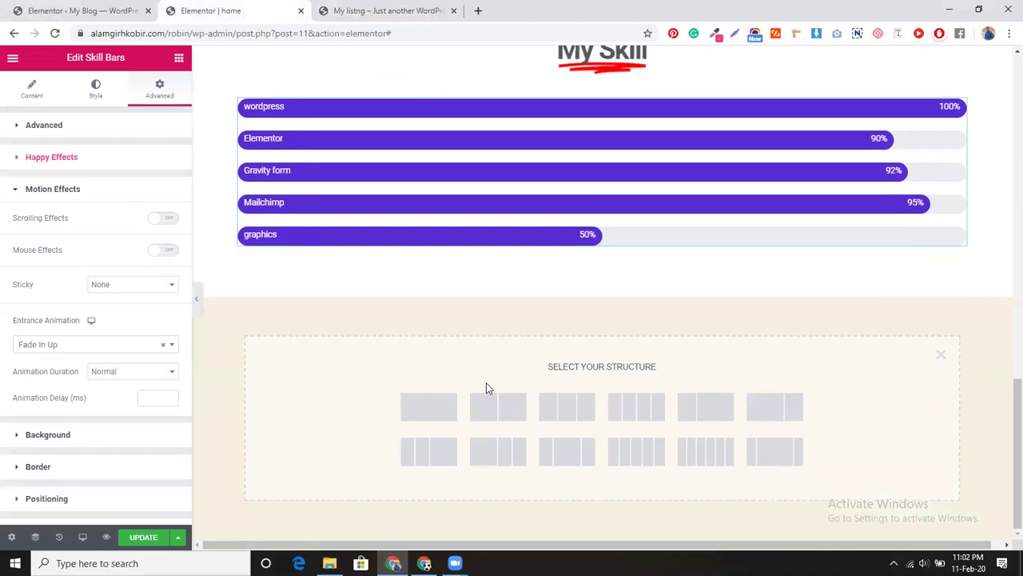
pyautogui.click(429, 407)
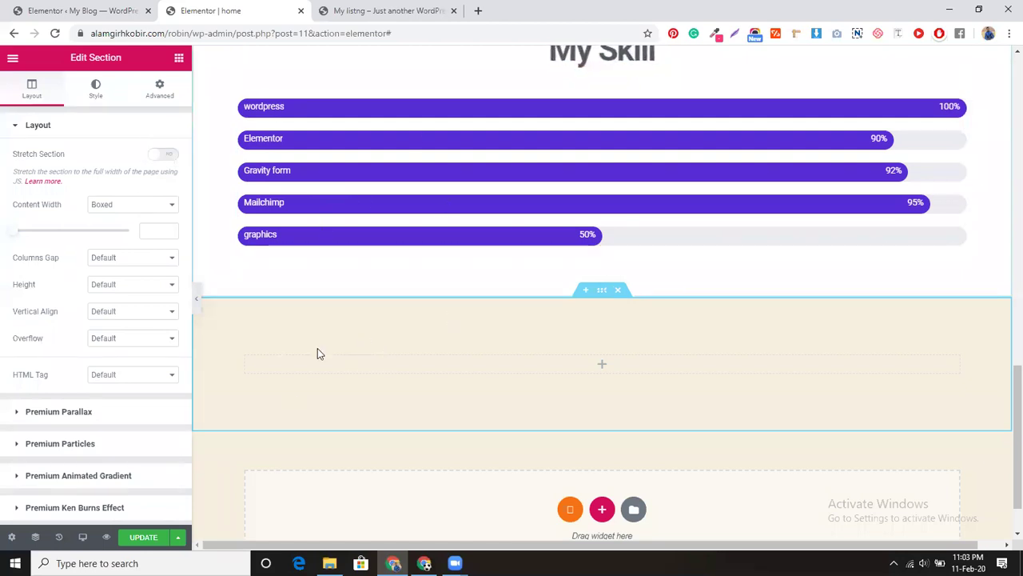
pyautogui.click(136, 263)
pyautogui.click(128, 279)
# Give the new section a classic background in white.
pyautogui.click(98, 88)
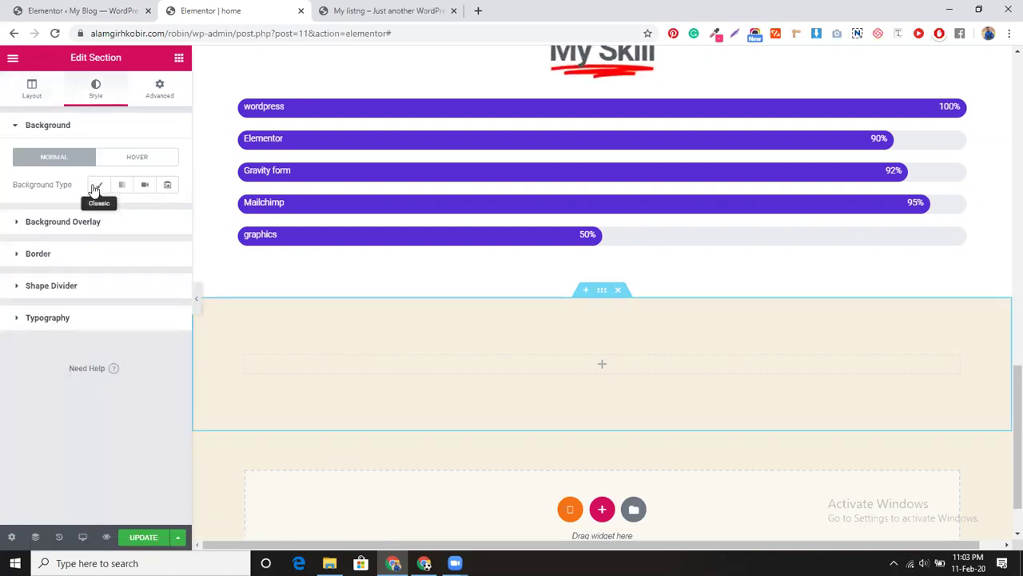
pyautogui.click(100, 185)
pyautogui.click(160, 212)
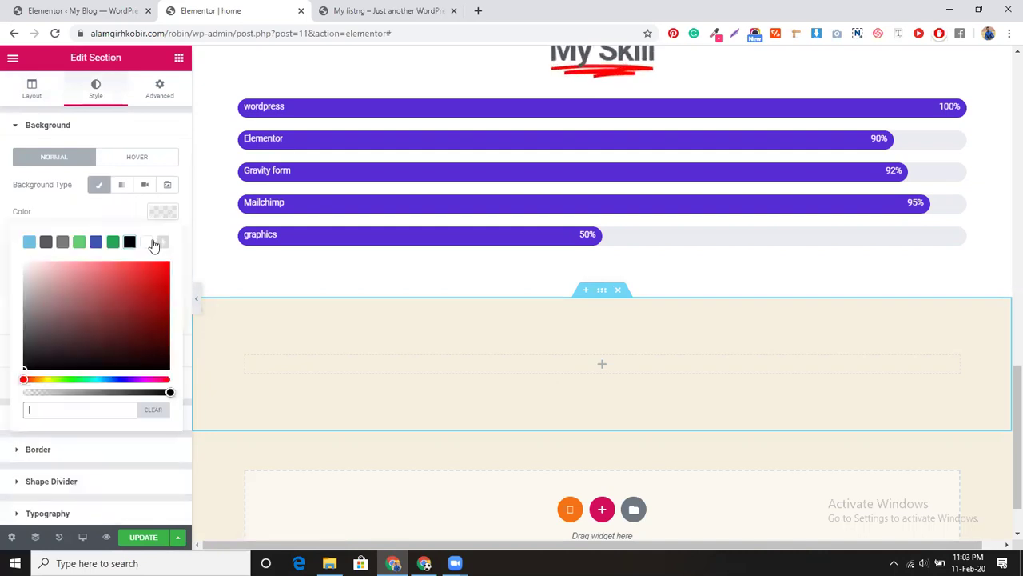
pyautogui.click(150, 240)
pyautogui.click(159, 214)
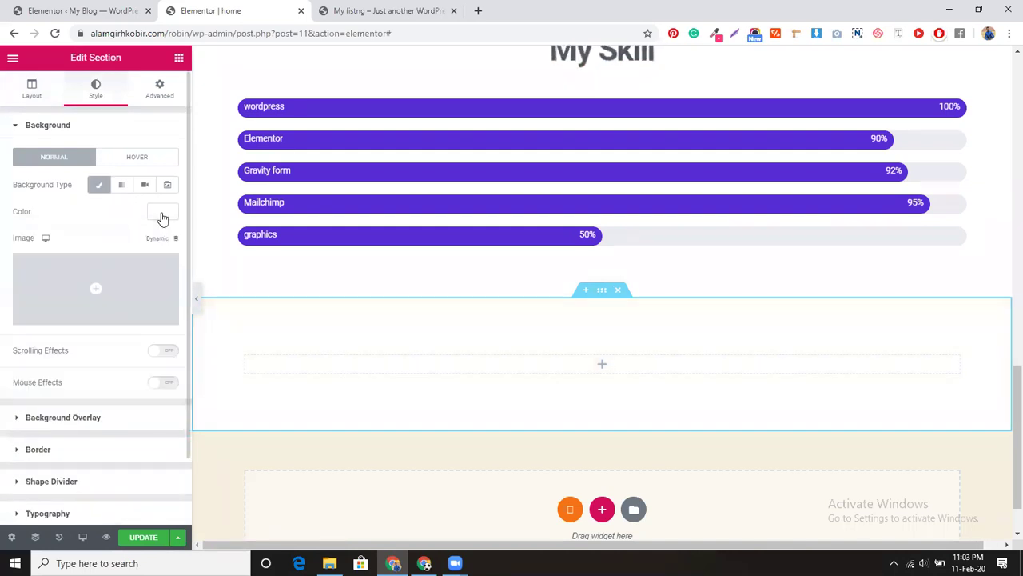
# Copy the My Skill animated headline and paste it into the new empty section below the skill bars.
pyautogui.click(180, 61)
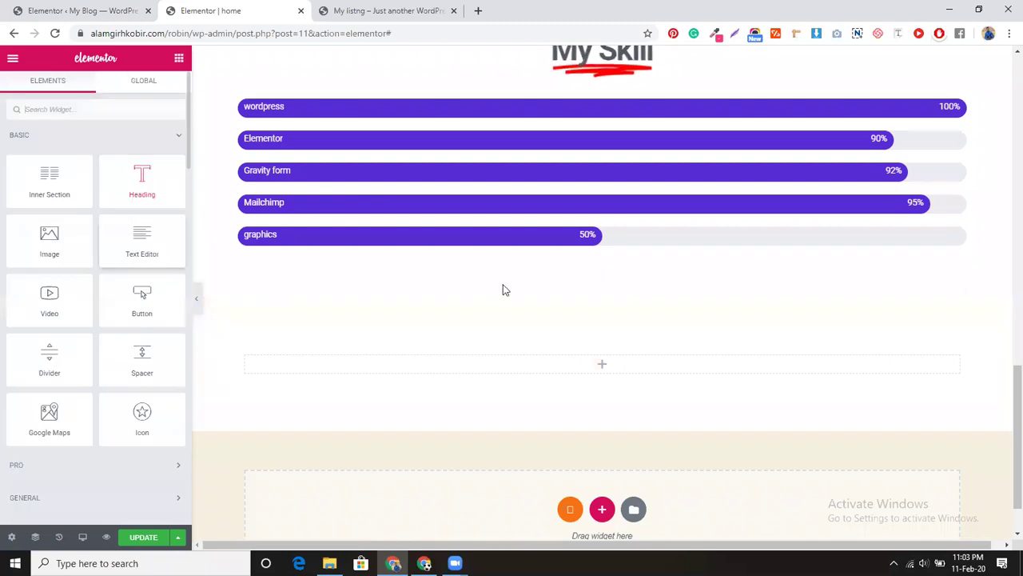
pyautogui.scroll(1, 544, 200)
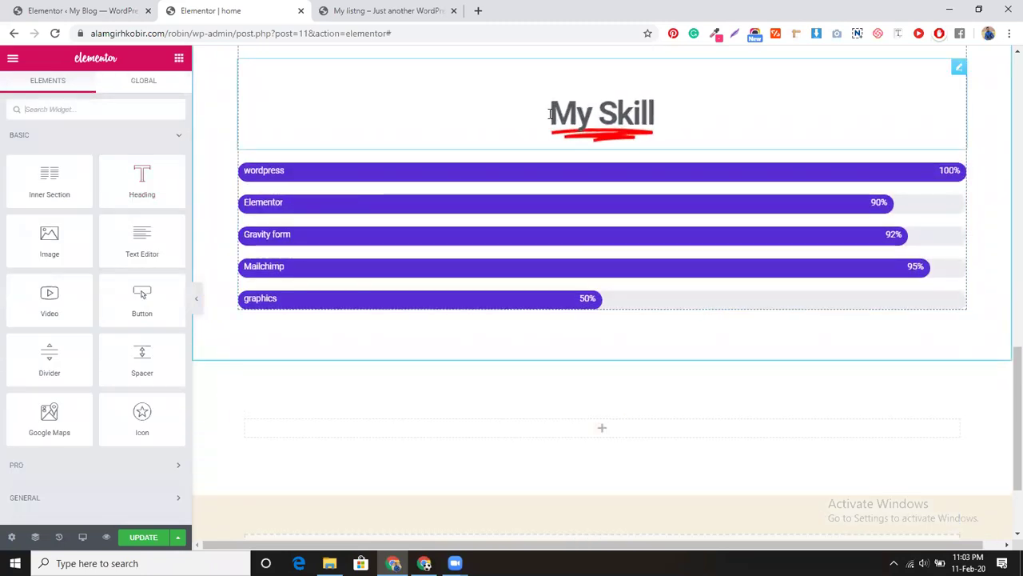
pyautogui.rightClick(549, 118)
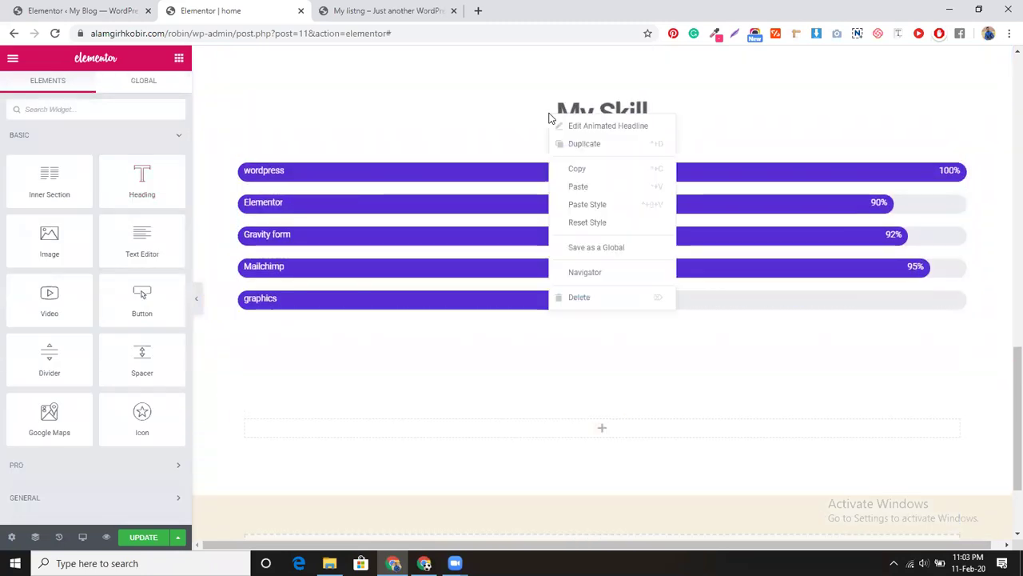
pyautogui.click(573, 168)
pyautogui.rightClick(512, 427)
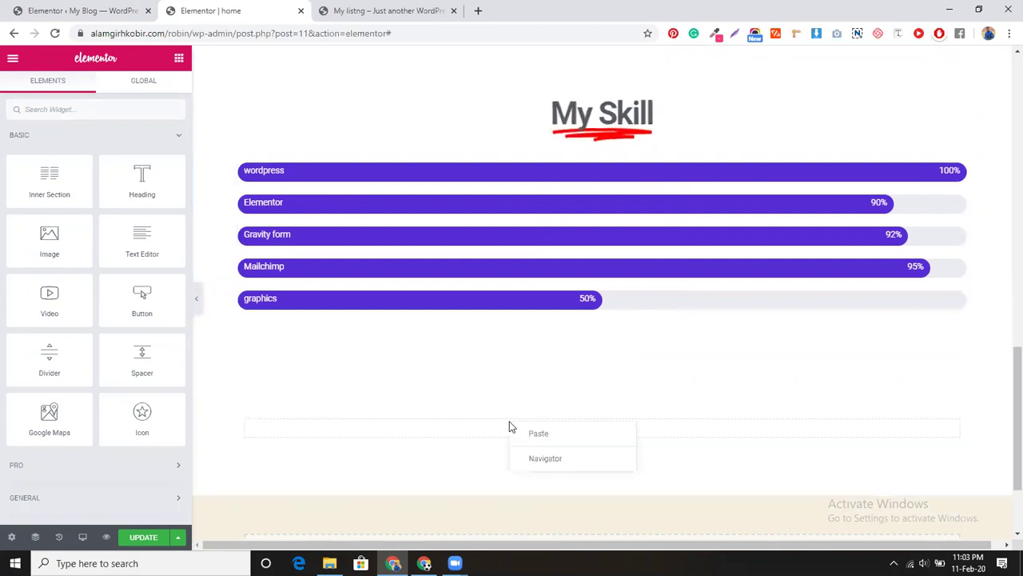
pyautogui.click(516, 432)
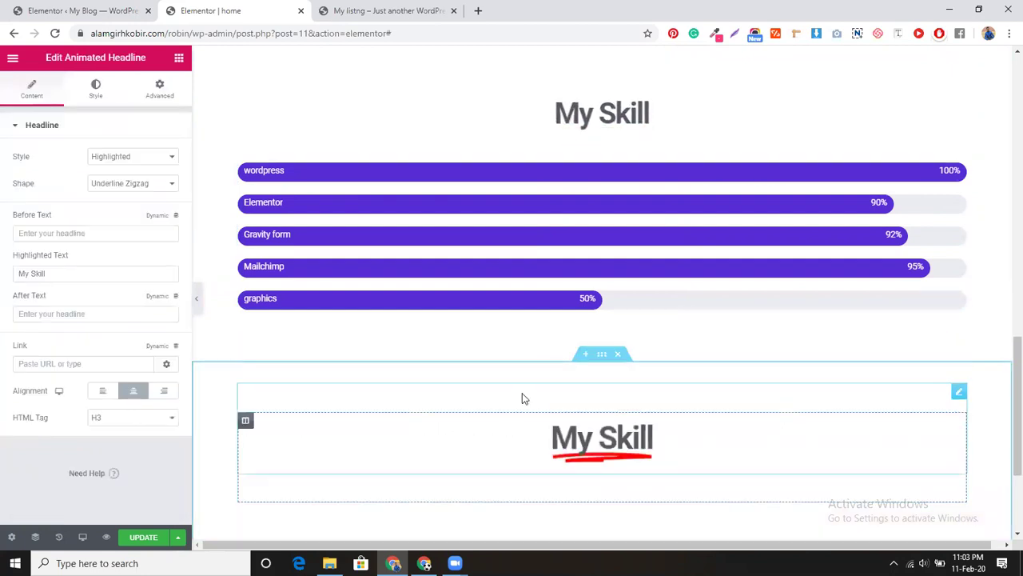
# Change the pasted headline's highlighted text to "My Portfolio".
pyautogui.doubleClick(64, 274)
pyautogui.write('P')
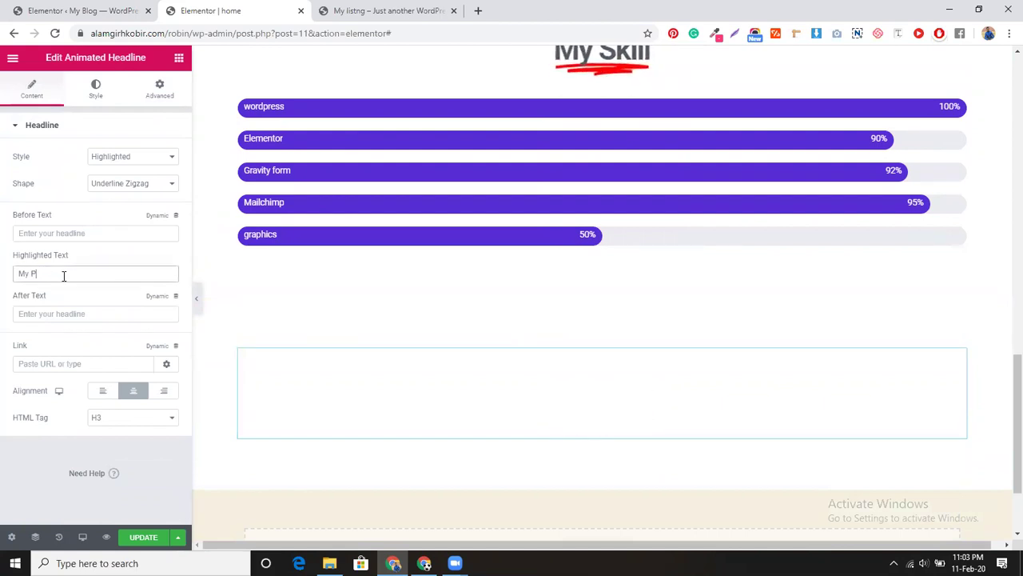
pyautogui.write('ortfolio')
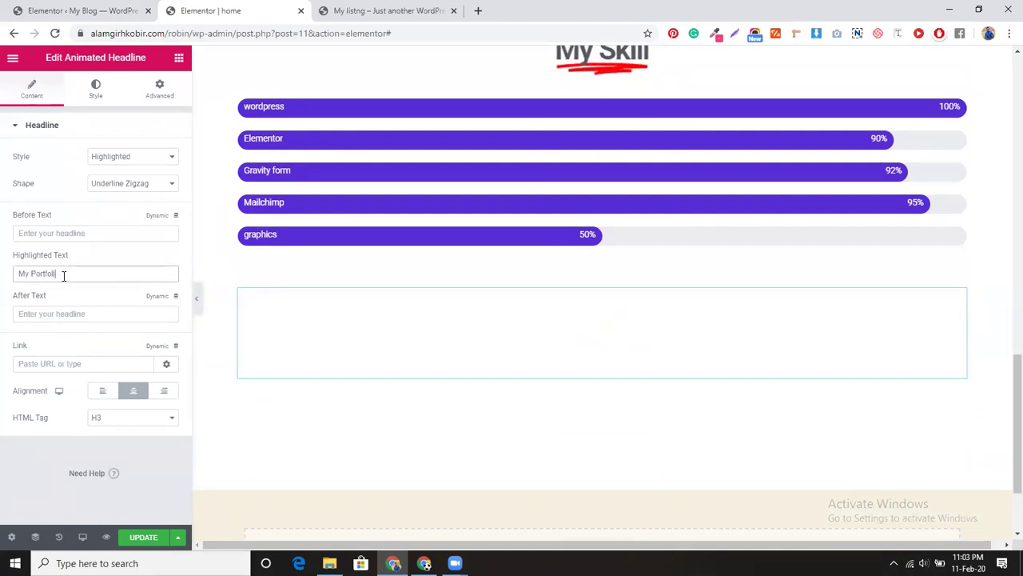
pyautogui.scroll(-2, 361, 373)
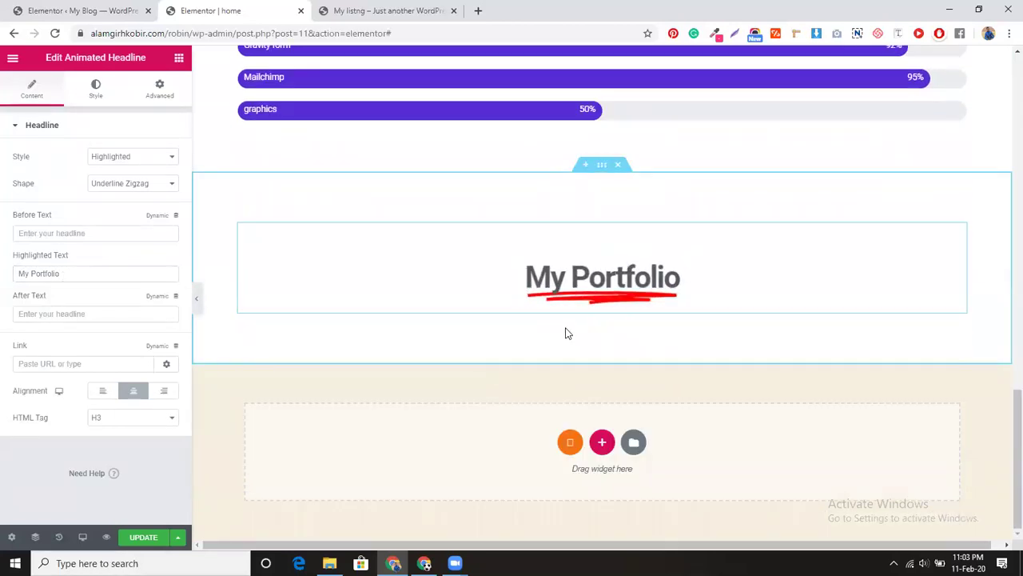
# Find the Premium Behance Feed widget and place it below the My Portfolio headline.
pyautogui.click(179, 58)
pyautogui.scroll(-1, 116, 180)
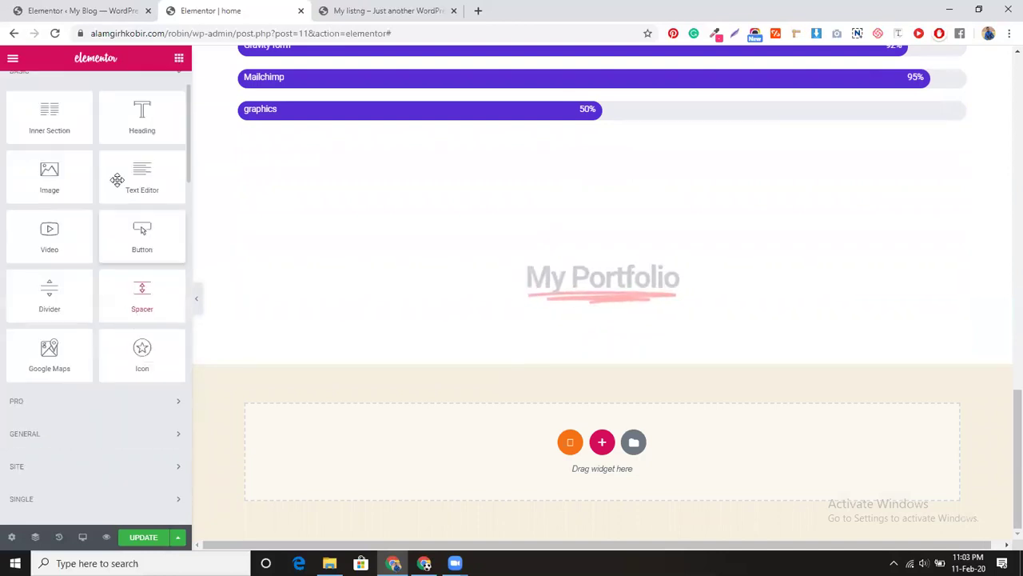
pyautogui.scroll(1, 132, 208)
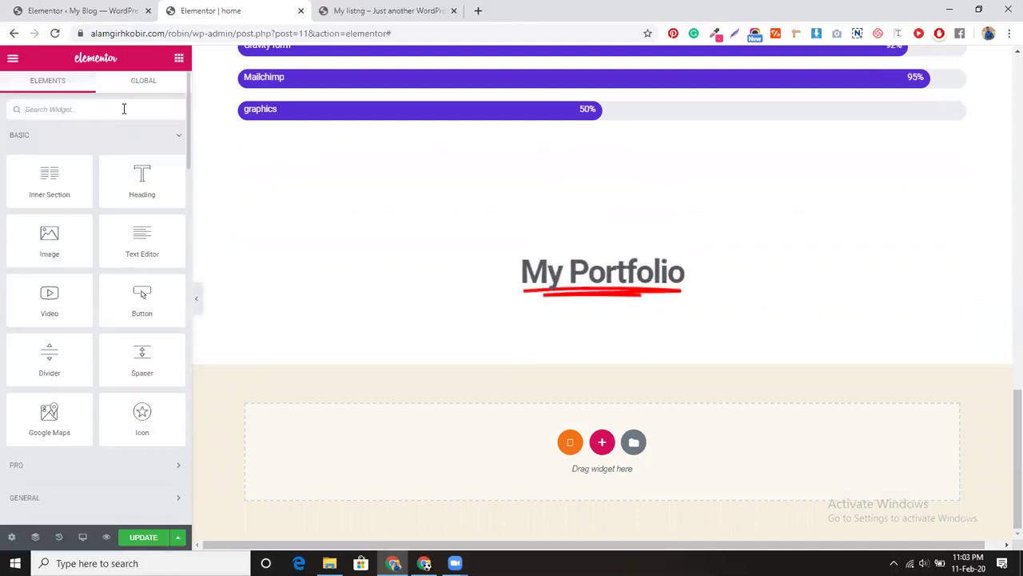
pyautogui.write('behan')
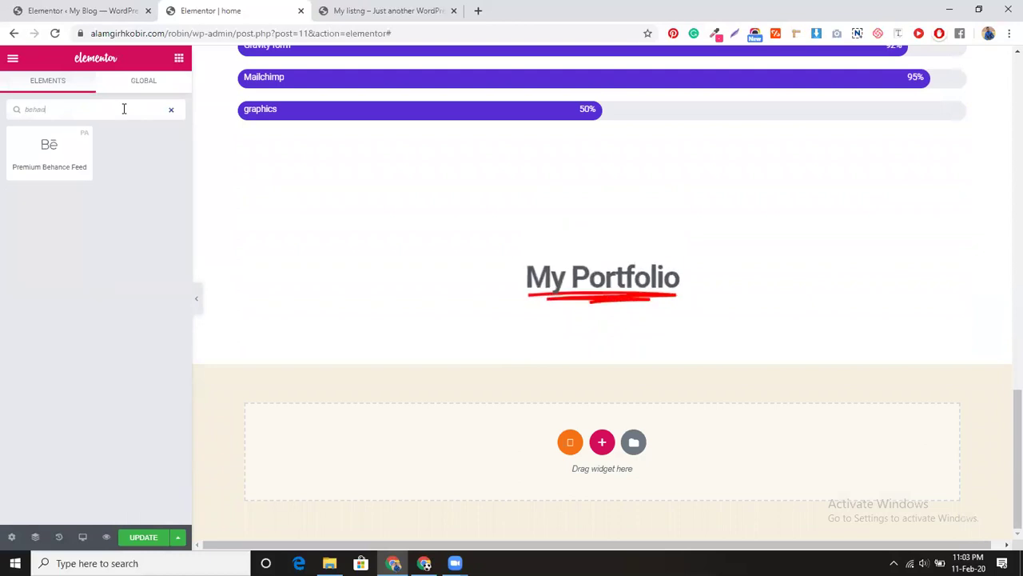
pyautogui.moveTo(52, 152); pyautogui.dragTo(584, 292)
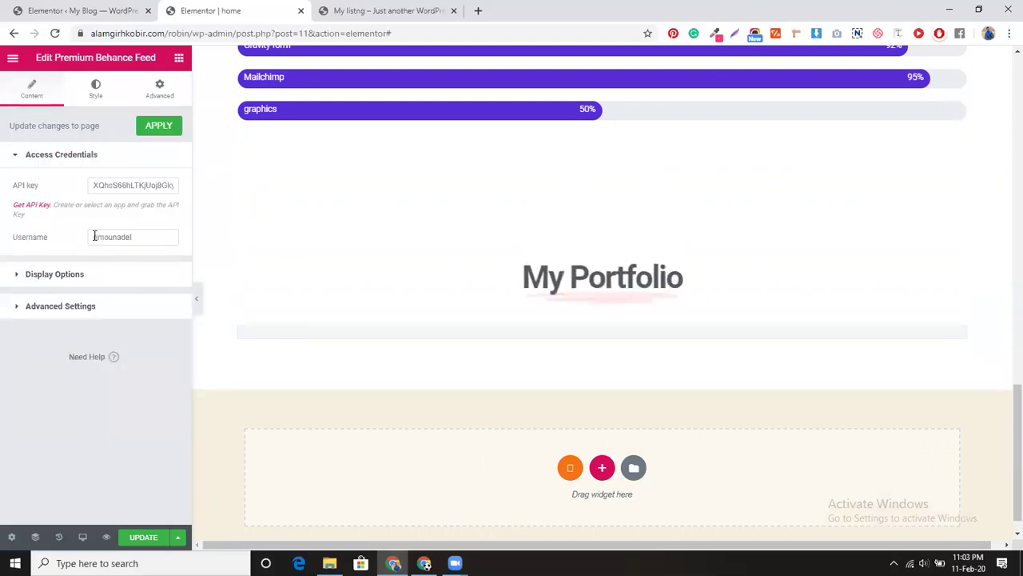
# Enter the freelancer's Behance username for the feed and review its display options, advanced settings and loaded projects.
pyautogui.doubleClick(146, 237)
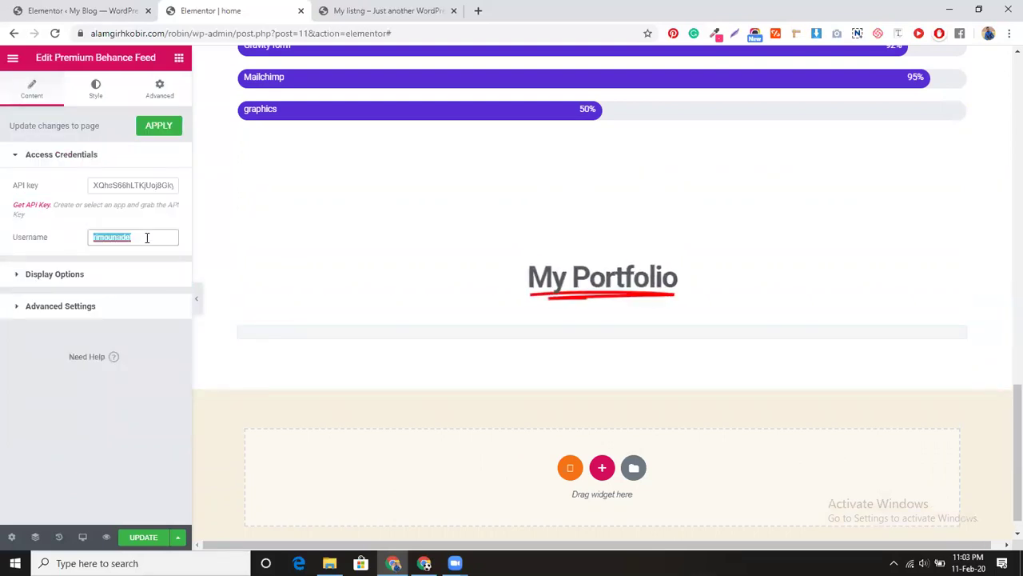
pyautogui.write('freelancerrobin')
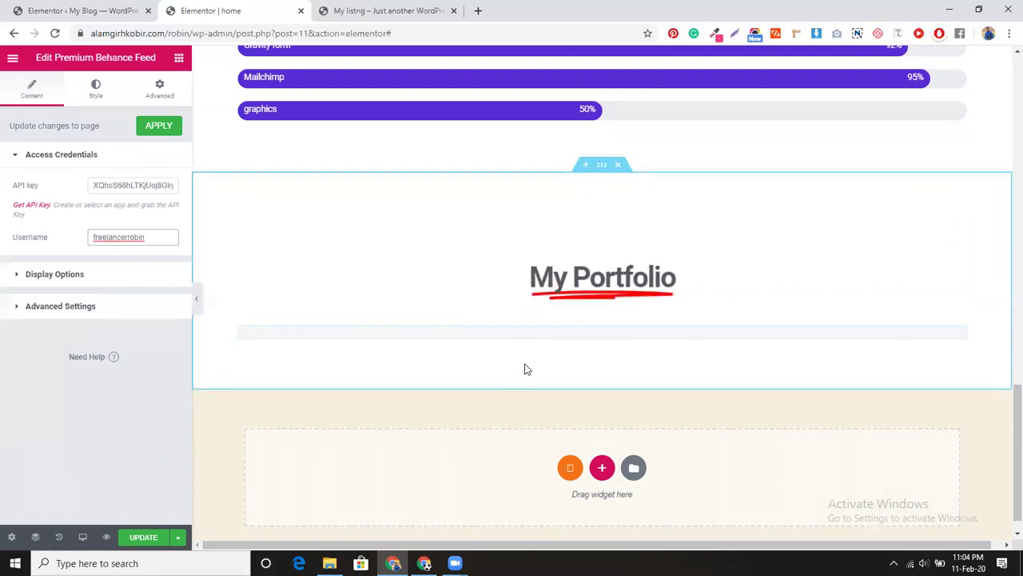
pyautogui.click(86, 277)
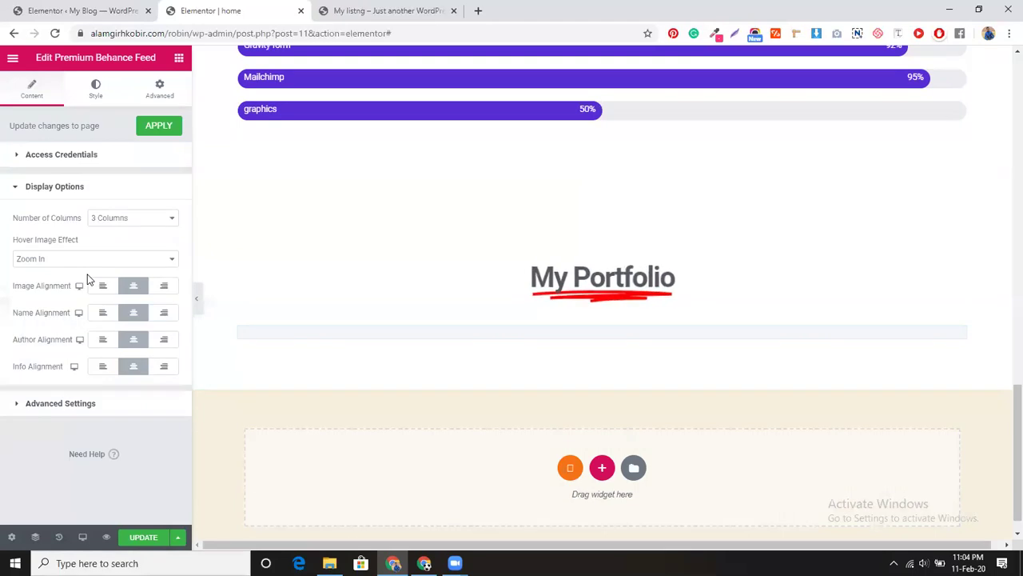
pyautogui.click(113, 195)
pyautogui.click(111, 230)
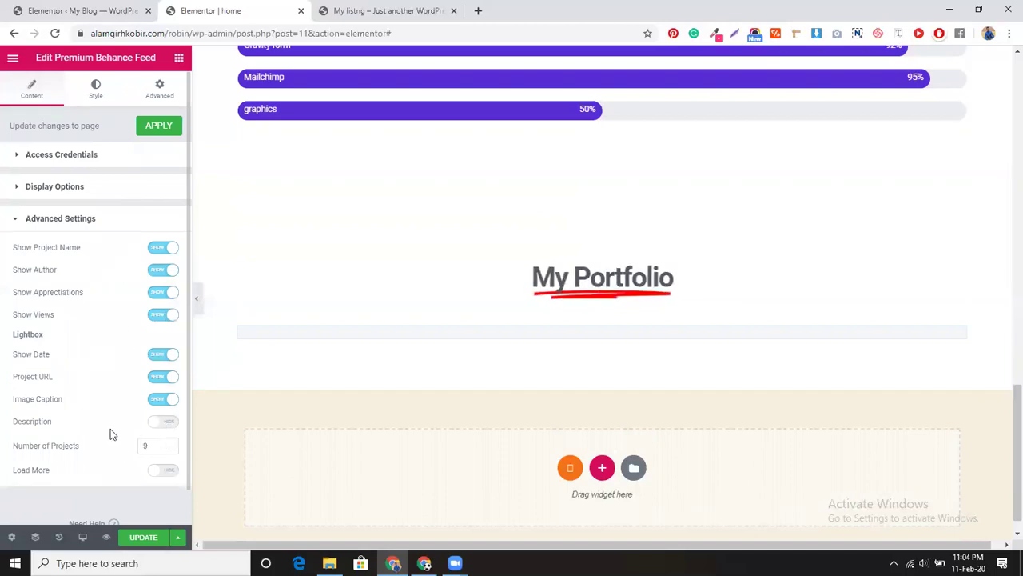
pyautogui.click(153, 423)
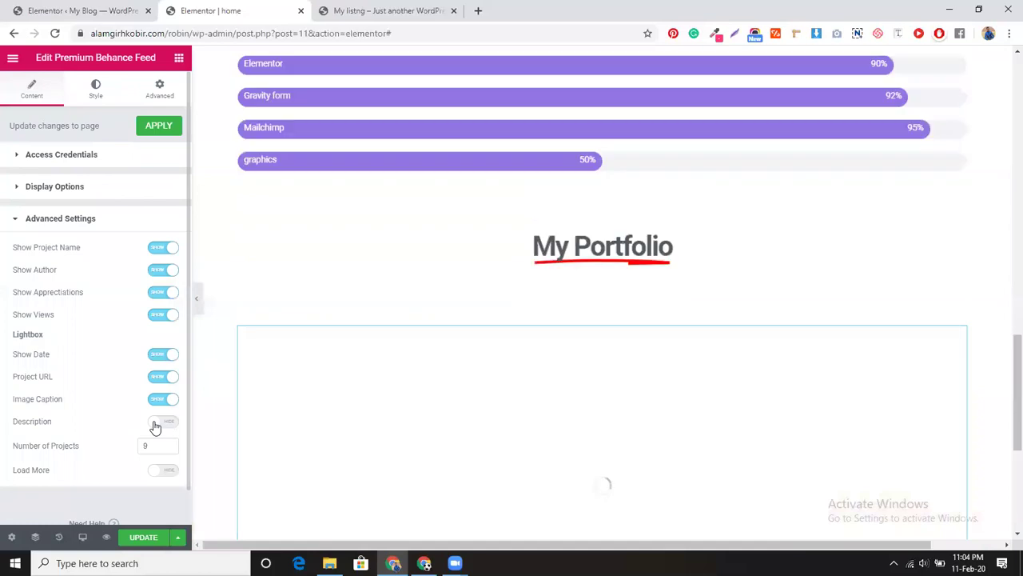
pyautogui.scroll(-2, 530, 369)
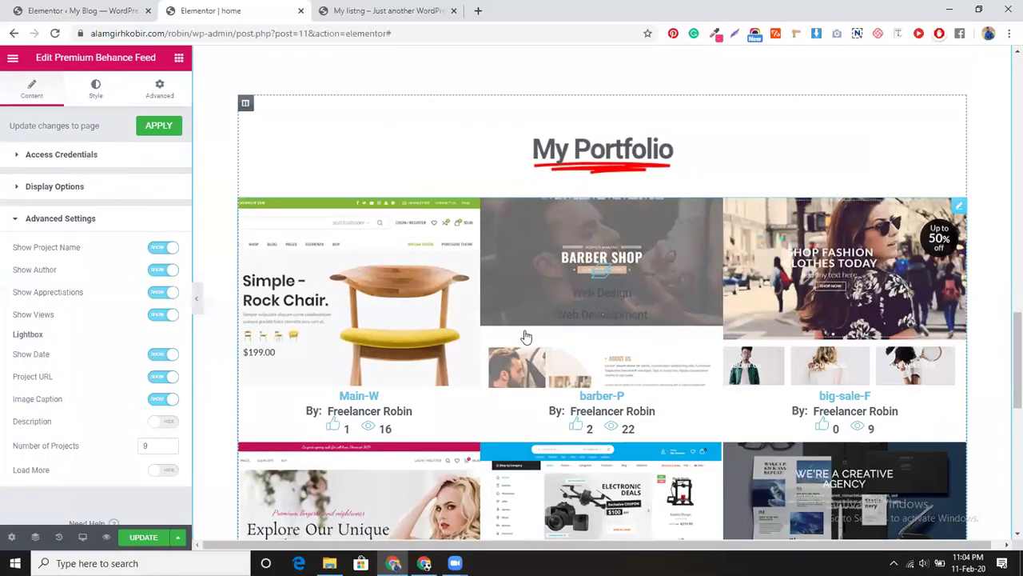
pyautogui.scroll(-8, 522, 325)
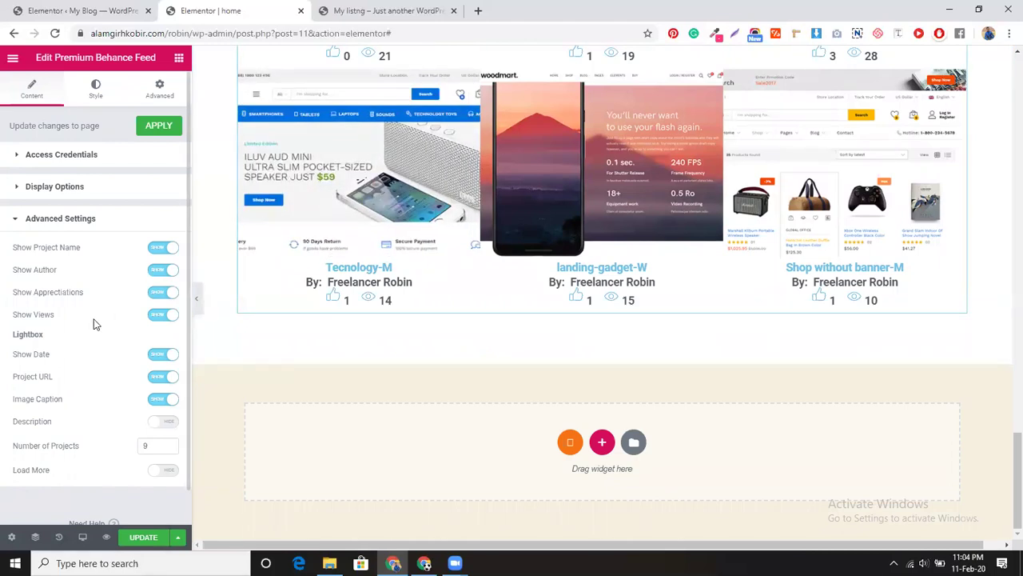
# Try the feed with project names hidden and switch the names back on.
pyautogui.click(160, 248)
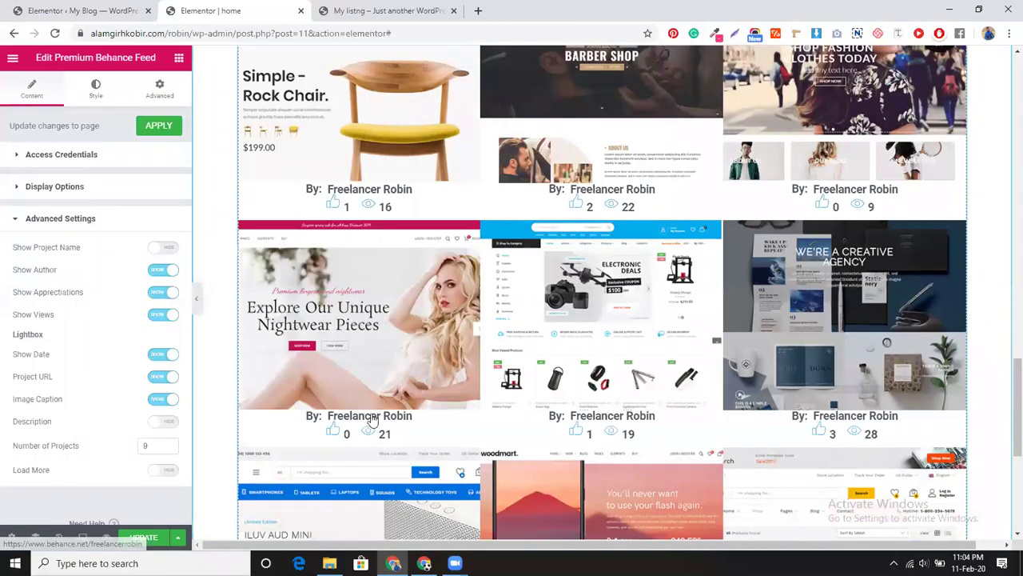
pyautogui.click(161, 249)
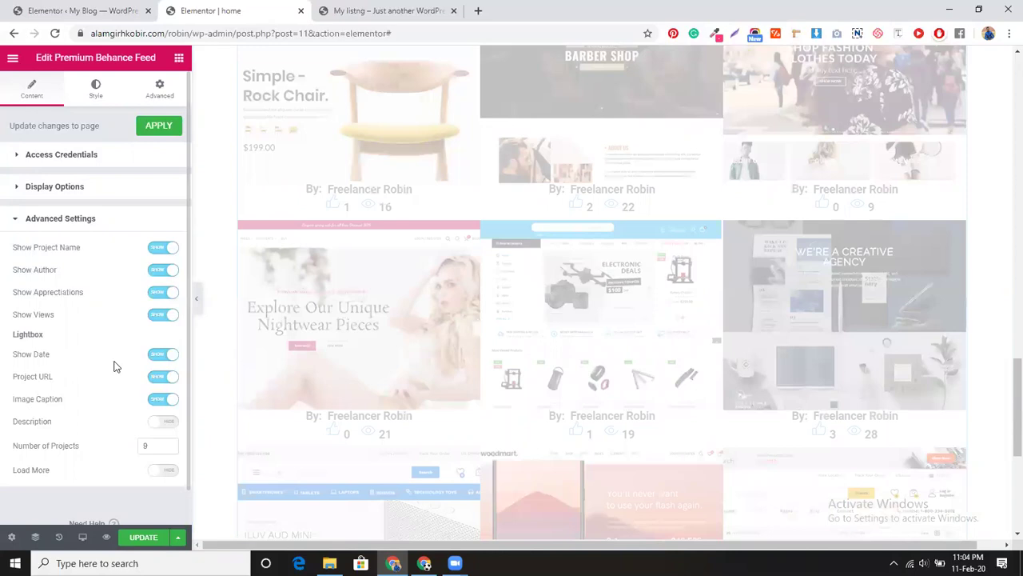
# Hide the lightbox image caption in the Behance feed's advanced settings and check the project grid.
pyautogui.click(163, 399)
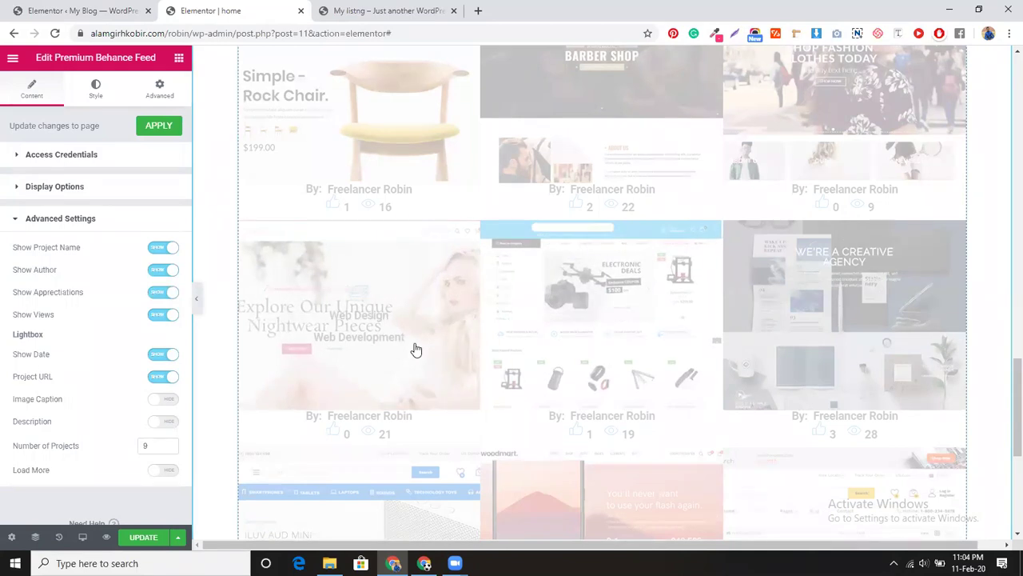
pyautogui.scroll(4, 416, 349)
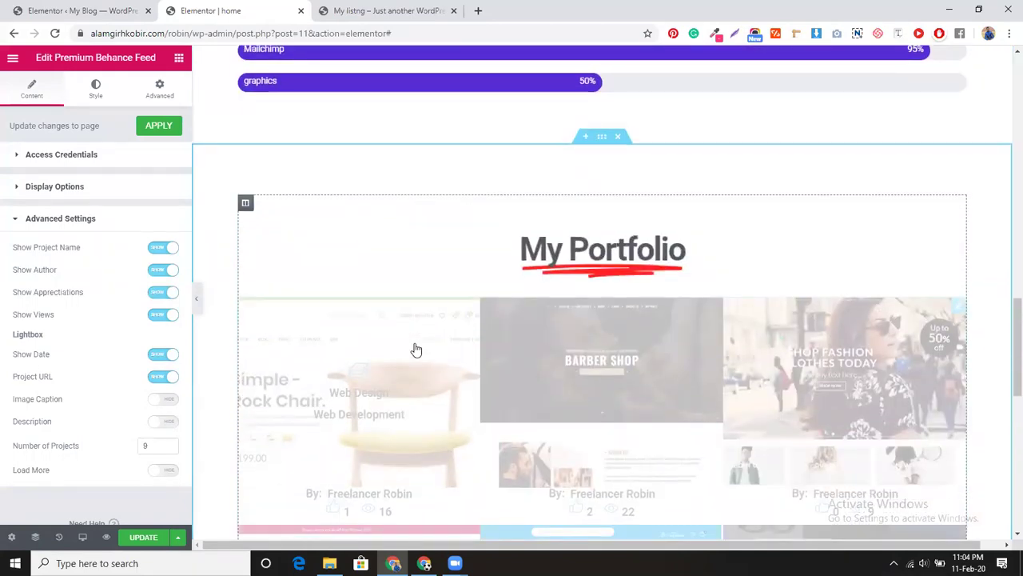
pyautogui.scroll(-8, 416, 349)
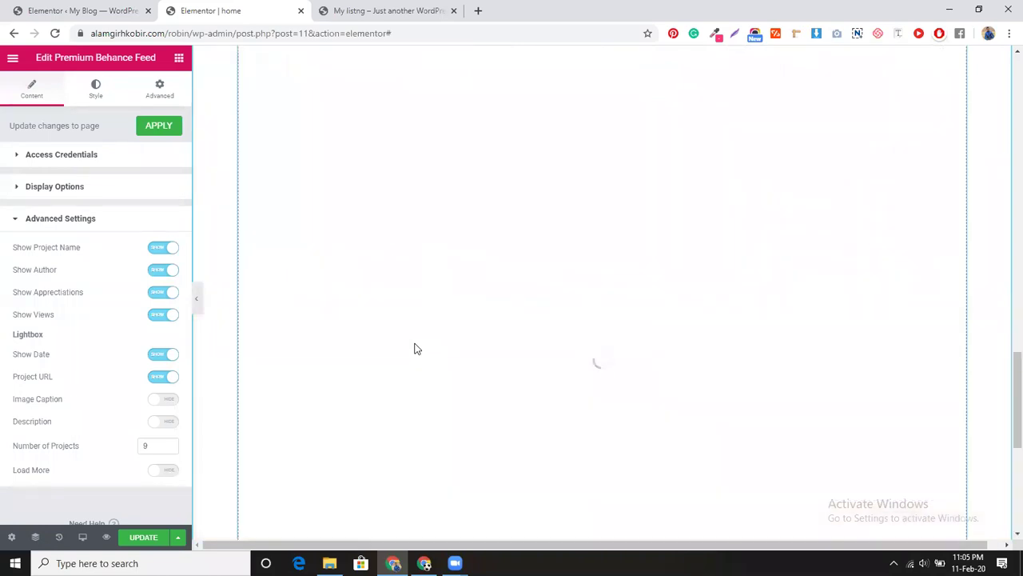
pyautogui.scroll(-4, 415, 350)
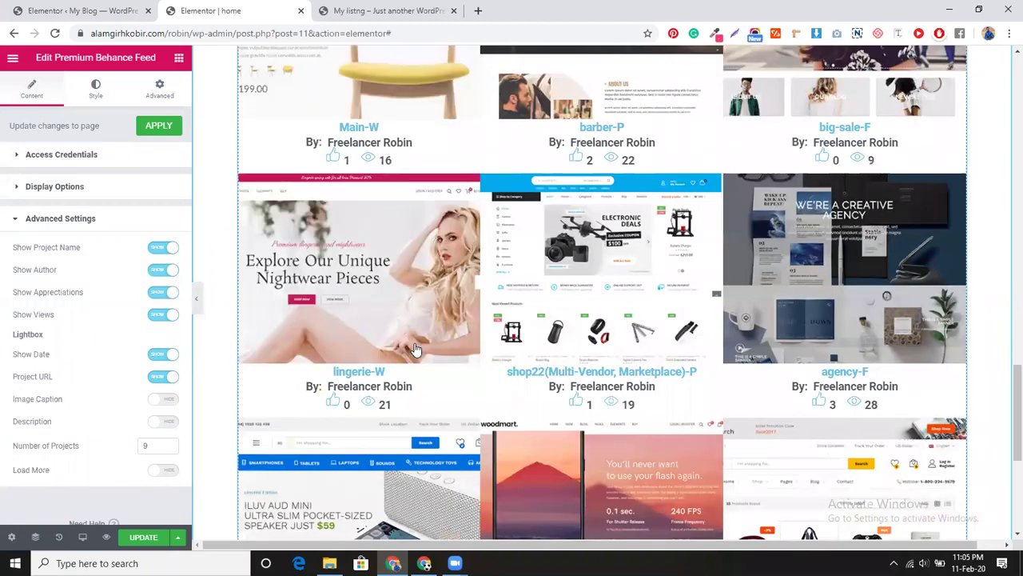
pyautogui.scroll(-1, 122, 432)
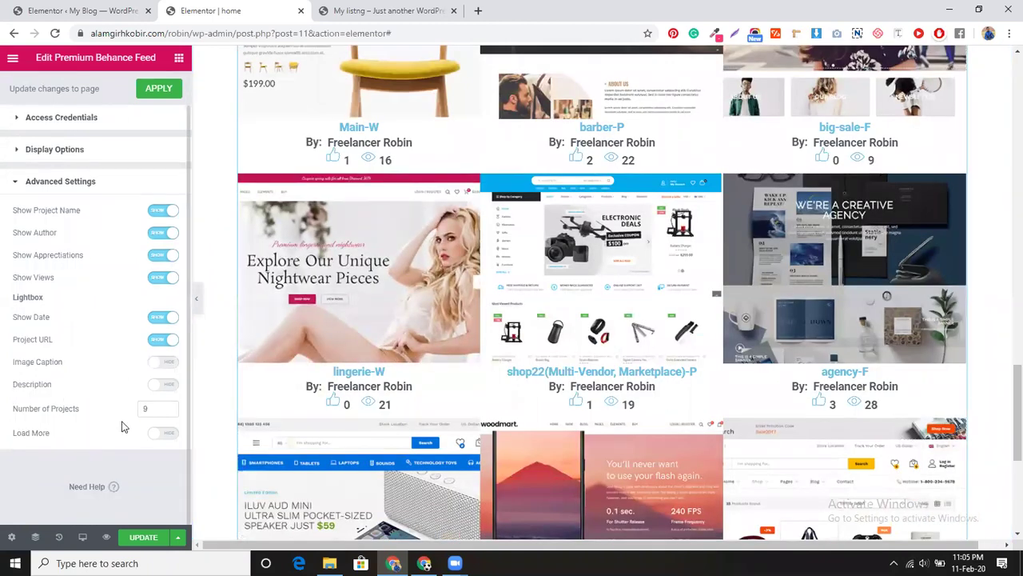
pyautogui.scroll(-4, 503, 378)
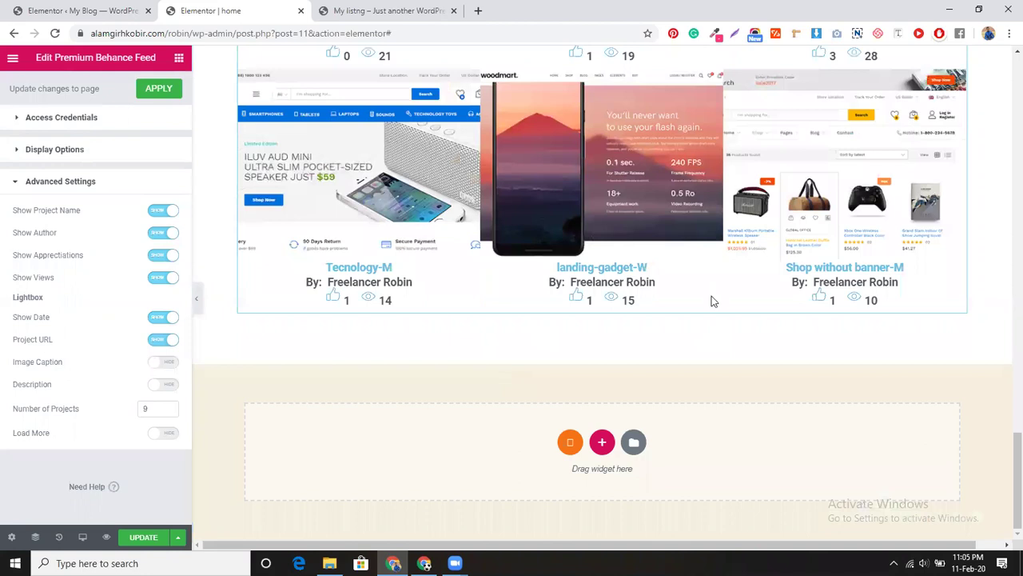
pyautogui.scroll(4, 365, 312)
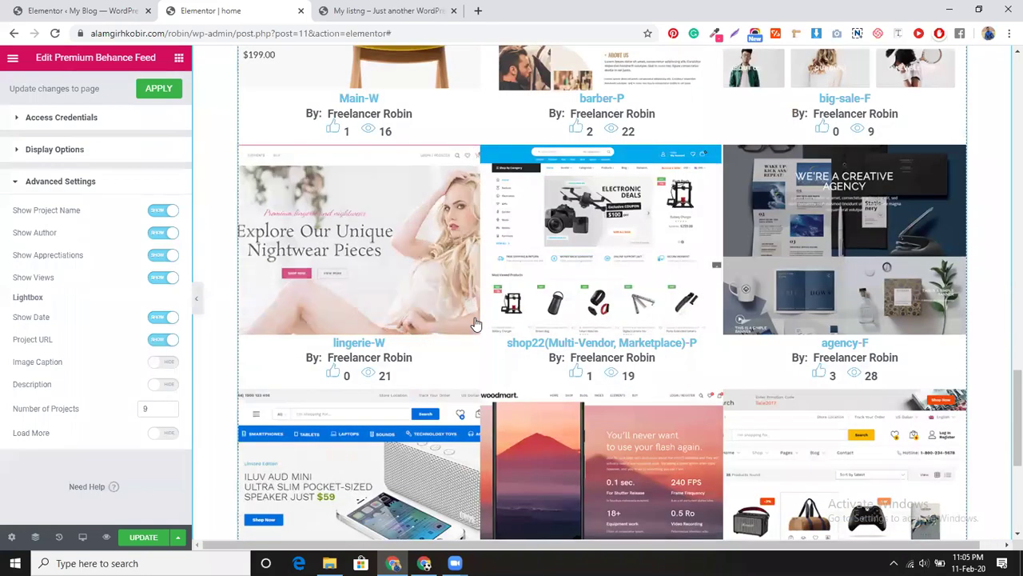
pyautogui.scroll(3, 480, 324)
pyautogui.scroll(-5, 495, 343)
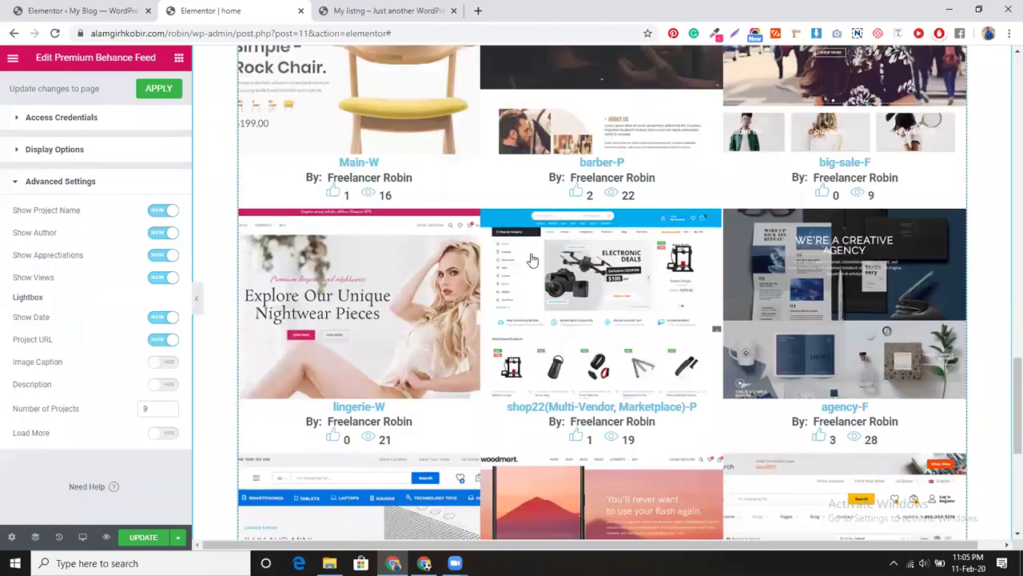
pyautogui.scroll(-1, 499, 352)
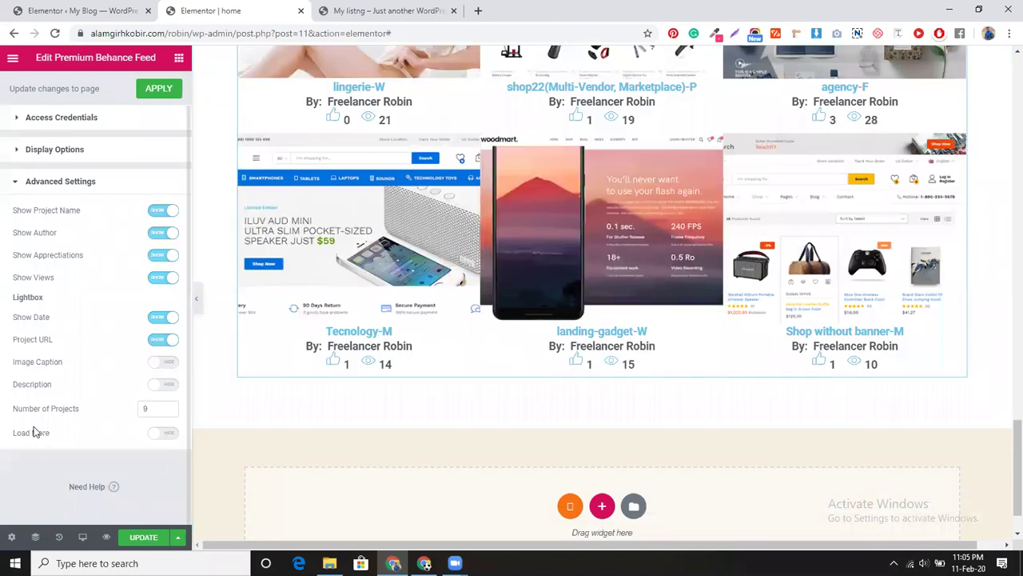
# Enable Load More for the Behance feed, review its button size and alignment options, and check the button below the grid.
pyautogui.click(164, 435)
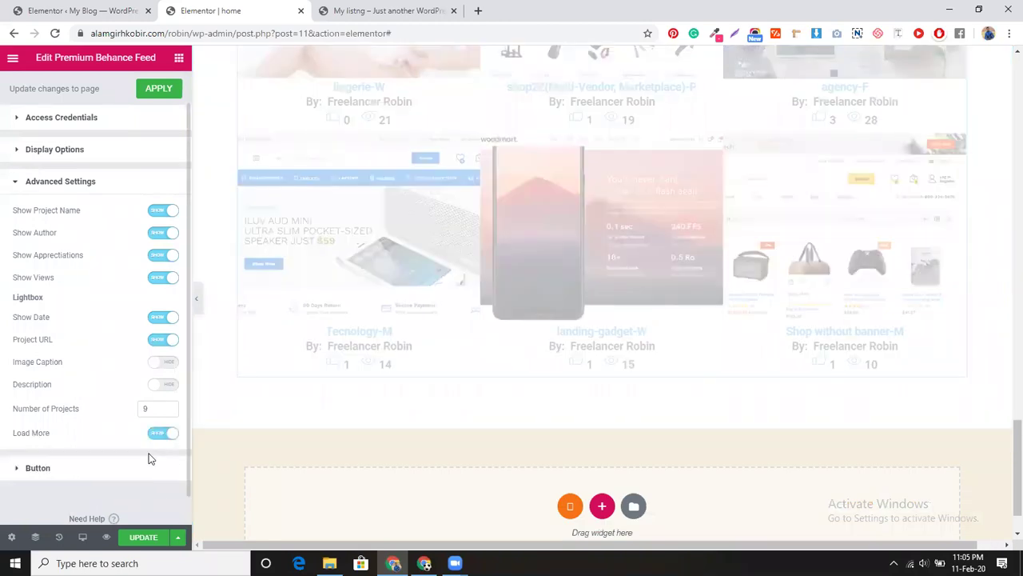
pyautogui.click(147, 465)
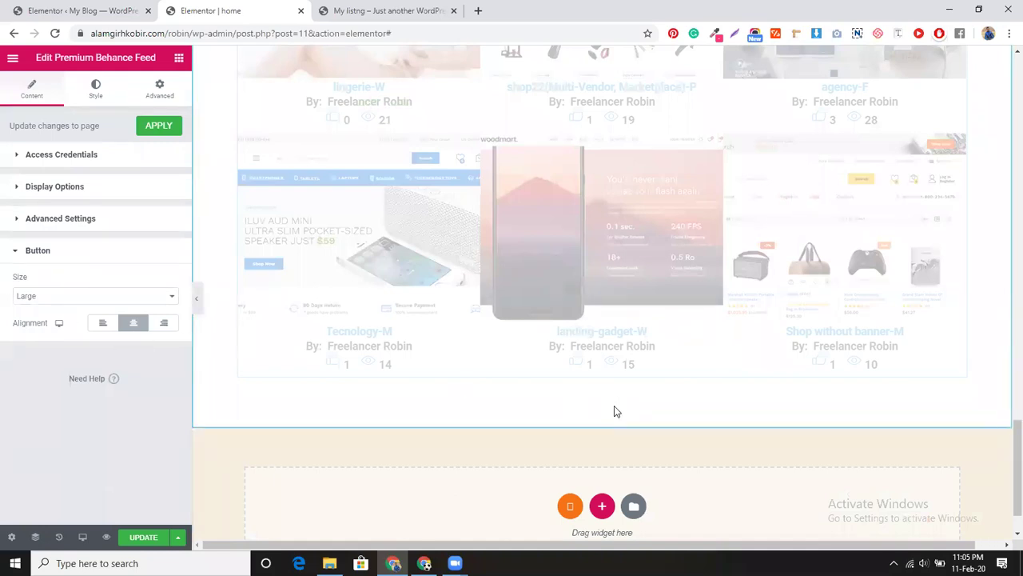
pyautogui.click(109, 252)
pyautogui.click(108, 252)
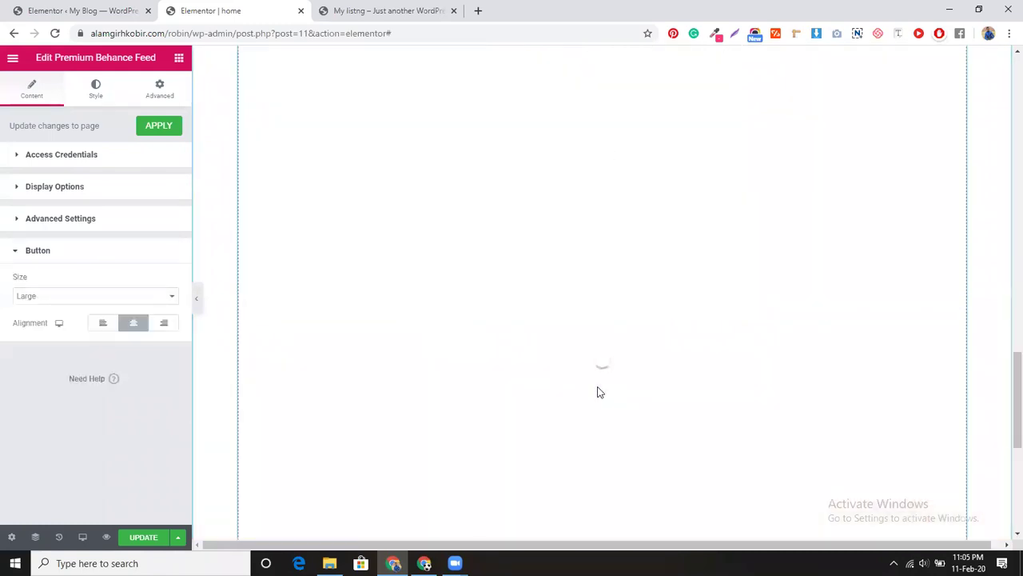
pyautogui.scroll(-1, 598, 386)
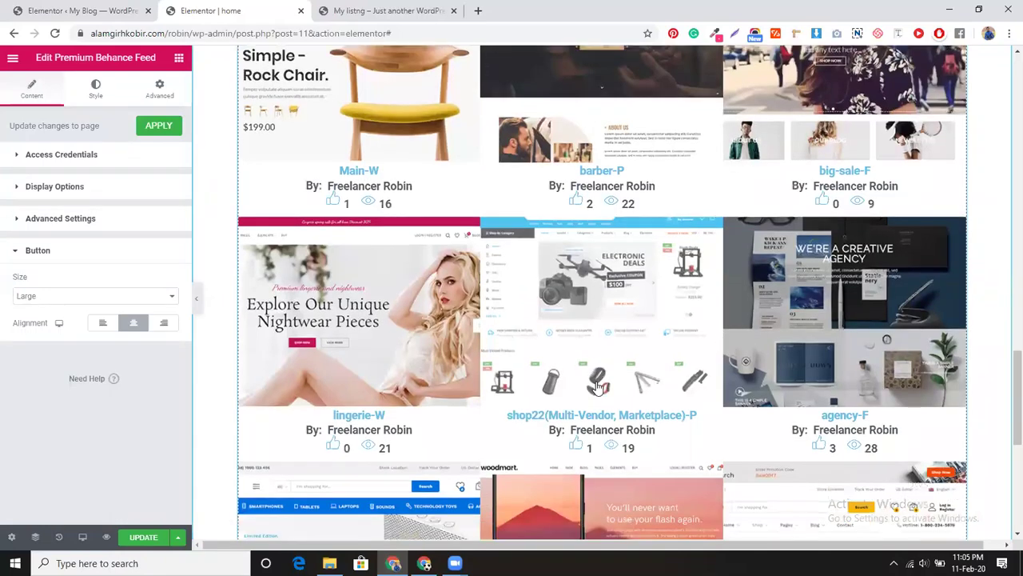
pyautogui.scroll(-6, 598, 386)
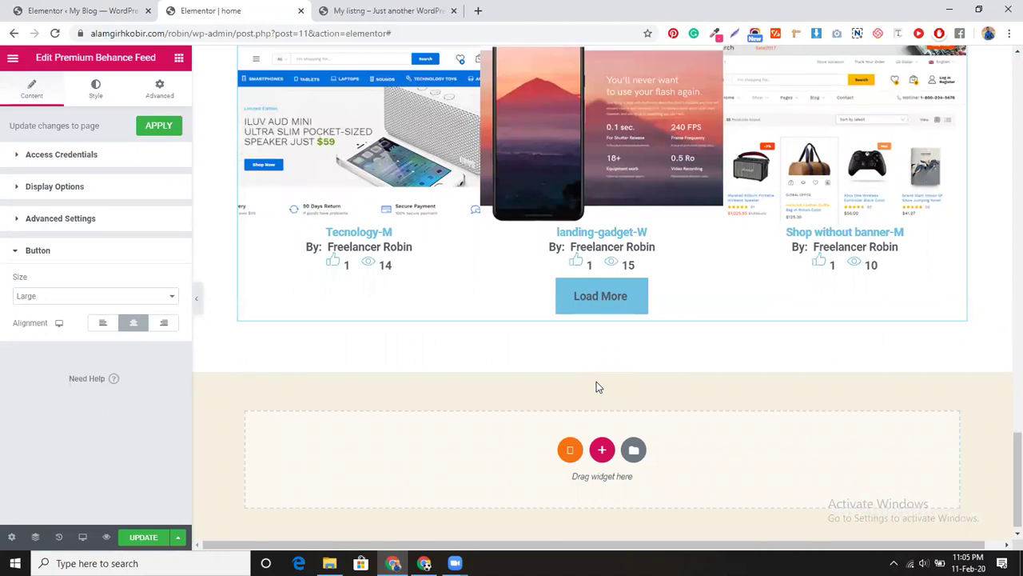
pyautogui.click(87, 253)
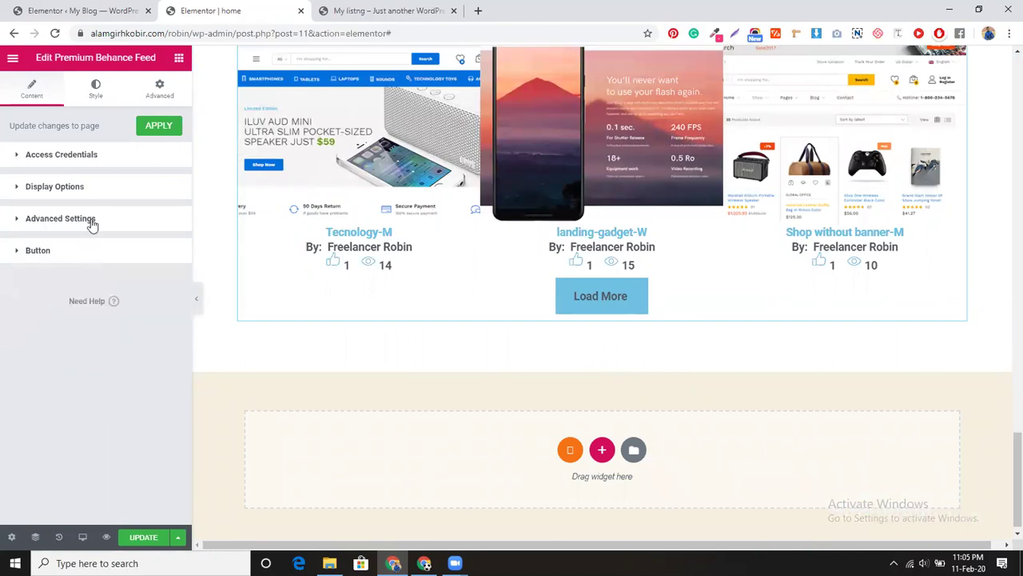
pyautogui.click(92, 220)
pyautogui.click(92, 220)
pyautogui.click(91, 160)
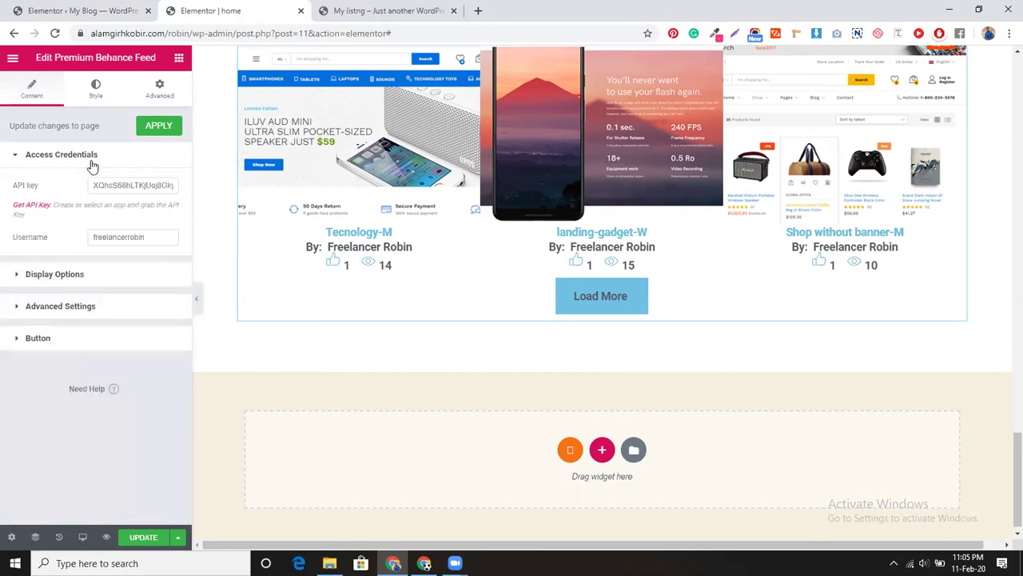
pyautogui.click(83, 337)
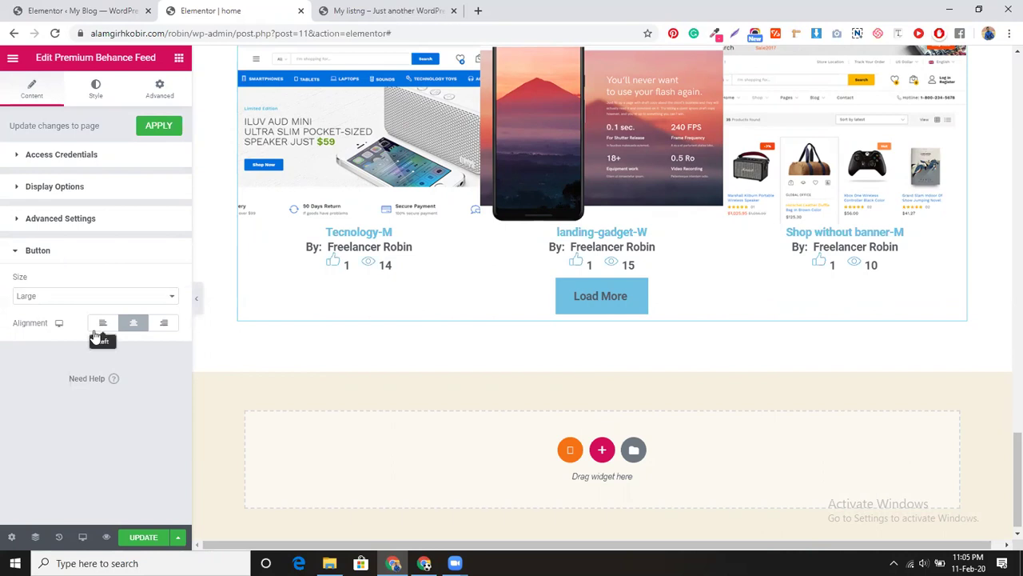
# Try right alignment for the Load More button, return it to center, and set the button size to Small.
pyautogui.click(164, 325)
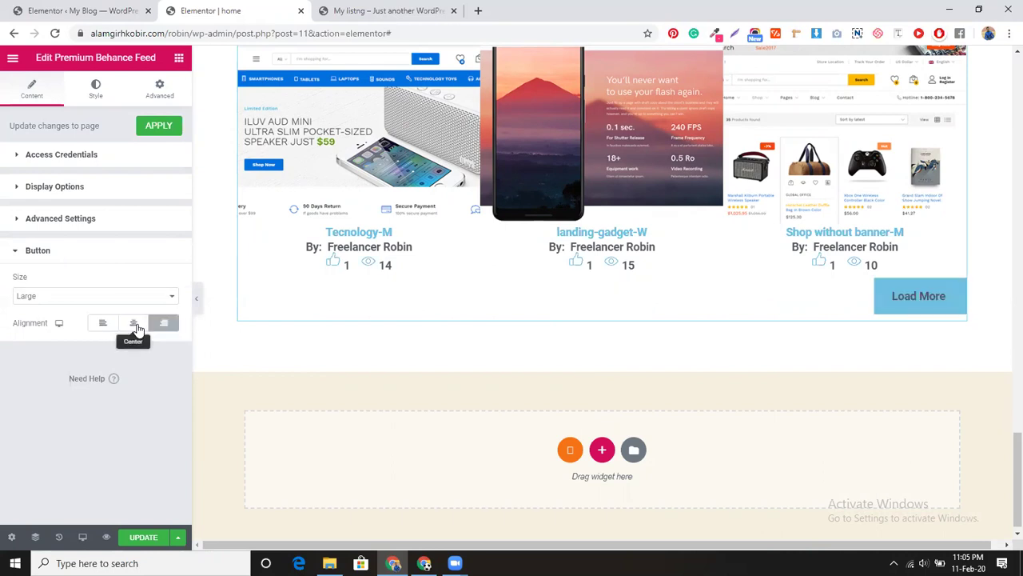
pyautogui.click(132, 324)
pyautogui.click(136, 302)
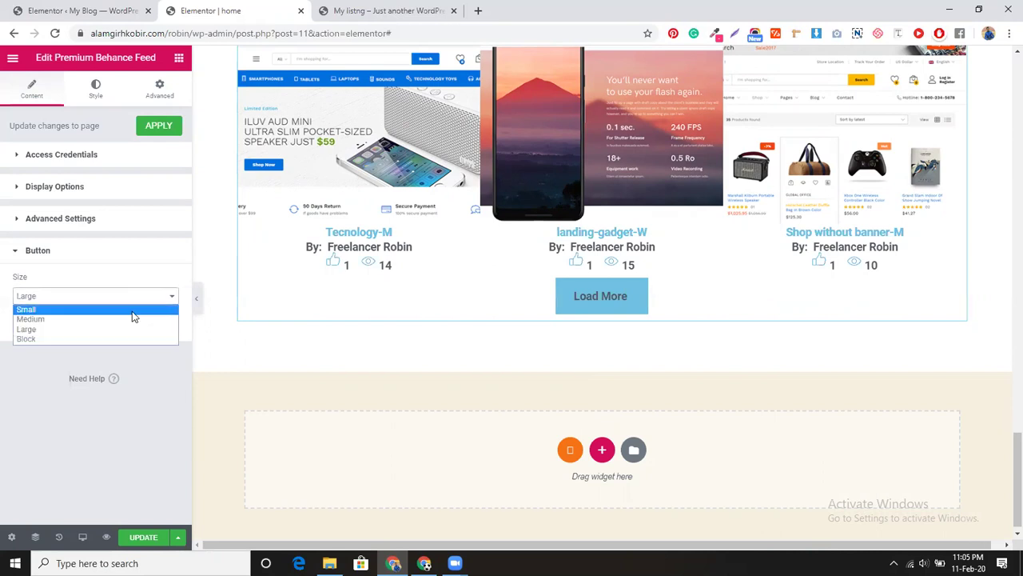
pyautogui.click(132, 311)
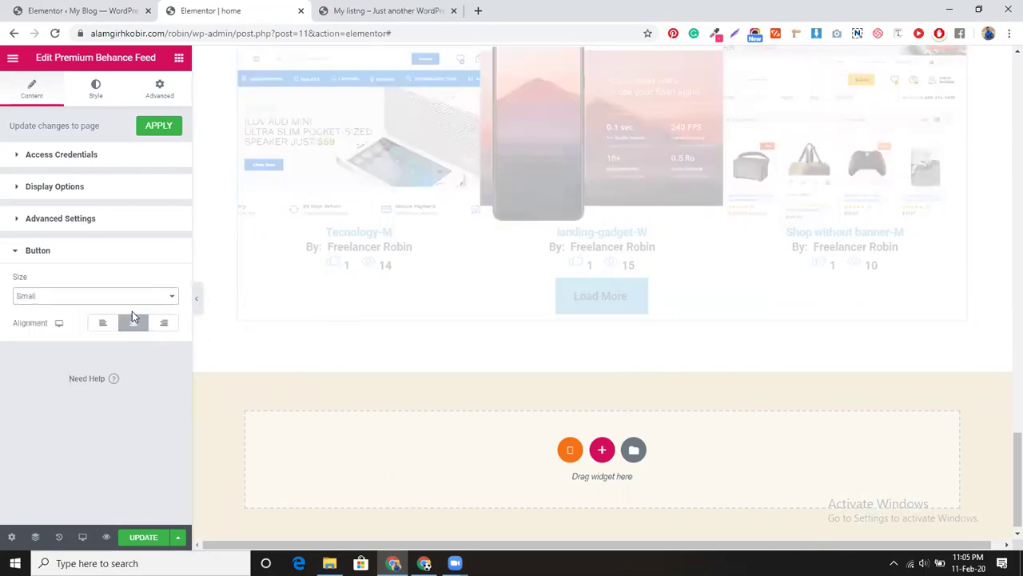
# Try red for the Load More button's text in its style settings and set the text color to black, #000000.
pyautogui.click(95, 88)
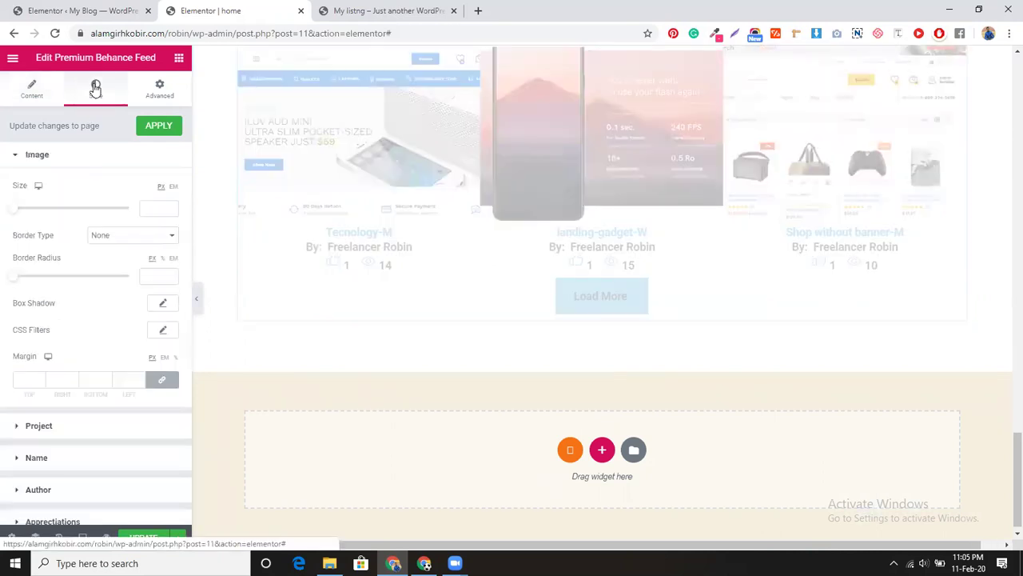
pyautogui.click(69, 156)
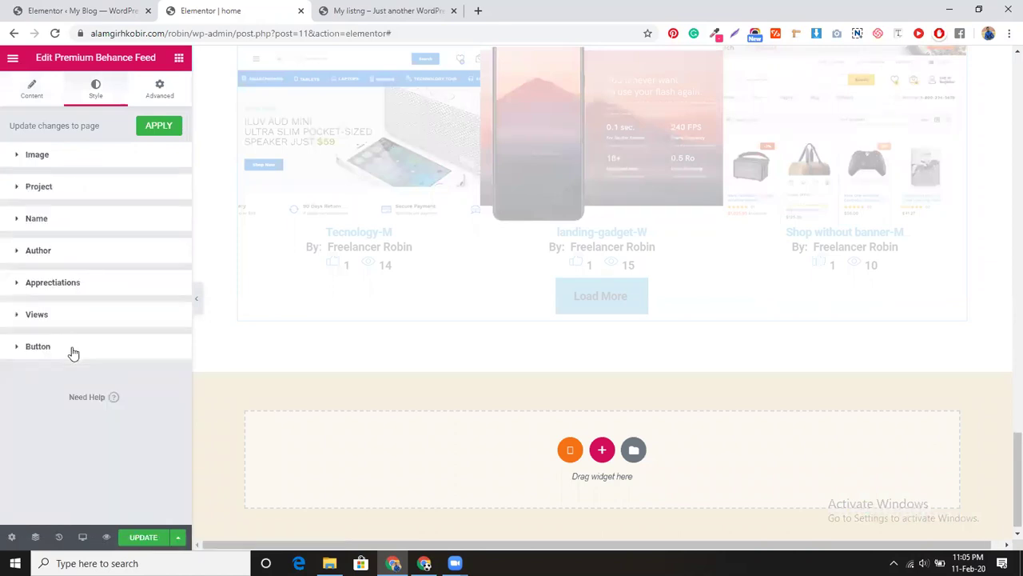
pyautogui.click(74, 346)
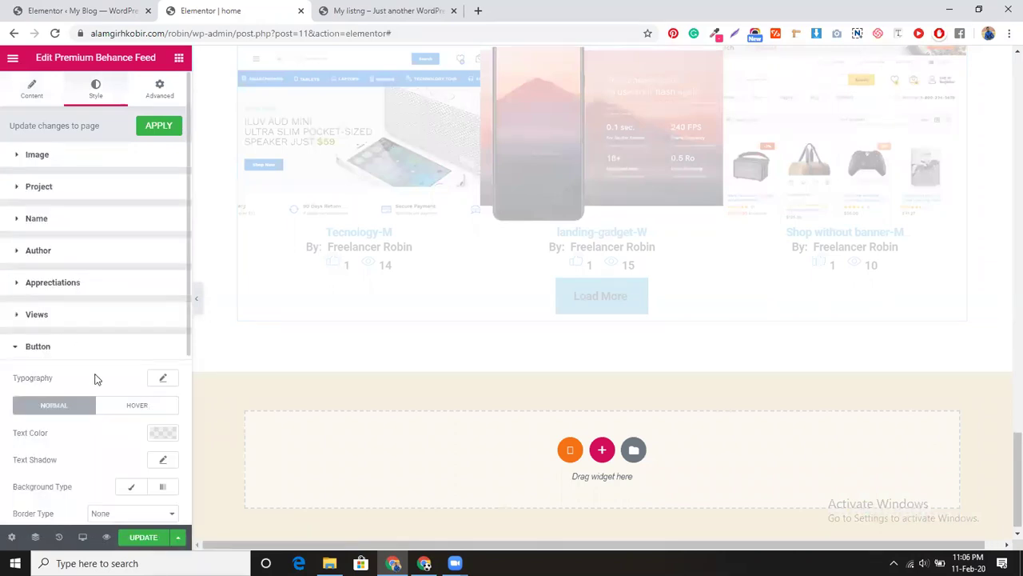
pyautogui.scroll(-1, 93, 379)
pyautogui.click(159, 372)
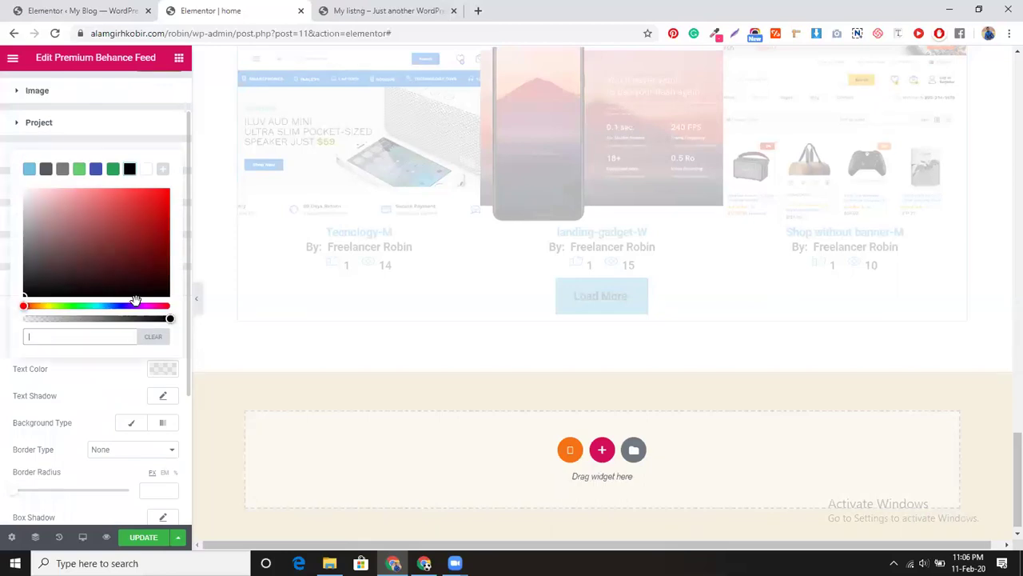
pyautogui.click(169, 190)
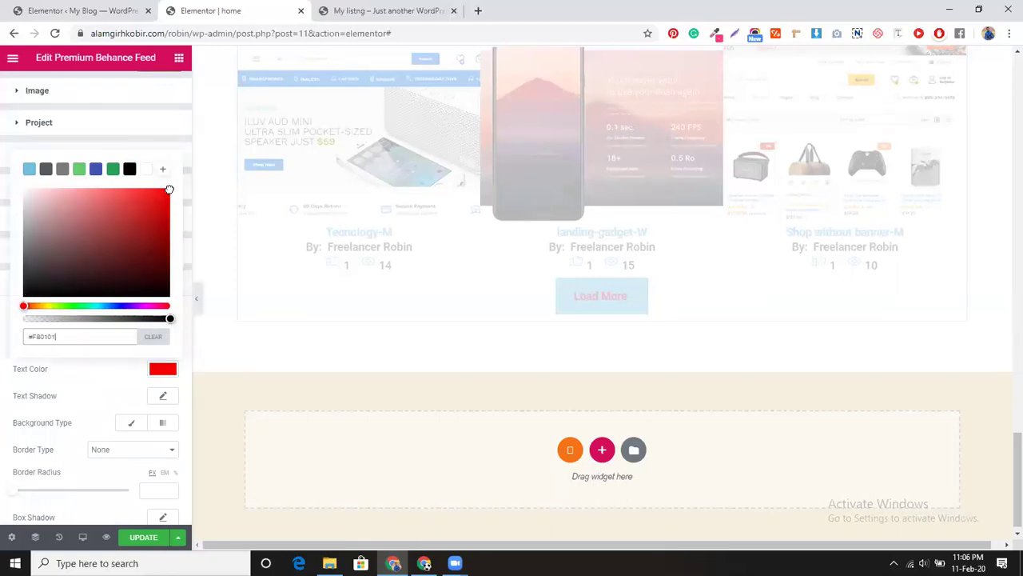
pyautogui.click(158, 379)
pyautogui.click(158, 379)
pyautogui.click(85, 283)
pyautogui.click(55, 291)
pyautogui.moveTo(14, 300); pyautogui.dragTo(16, 302)
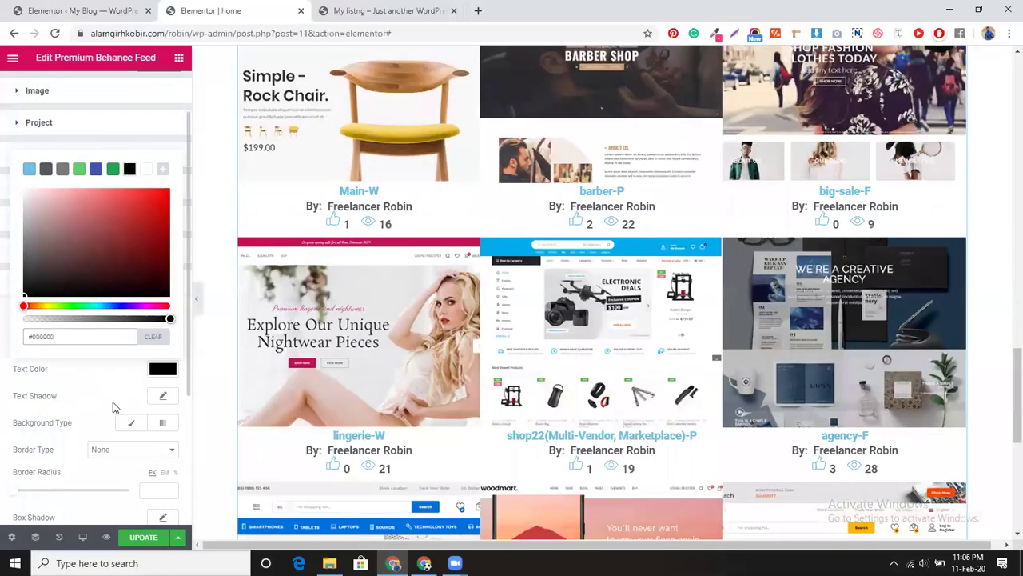
pyautogui.scroll(-1, 113, 407)
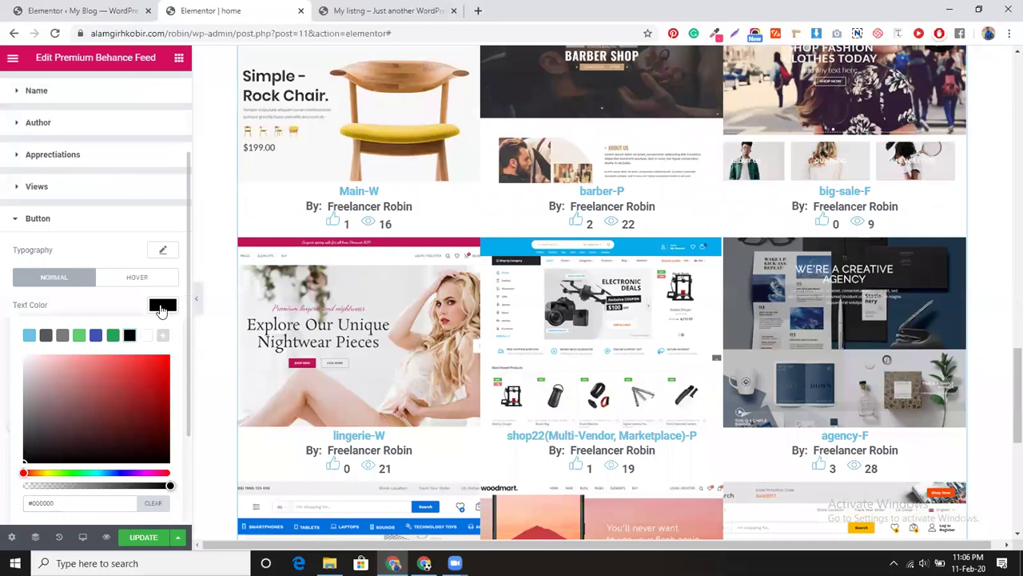
pyautogui.click(160, 307)
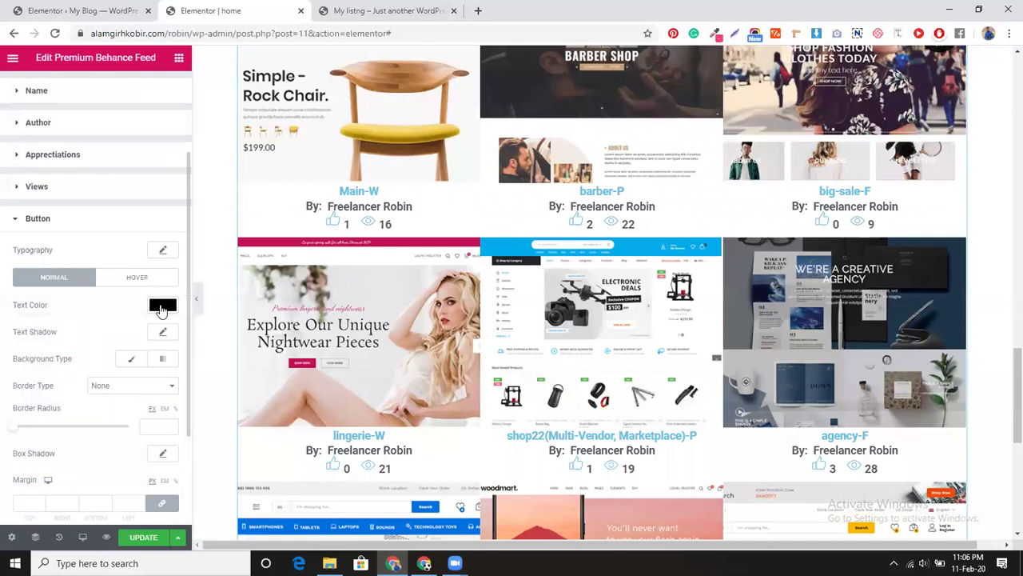
# Give the Load More button a solid red background, #FF0202, and check the button below the project grid.
pyautogui.click(131, 359)
pyautogui.click(157, 390)
pyautogui.moveTo(147, 272); pyautogui.dragTo(168, 206)
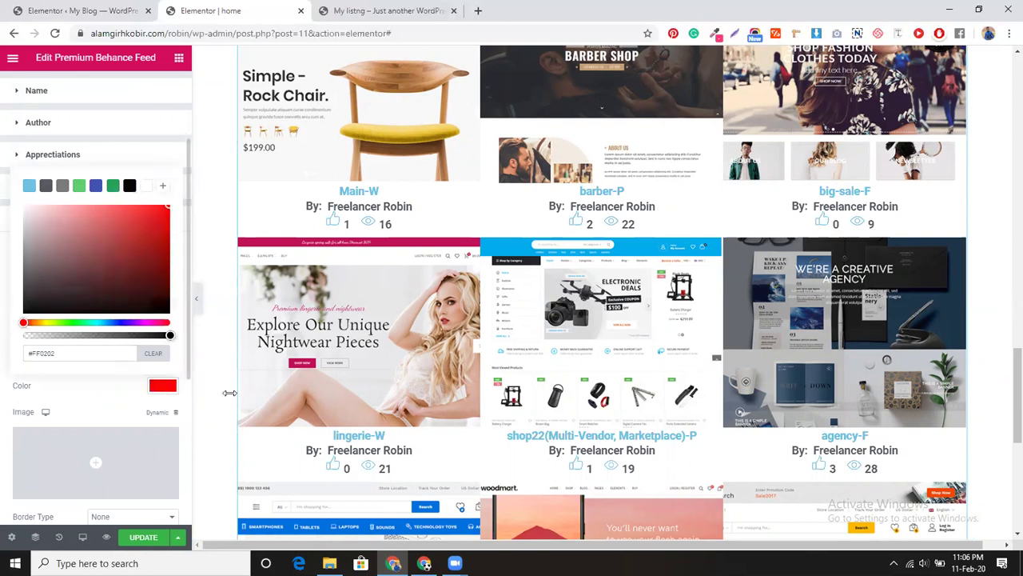
pyautogui.click(164, 387)
pyautogui.scroll(-5, 414, 380)
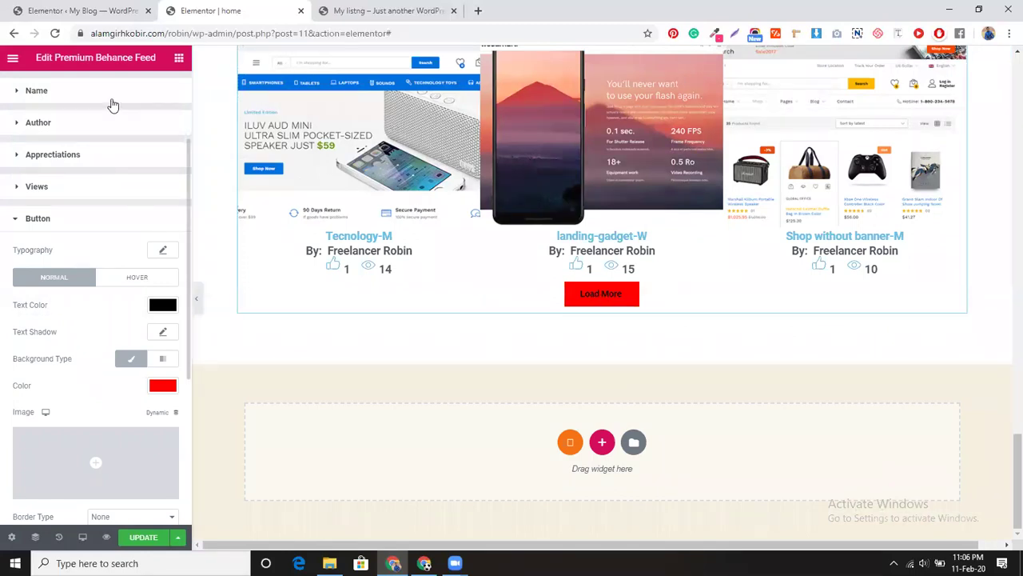
# Search the widgets for "feed" and add a Premium Twitter Feed directly below the Behance feed.
pyautogui.click(179, 58)
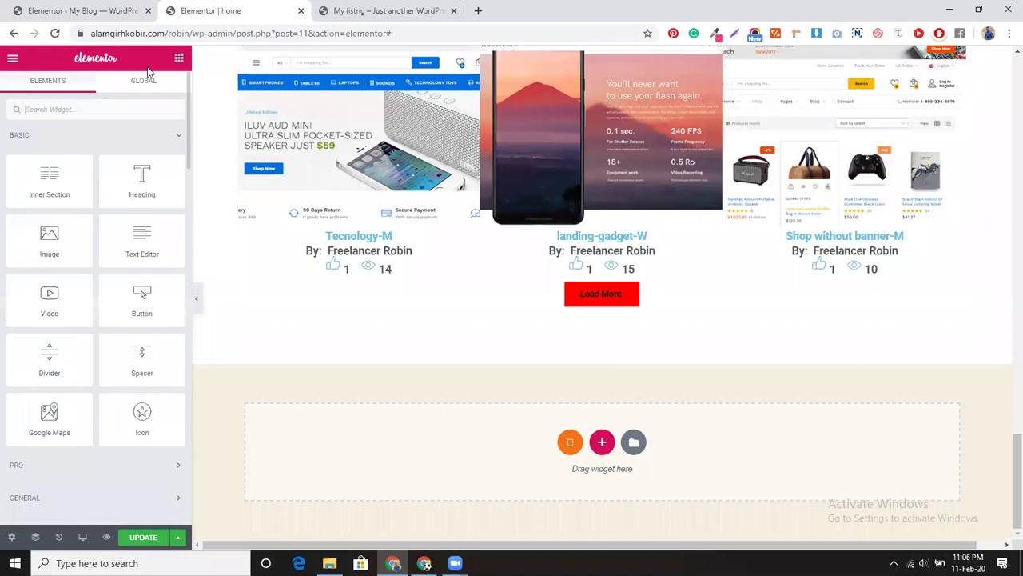
pyautogui.click(111, 109)
pyautogui.write('feed')
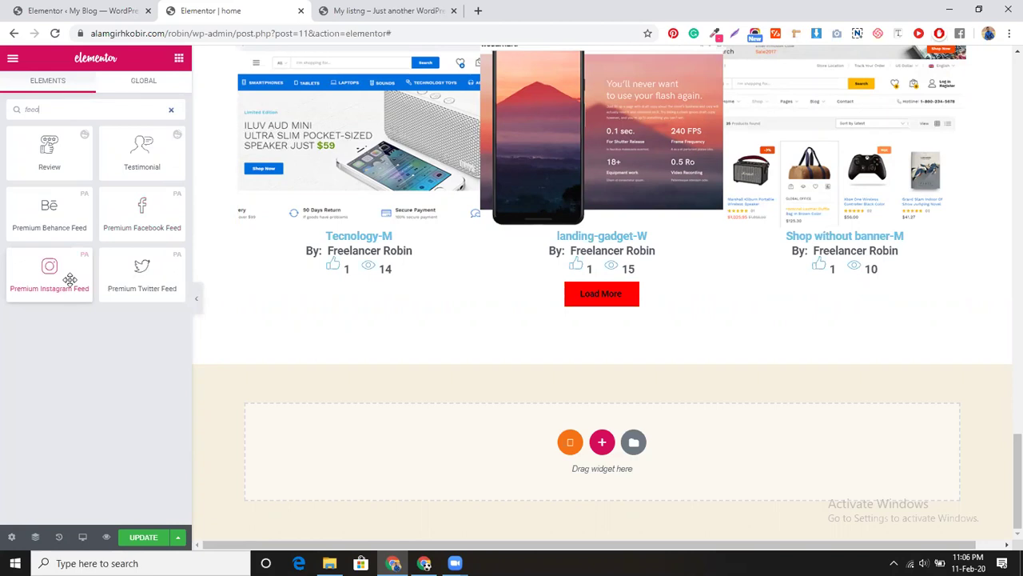
pyautogui.moveTo(134, 272); pyautogui.dragTo(602, 301)
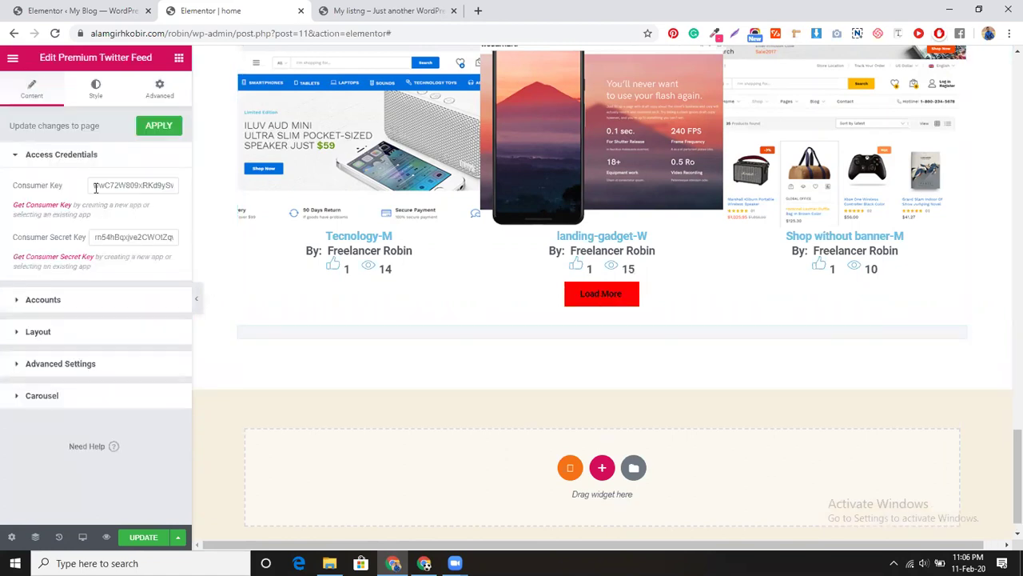
# Replace the Twitter feed's default account ID with the freelancer's handle, keeping the @ prefix.
pyautogui.click(100, 301)
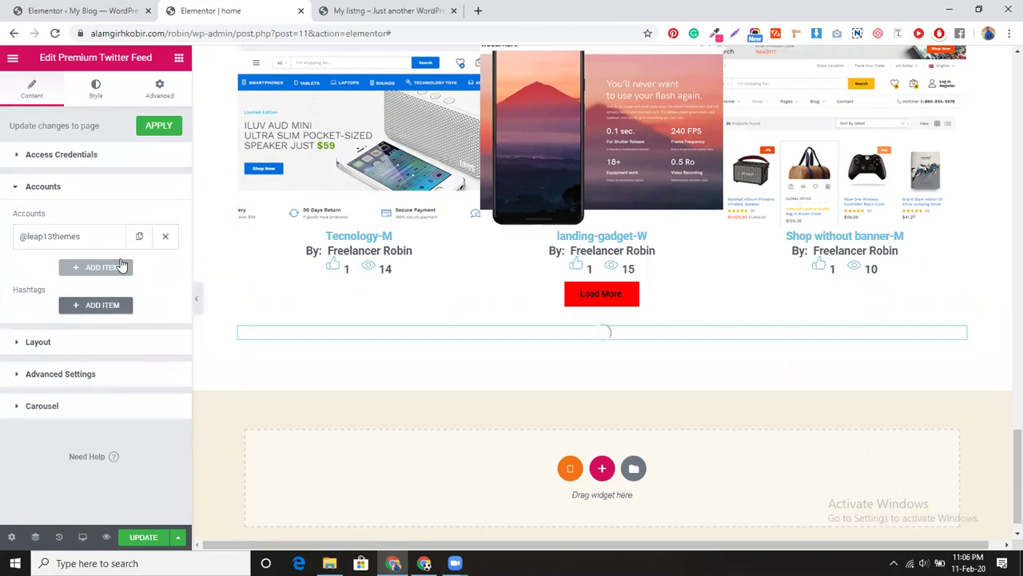
pyautogui.click(102, 240)
pyautogui.tripleClick(88, 281)
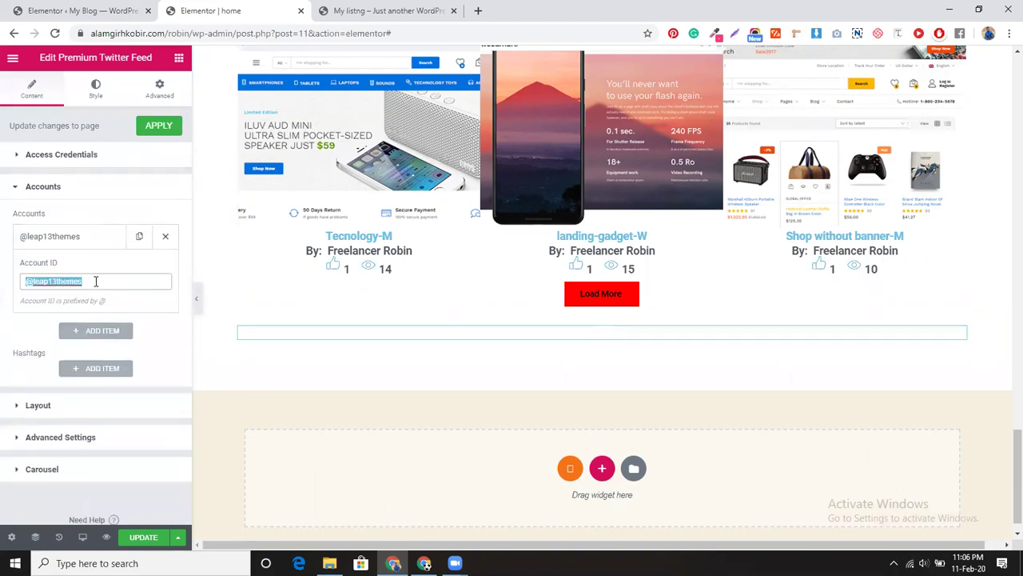
pyautogui.click(33, 279)
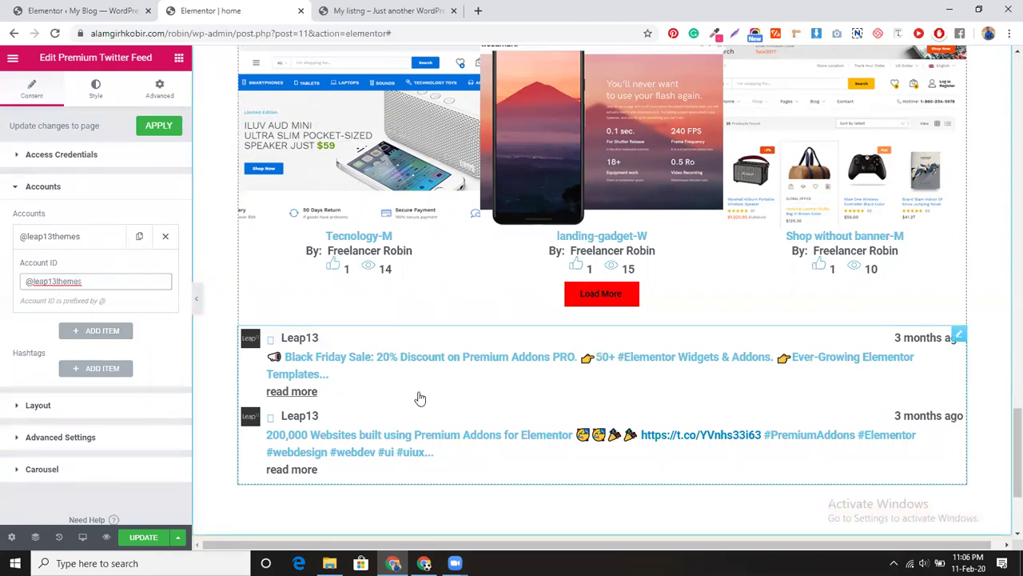
pyautogui.moveTo(32, 280); pyautogui.dragTo(147, 275)
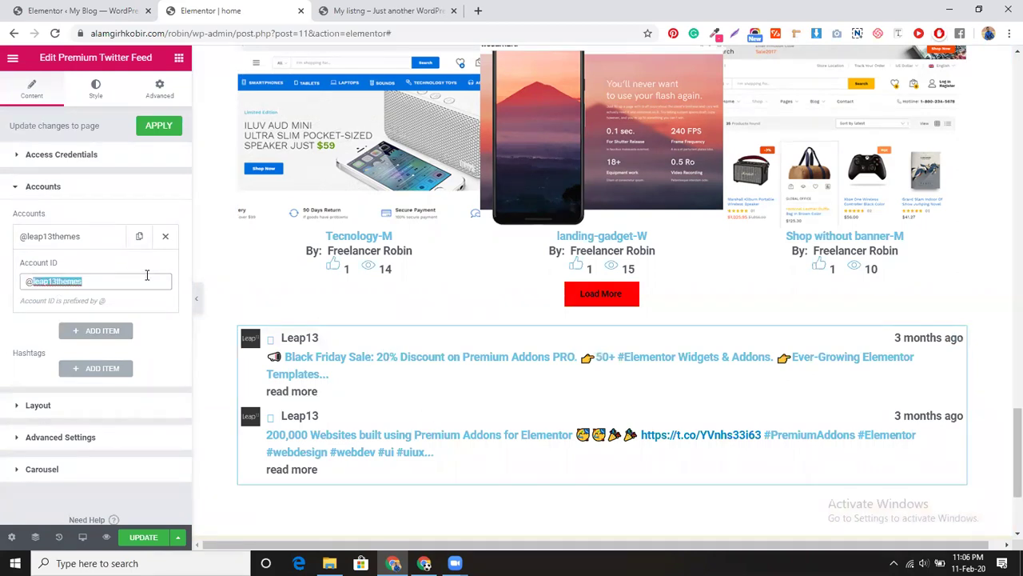
pyautogui.write('freelancerrobin')
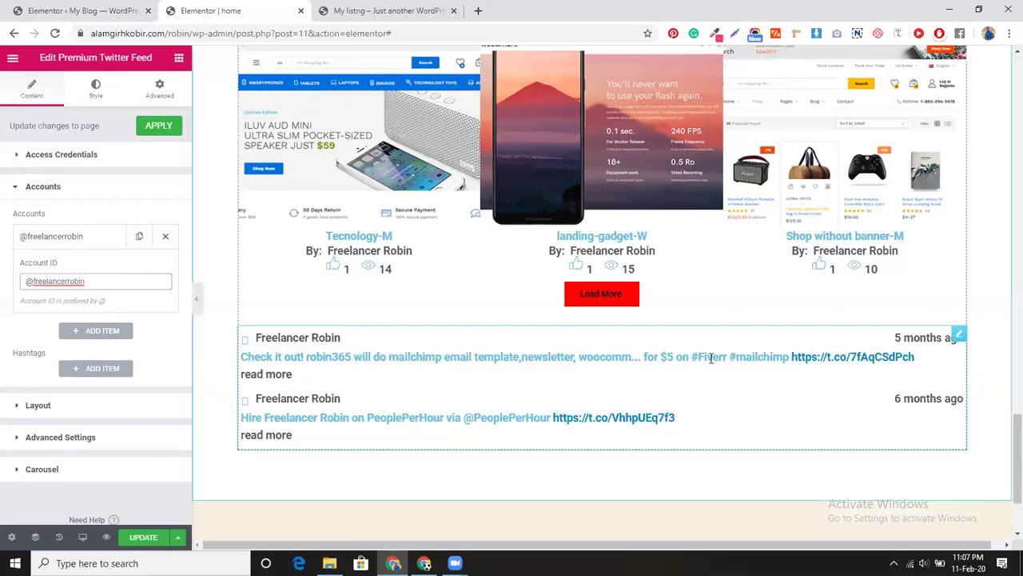
# Check the loaded tweets and delete the Premium Twitter Feed widget from the portfolio section.
pyautogui.scroll(-1, 617, 356)
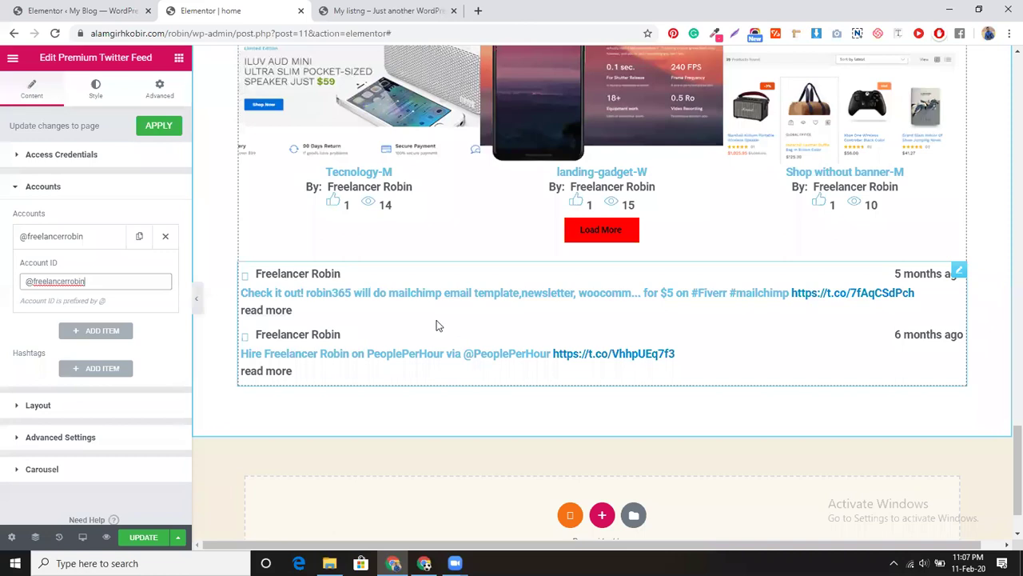
pyautogui.scroll(-1, 436, 325)
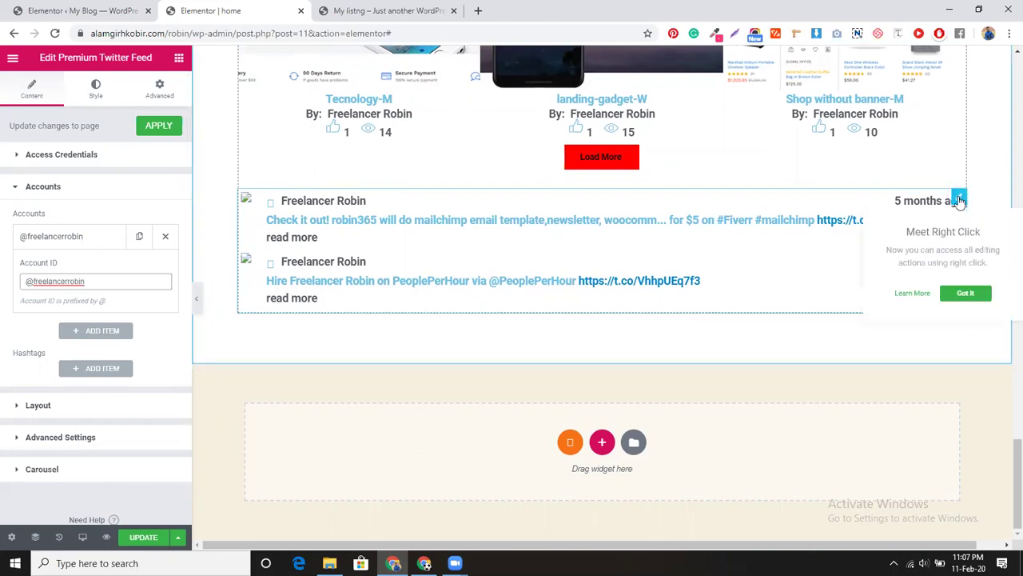
pyautogui.rightClick(959, 200)
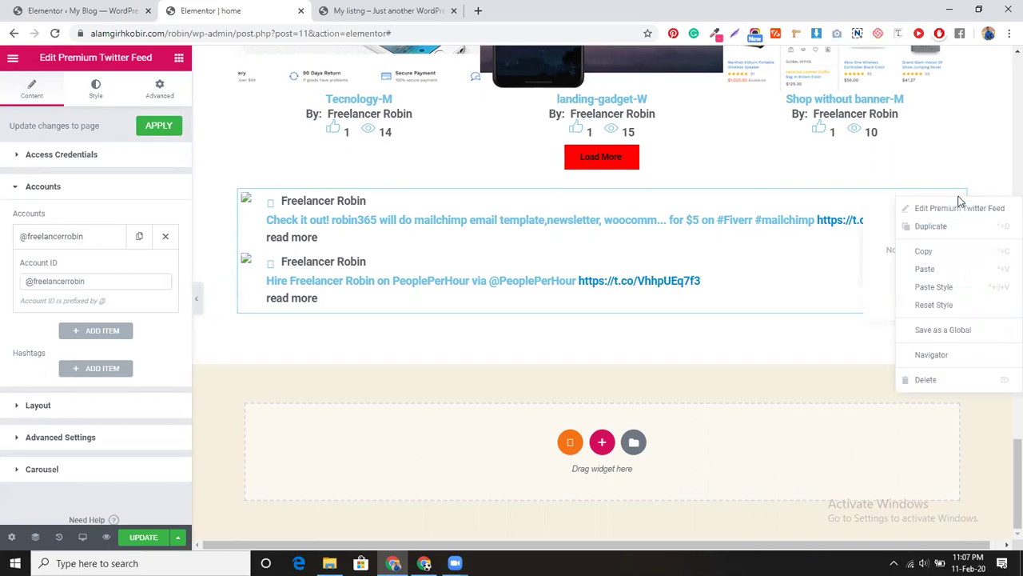
pyautogui.click(951, 380)
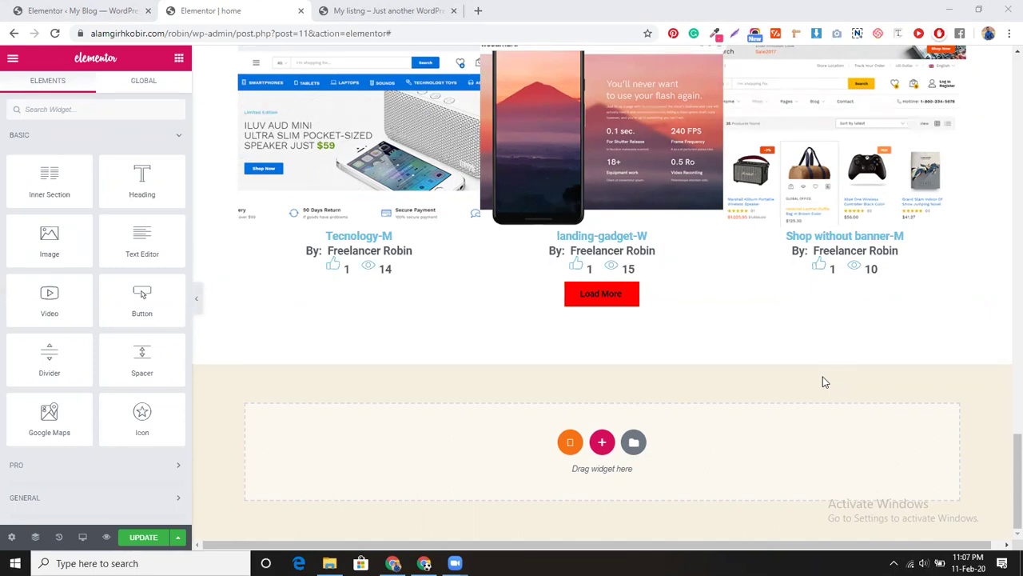
# Test the Load More button of the Behance feed and examine the additional projects in the grid.
pyautogui.scroll(2, 514, 285)
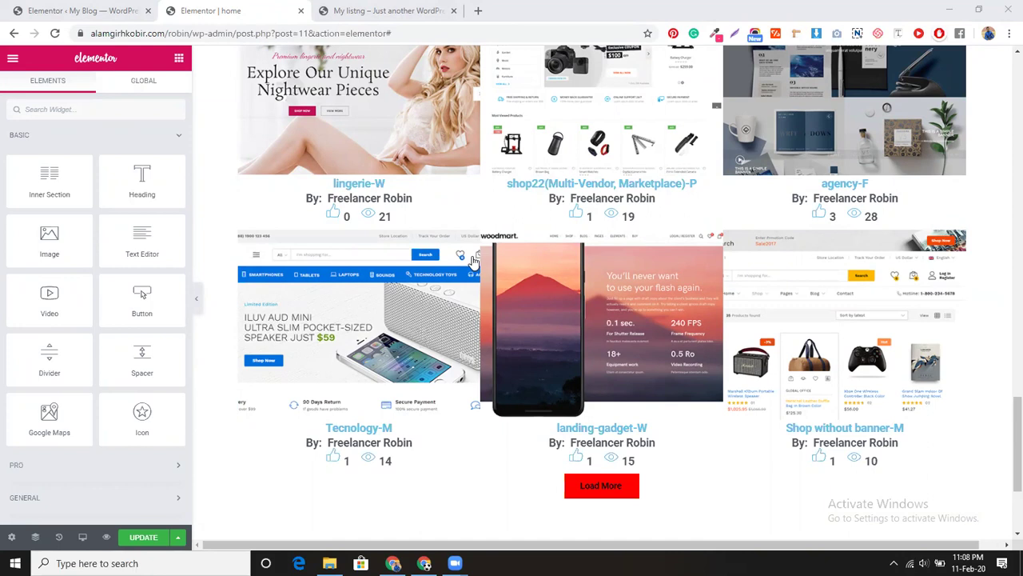
pyautogui.scroll(-2, 658, 415)
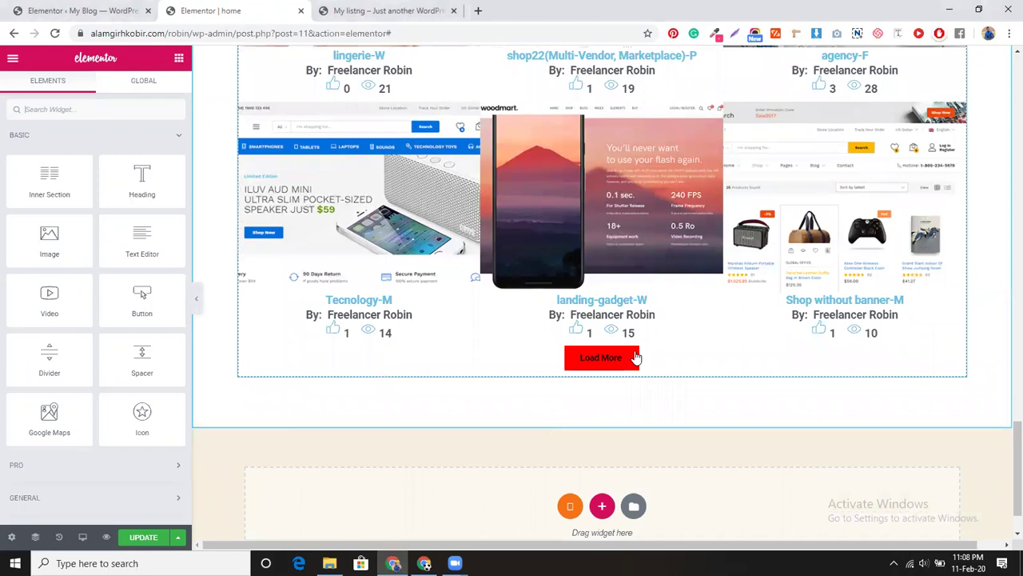
pyautogui.click(635, 357)
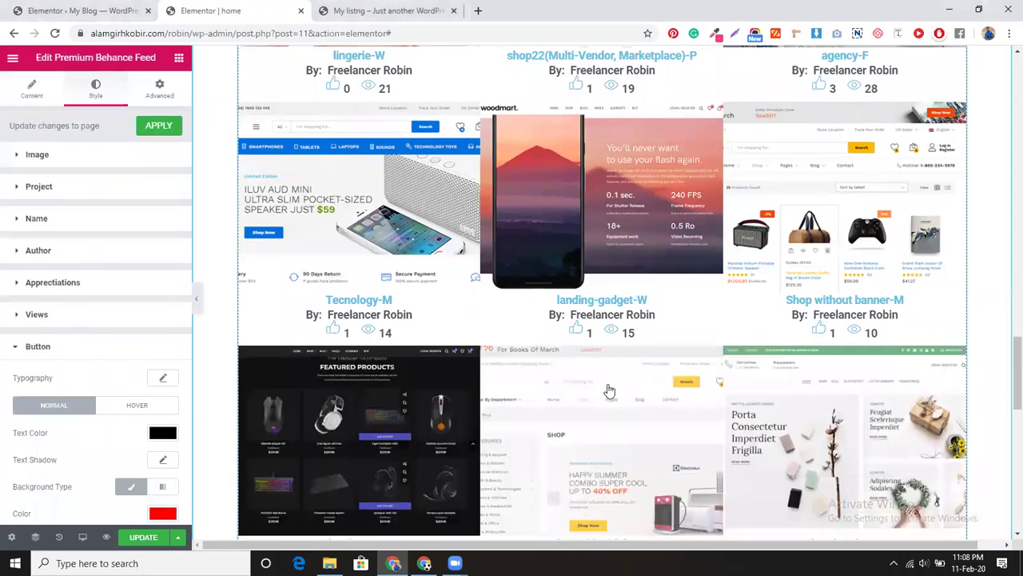
pyautogui.scroll(-3, 611, 377)
pyautogui.scroll(-4, 611, 378)
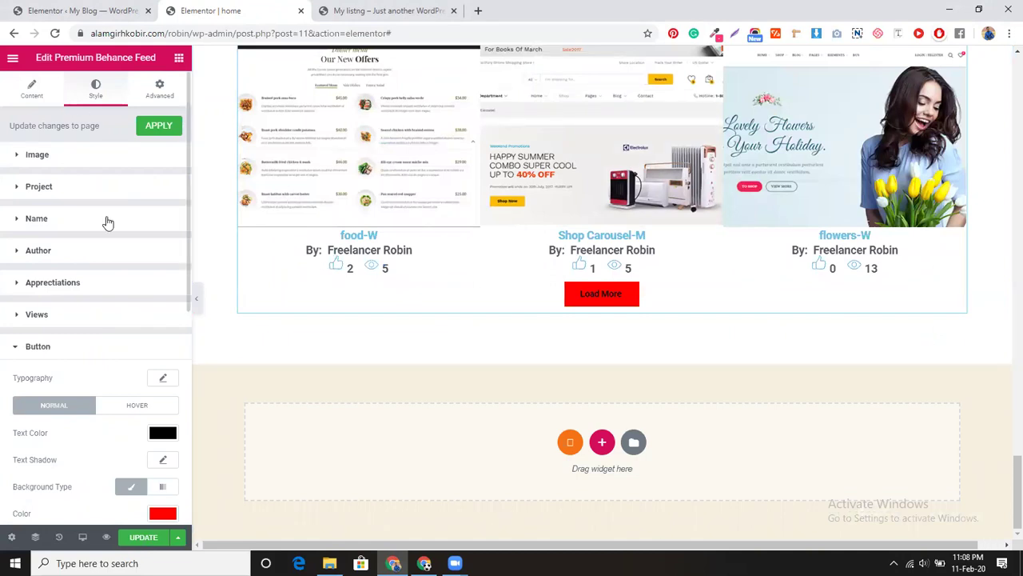
# Try a purple text shadow on the Load More button with 0.91 opacity, then clear the shadow color.
pyautogui.scroll(-2, 88, 347)
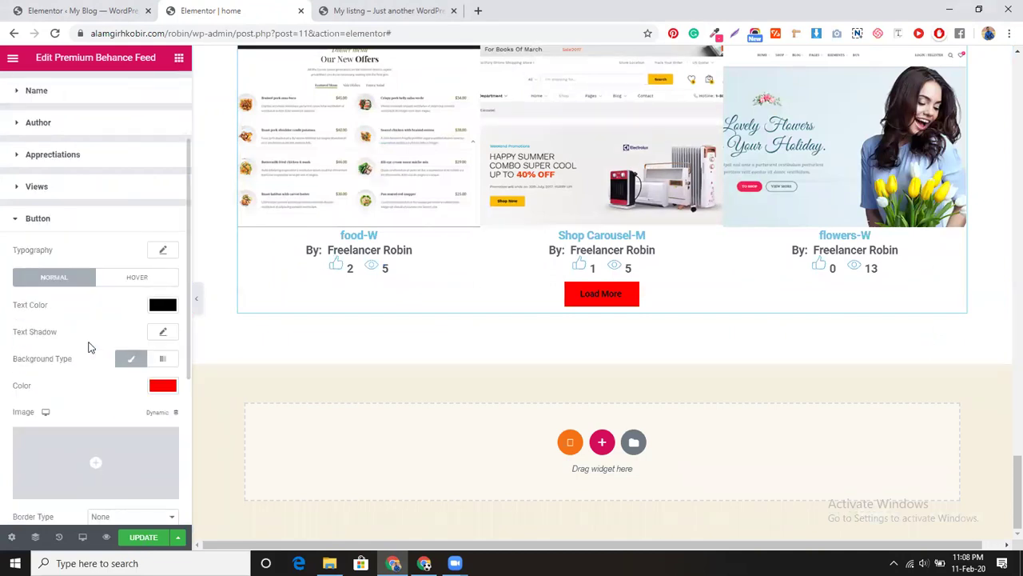
pyautogui.click(161, 335)
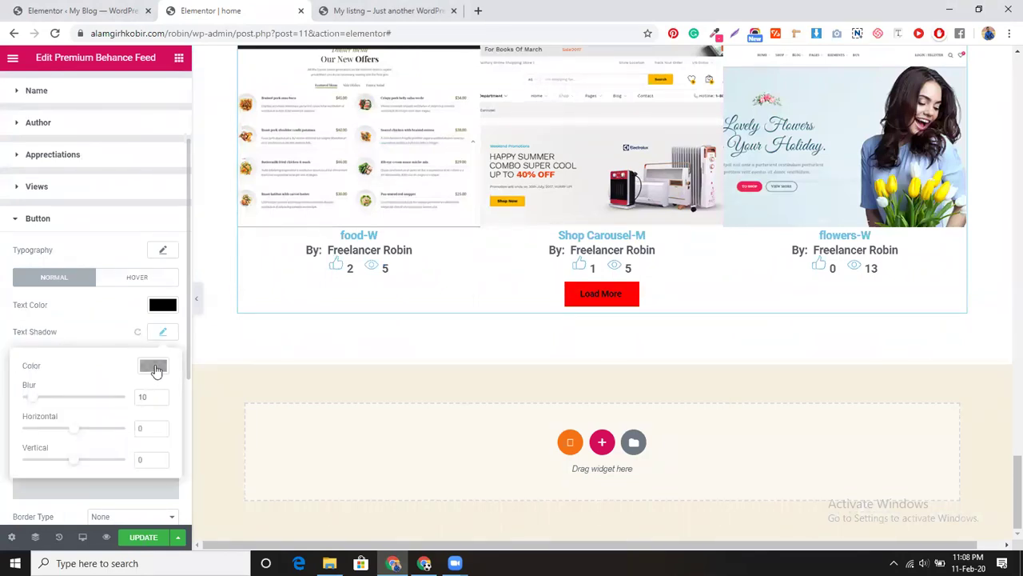
pyautogui.click(152, 368)
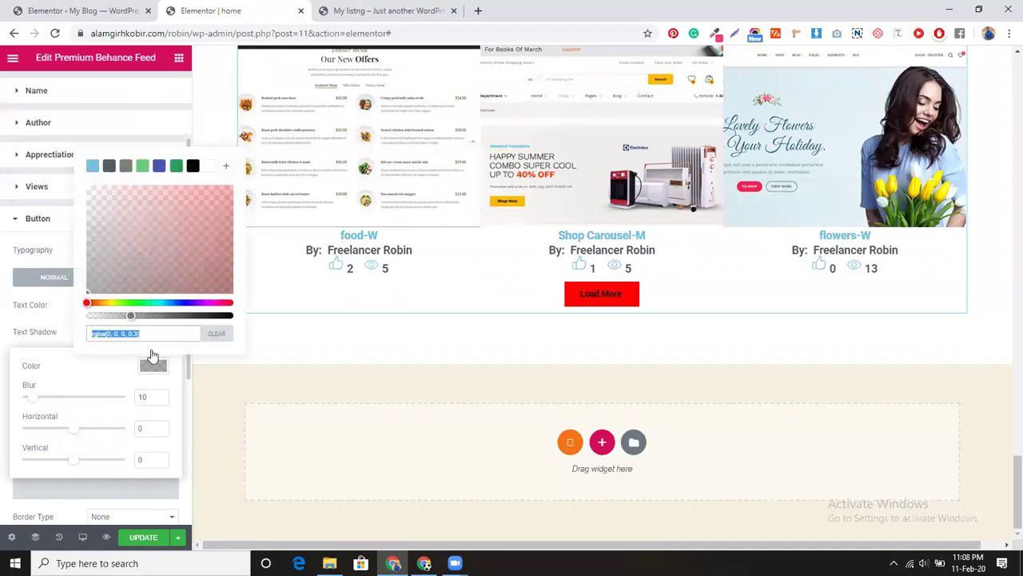
pyautogui.moveTo(179, 302); pyautogui.dragTo(196, 305)
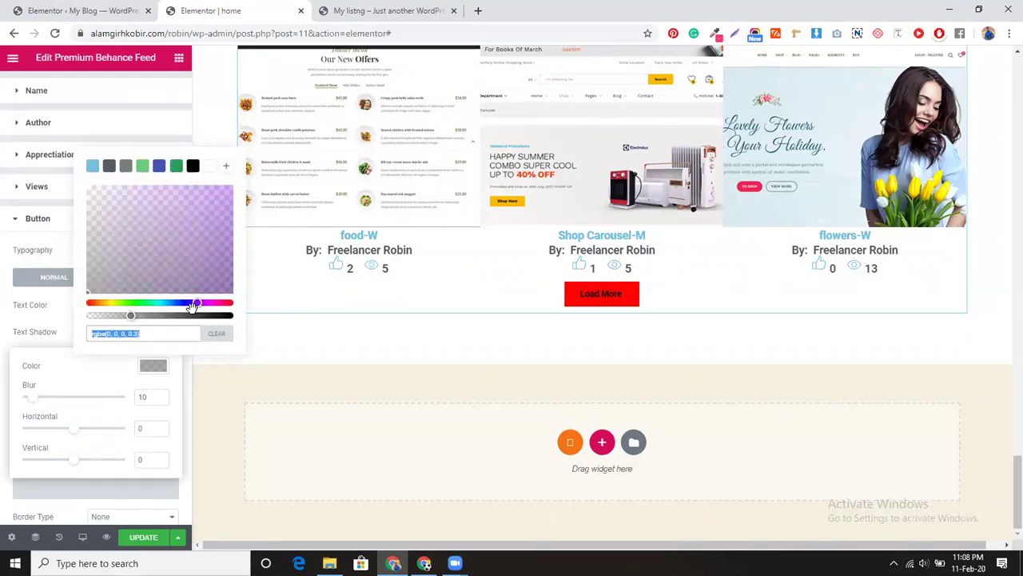
pyautogui.moveTo(130, 315); pyautogui.dragTo(222, 315)
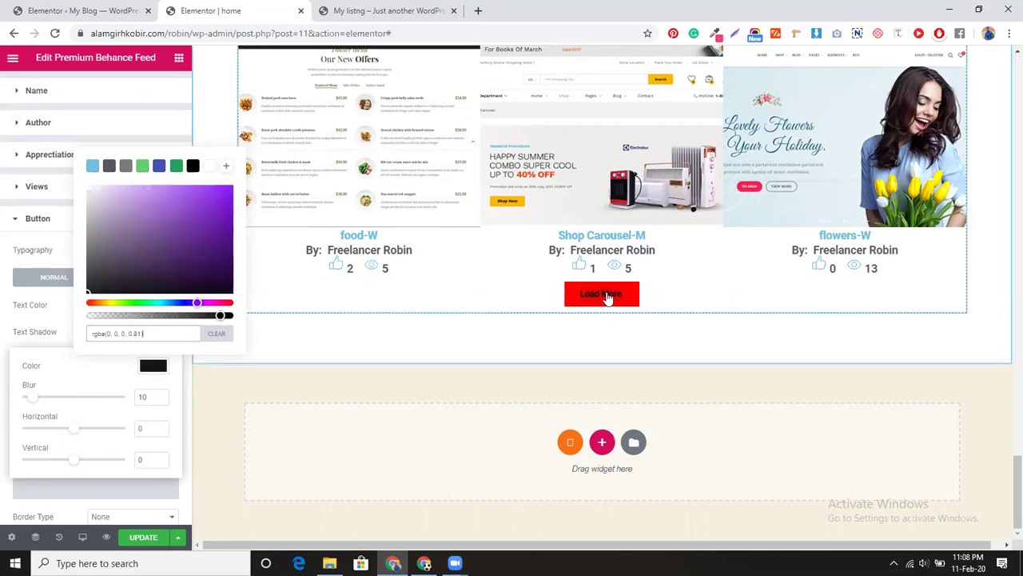
pyautogui.click(229, 189)
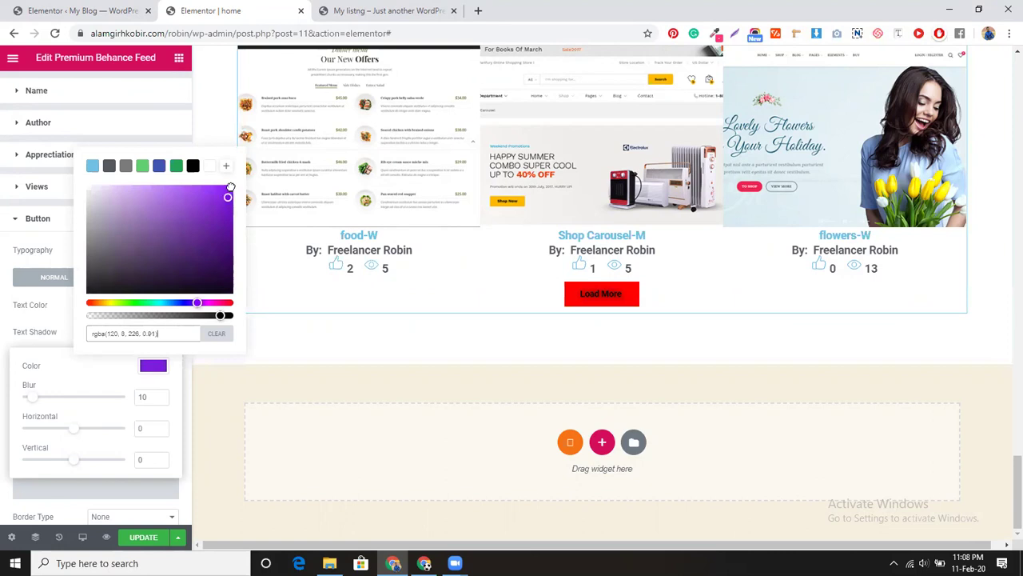
pyautogui.moveTo(103, 210); pyautogui.dragTo(116, 185)
pyautogui.moveTo(211, 195); pyautogui.dragTo(254, 153)
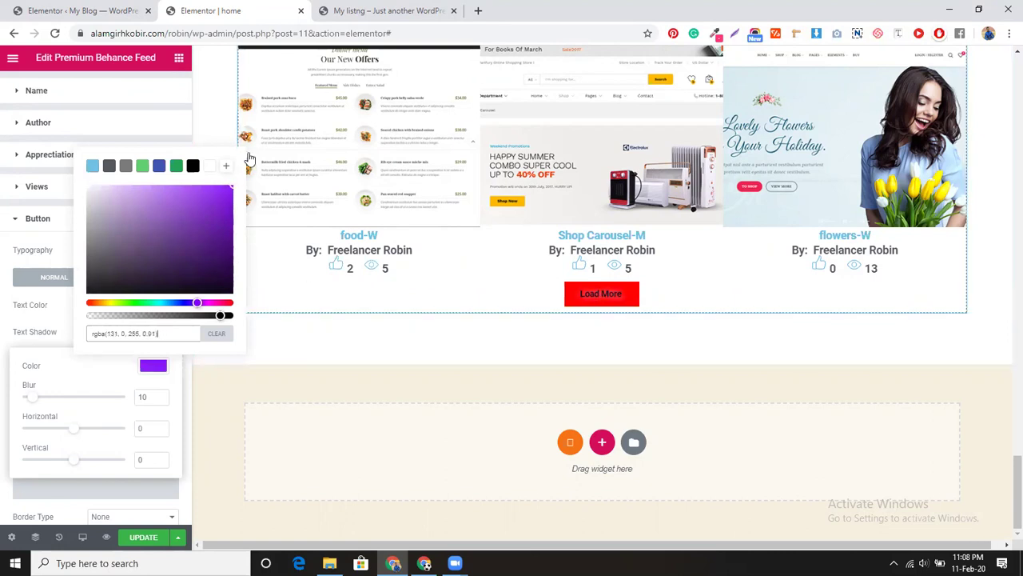
pyautogui.click(214, 291)
pyautogui.click(215, 333)
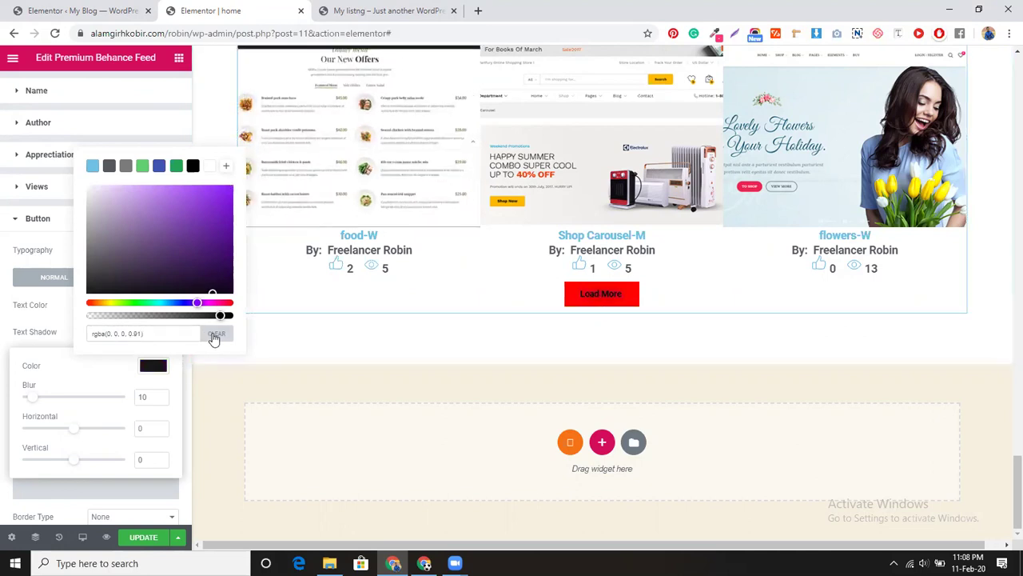
pyautogui.click(671, 409)
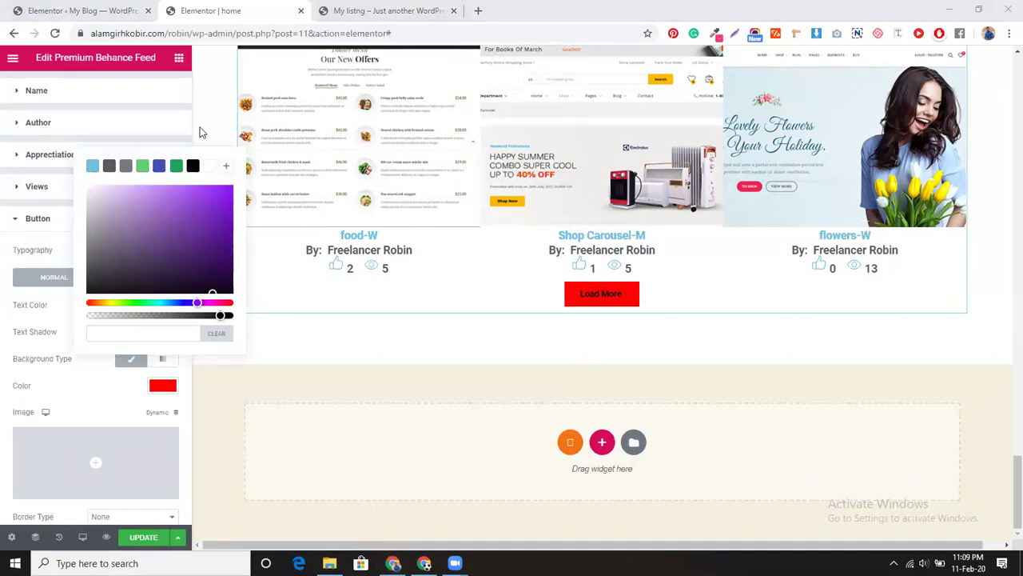
# Switch to the reference site and examine the Fiverr work carousel and the Client review slider below the portfolio.
pyautogui.click(374, 5)
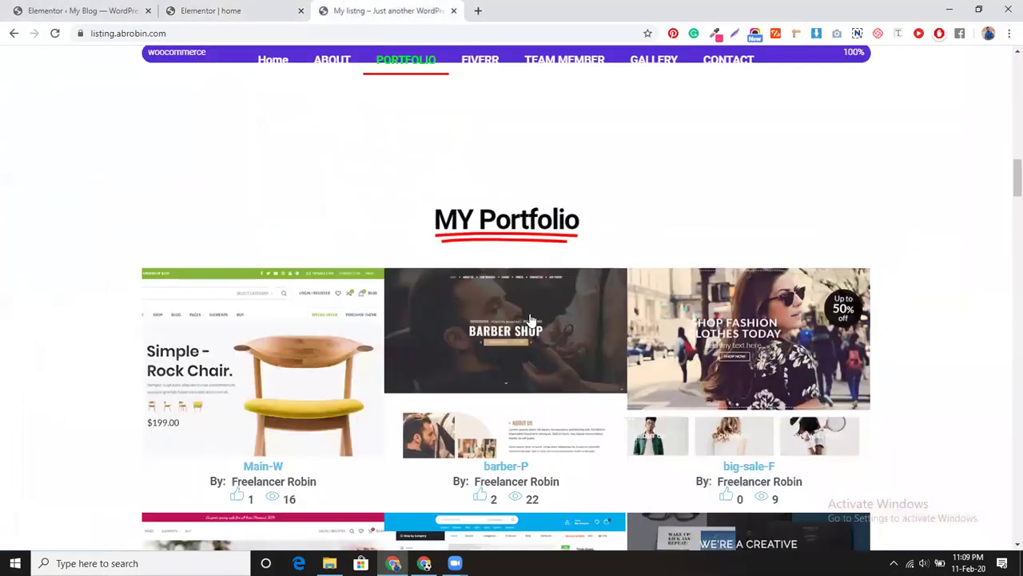
pyautogui.scroll(-4, 520, 276)
pyautogui.scroll(-18, 538, 286)
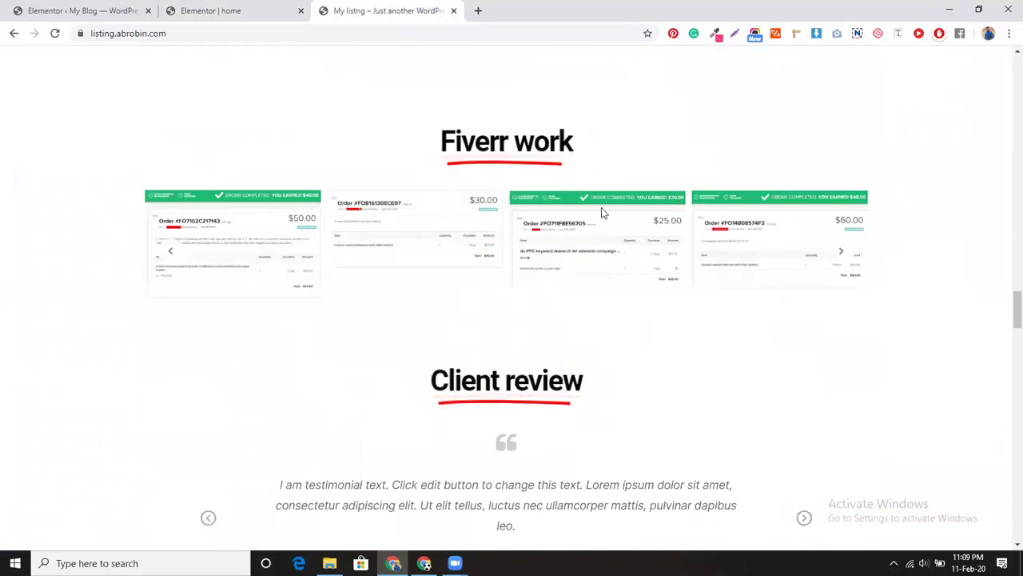
pyautogui.scroll(-2, 245, 258)
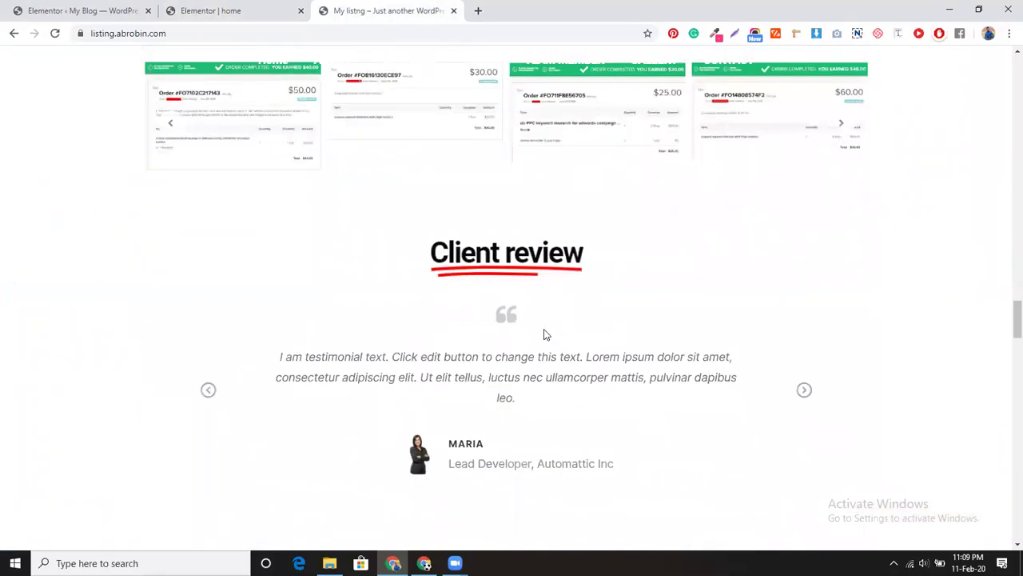
pyautogui.click(207, 391)
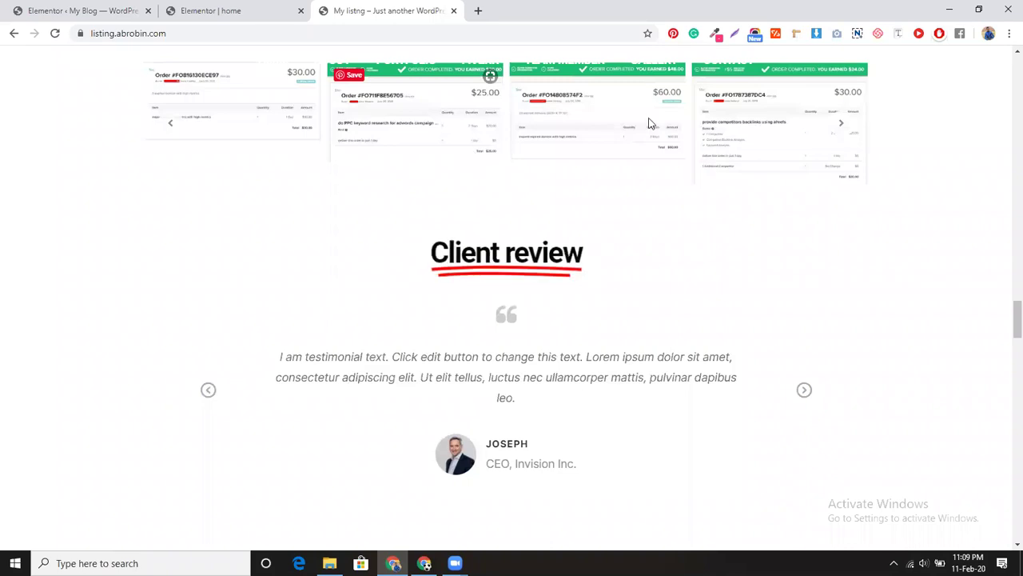
pyautogui.scroll(-2, 464, 192)
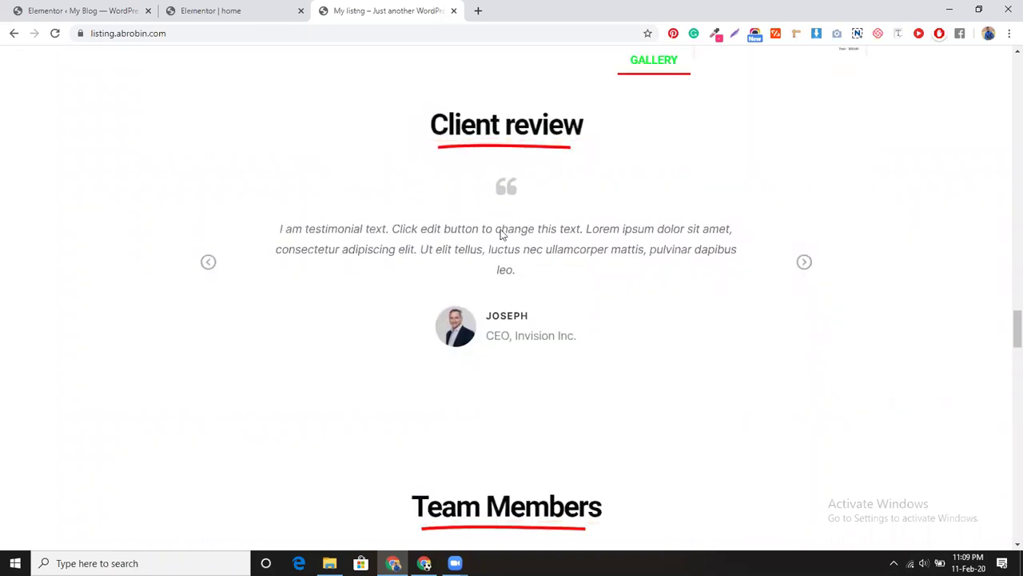
# Return to the Elementor page, add a one-column section below the portfolio and stretch it to full page width.
pyautogui.click(236, 11)
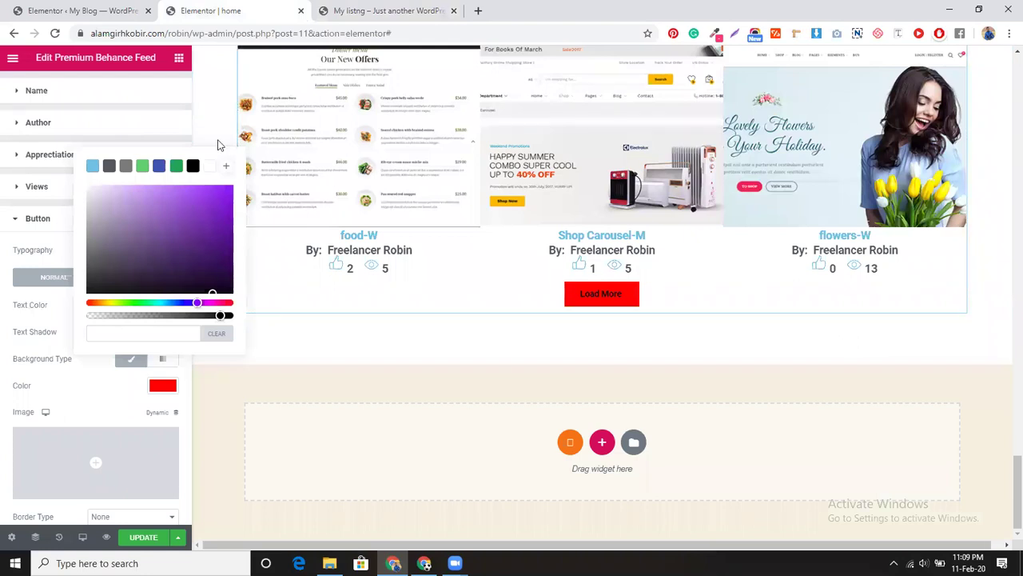
pyautogui.click(2, 294)
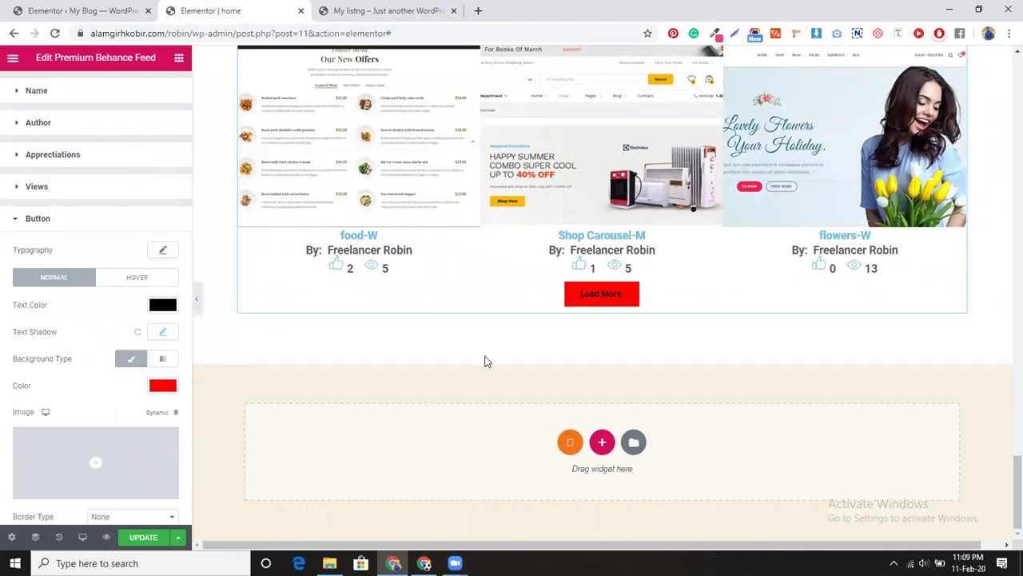
pyautogui.click(602, 441)
pyautogui.scroll(-1, 441, 414)
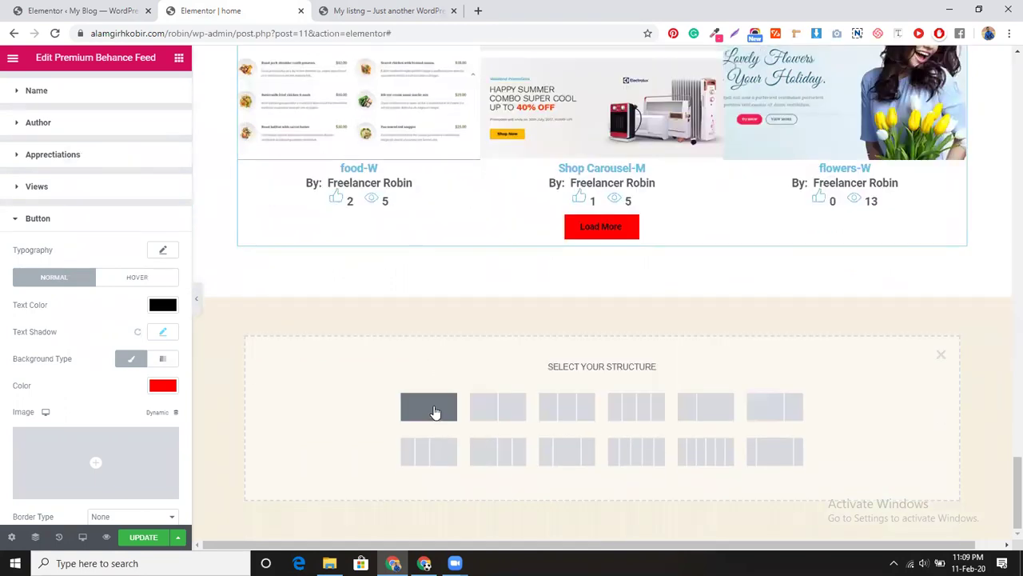
pyautogui.click(435, 412)
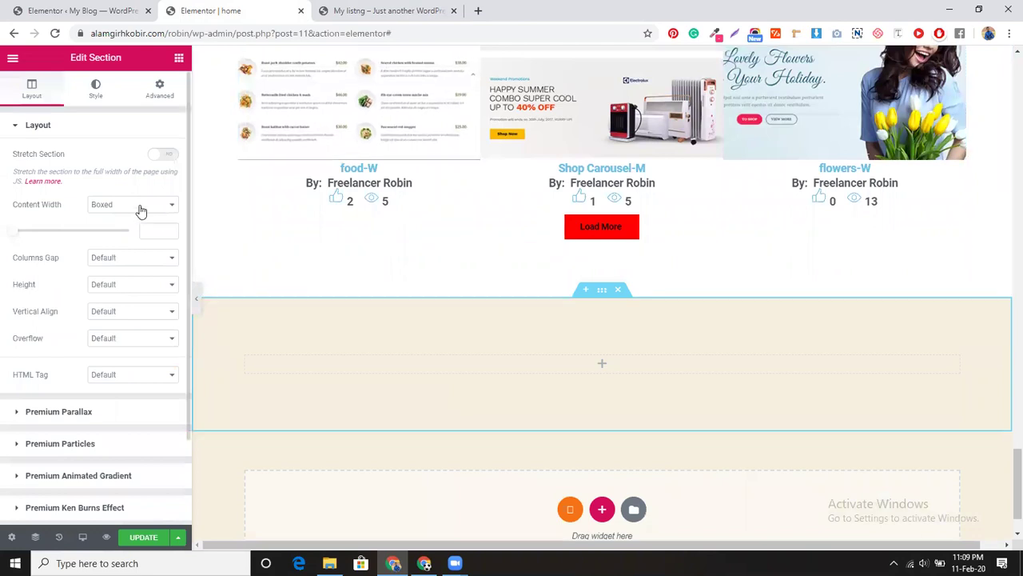
pyautogui.click(123, 255)
pyautogui.click(156, 157)
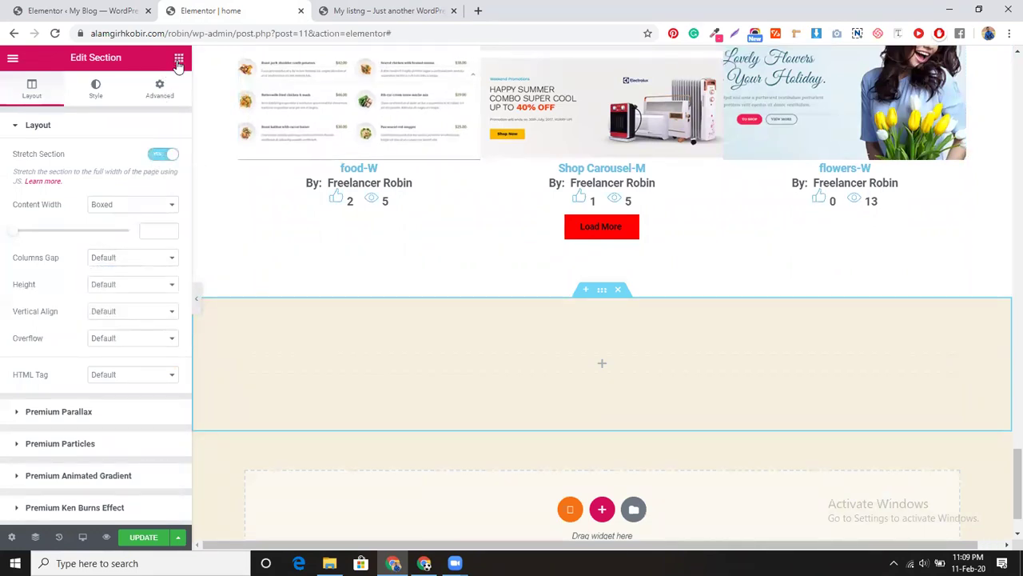
# Search the widgets for "image" to find one for the new section.
pyautogui.click(179, 58)
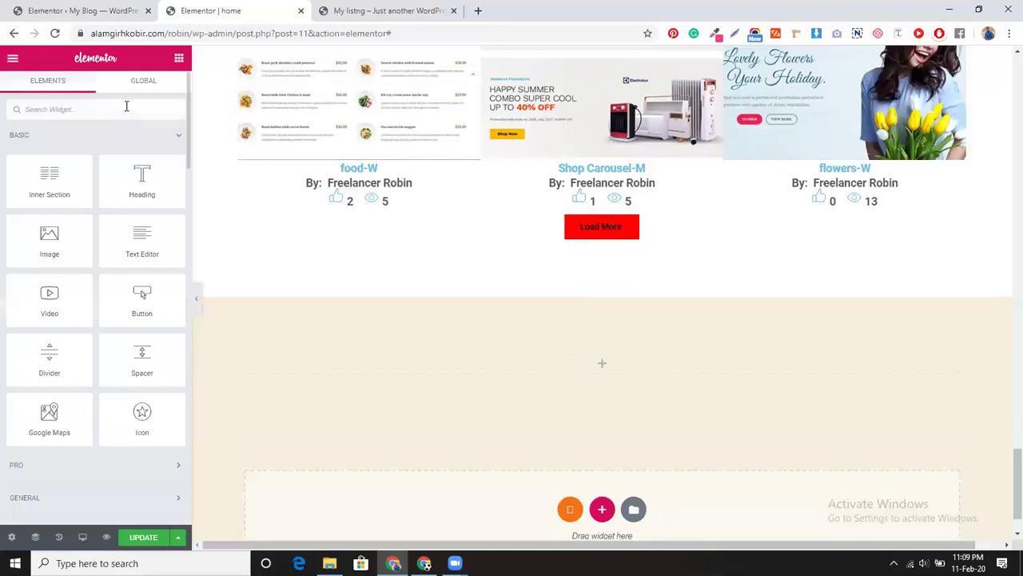
pyautogui.write('image')
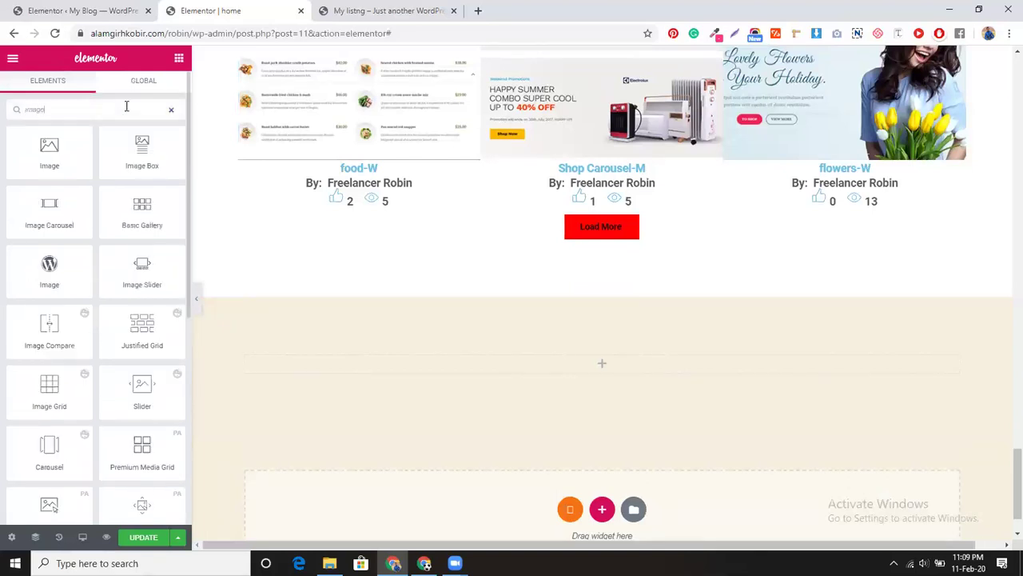